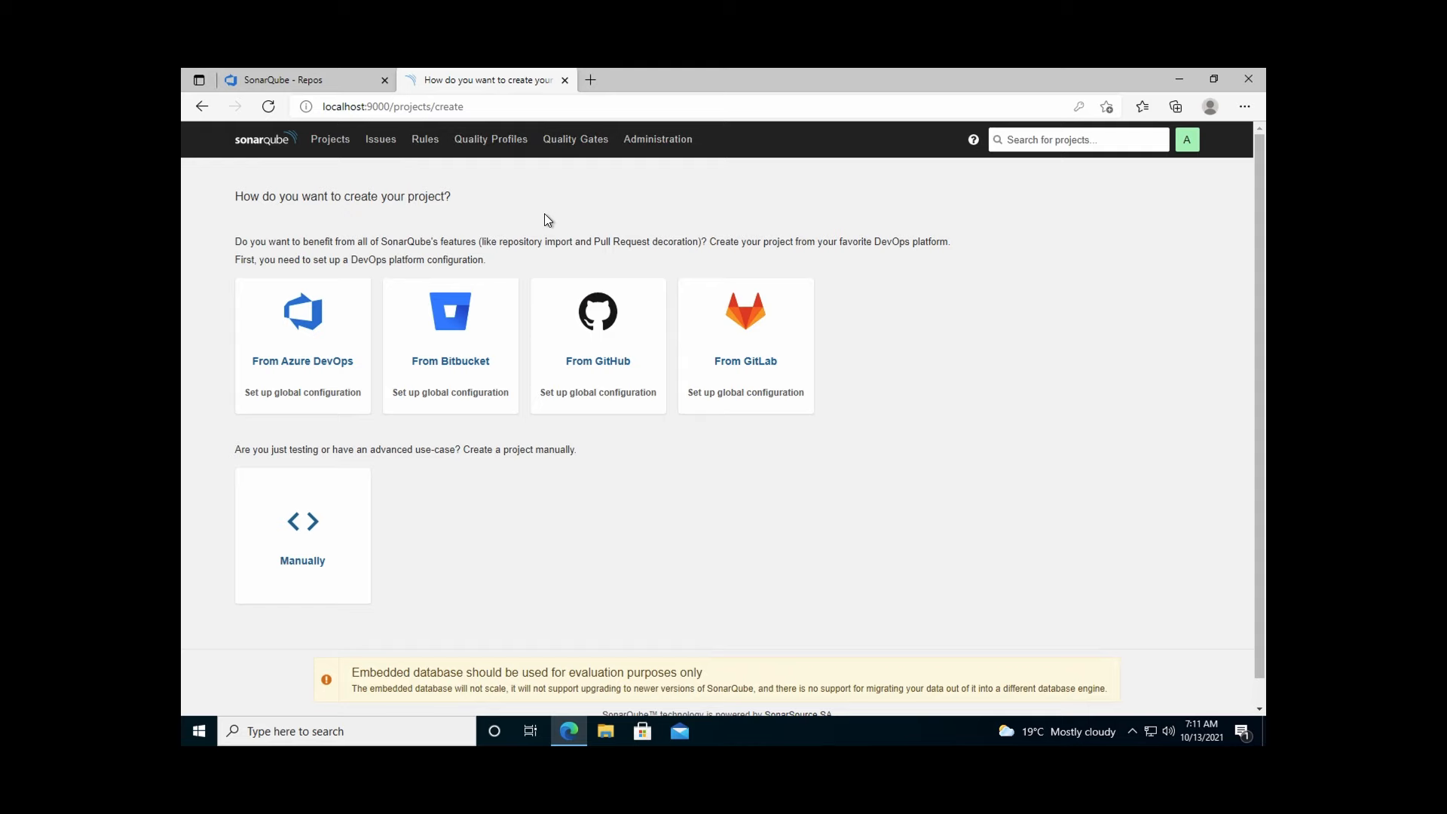
Step: Create a new C# quality profile named ADO_Profile with no parent
left_click(488, 151)
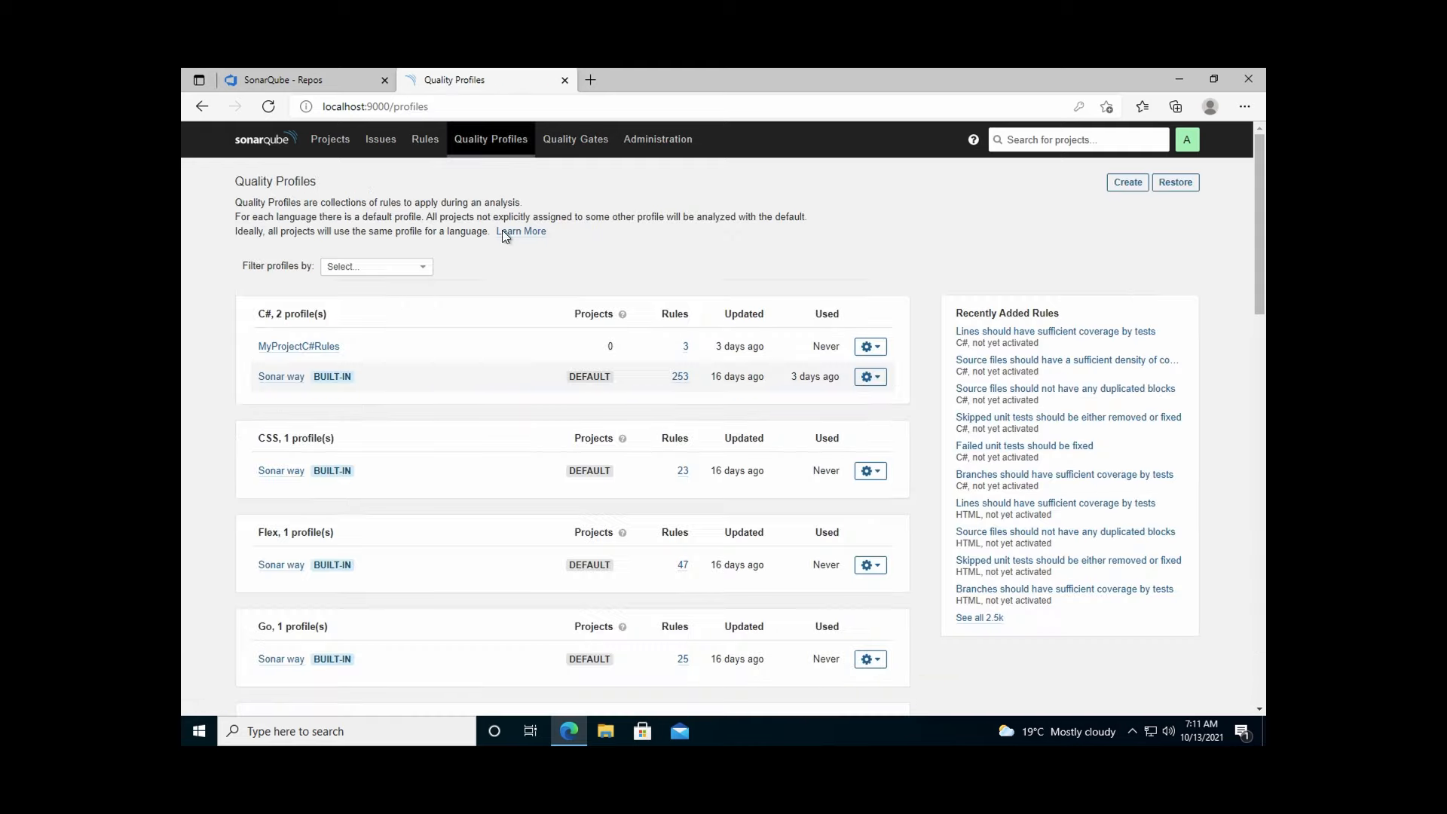
left_click(1125, 183)
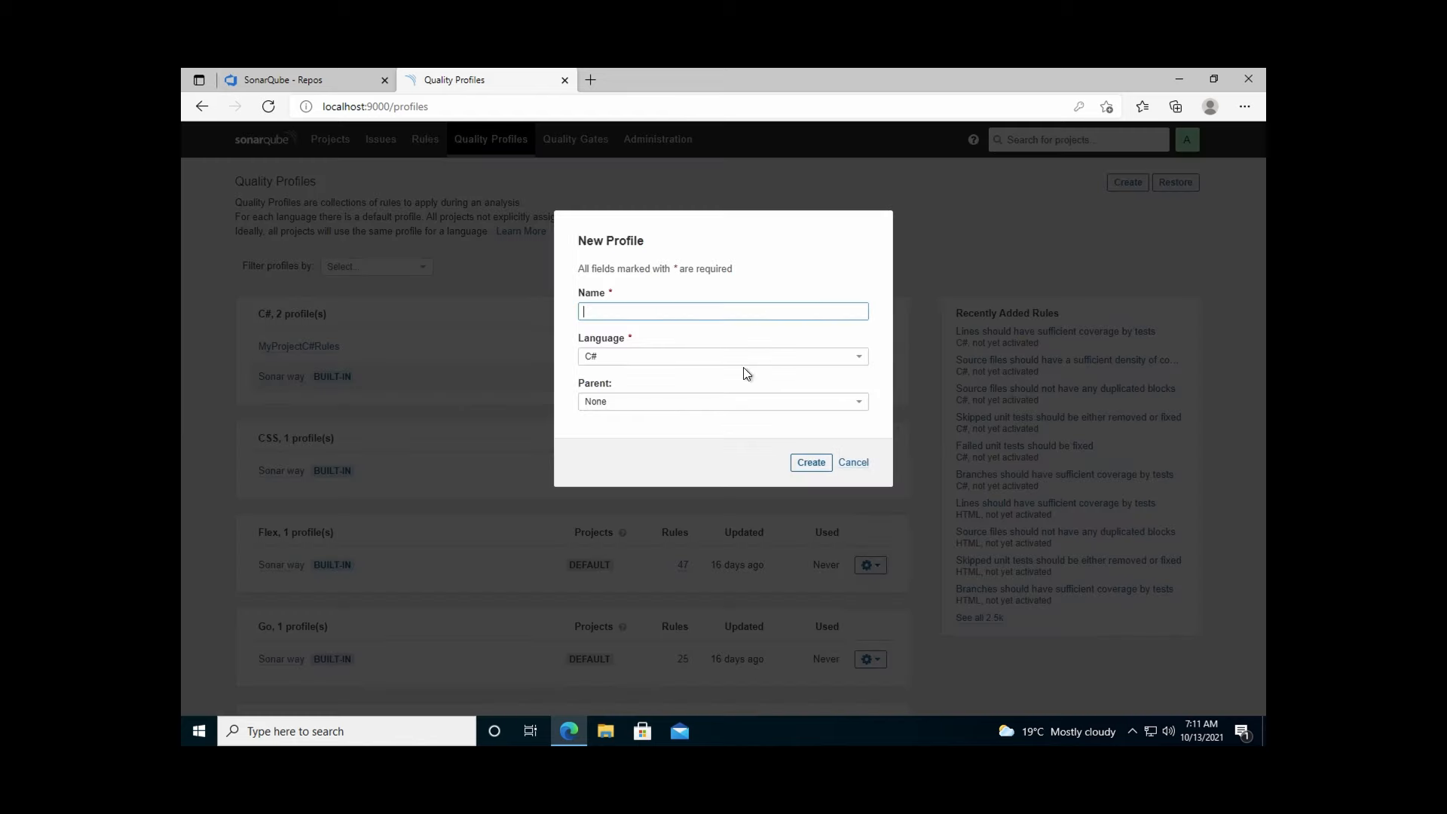
type("ADO_Profile")
left_click(810, 461)
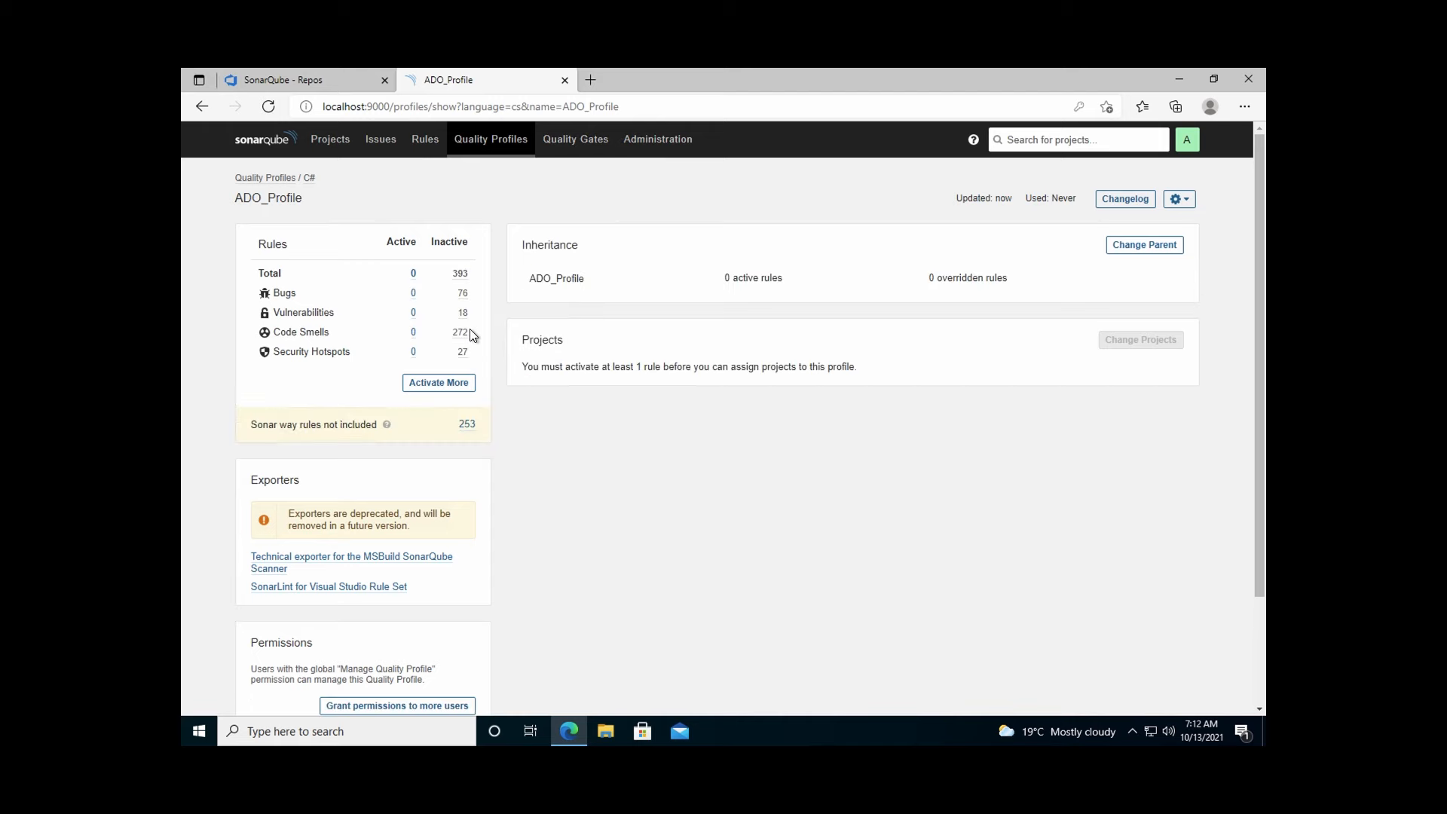
Step: From ADO_Profile's inactive rules, activate the '==' with overridden 'Equals', '[DefaultValue]' and '[ExpectedException]' rules, keeping their preset severities
left_click(461, 275)
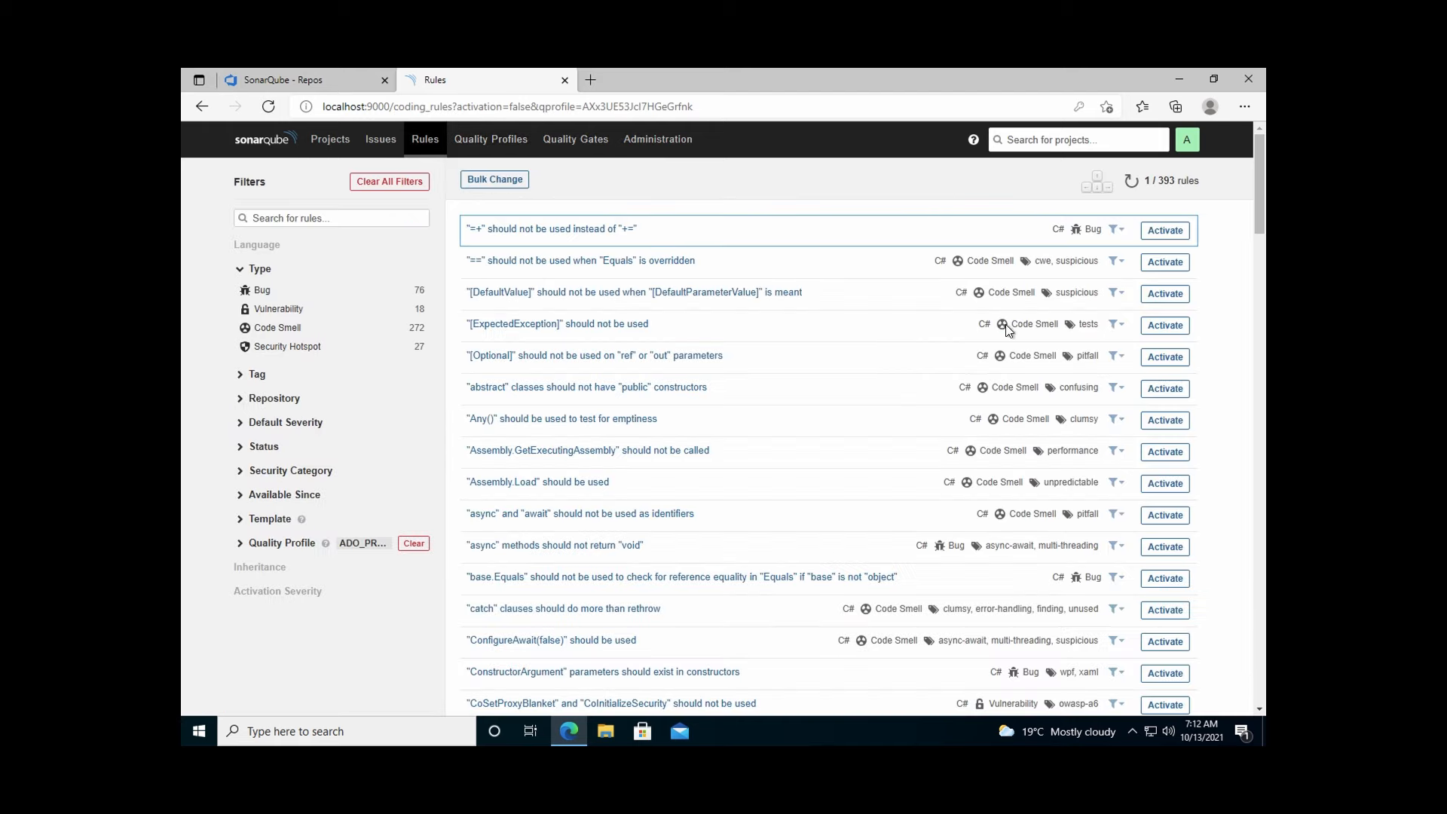
left_click(1161, 263)
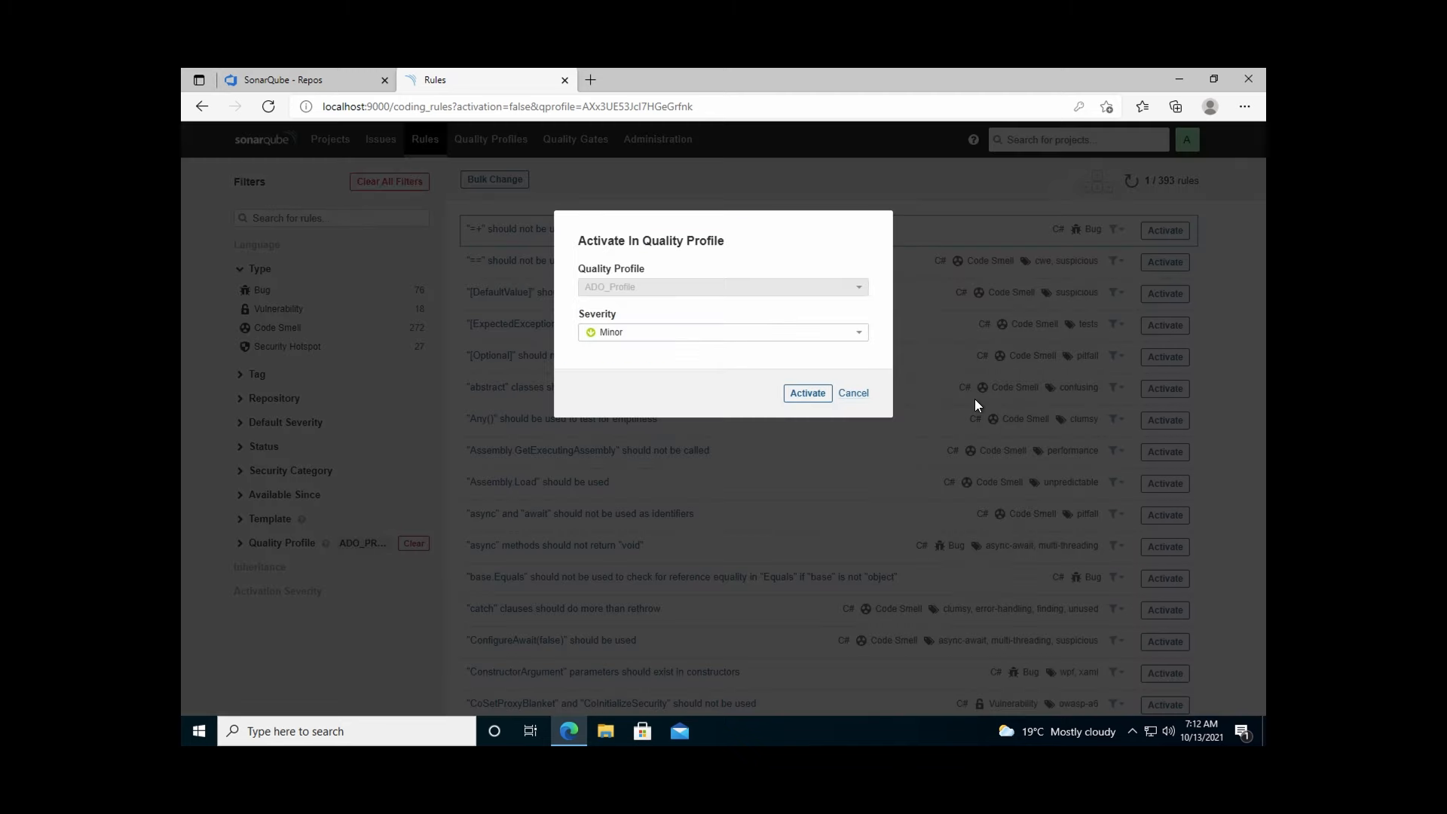
left_click(819, 397)
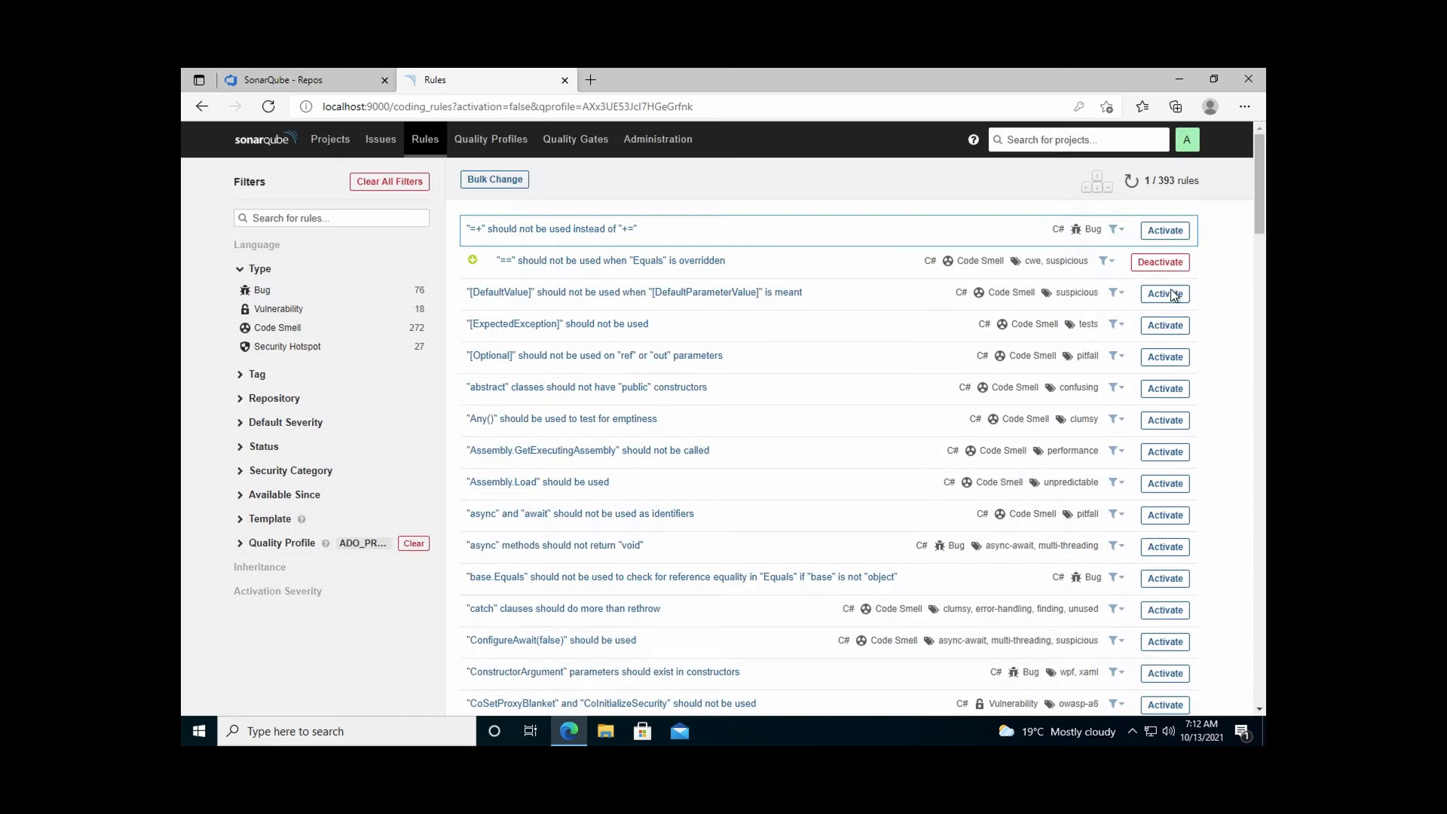
left_click(1173, 294)
left_click(811, 395)
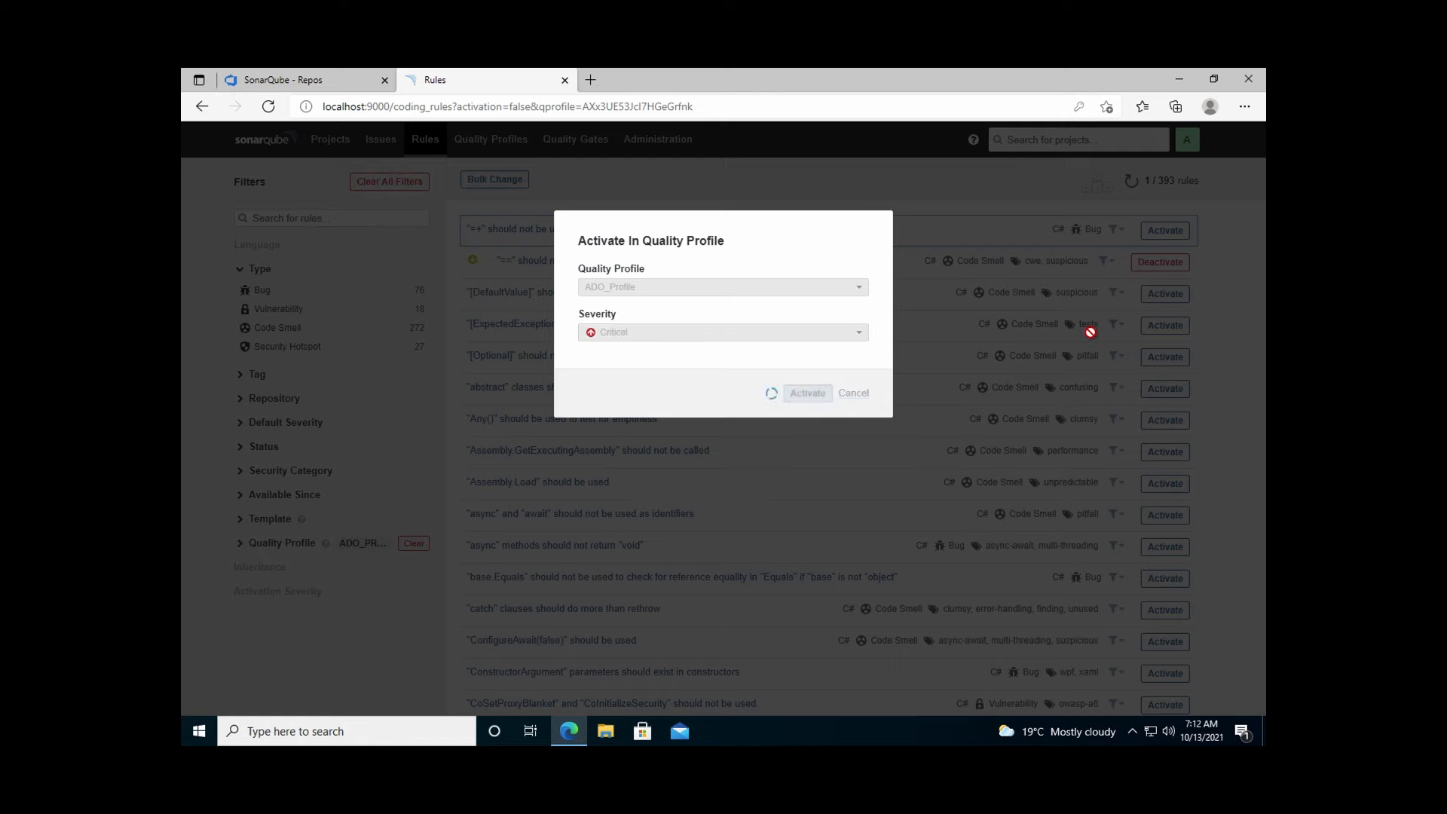
left_click(1165, 324)
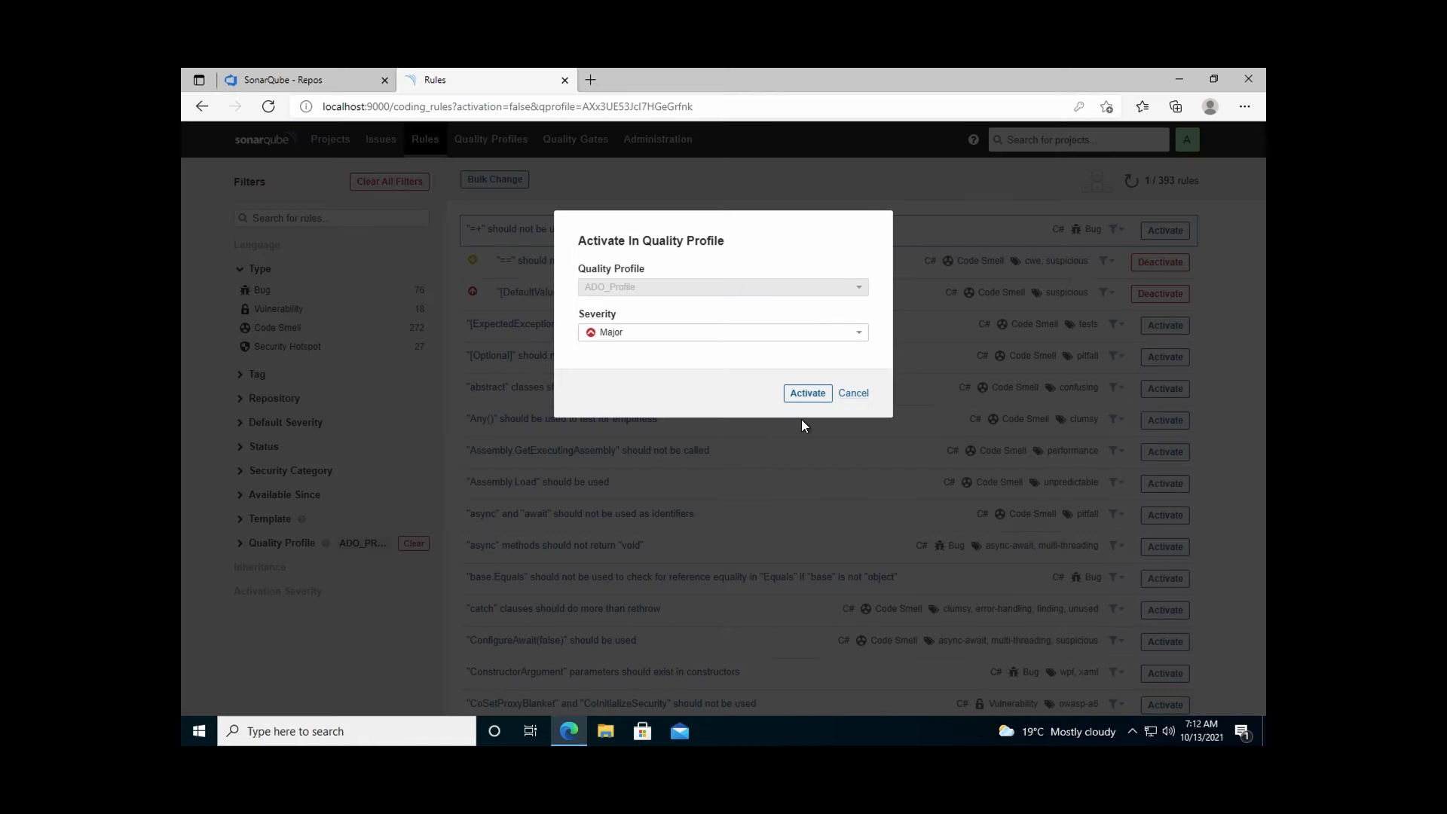
left_click(808, 395)
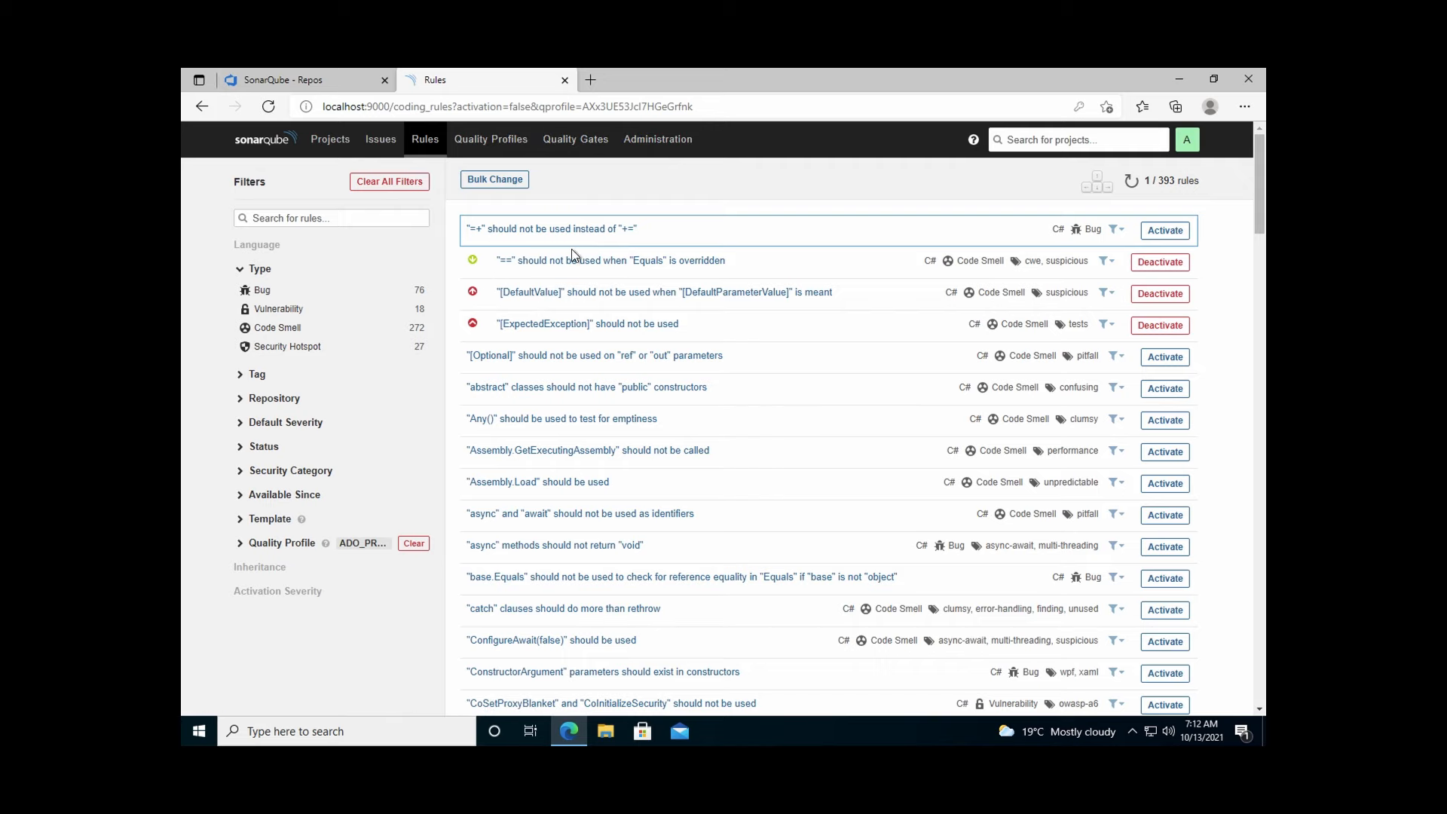
Step: Create a new quality gate named ADO_QG
left_click(576, 139)
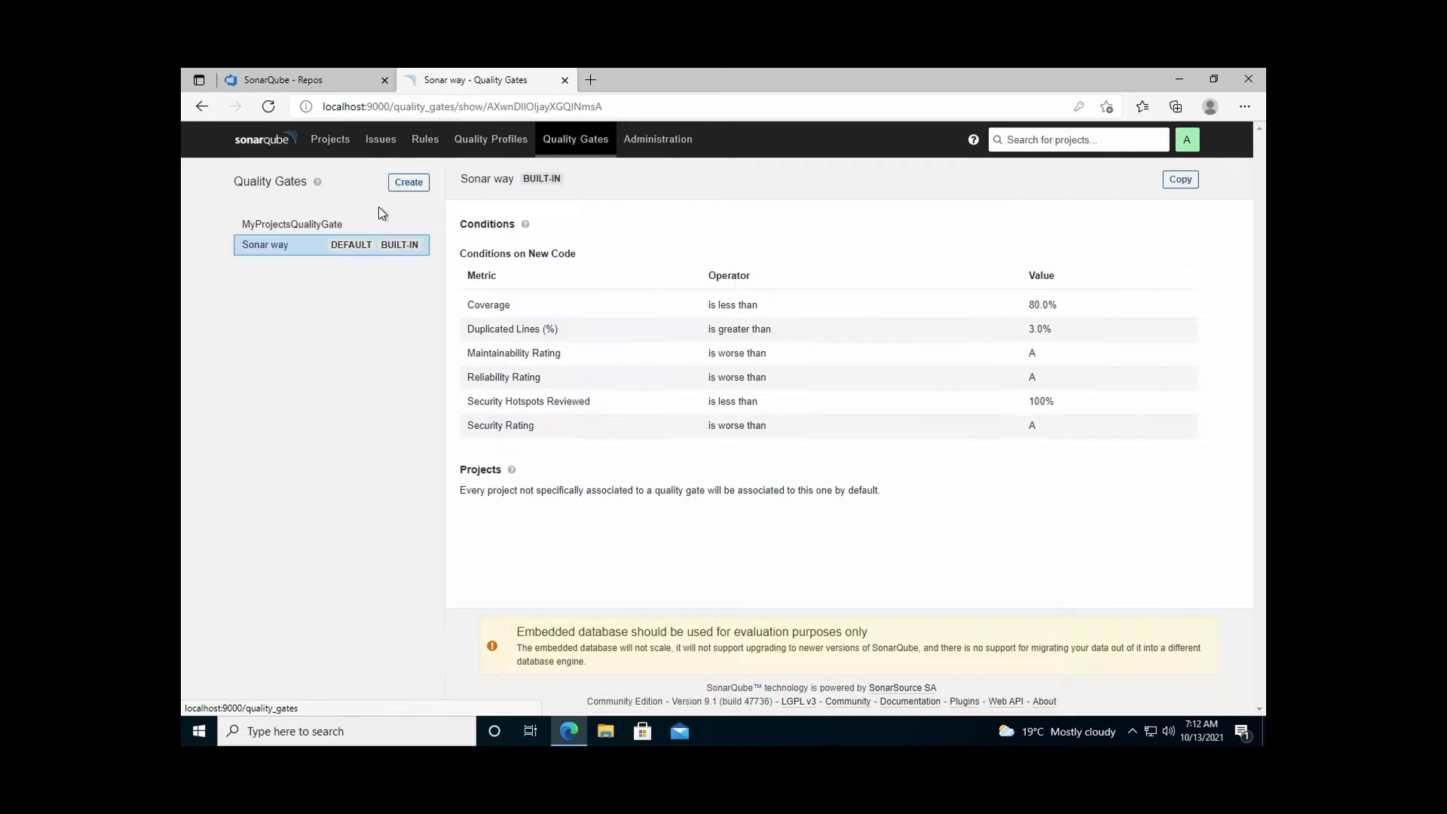
left_click(407, 182)
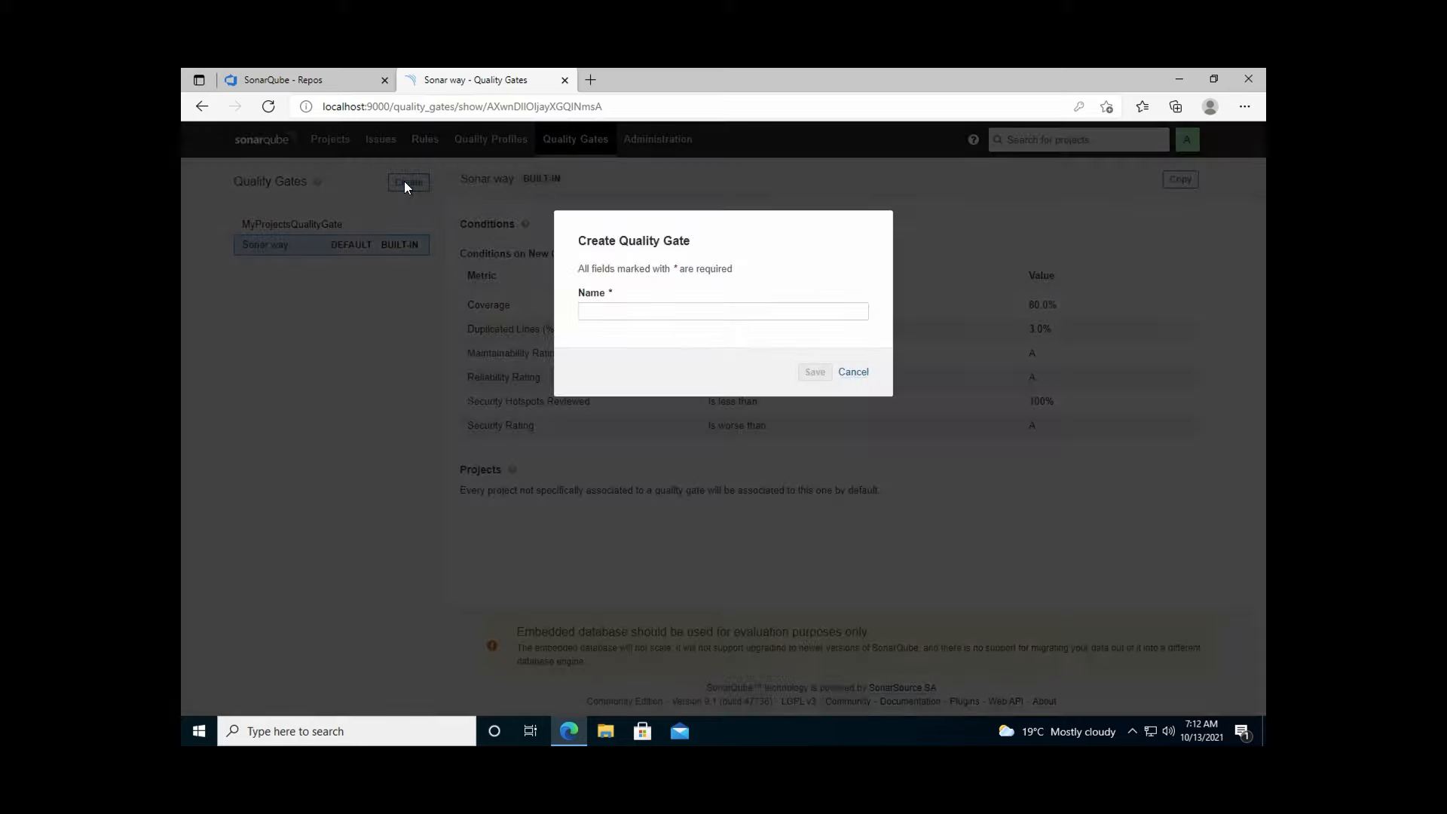
left_click(603, 312)
type("ADO_QG")
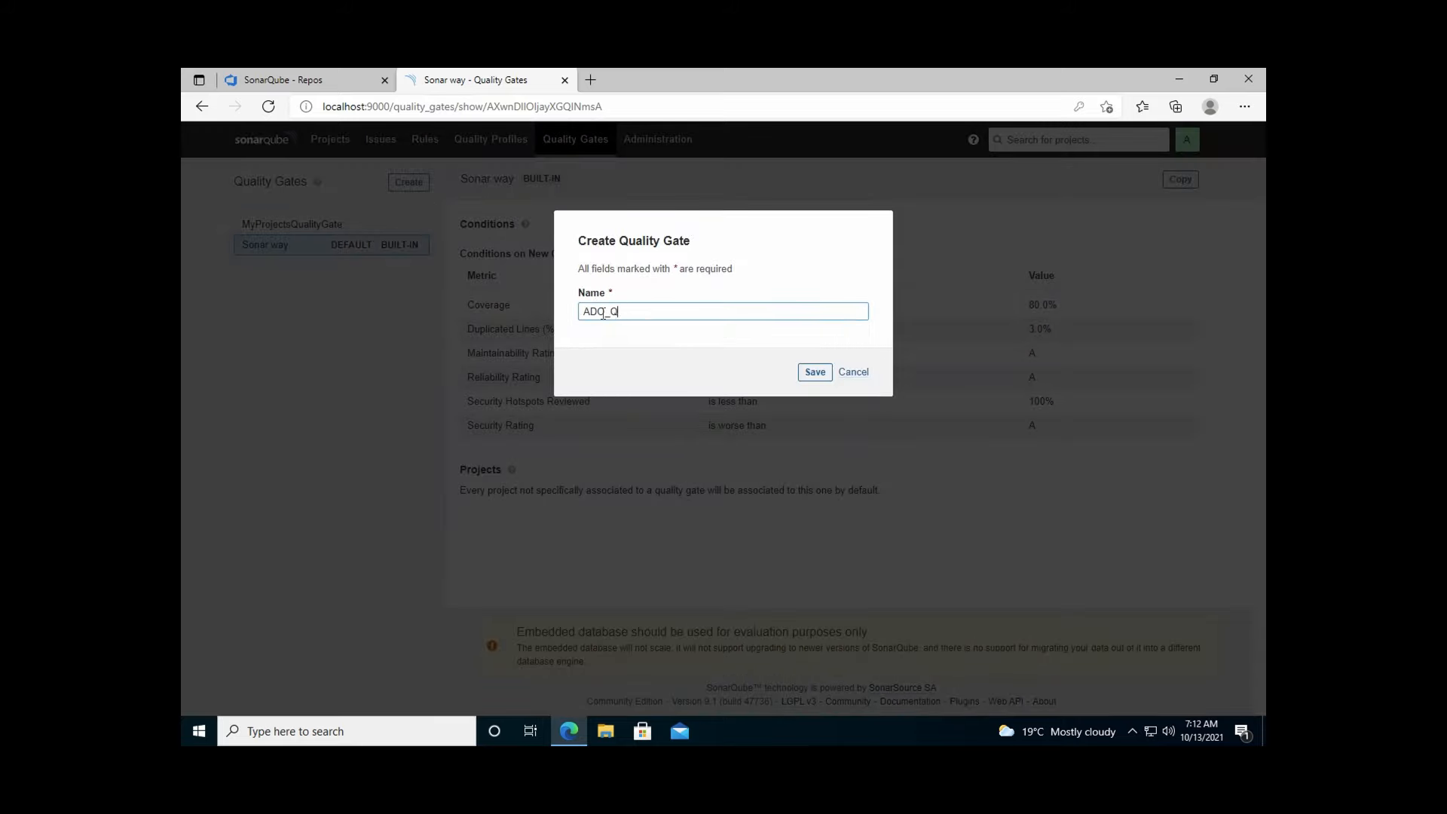
left_click(814, 372)
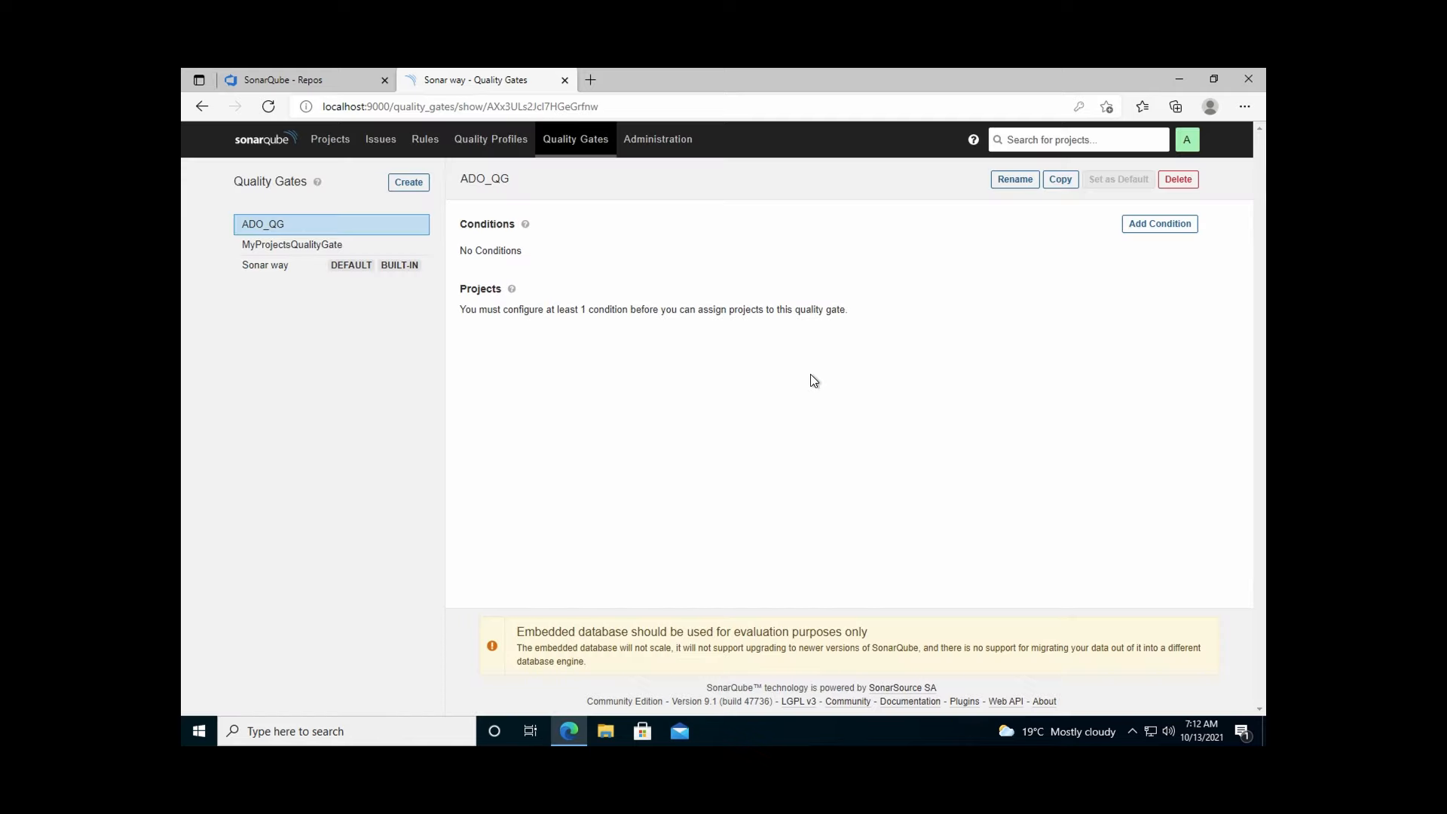
Step: Add an overall-code condition to ADO_QG that fails when Major Issues is greater than 0
left_click(1141, 225)
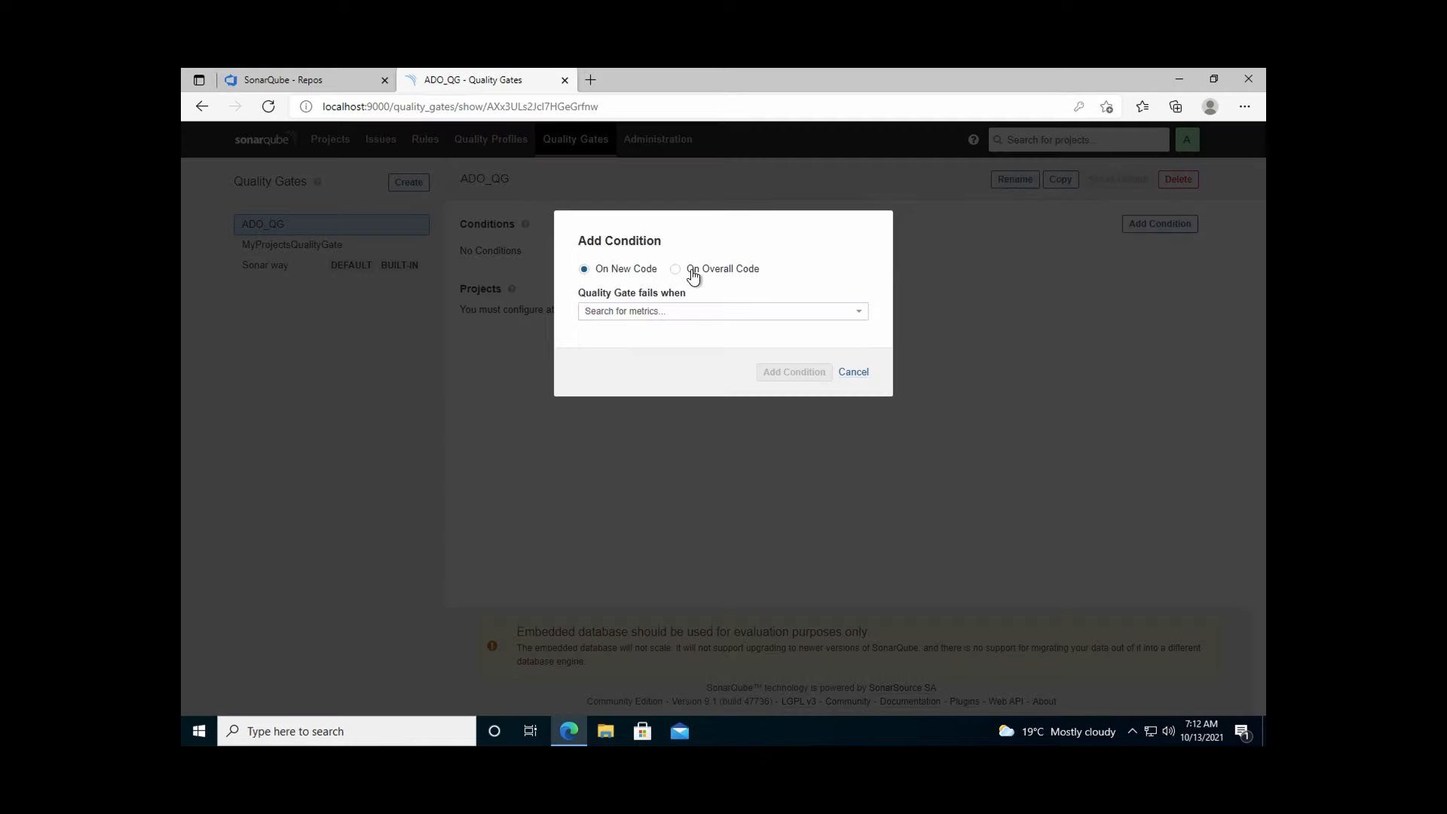
left_click(678, 311)
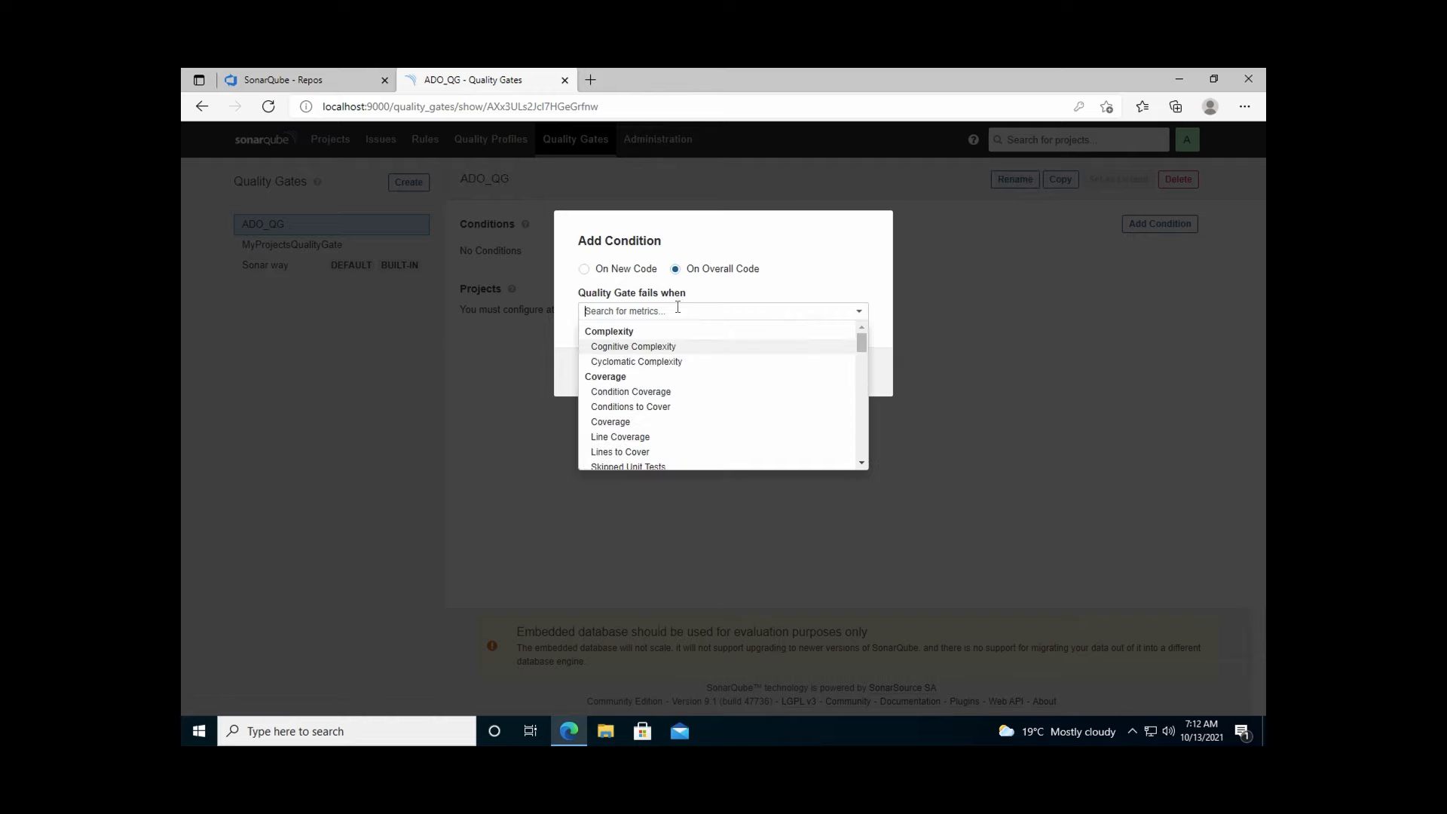
type("major")
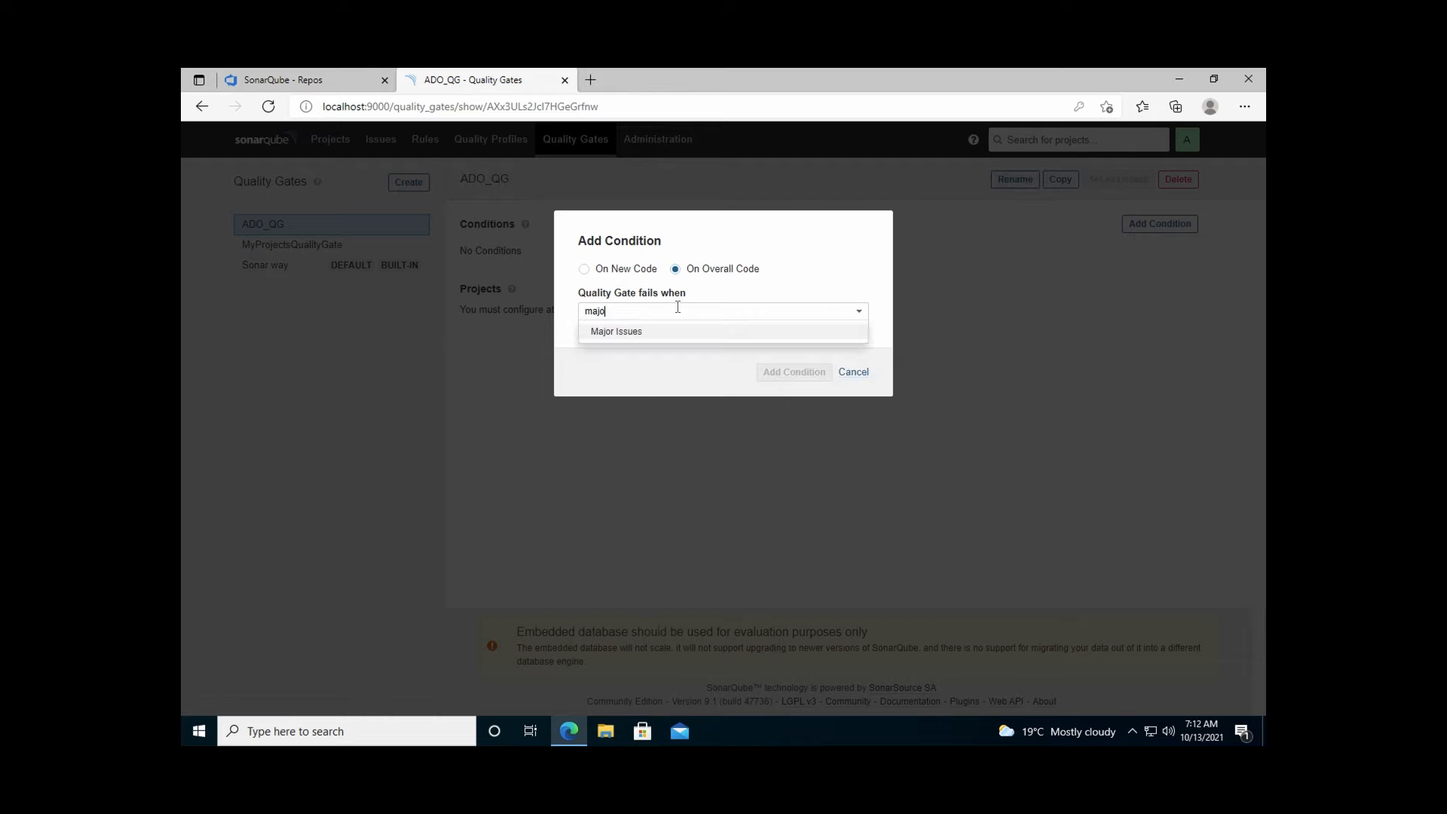
left_click(667, 340)
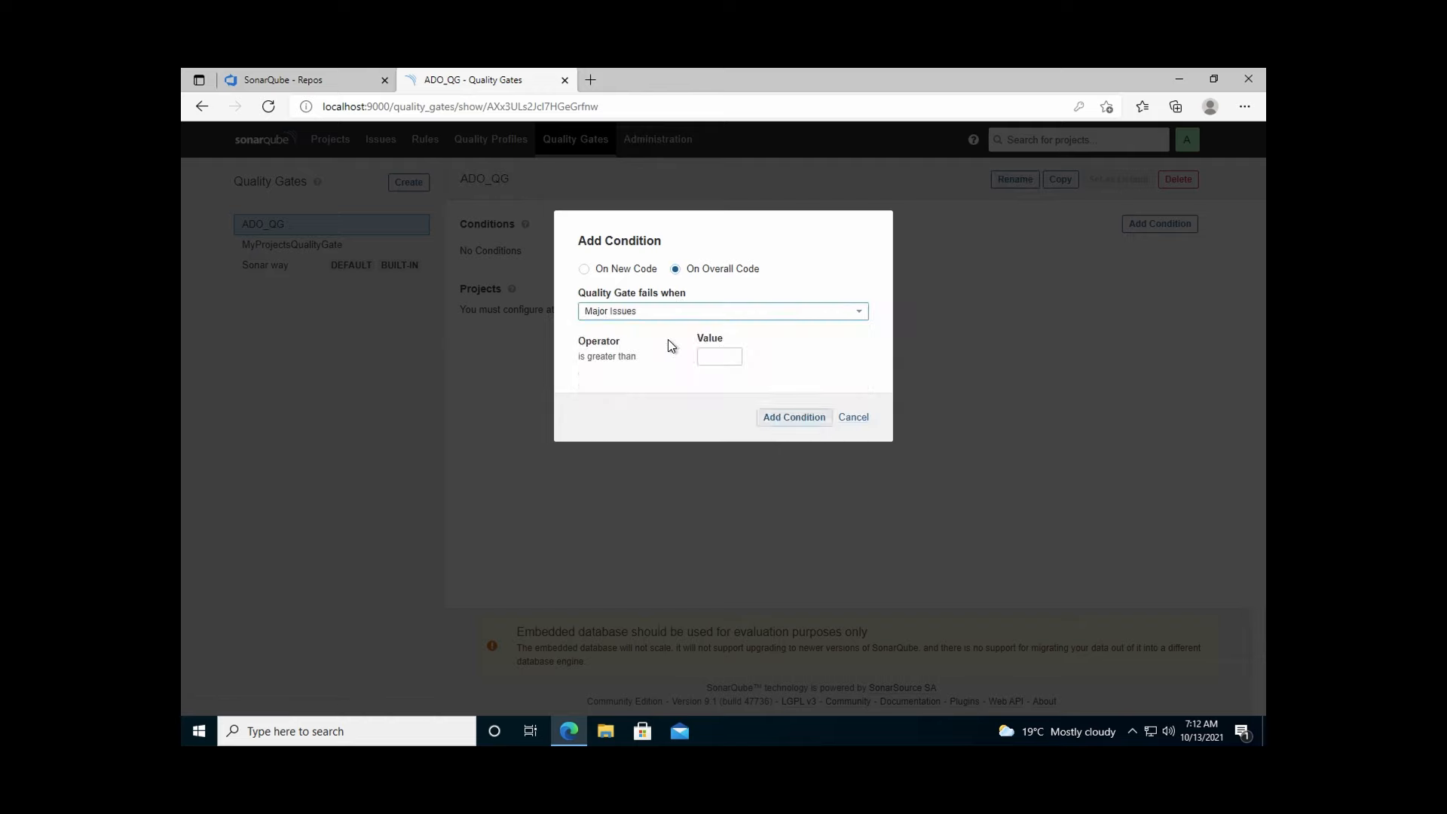
left_click(715, 355)
type("0")
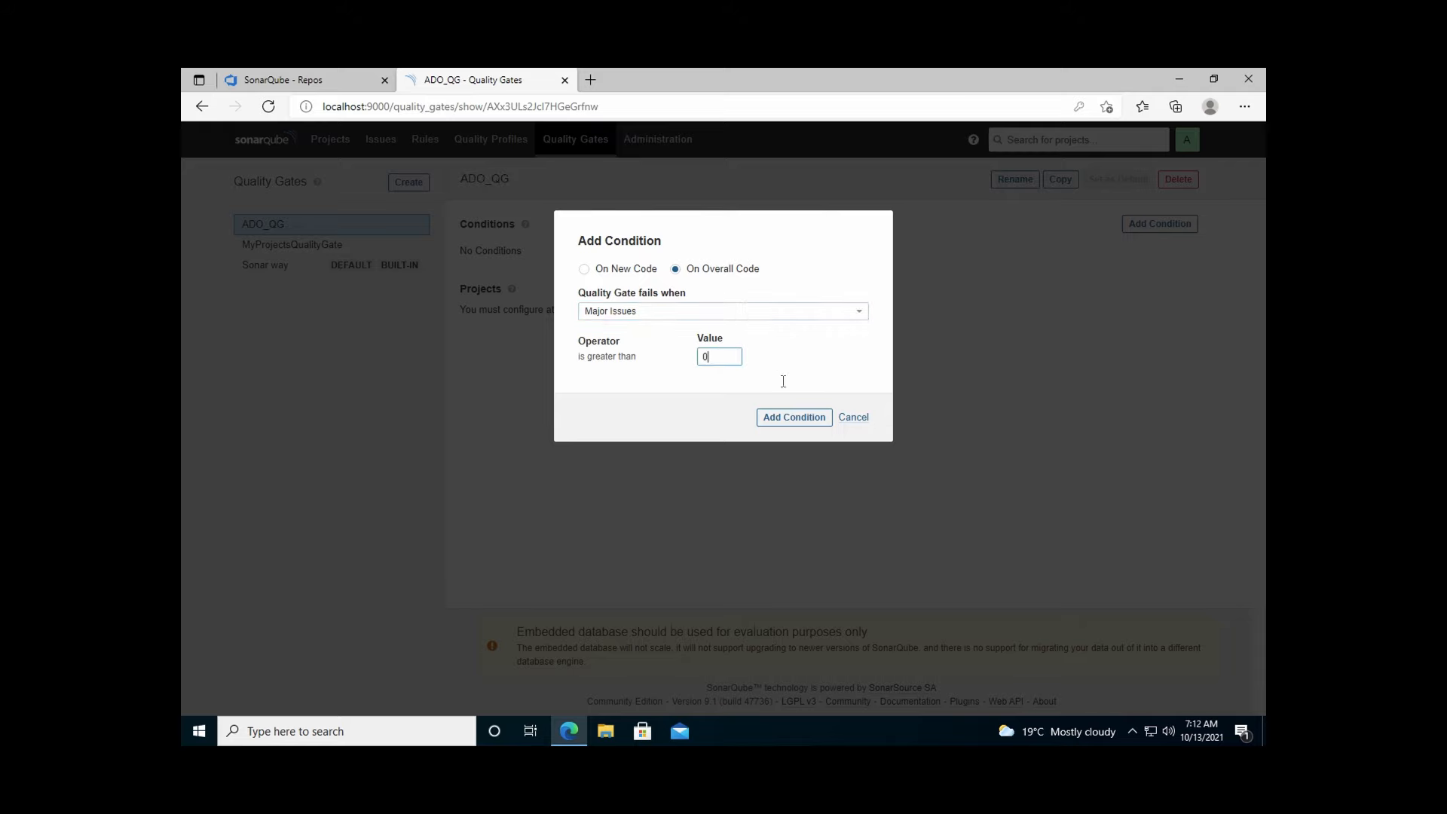
left_click(780, 420)
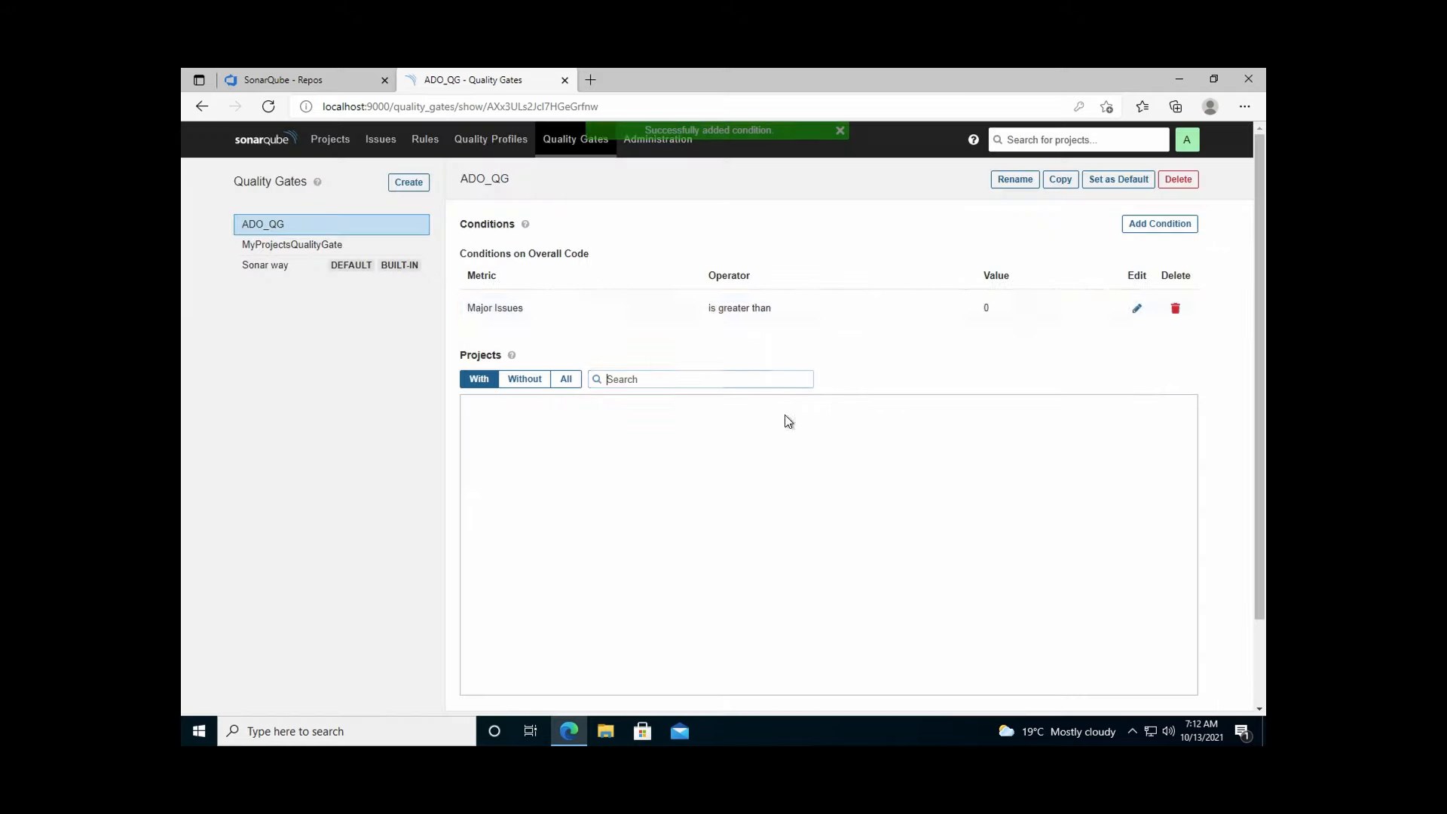
Step: Add an overall-code condition to ADO_QG that fails when Bugs is greater than 0
left_click(1141, 226)
left_click(697, 271)
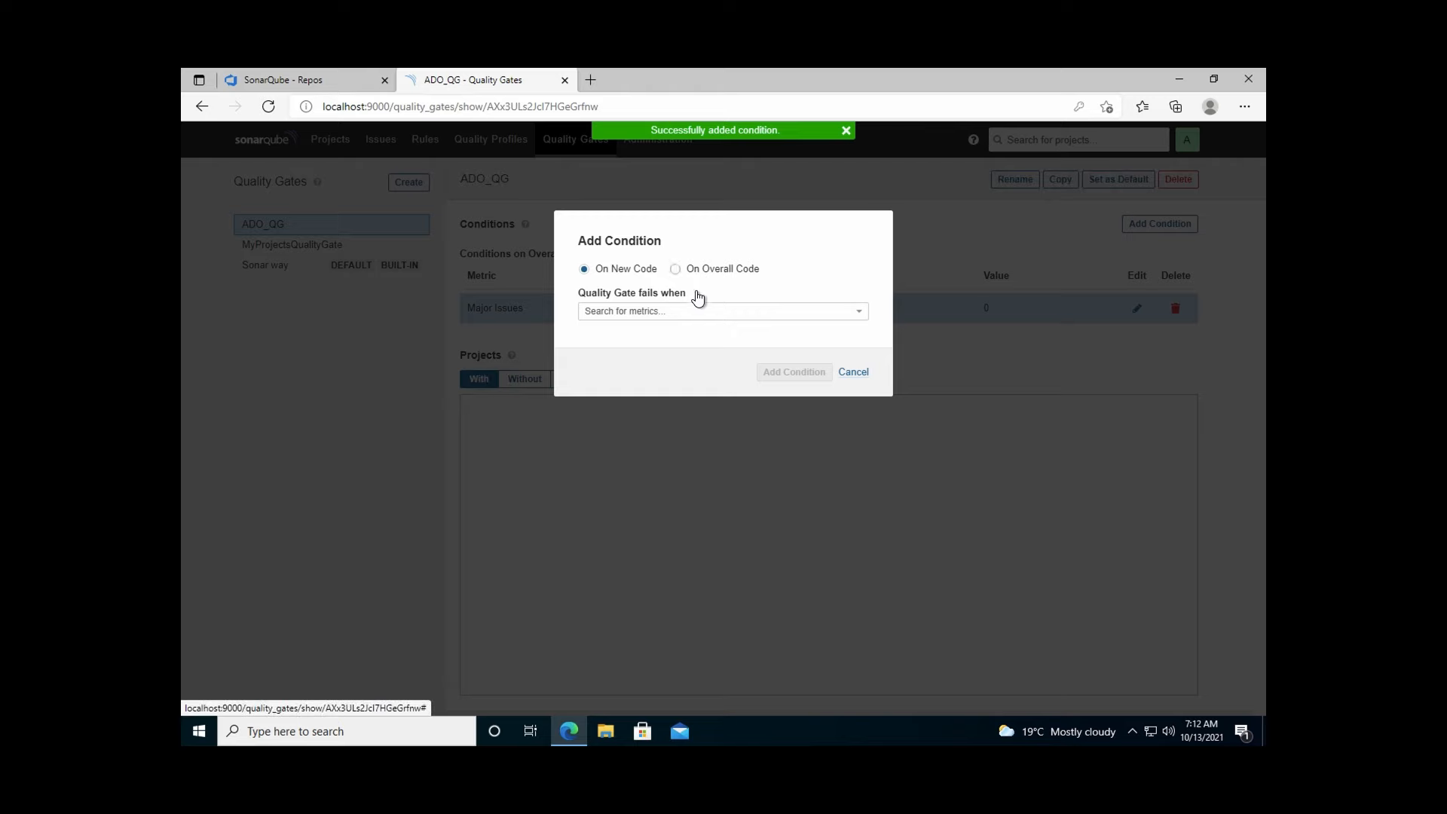
left_click(680, 312)
type("bug")
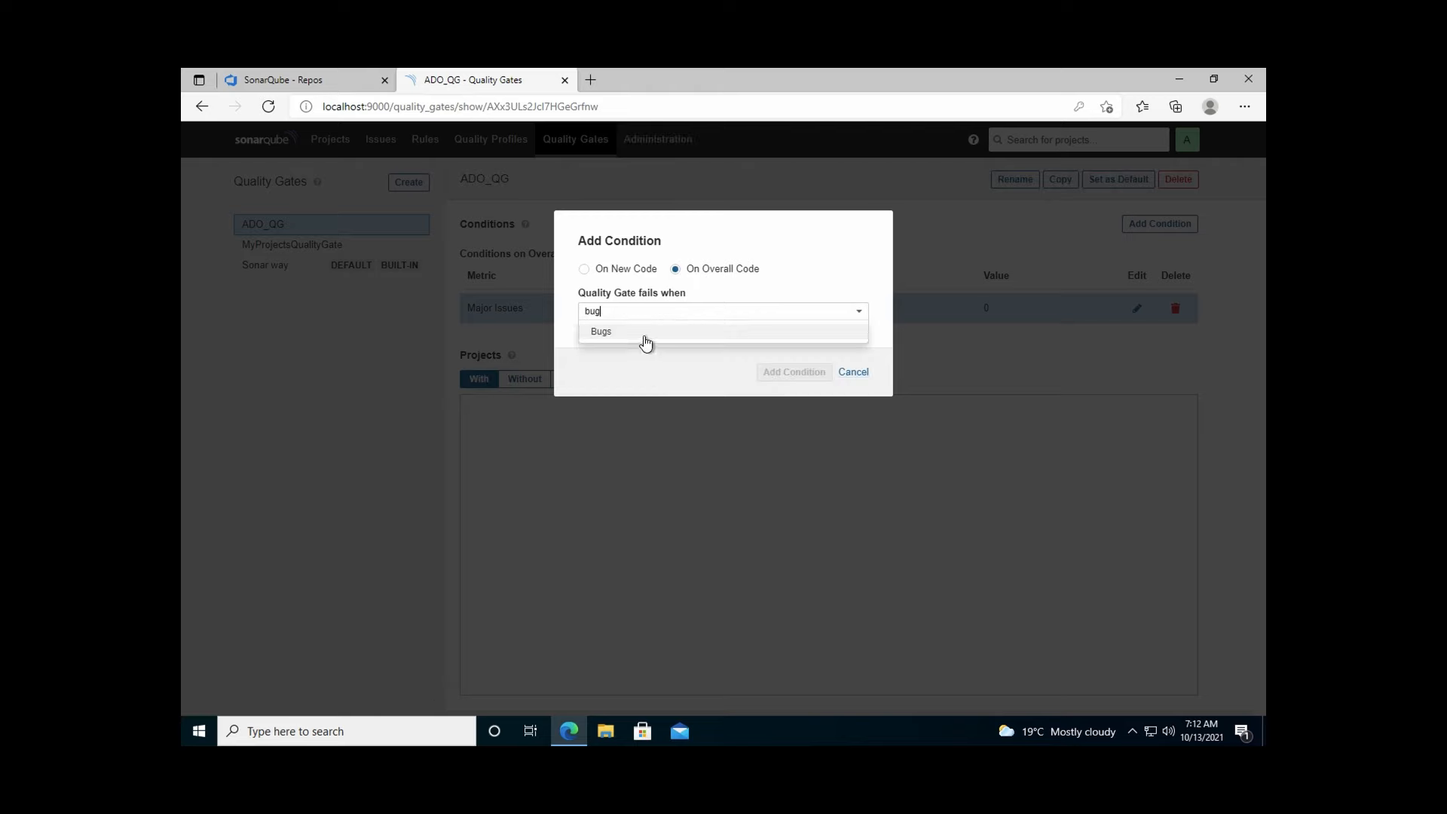
left_click(646, 332)
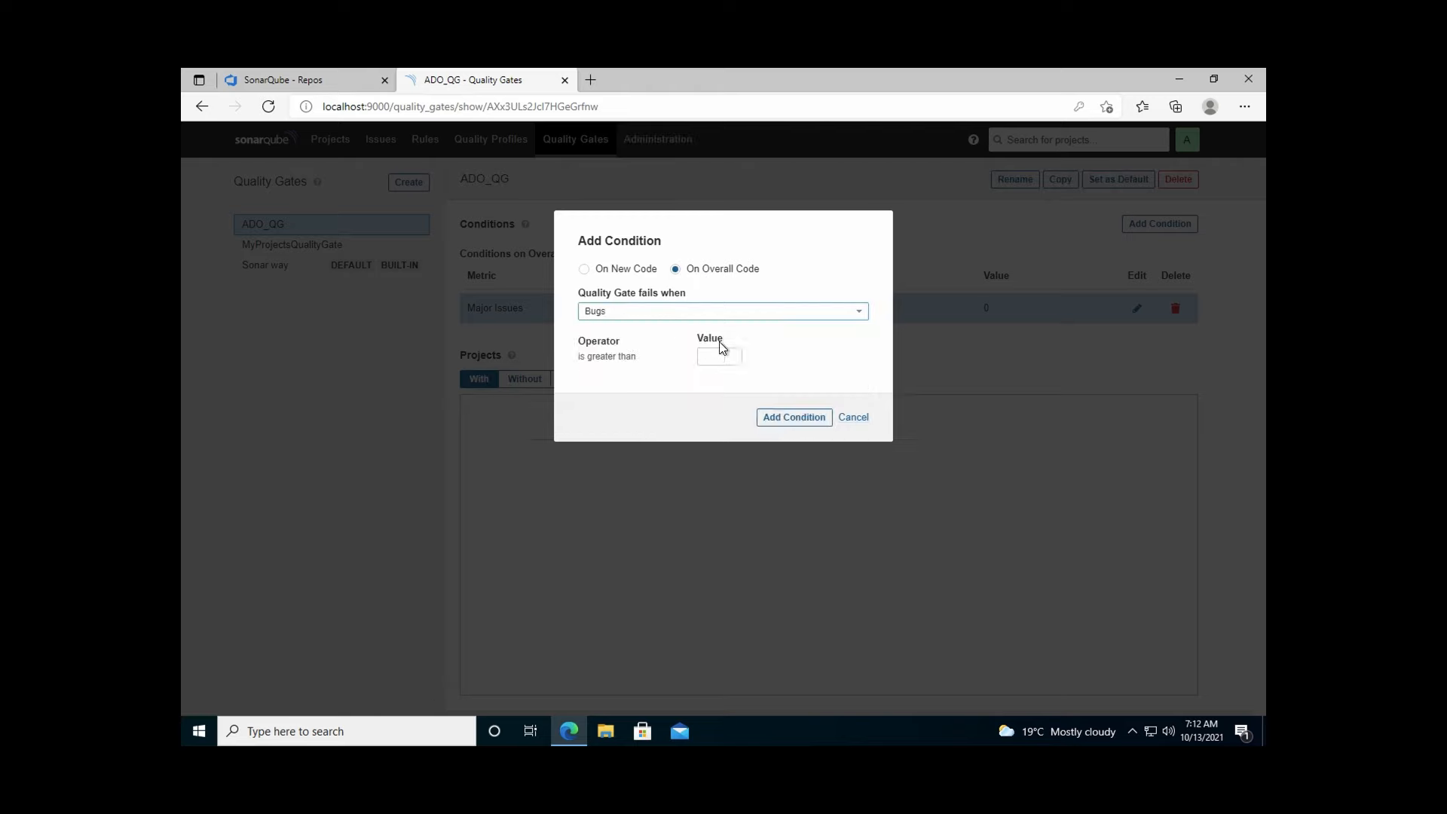
left_click(716, 358)
type(">0")
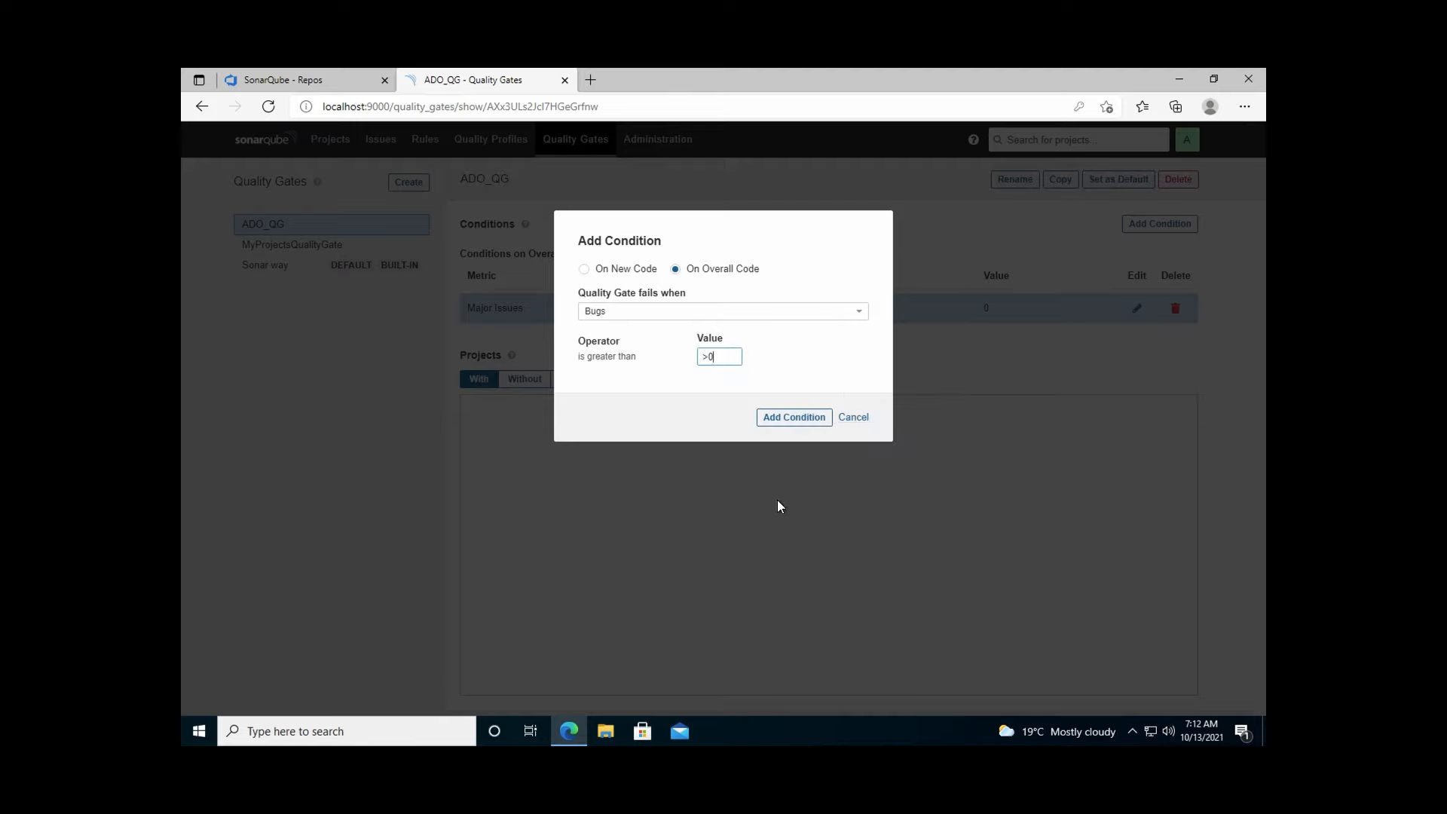
left_click(797, 415)
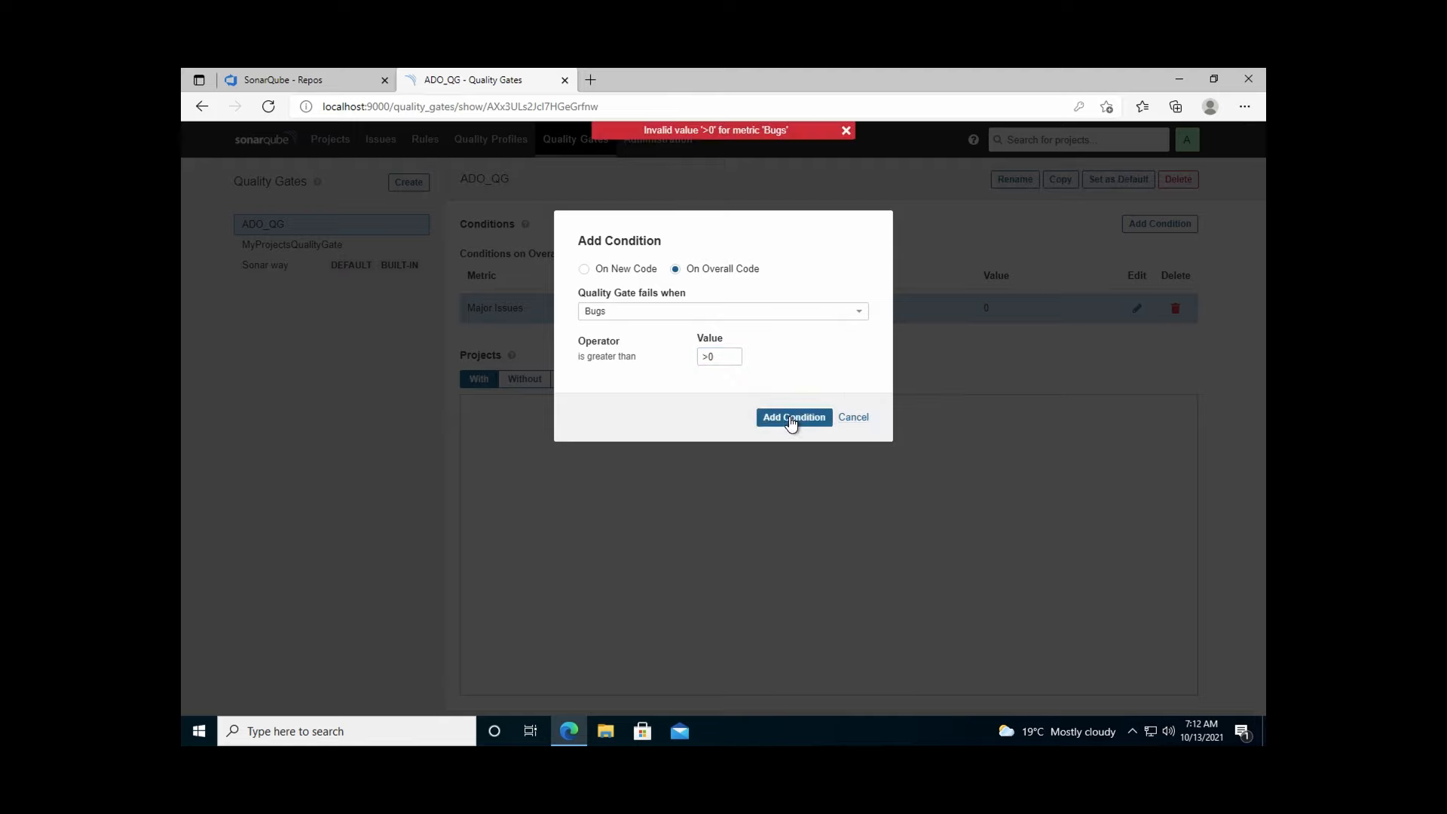
left_click(725, 359)
key("BackSpace")
left_click(769, 418)
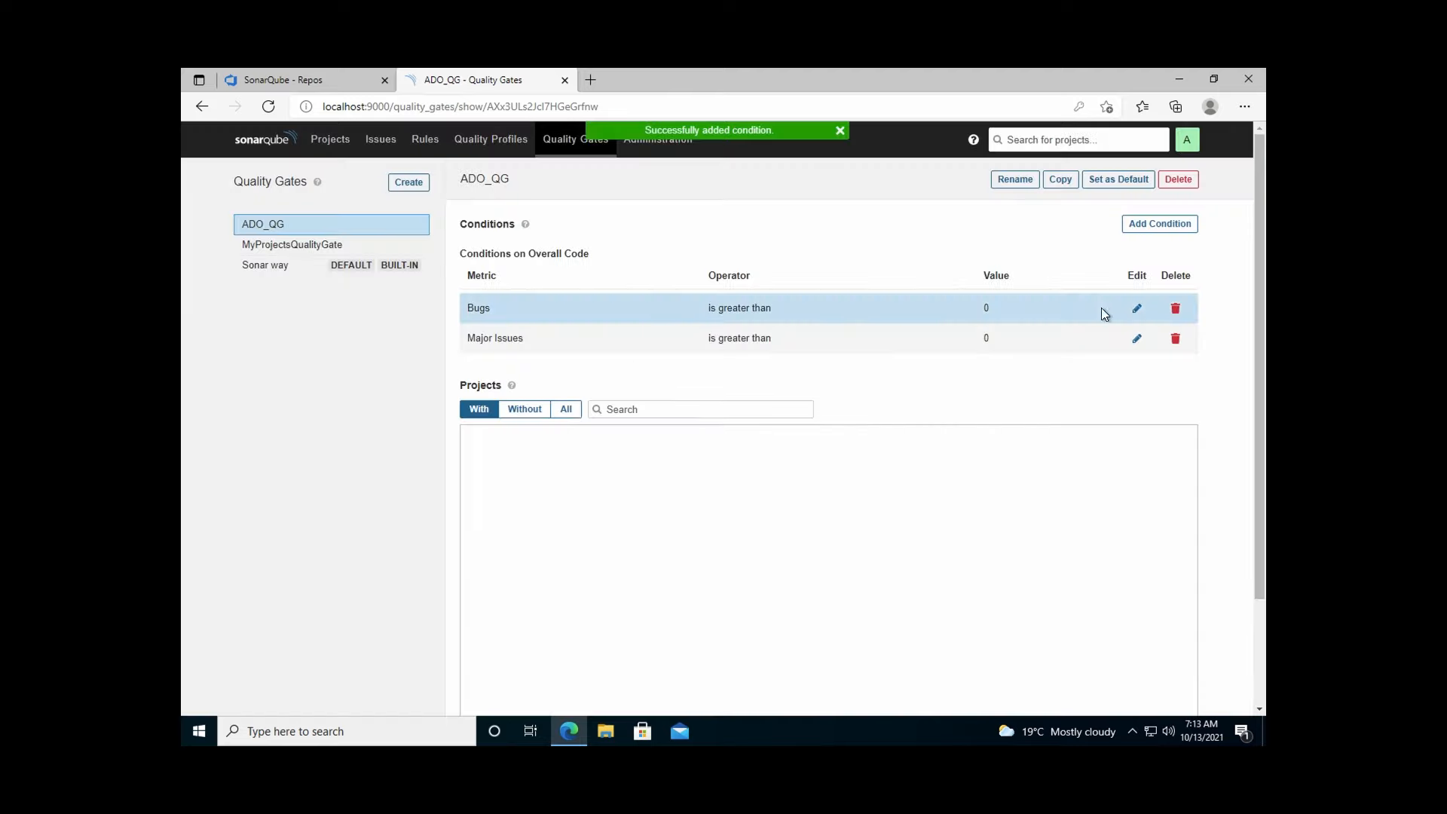
Step: Add an overall-code condition to ADO_QG that fails when Uncovered Lines is greater than 0
left_click(1157, 225)
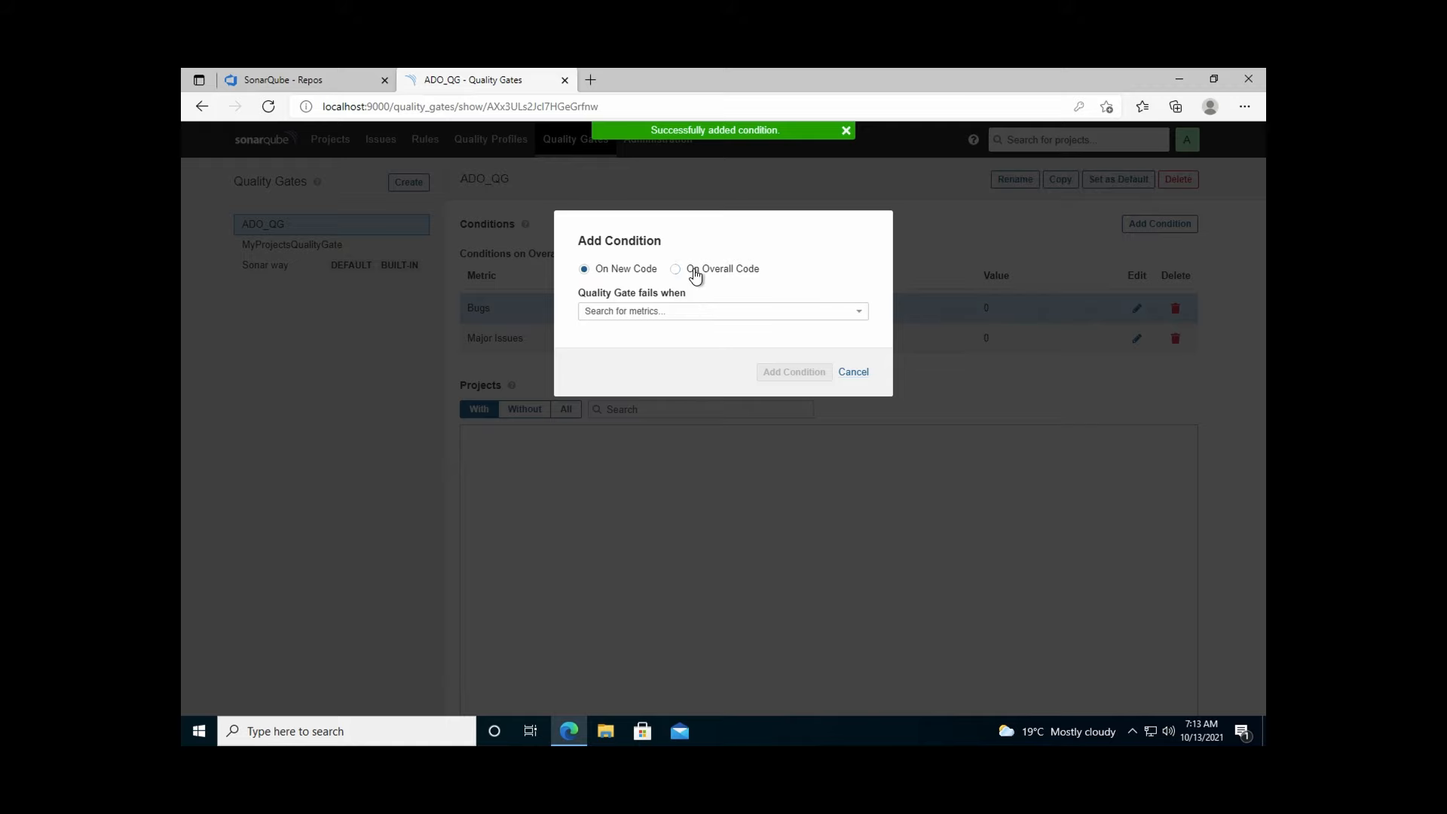
left_click(694, 269)
left_click(656, 311)
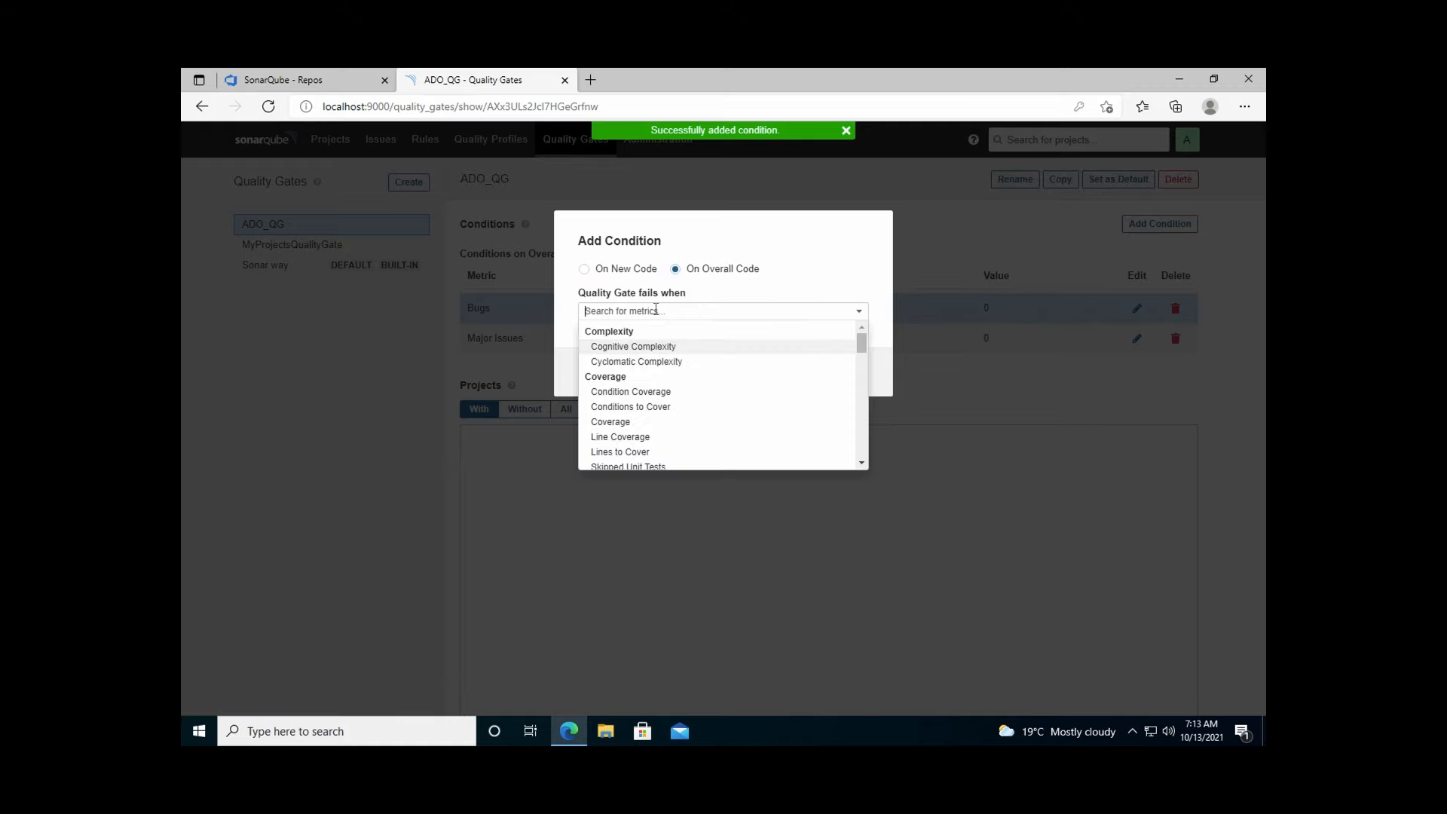
type("cove")
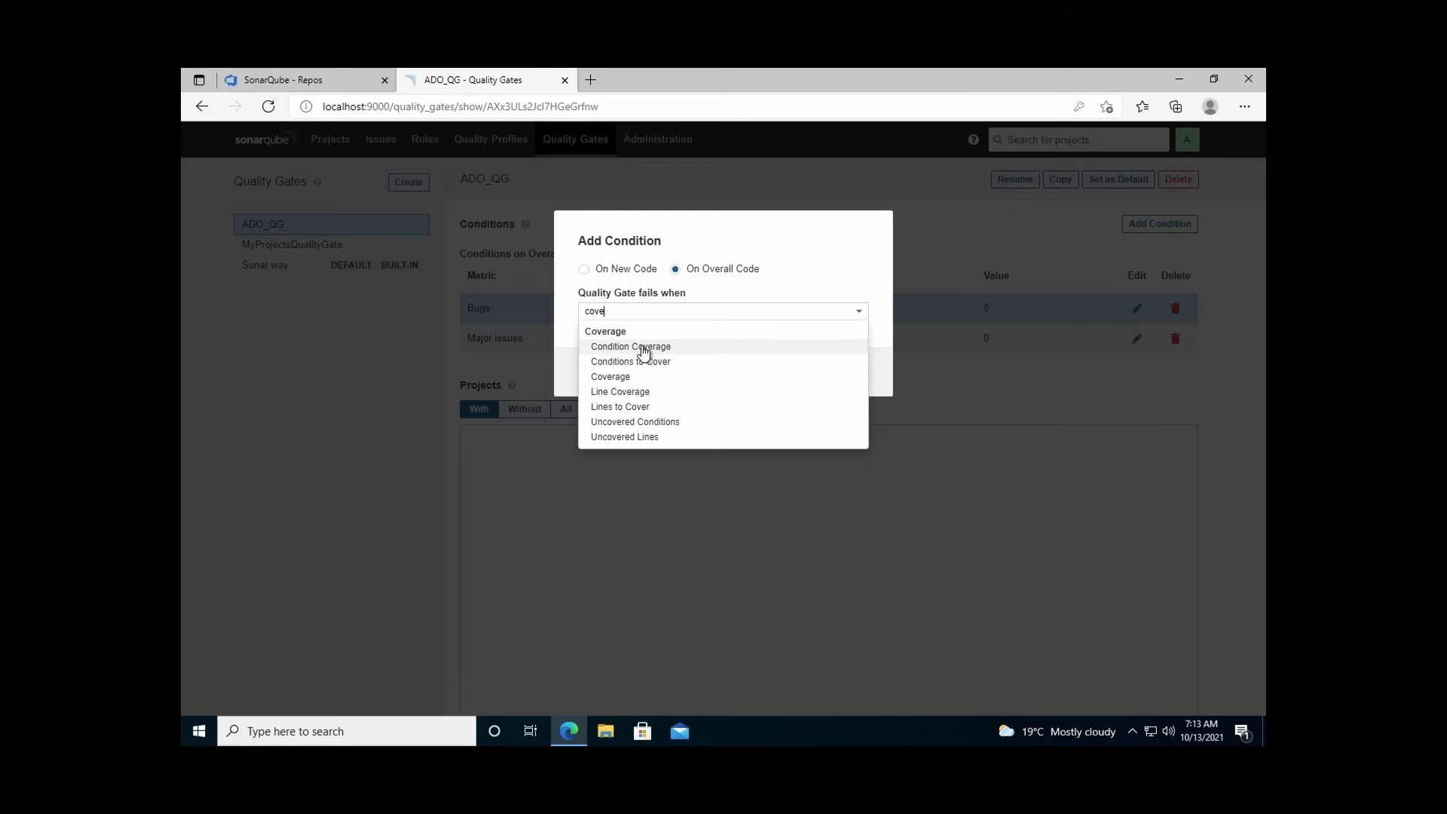
left_click(649, 437)
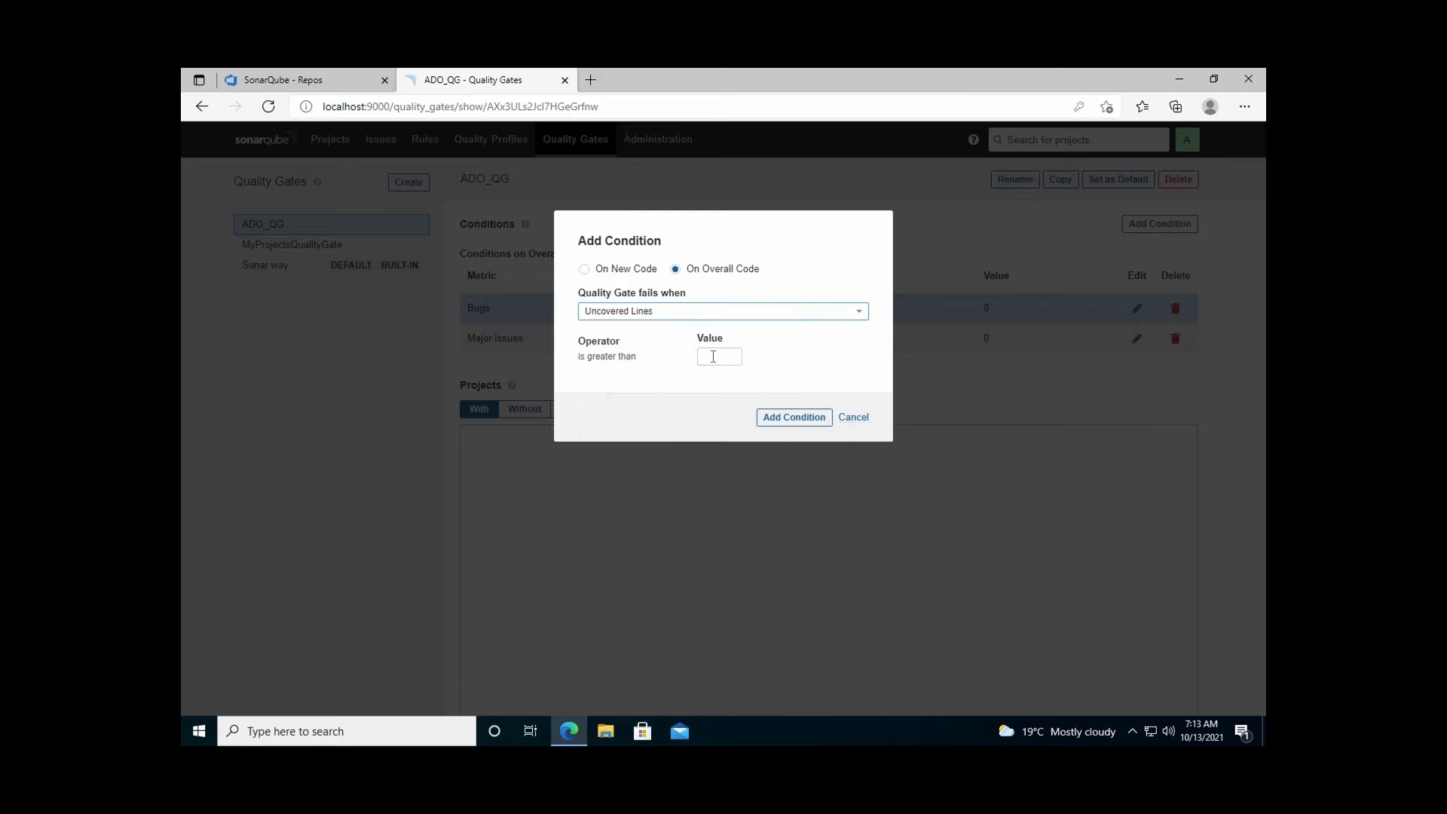
left_click(713, 357)
type("0")
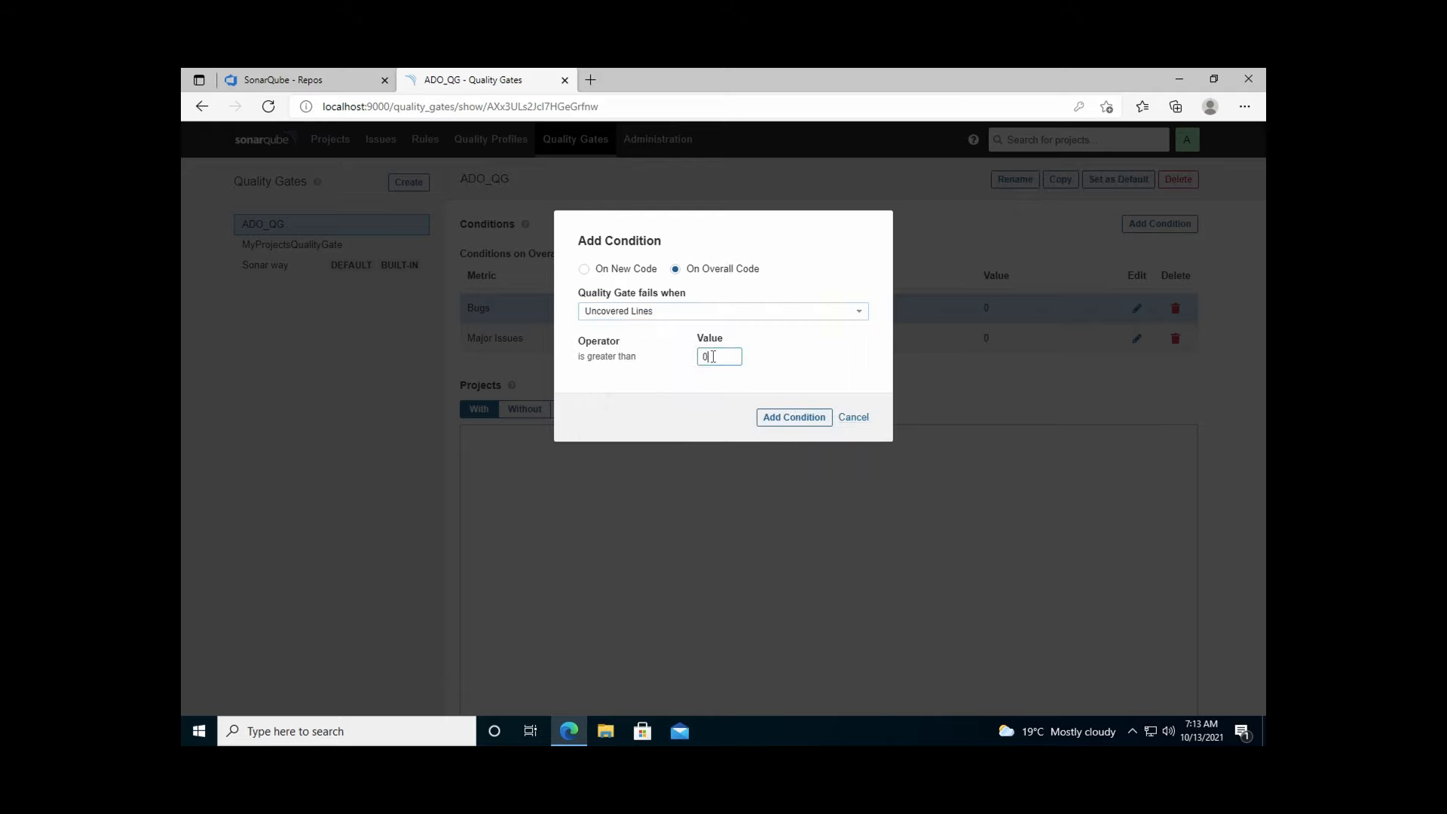
left_click(803, 419)
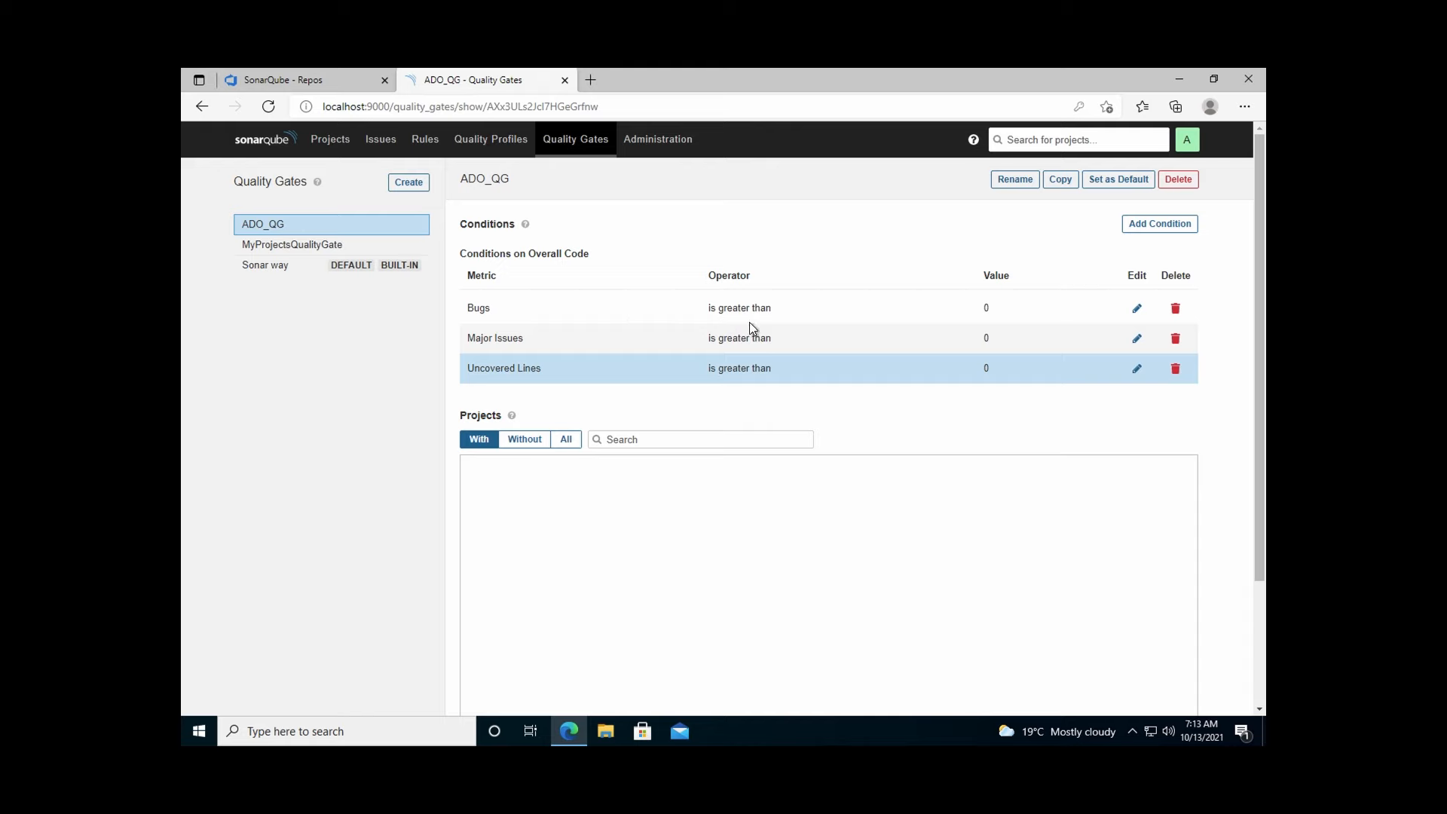
Step: Create a project manually with ADO_ManualProject as both its display name and project key
left_click(315, 145)
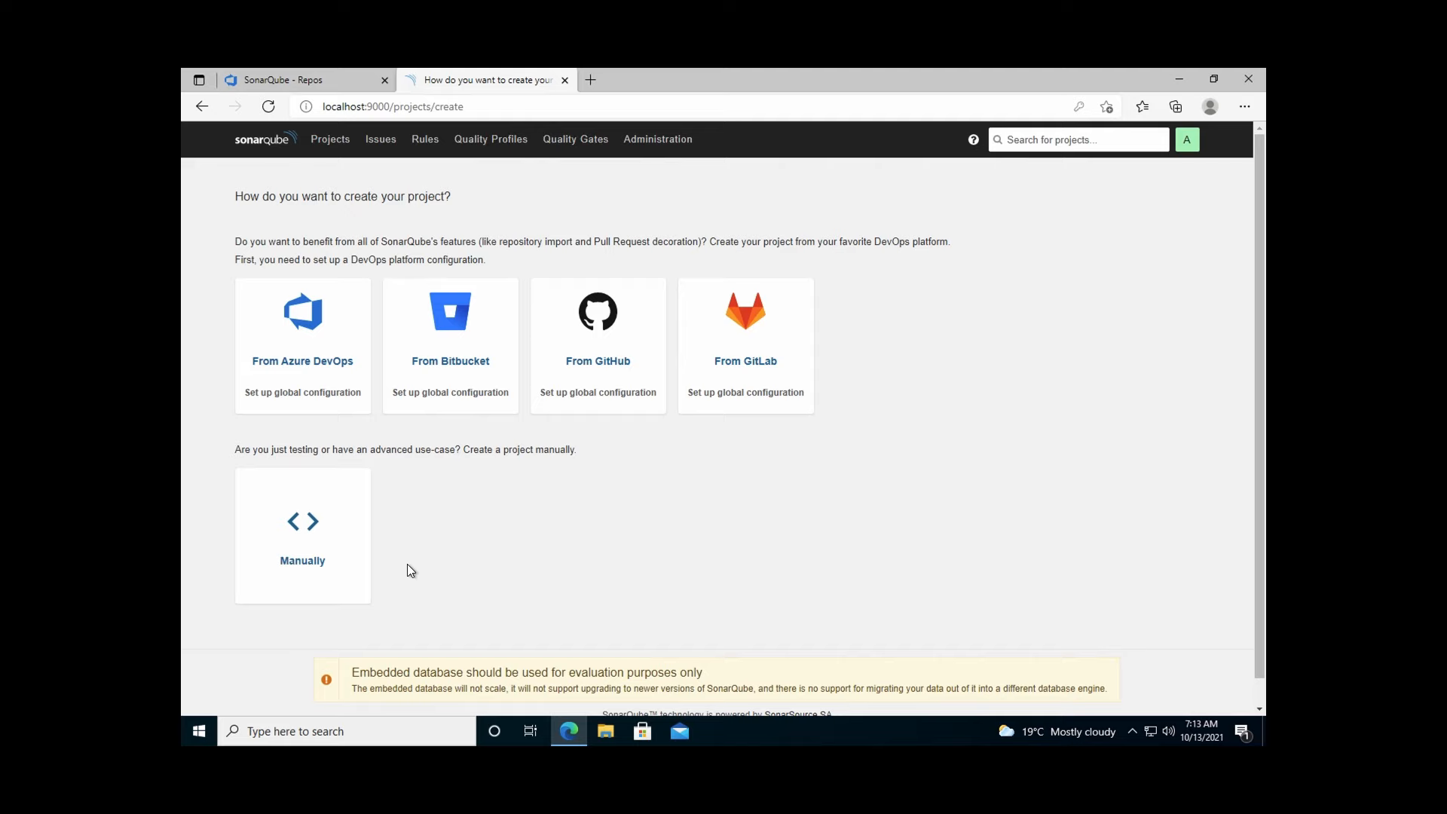
left_click(303, 561)
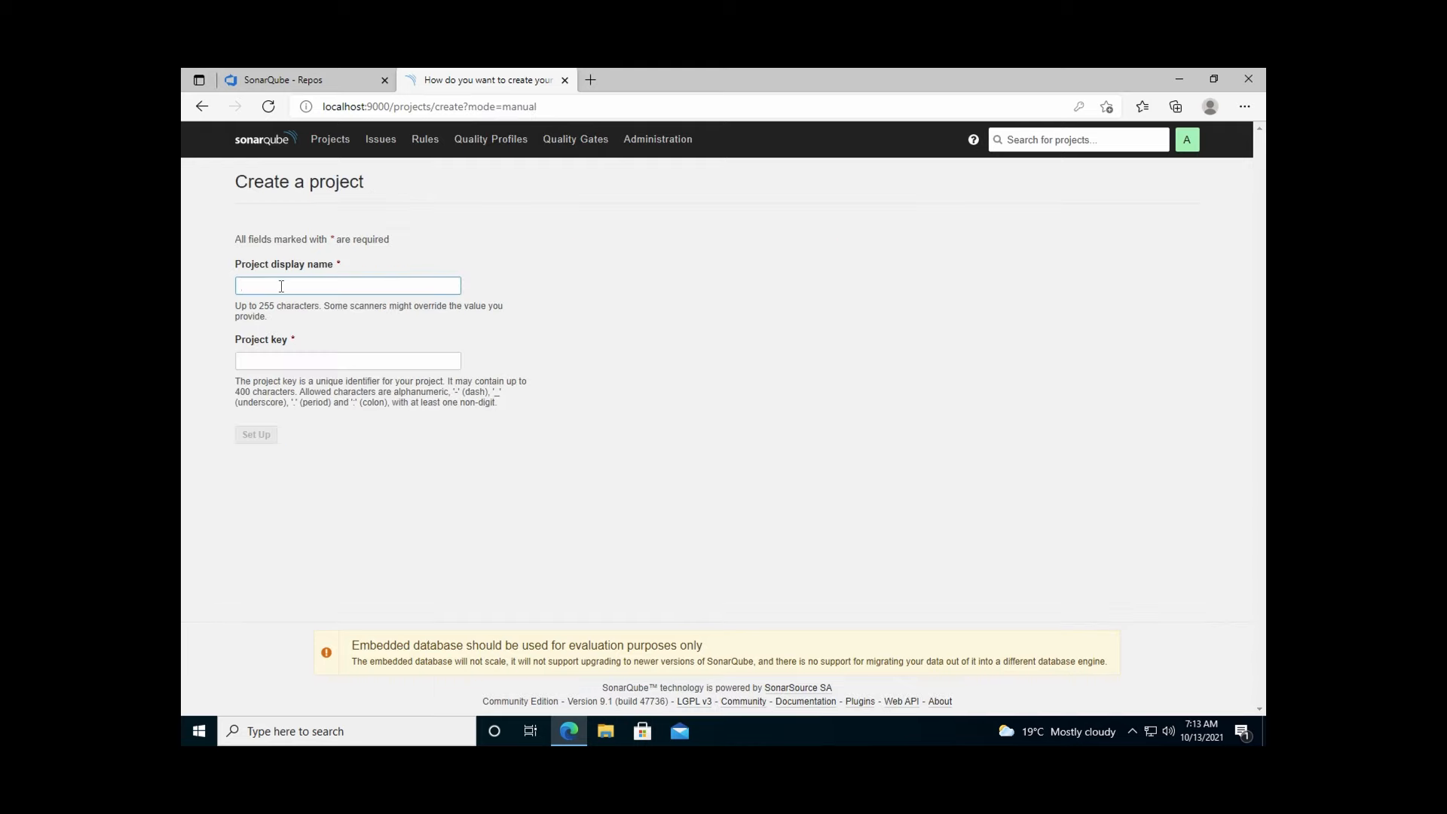
type("ADO_M")
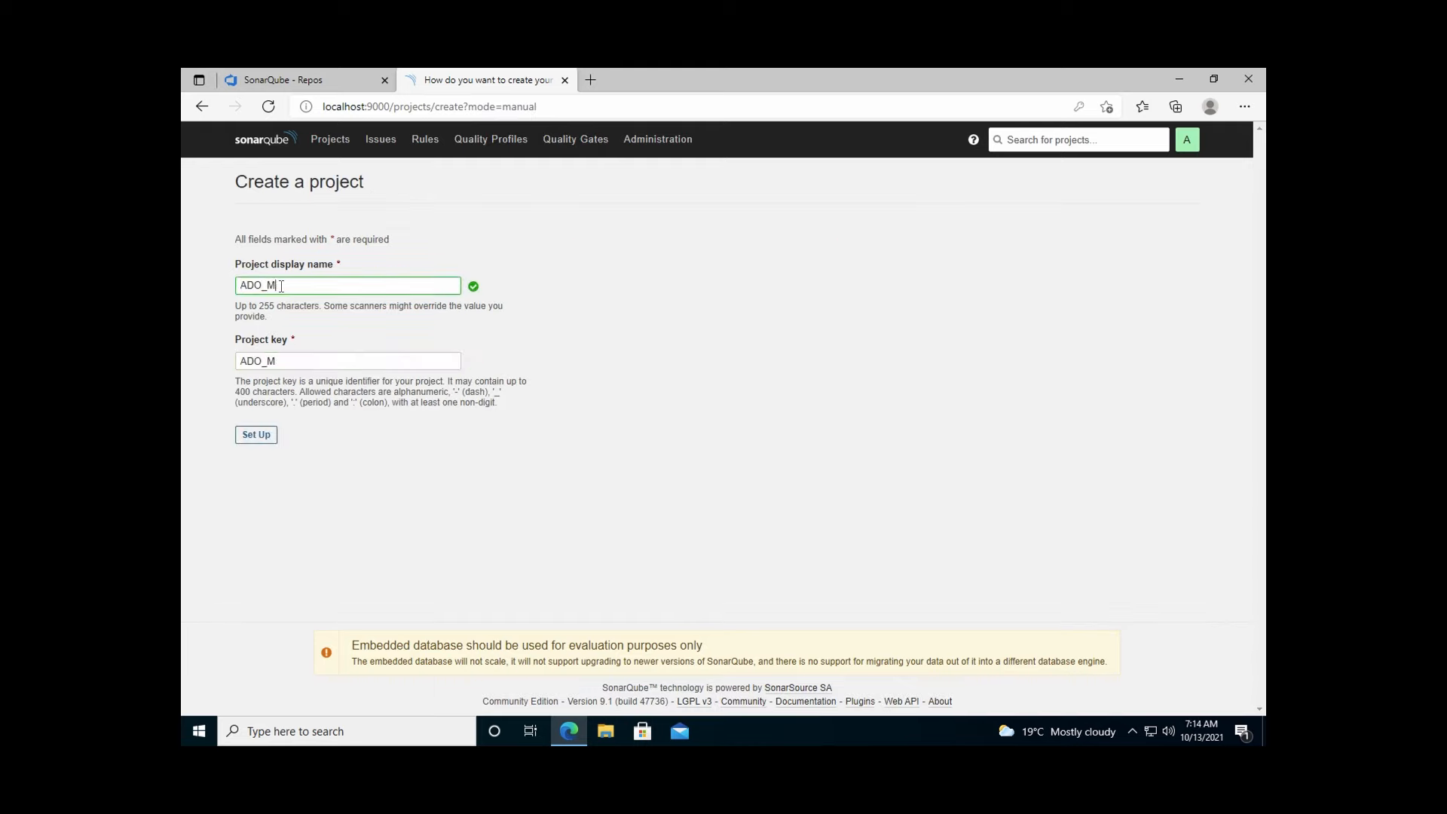
type("anualProject")
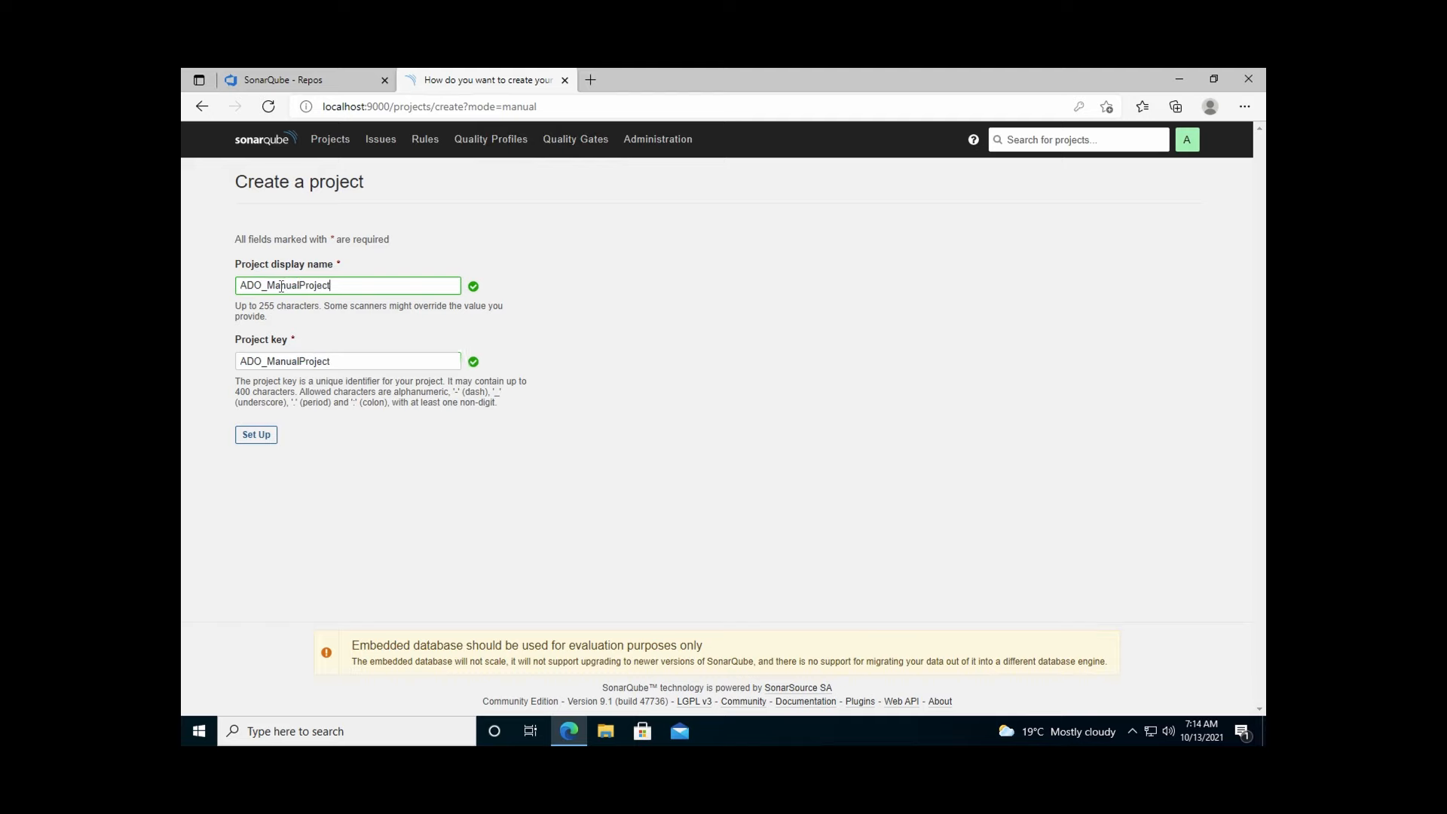
key("ctrl+a")
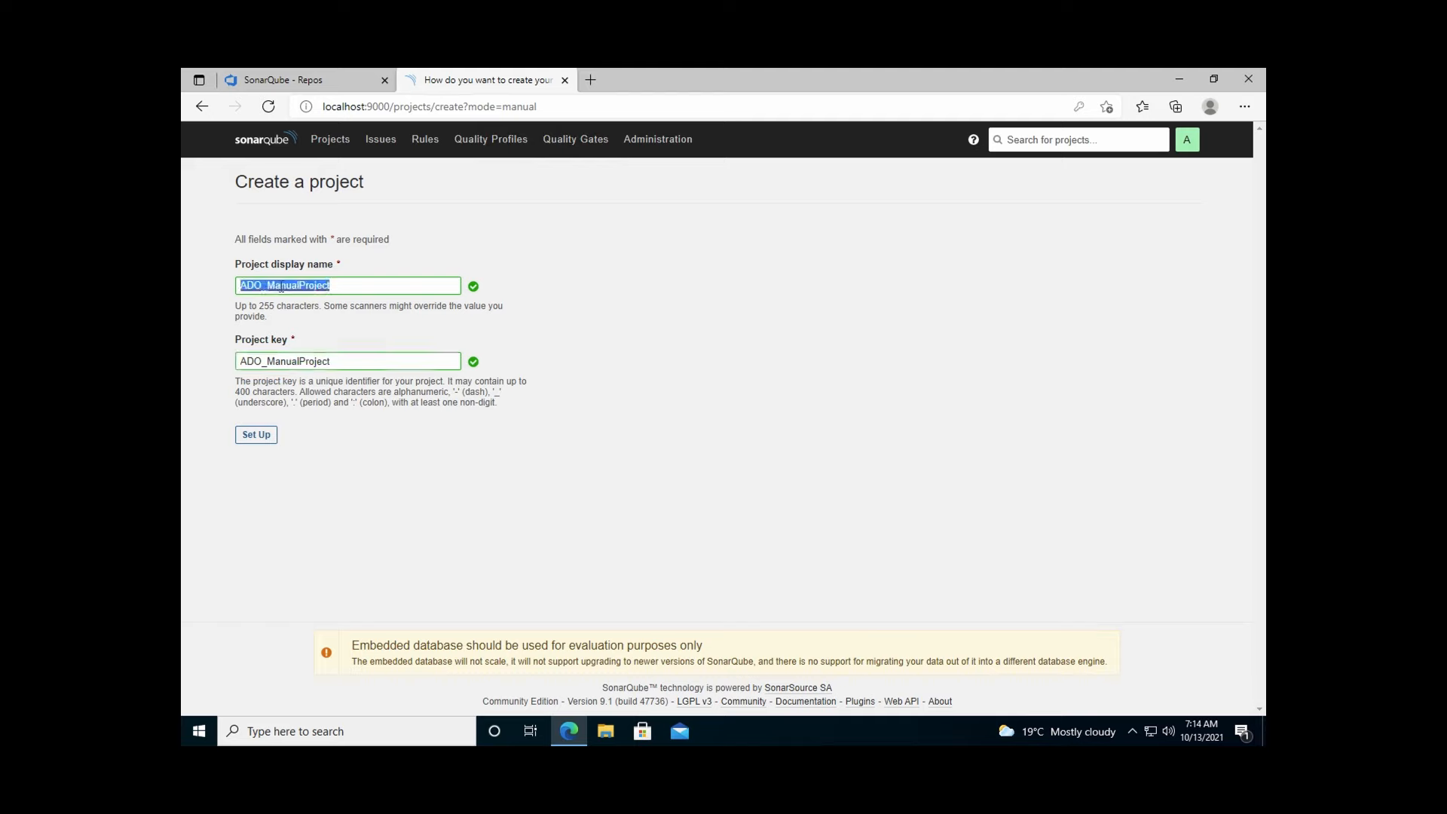
left_click(333, 437)
double_click(314, 288)
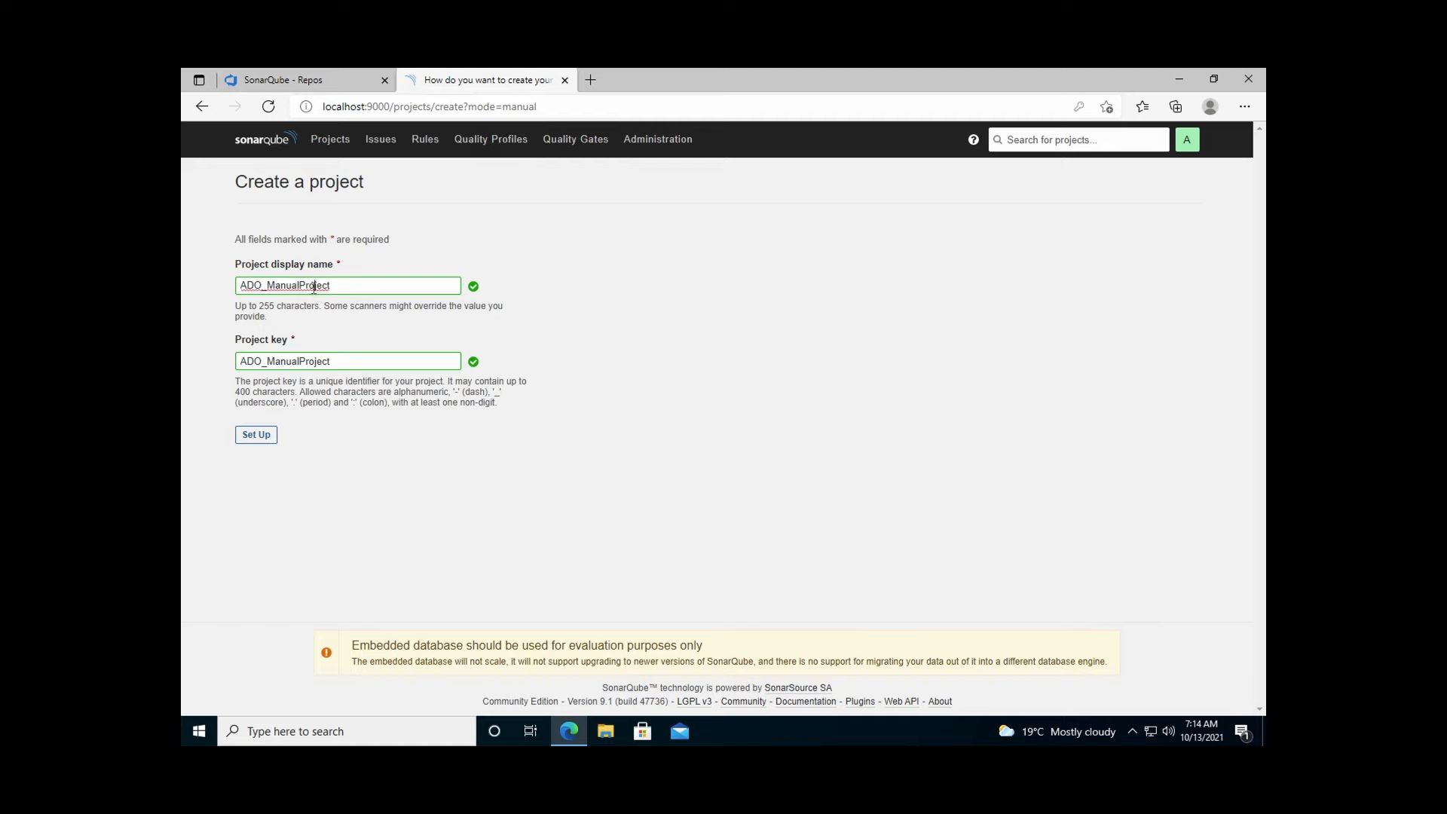
double_click(336, 362)
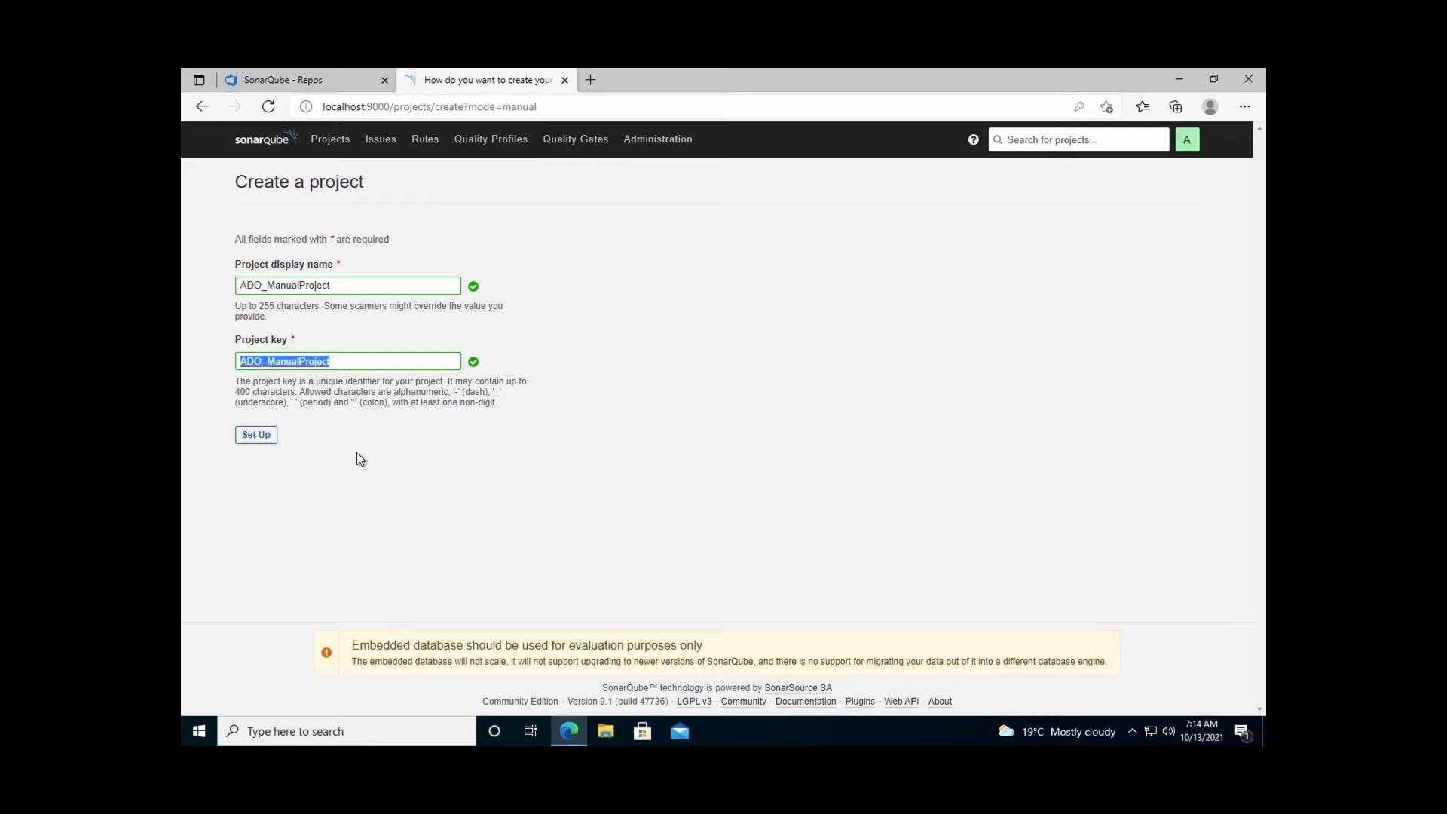
left_click(326, 437)
double_click(258, 362)
left_click(284, 517)
left_click(268, 438)
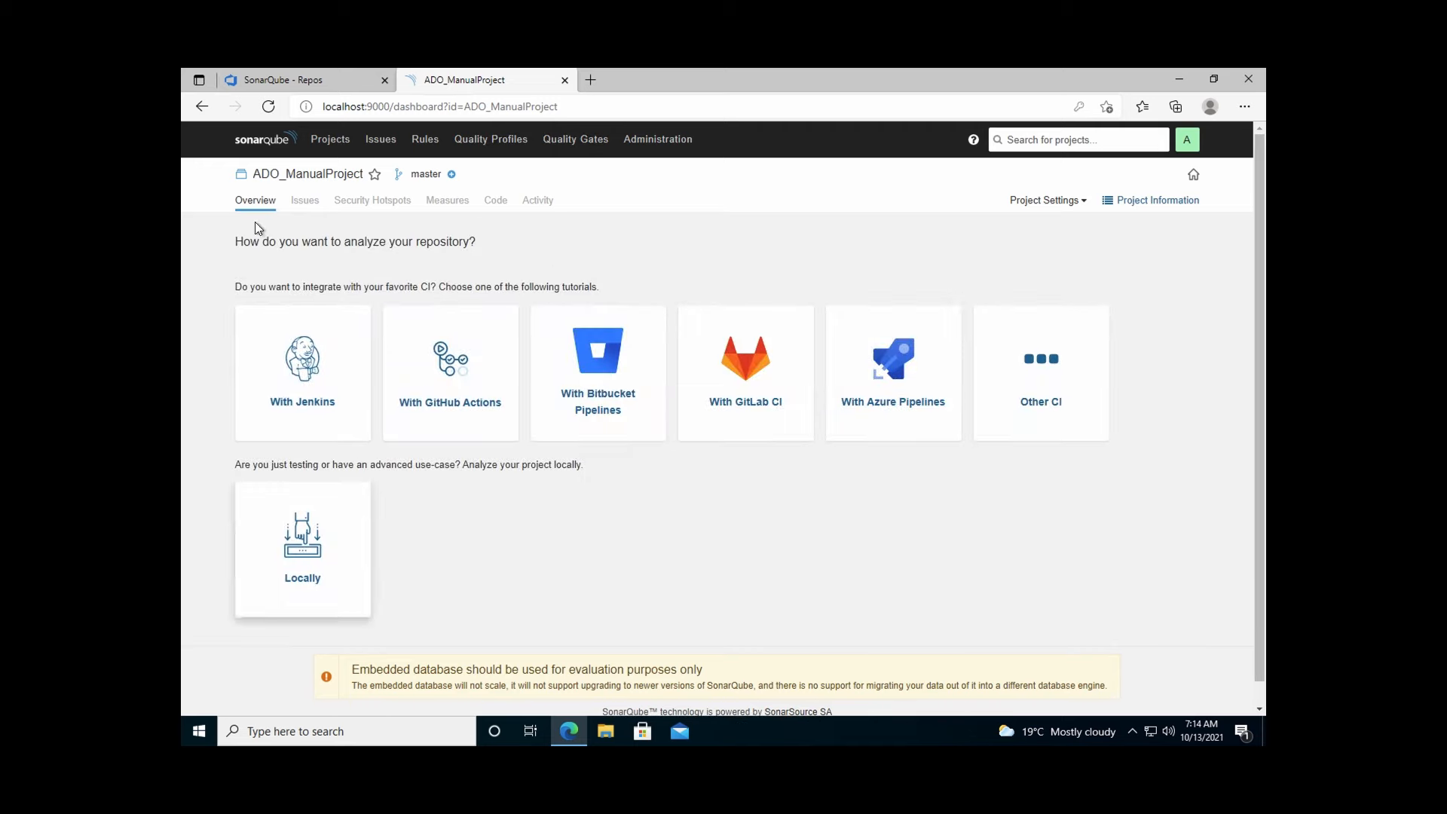
Step: Open ADO_ManualProject from the projects list and review the General category of its general settings
left_click(342, 146)
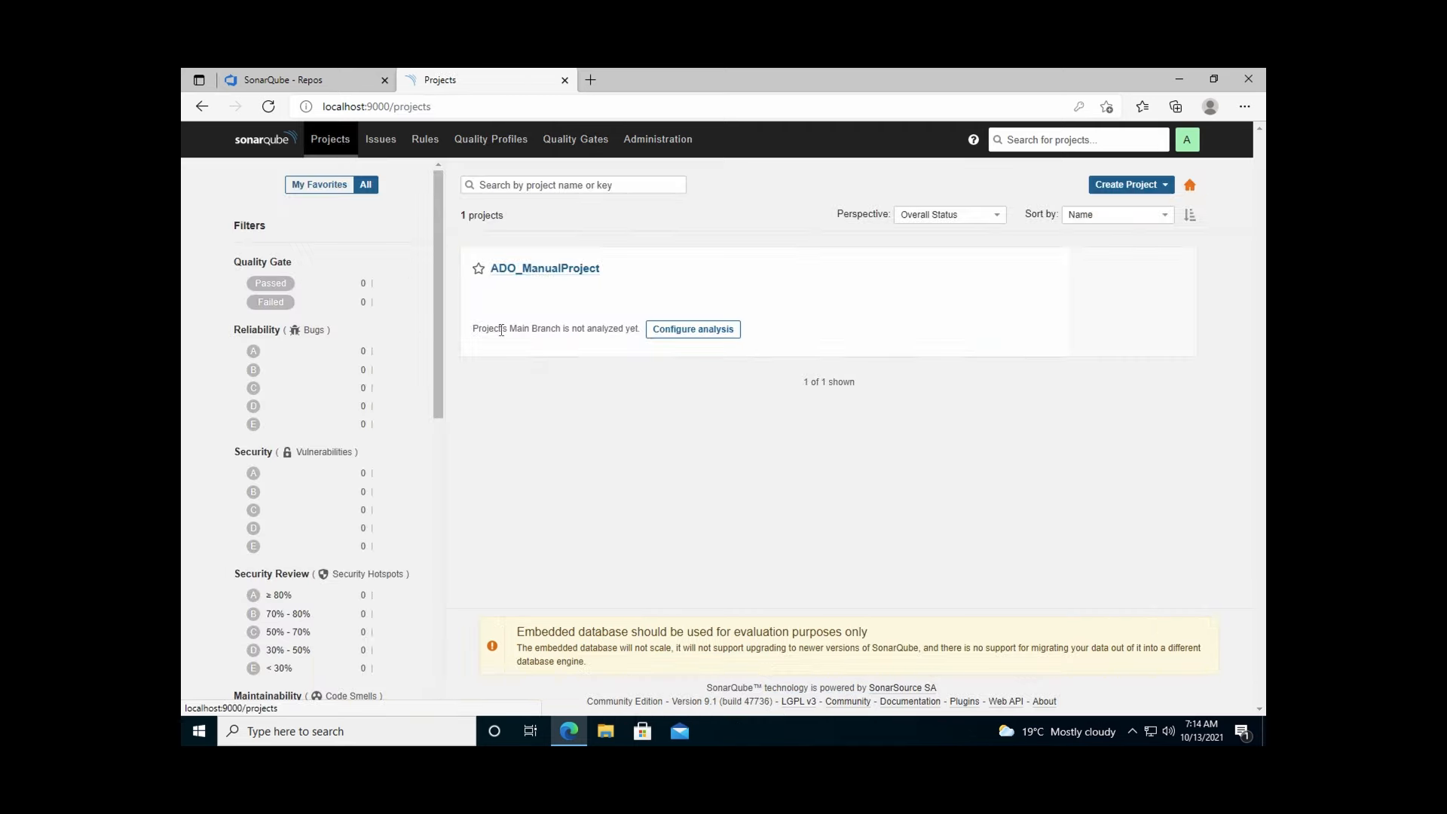
left_click(542, 269)
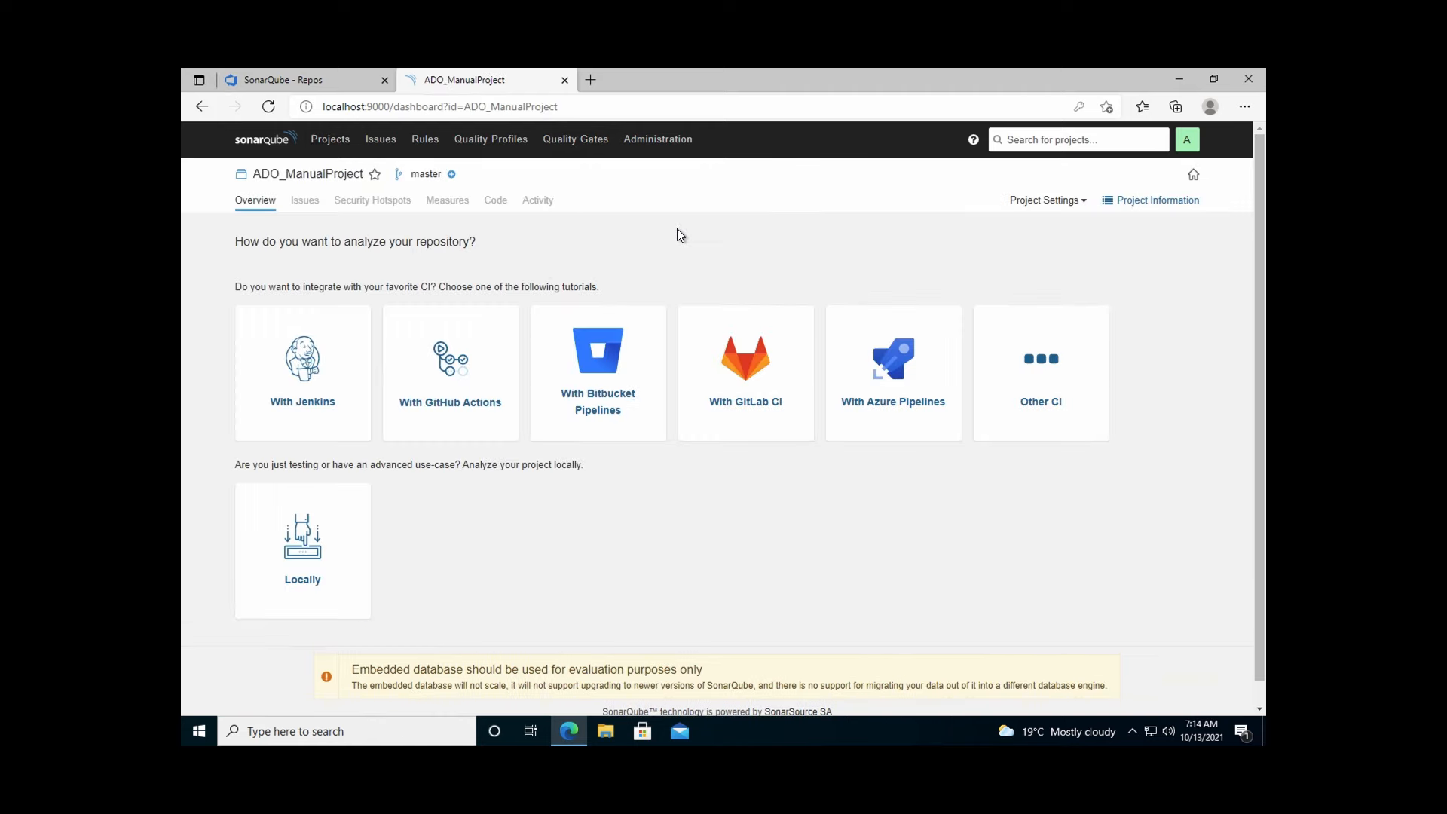
left_click(1030, 202)
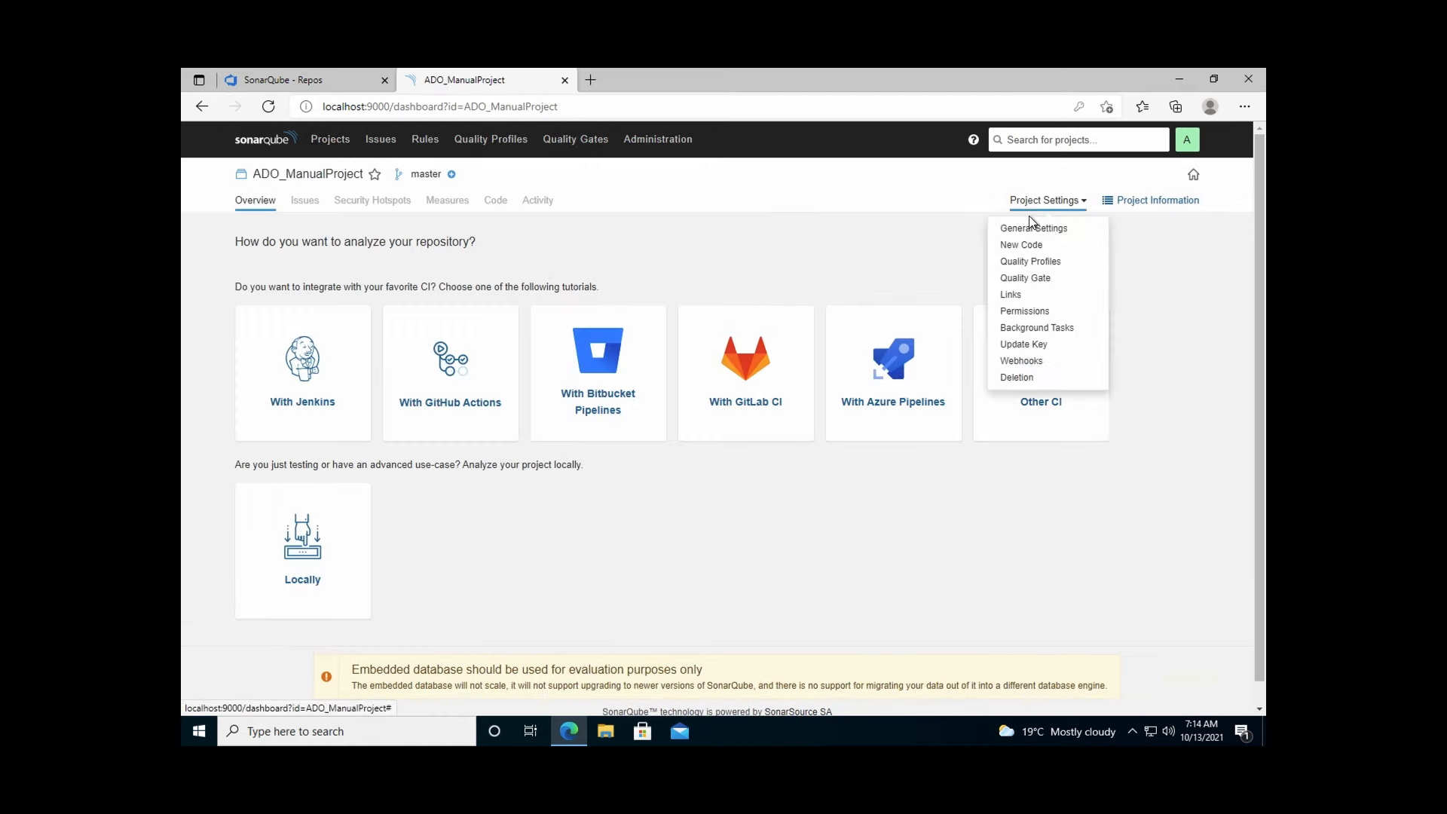
left_click(1031, 220)
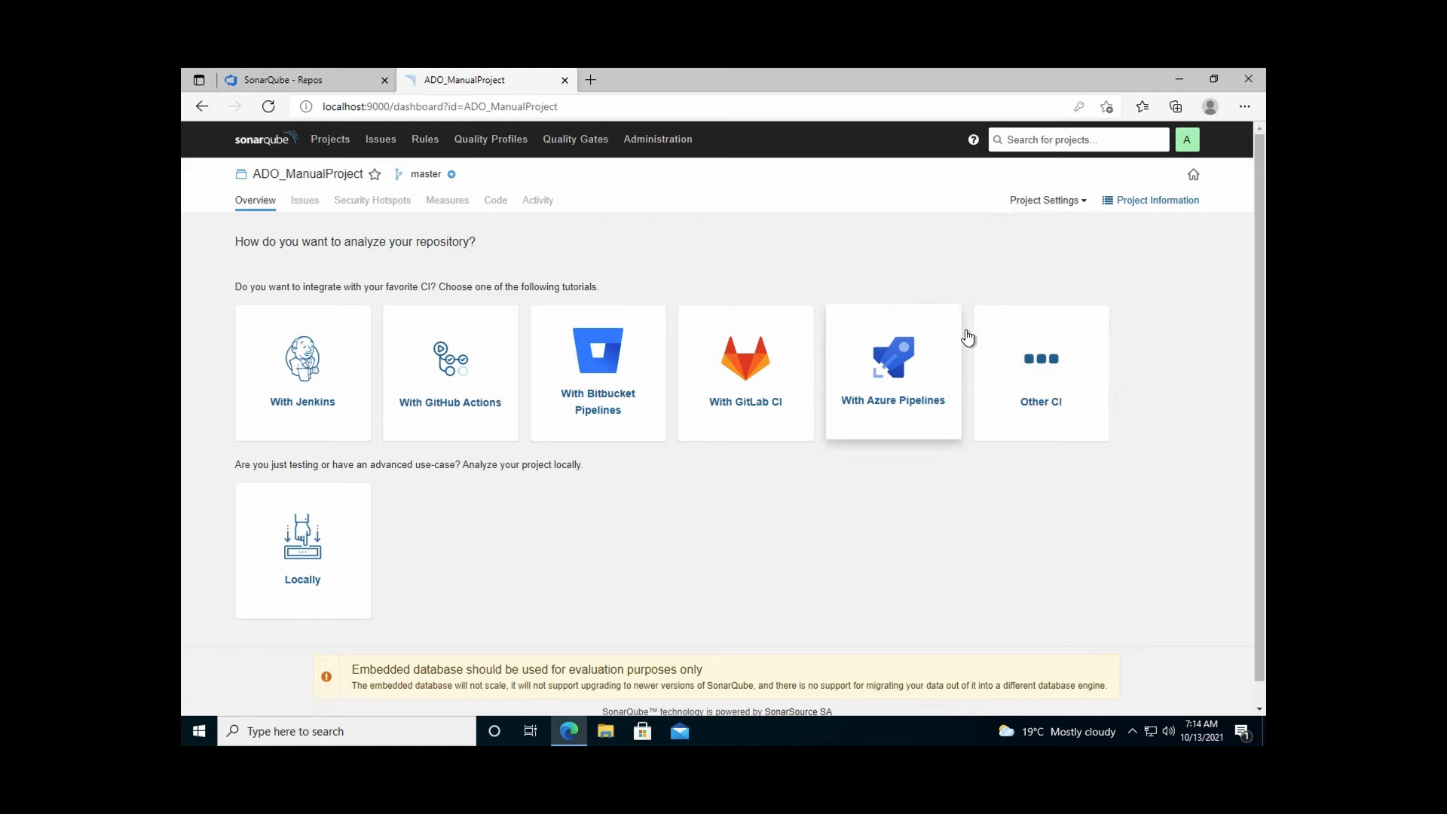
left_click(1020, 200)
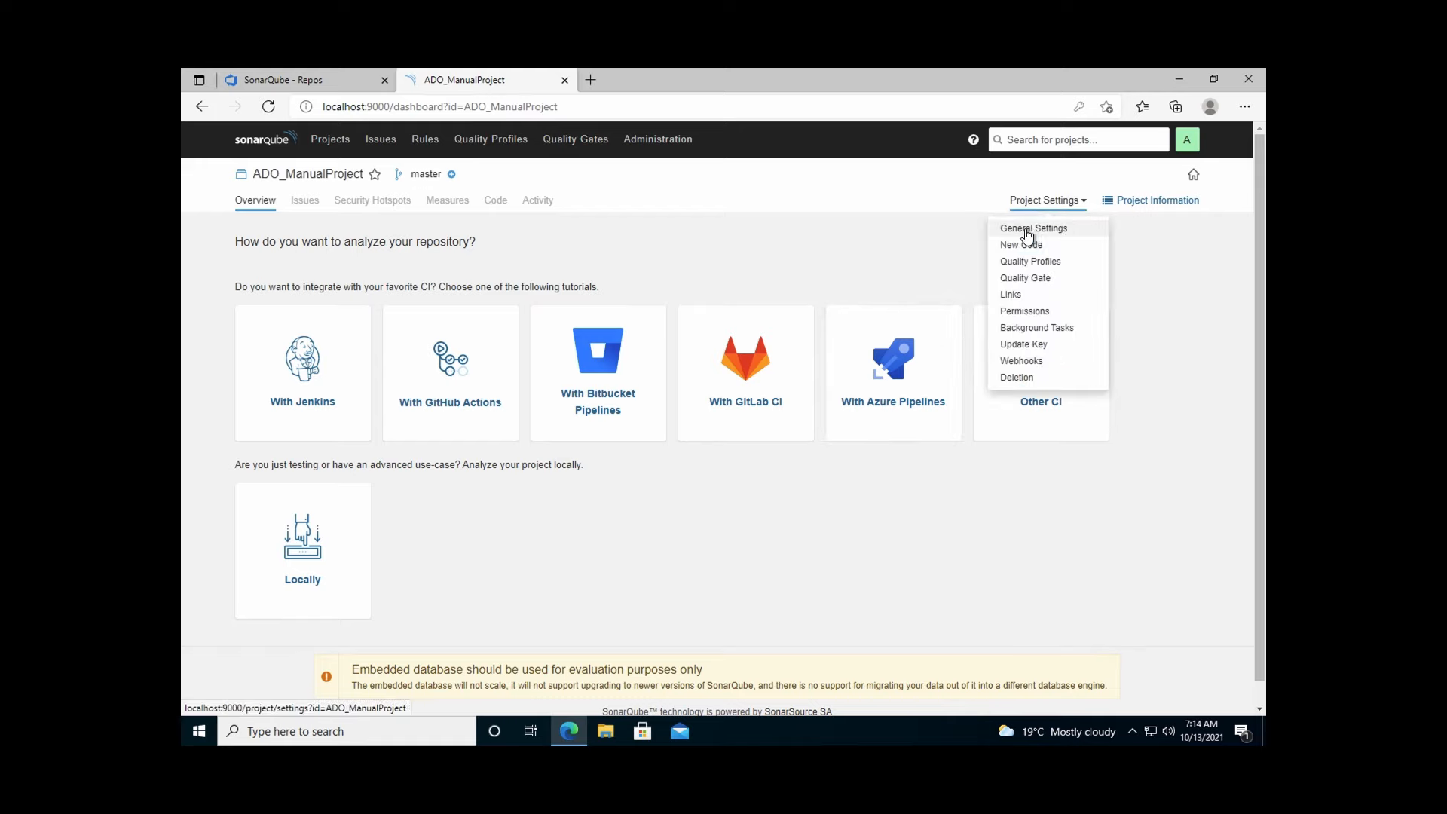
left_click(1027, 230)
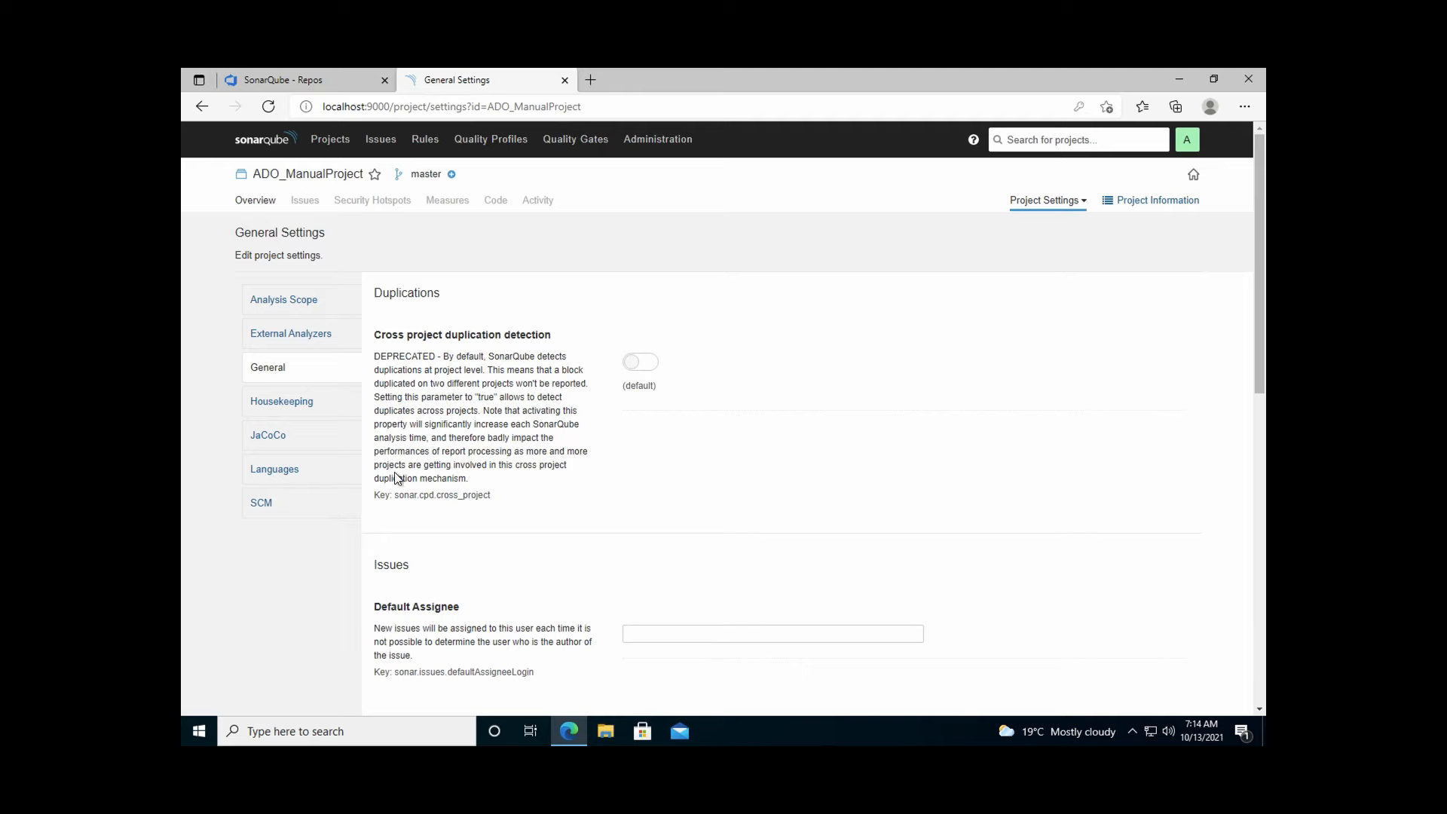
scroll(372, 545, "down", 4)
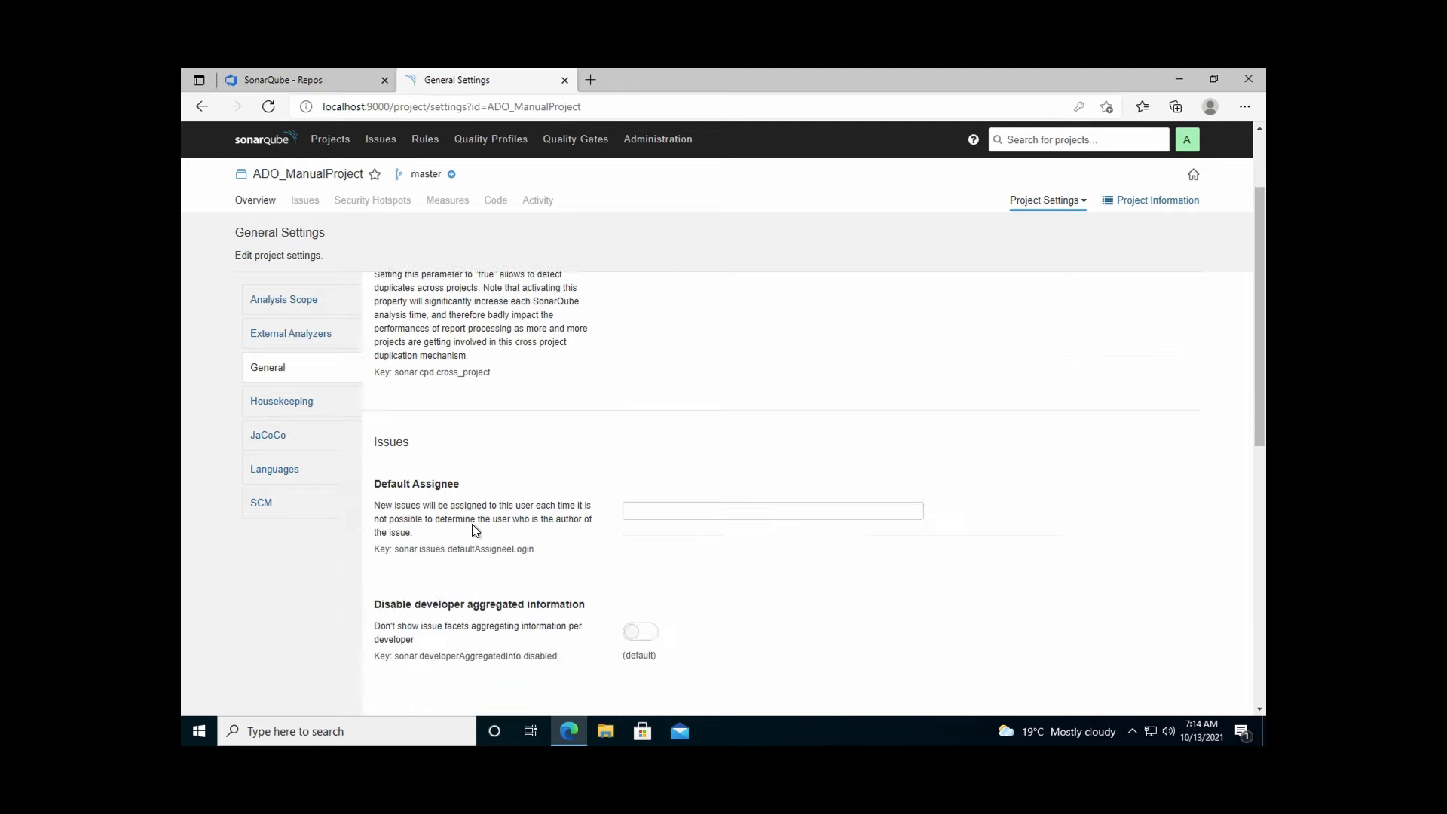
scroll(475, 530, "down", 3)
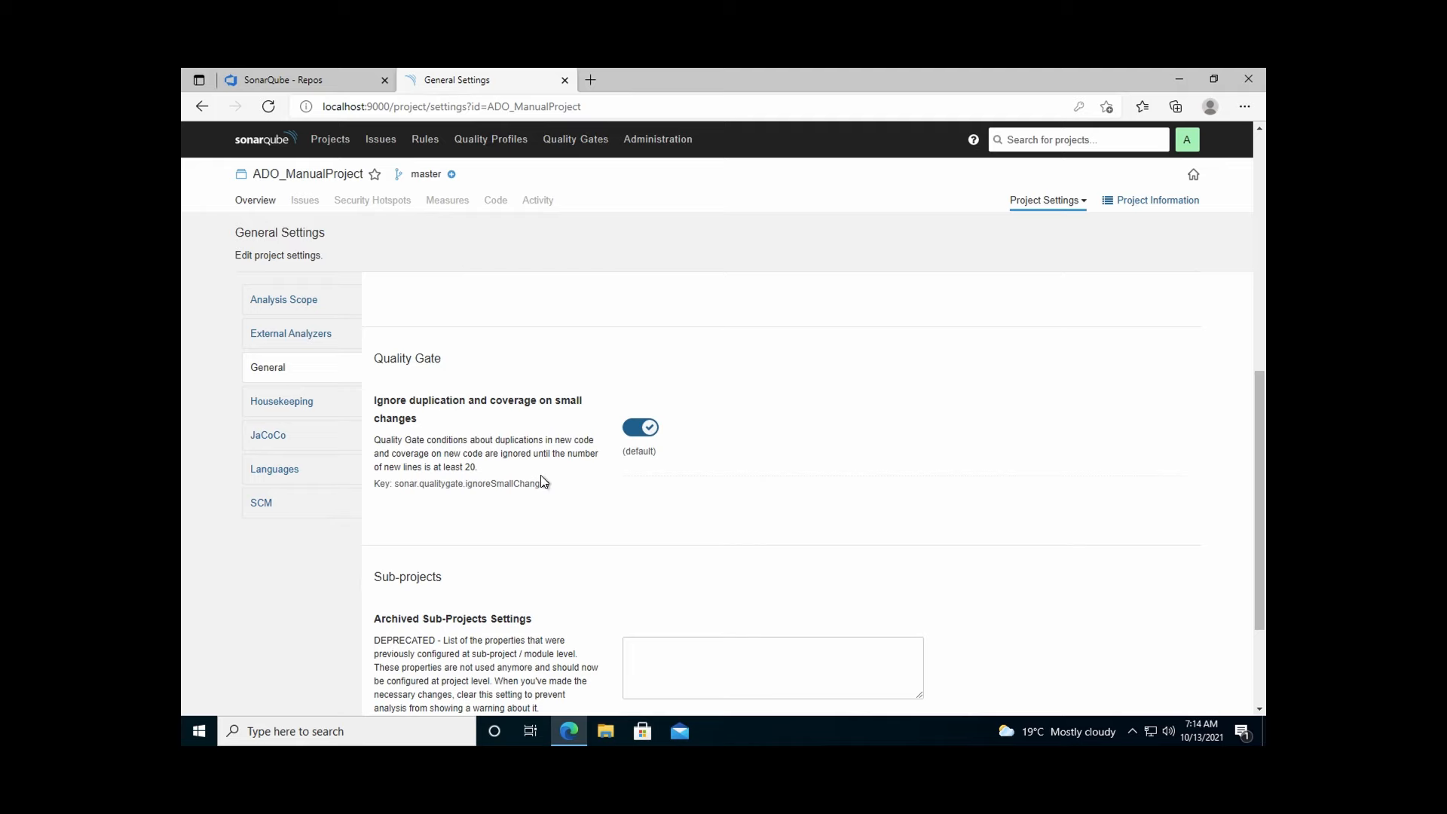
scroll(543, 480, "down", 3)
scroll(541, 479, "up", 9)
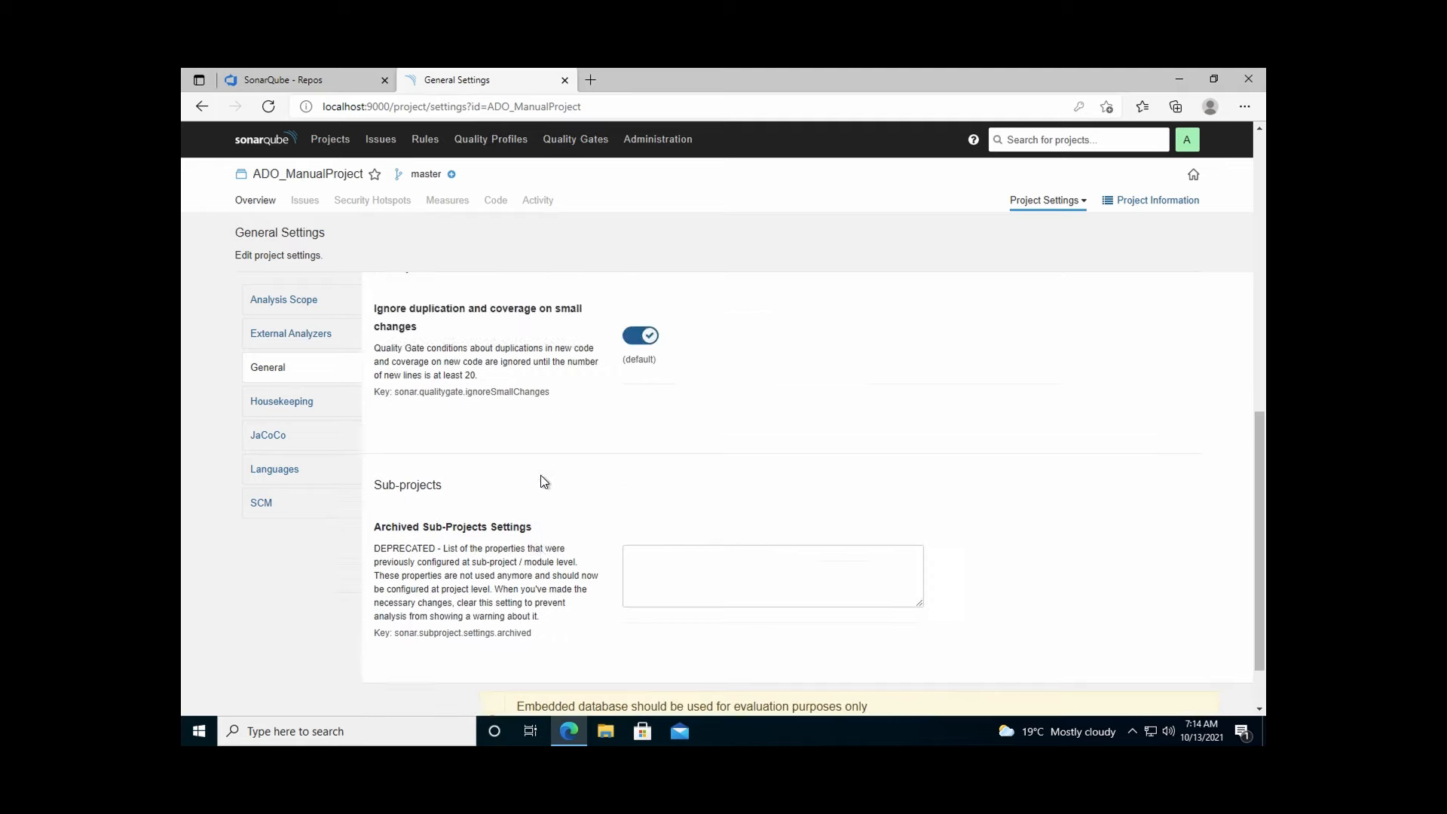
Step: Review the project's Analysis Scope settings, covering code coverage, duplication, file and issue exclusions
left_click(306, 303)
scroll(532, 364, "down", 8)
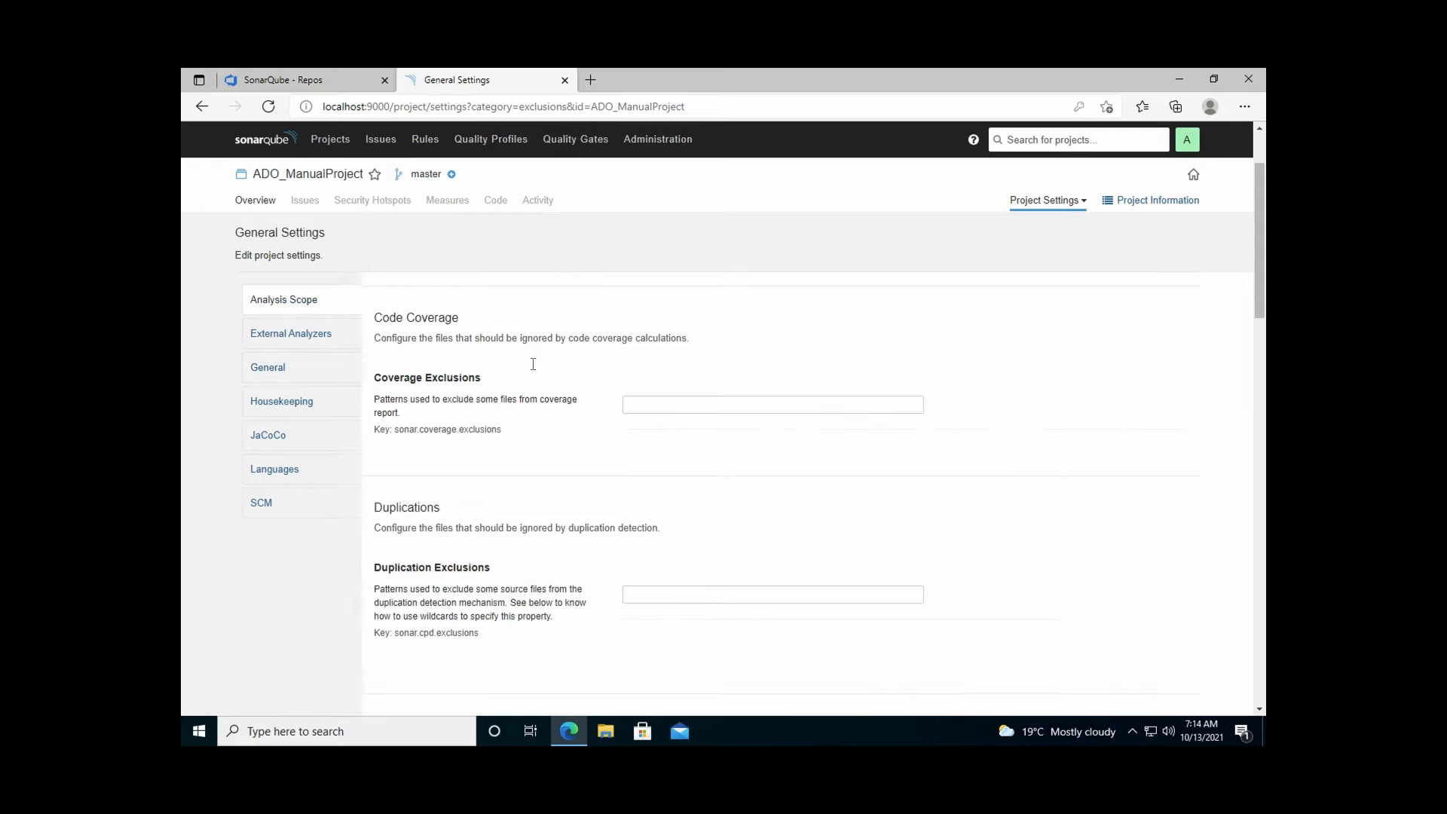
scroll(533, 364, "down", 2)
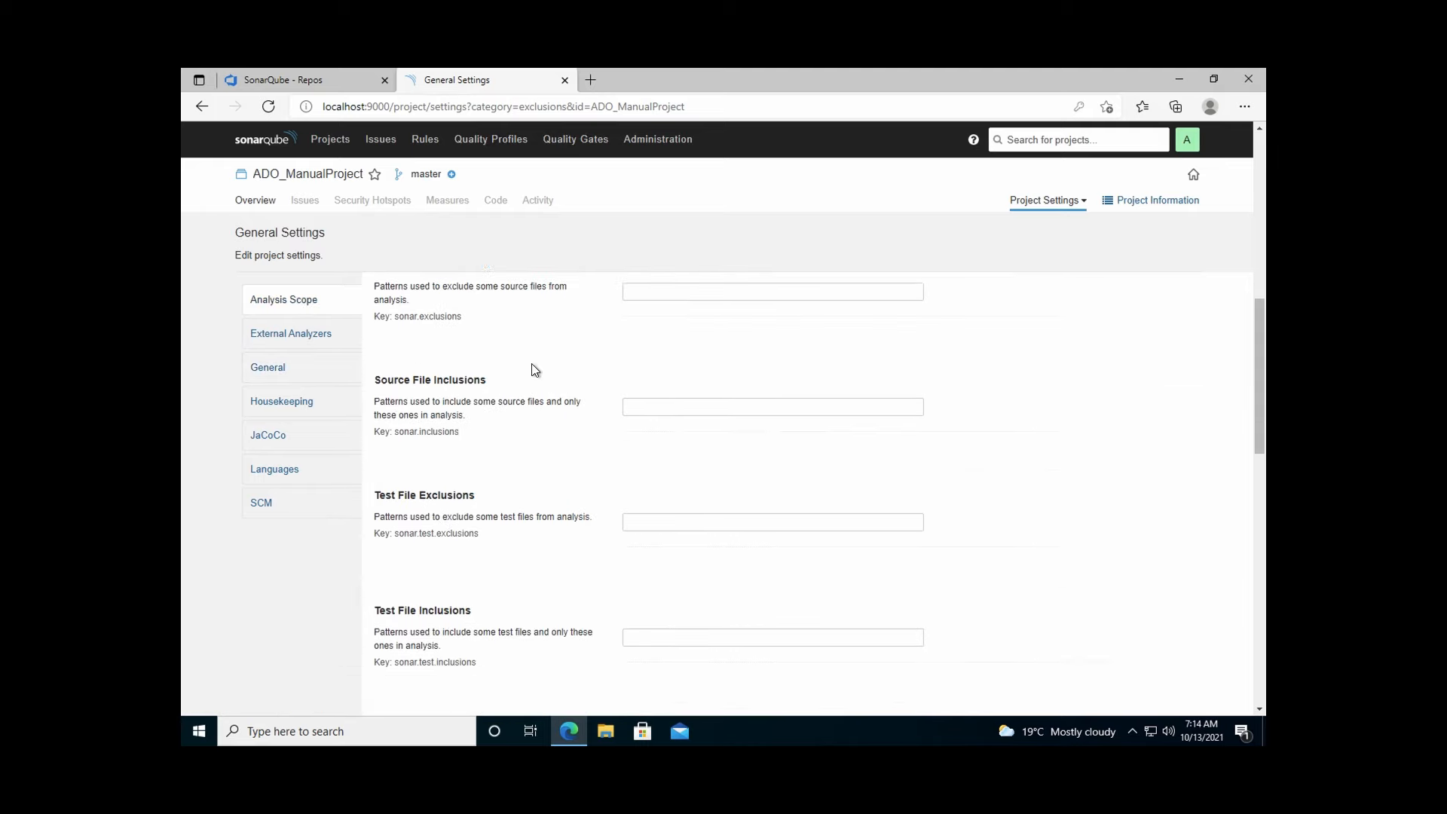
scroll(520, 334, "down", 6)
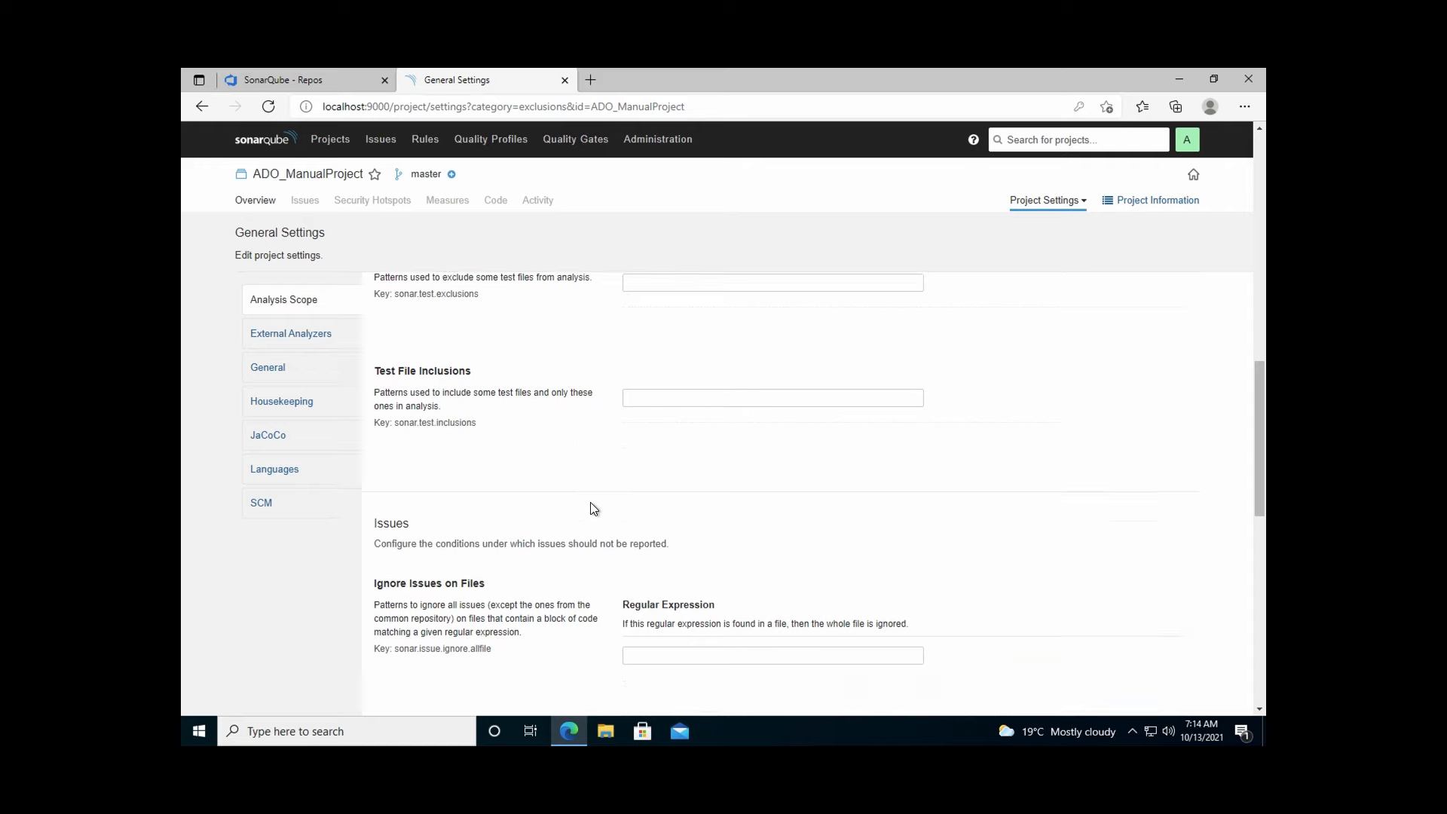
scroll(573, 426, "down", 2)
scroll(573, 426, "up", 15)
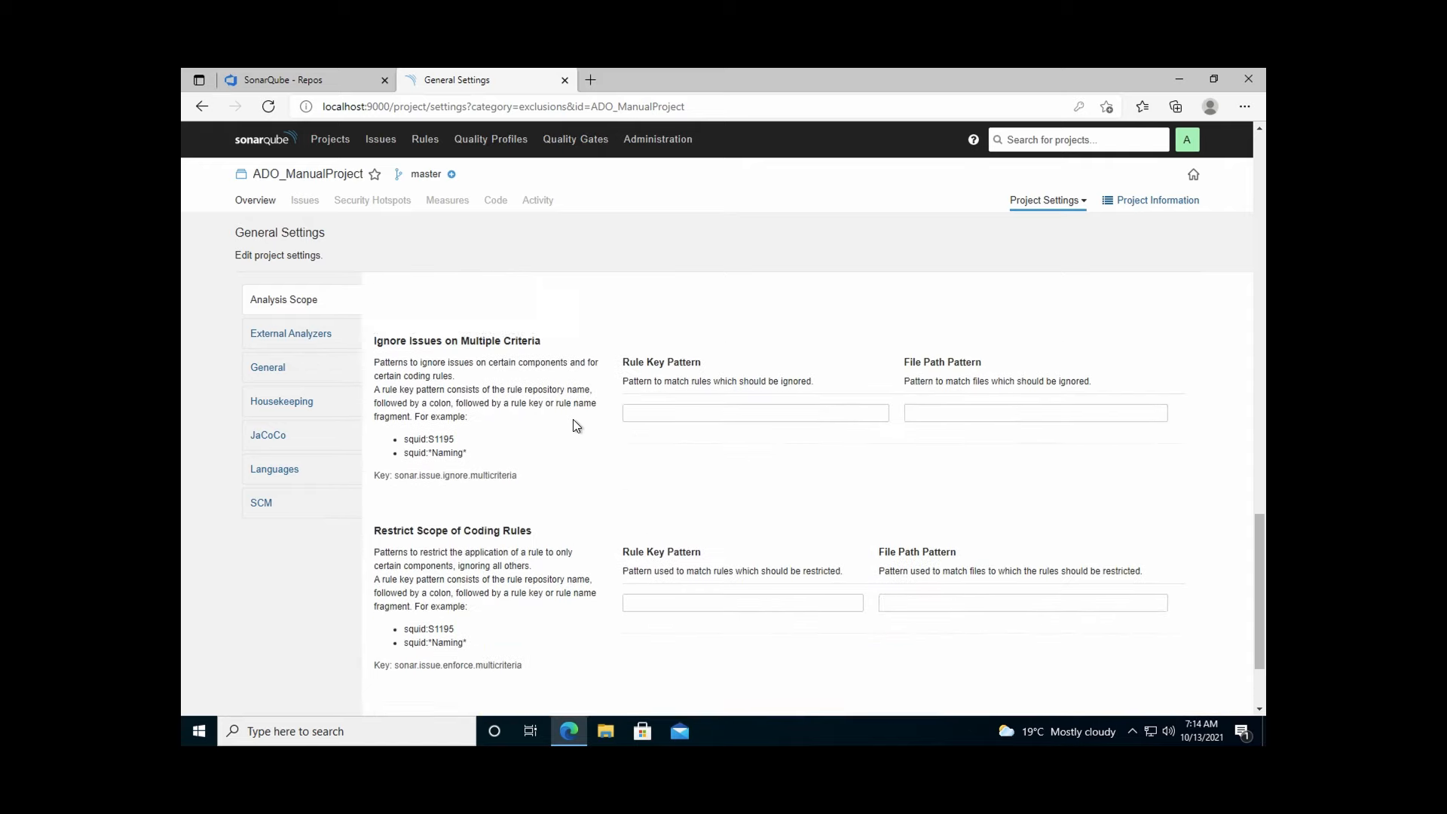
Step: Go back to the project's General category and look through its issue, quality gate and sub-project options
left_click(255, 363)
scroll(557, 409, "down", 10)
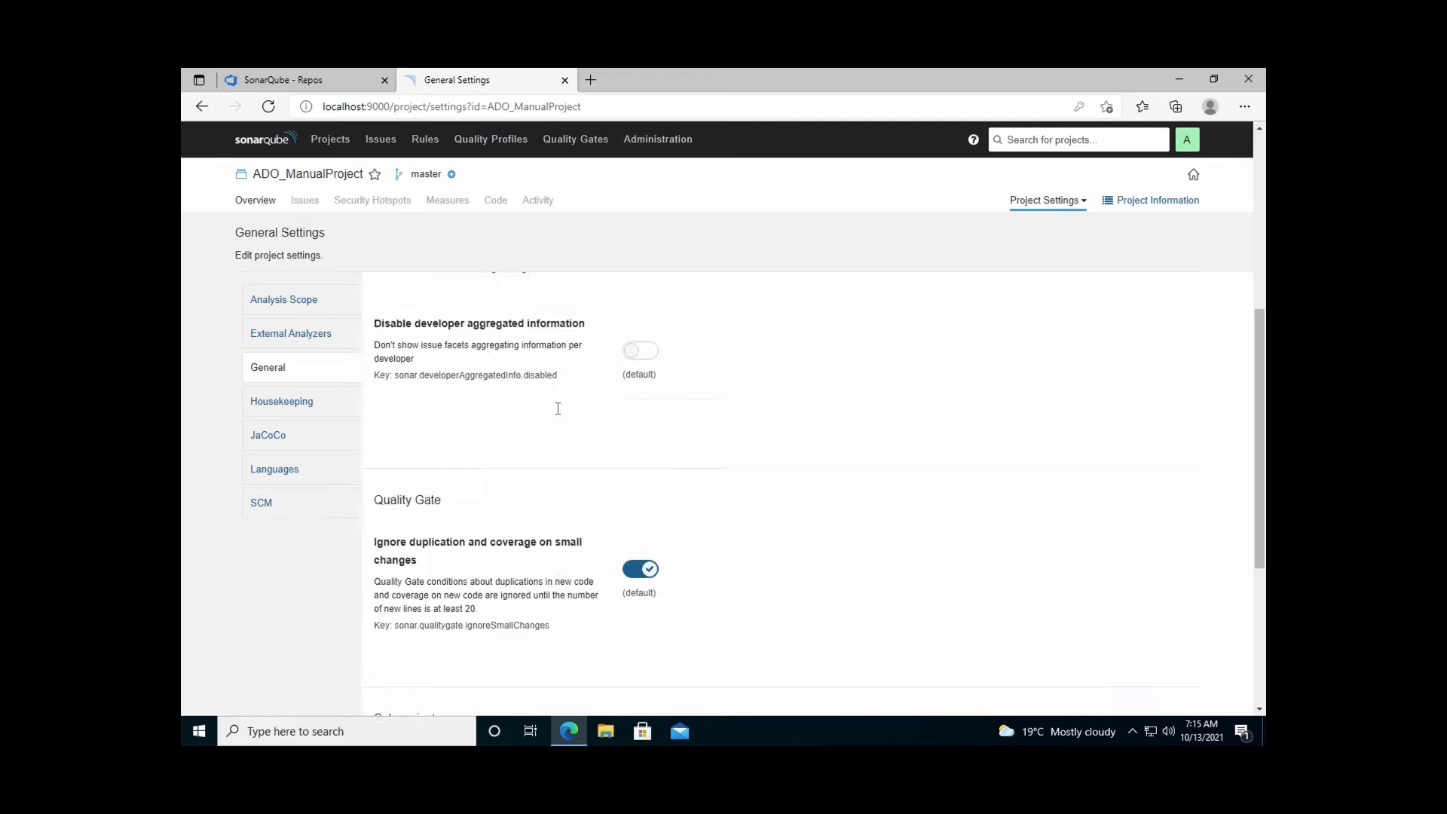
scroll(556, 412, "down", 1)
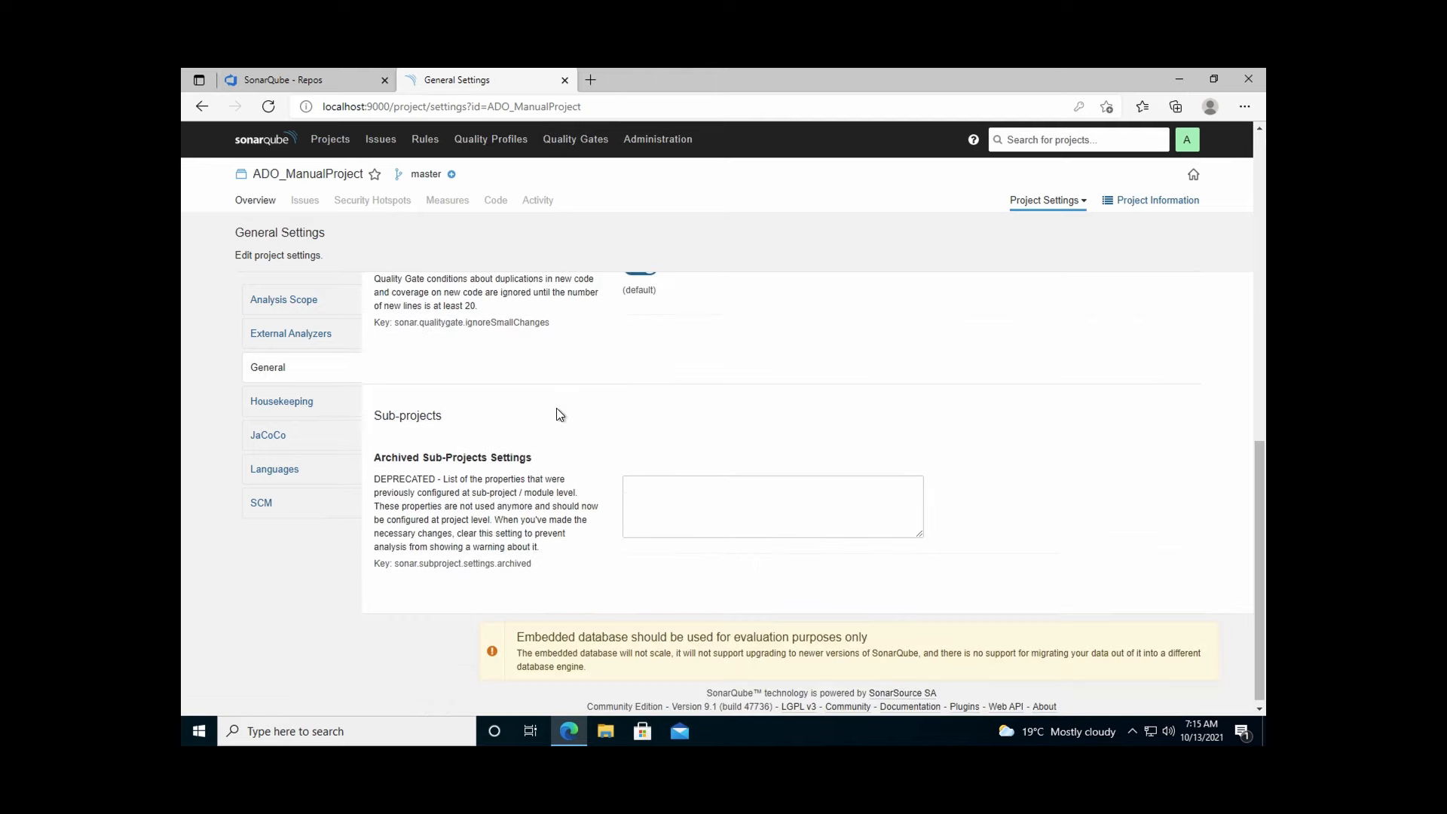
scroll(557, 413, "up", 10)
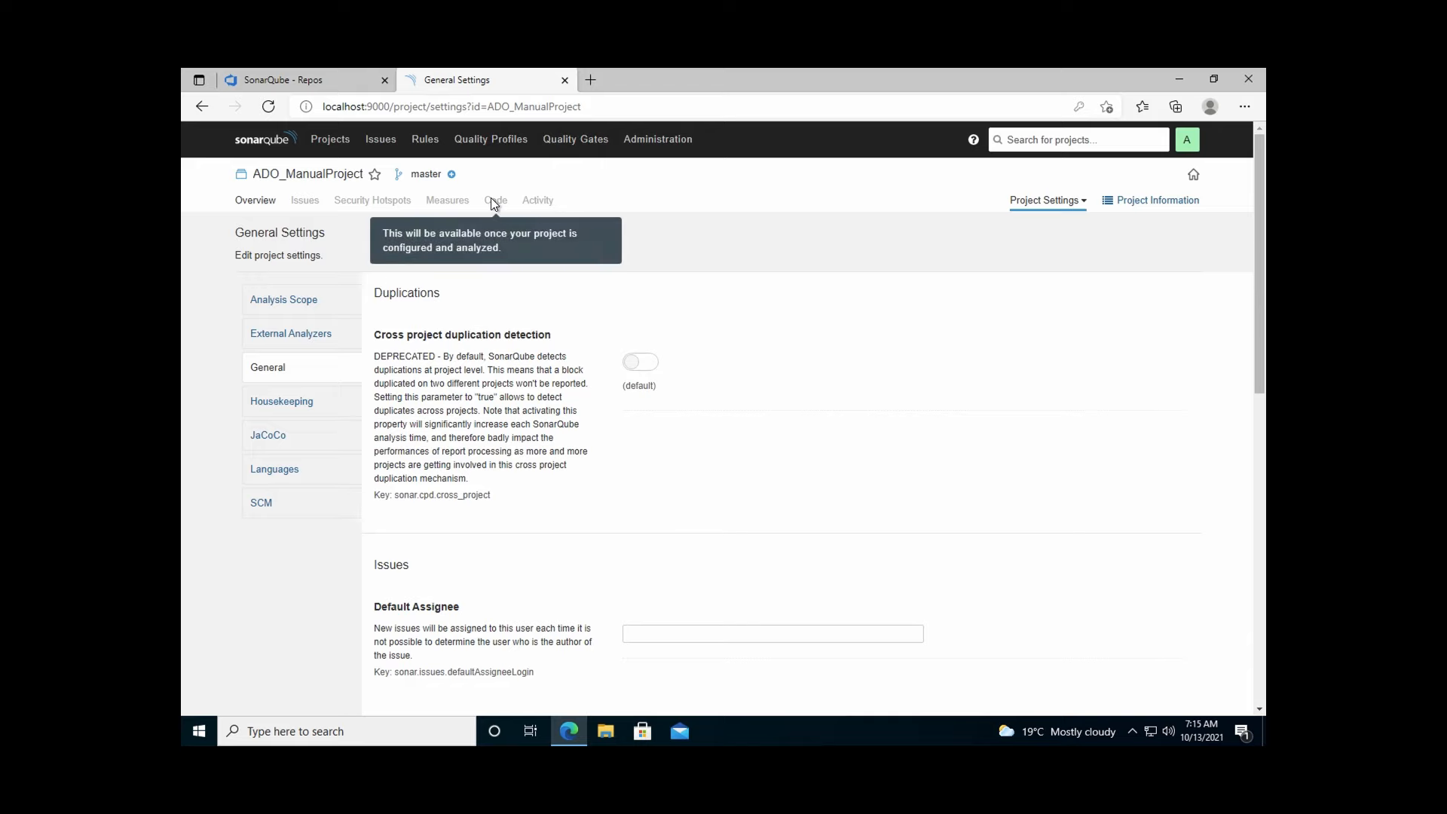
Step: Make ADO_ManualProject always use the specific quality gate ADO_QG and save the setting
left_click(1048, 201)
left_click(1043, 278)
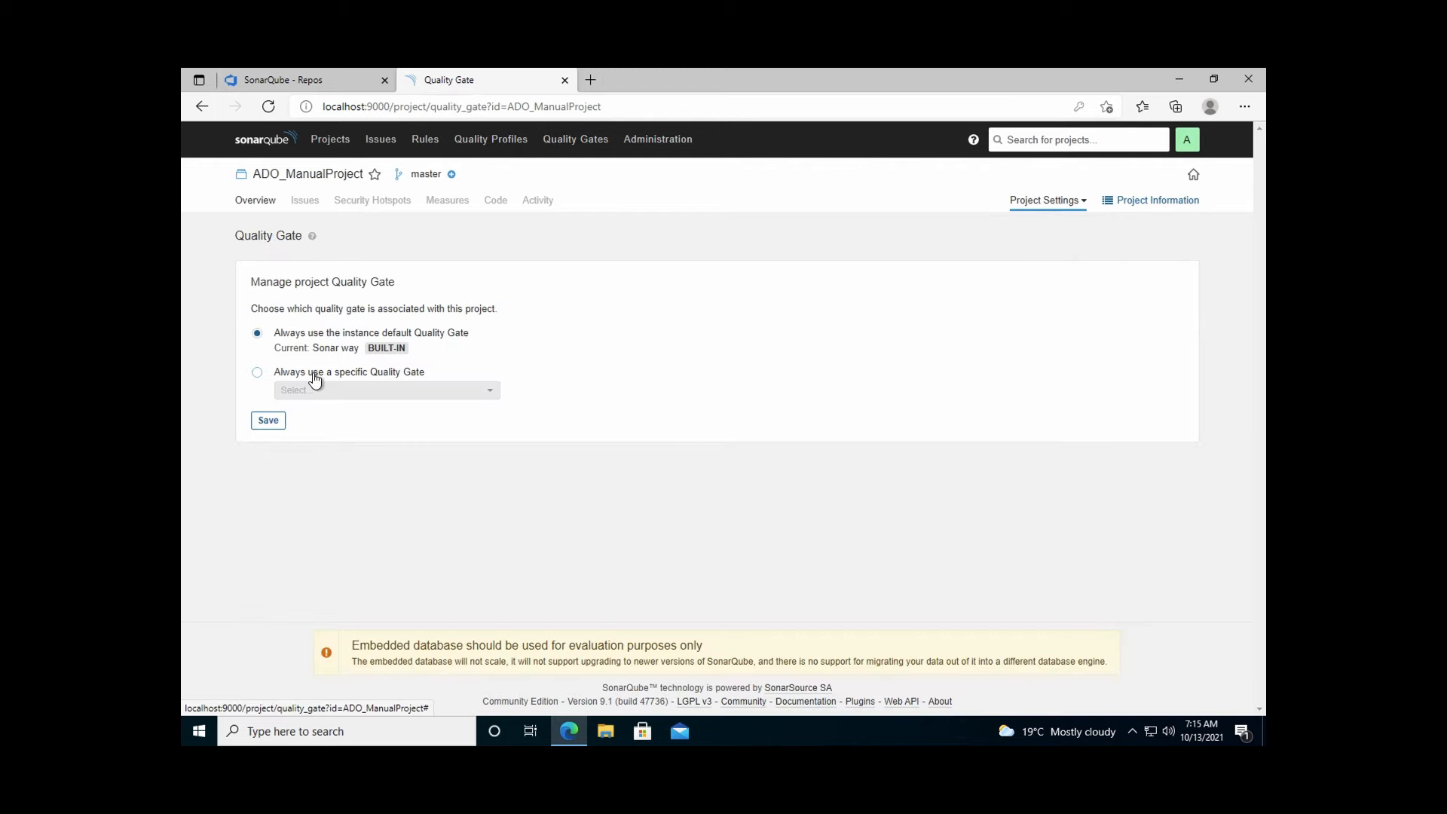
left_click(315, 379)
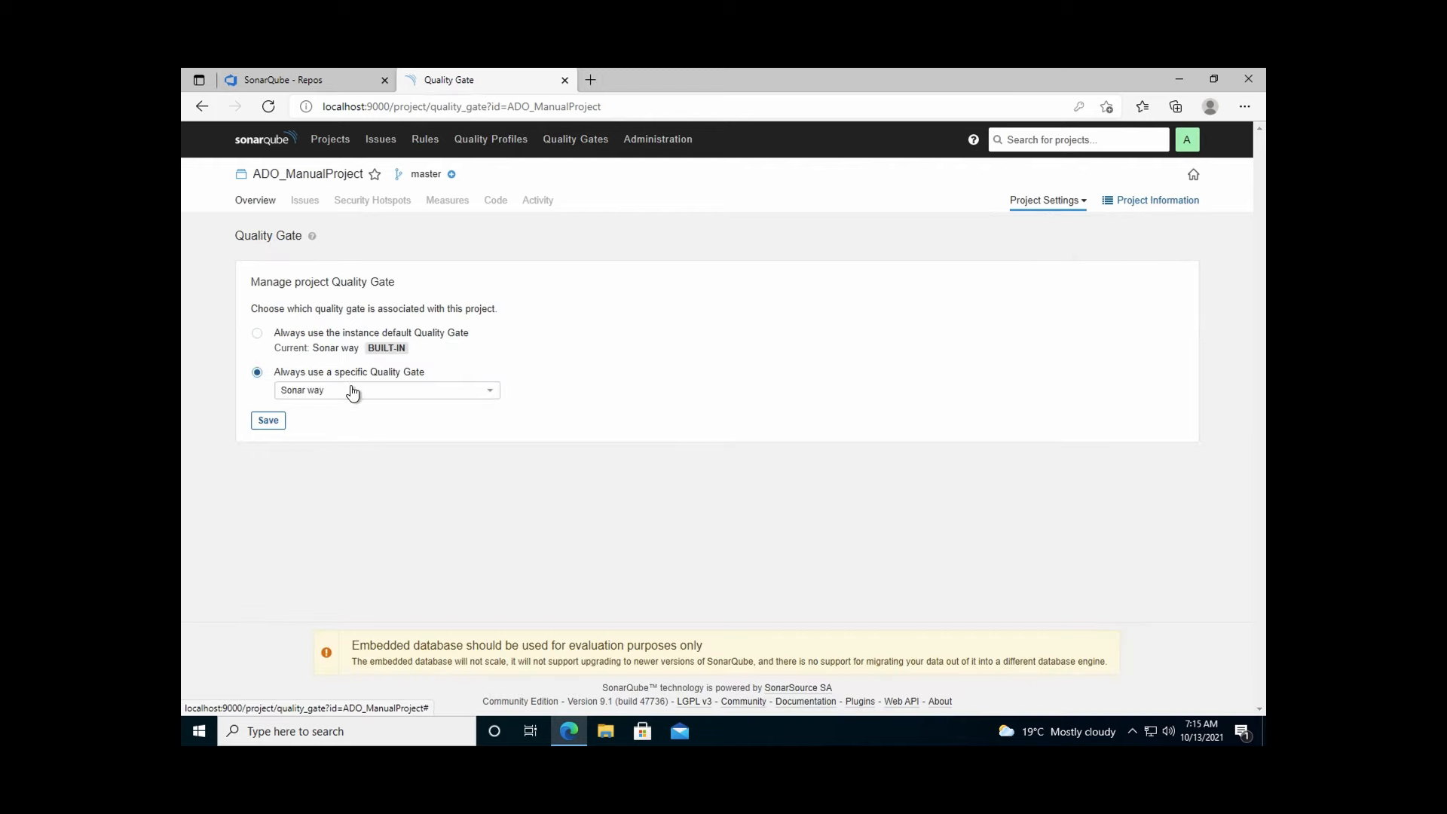
left_click(353, 392)
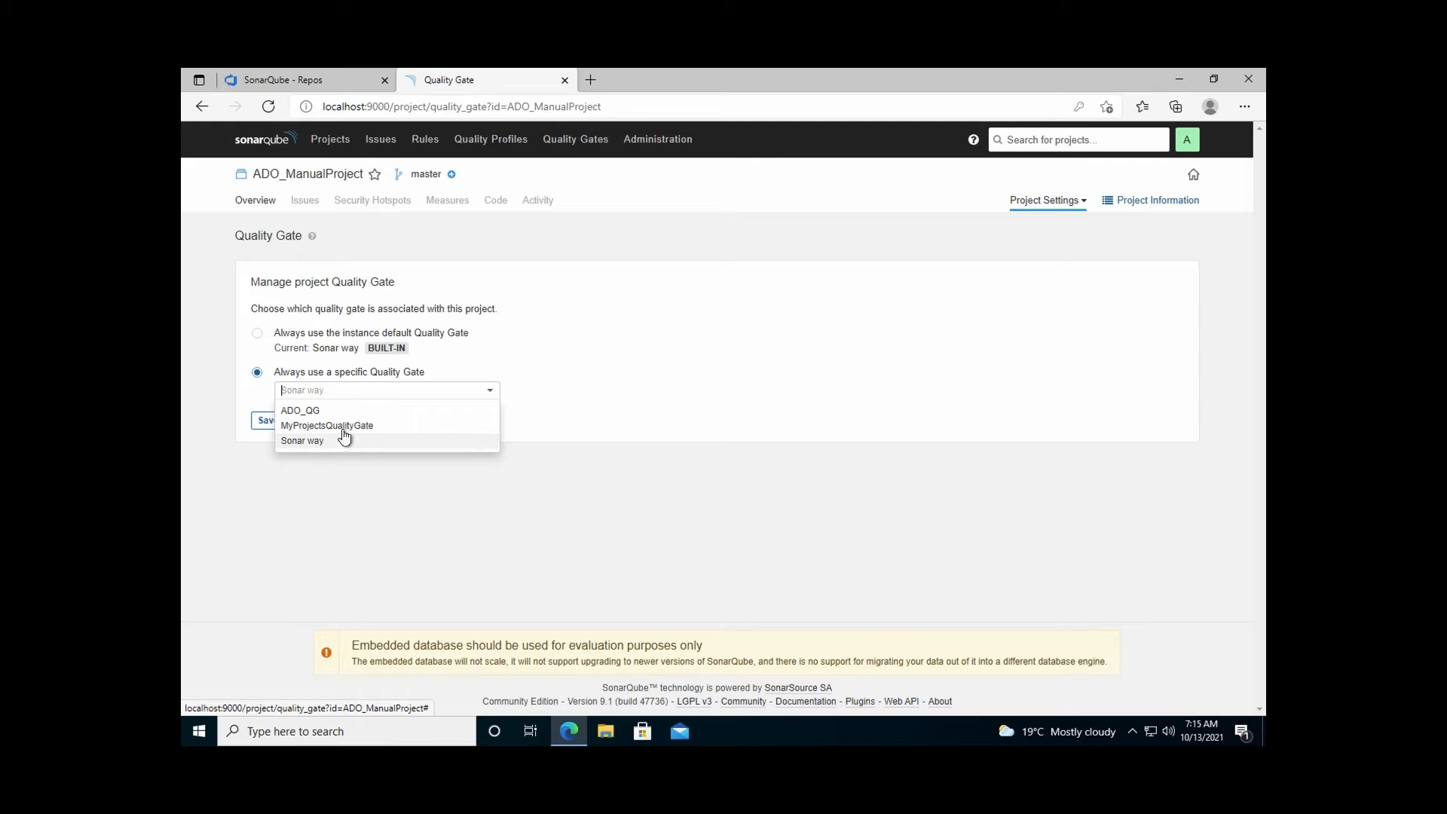
left_click(307, 411)
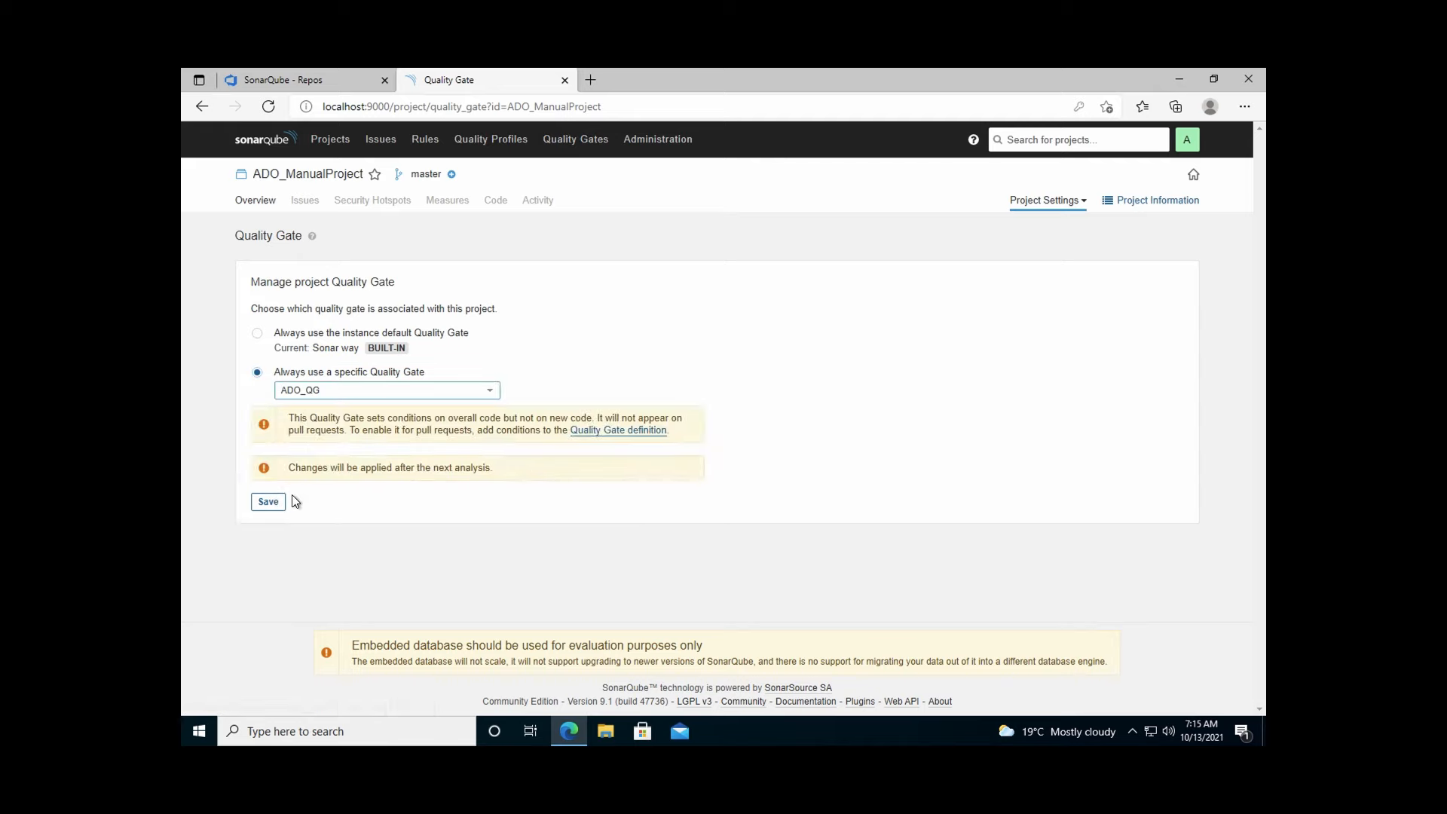
left_click(272, 502)
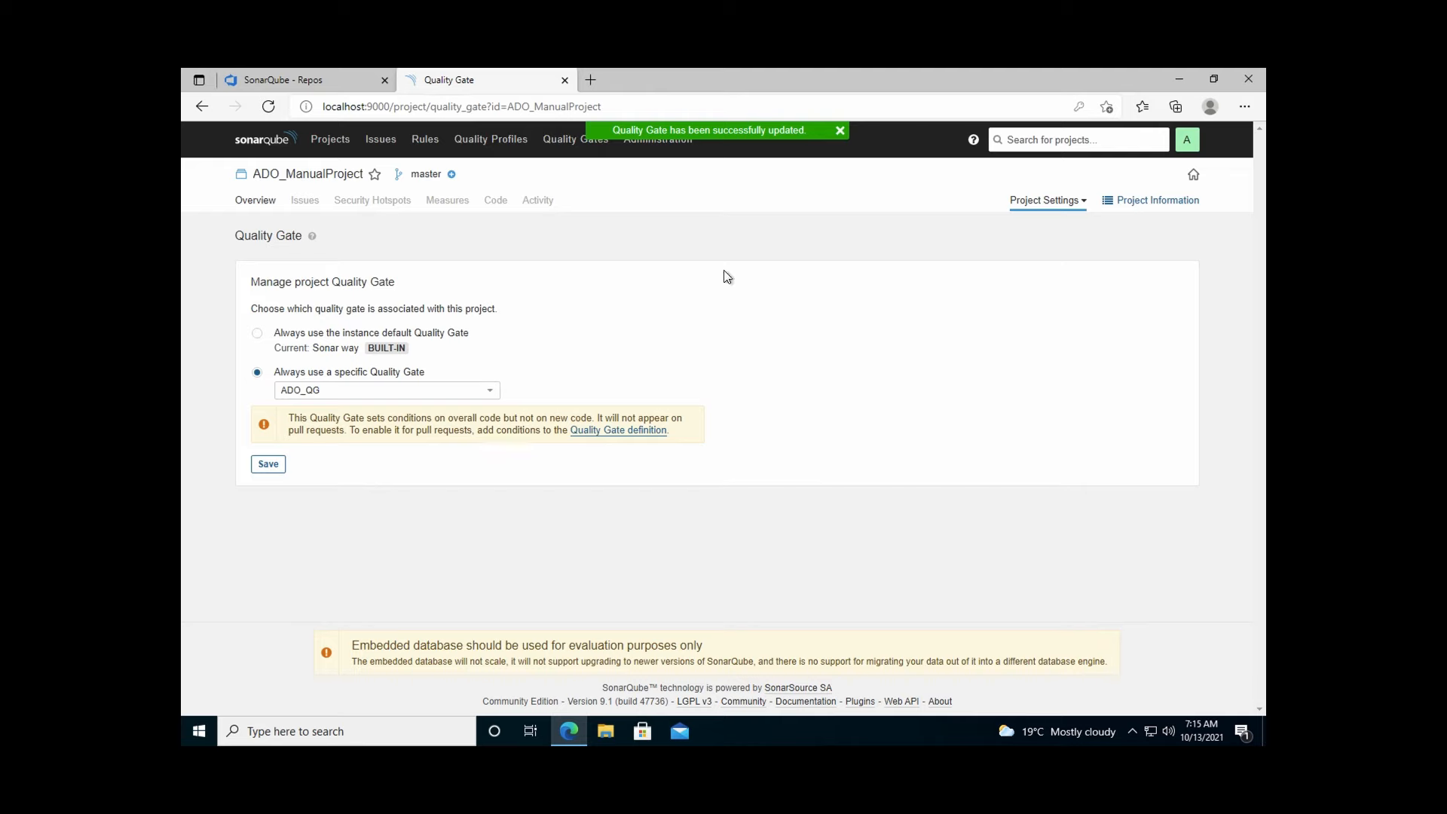
Step: Add C# to the project's quality profiles with ADO_Profile as its profile, and save the assignment
left_click(1046, 201)
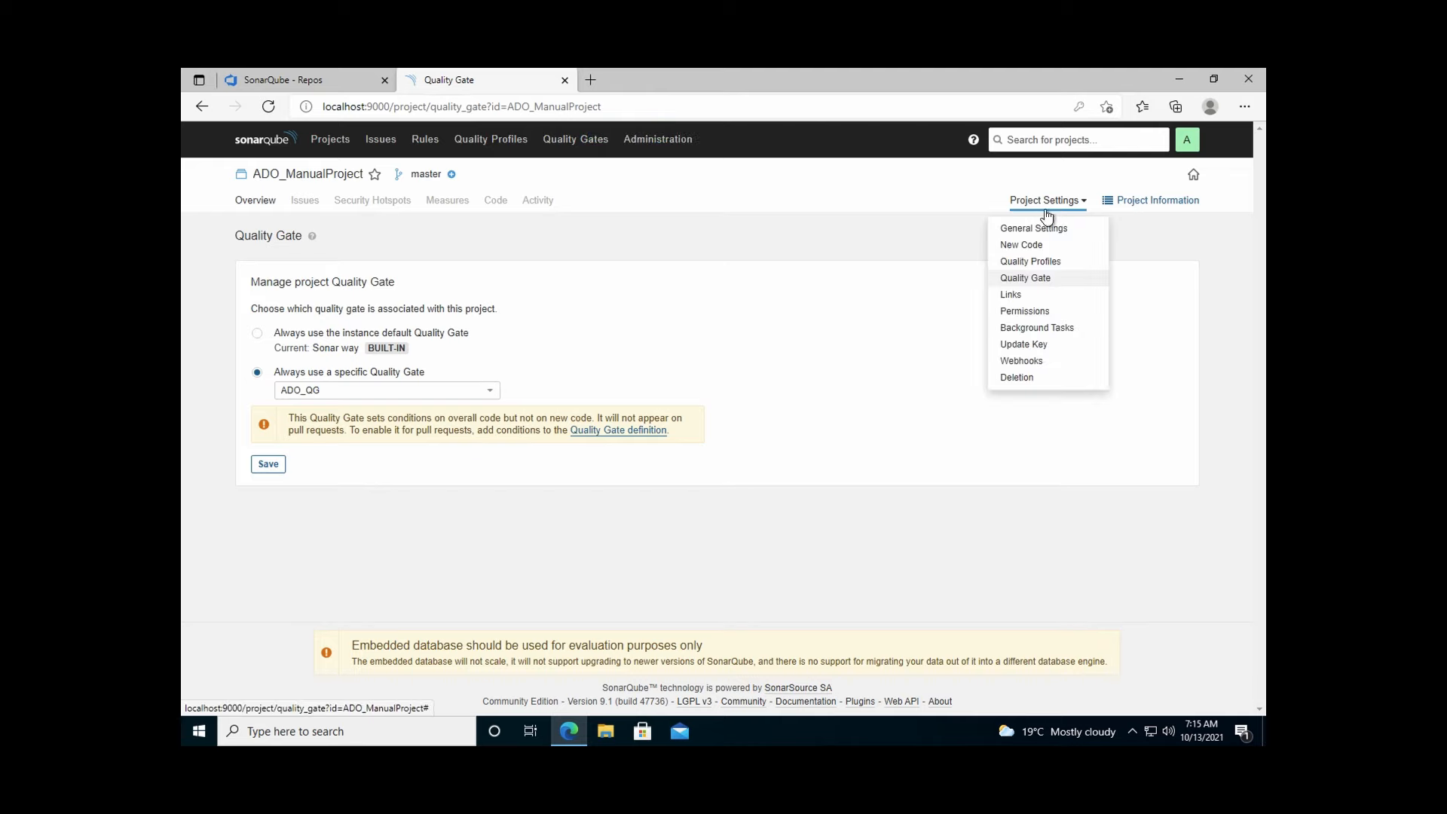
left_click(1034, 263)
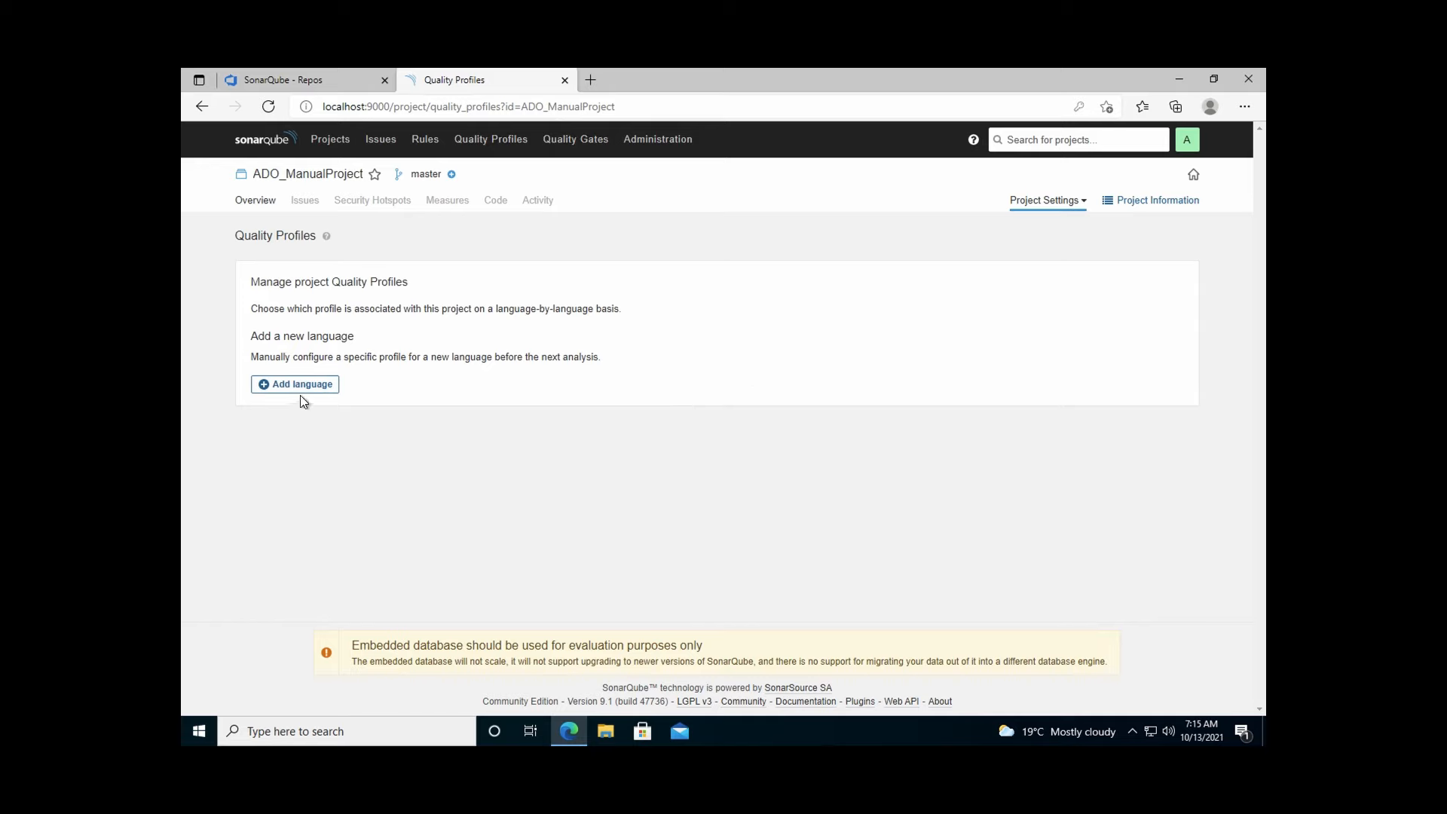
left_click(302, 386)
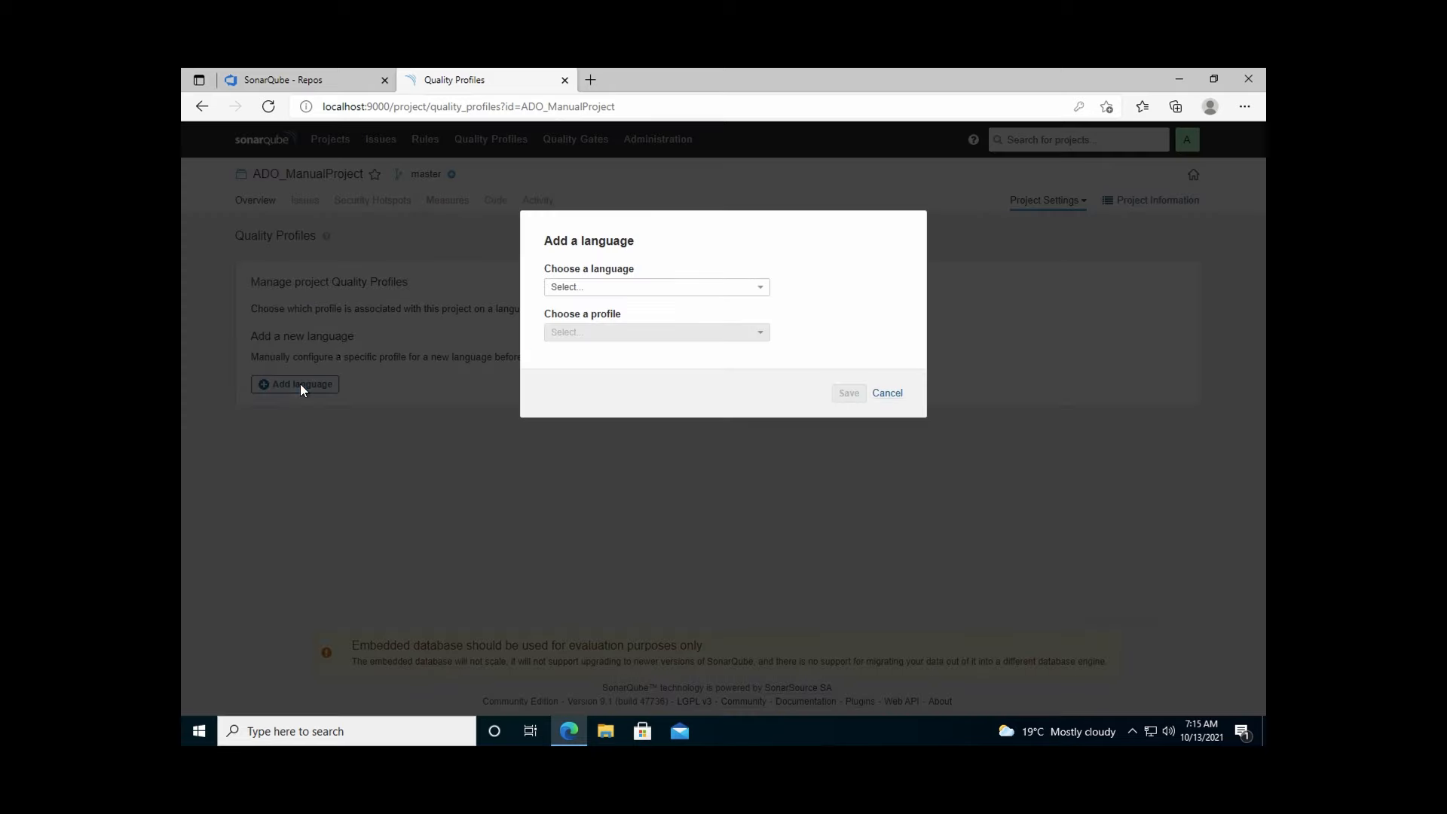
left_click(601, 290)
left_click(558, 307)
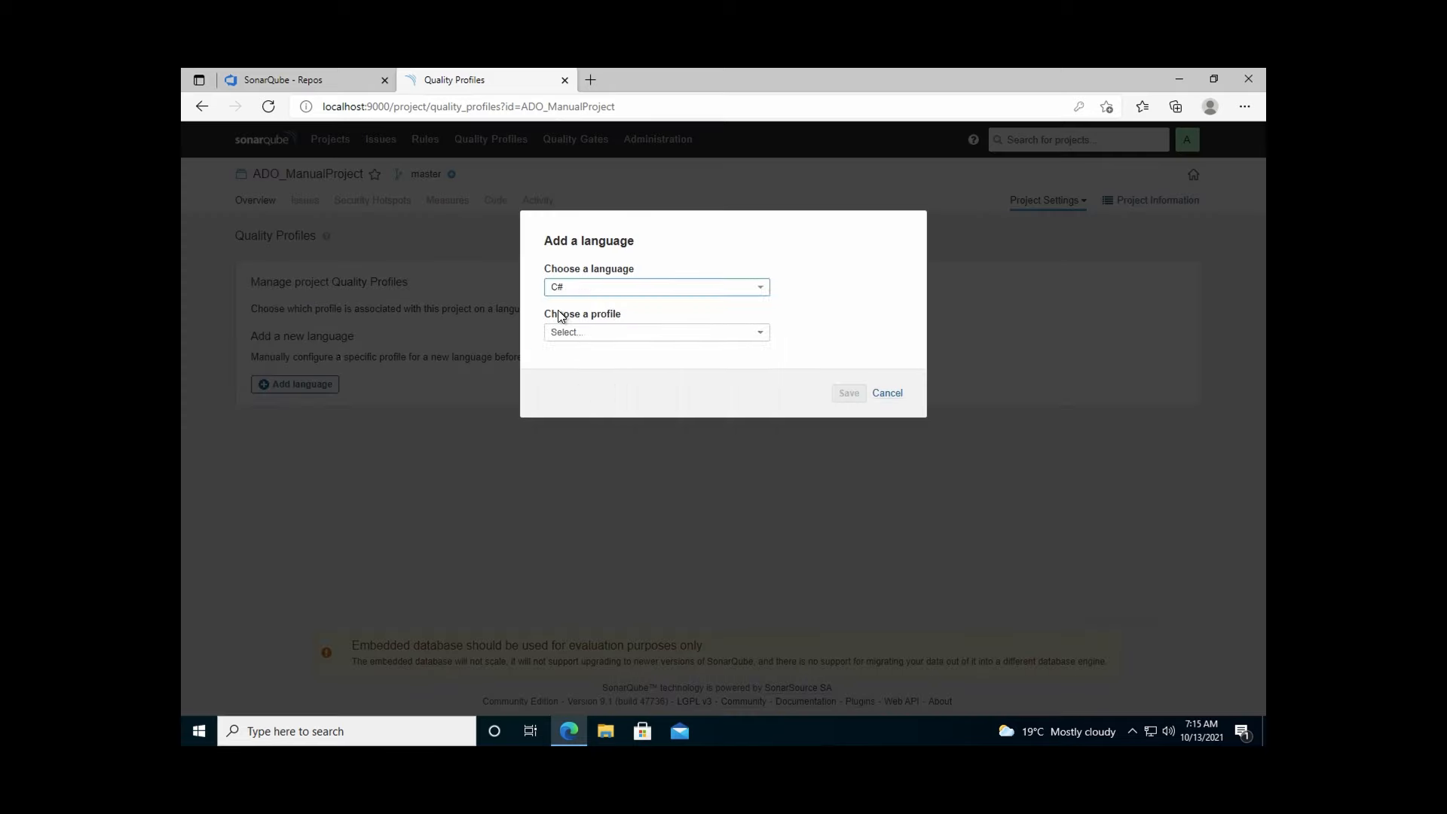
left_click(579, 332)
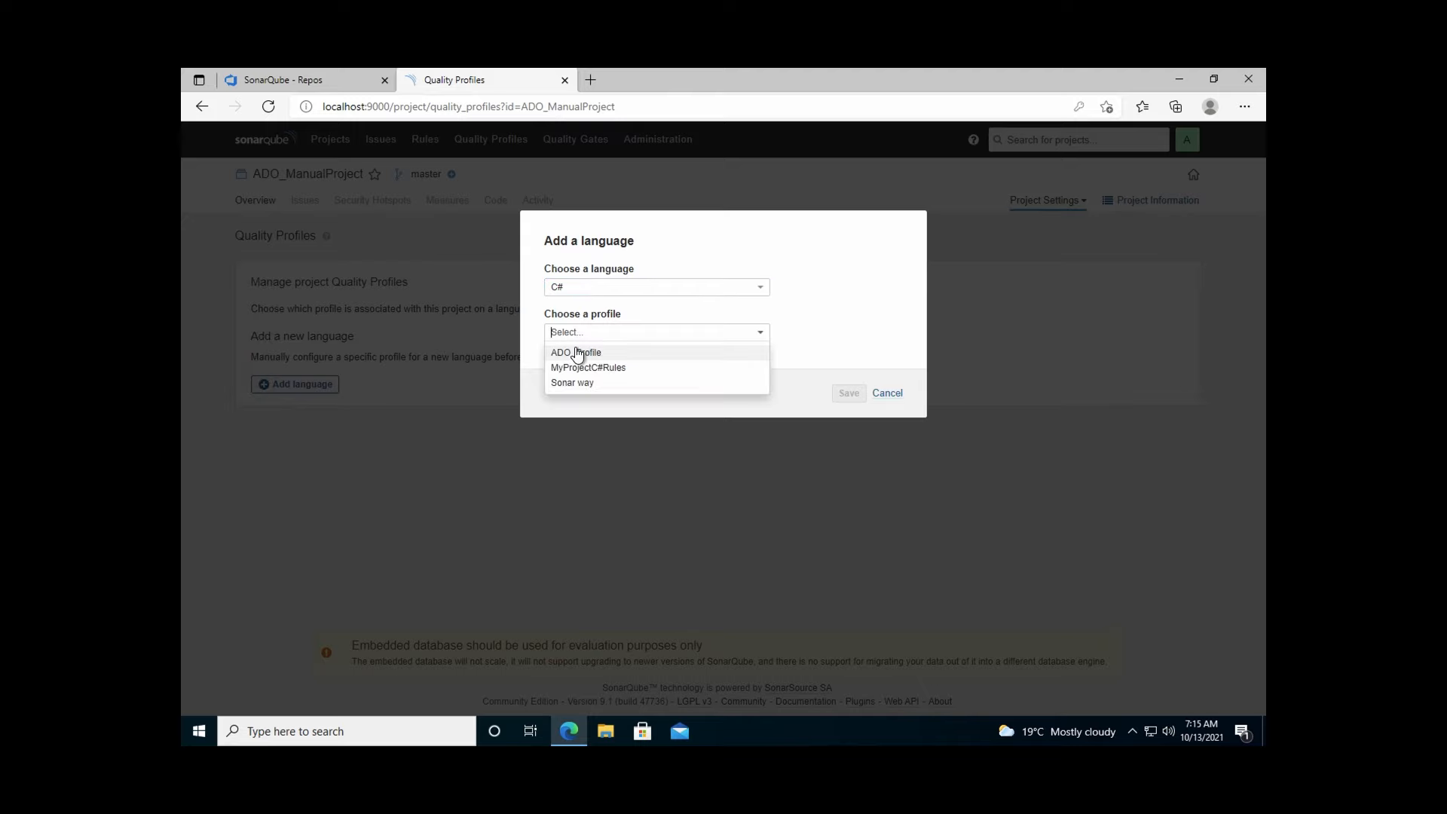
left_click(574, 353)
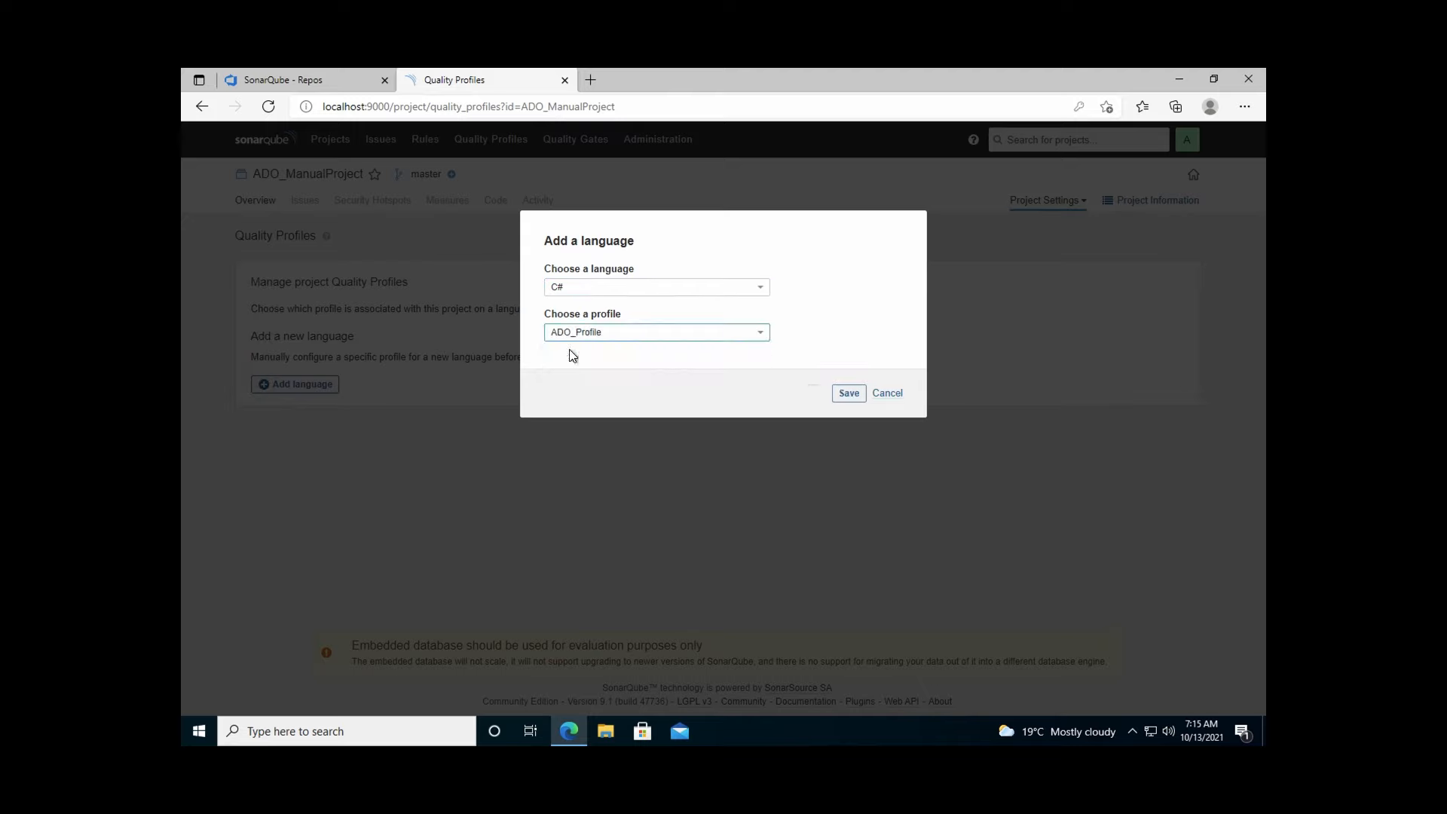
left_click(850, 393)
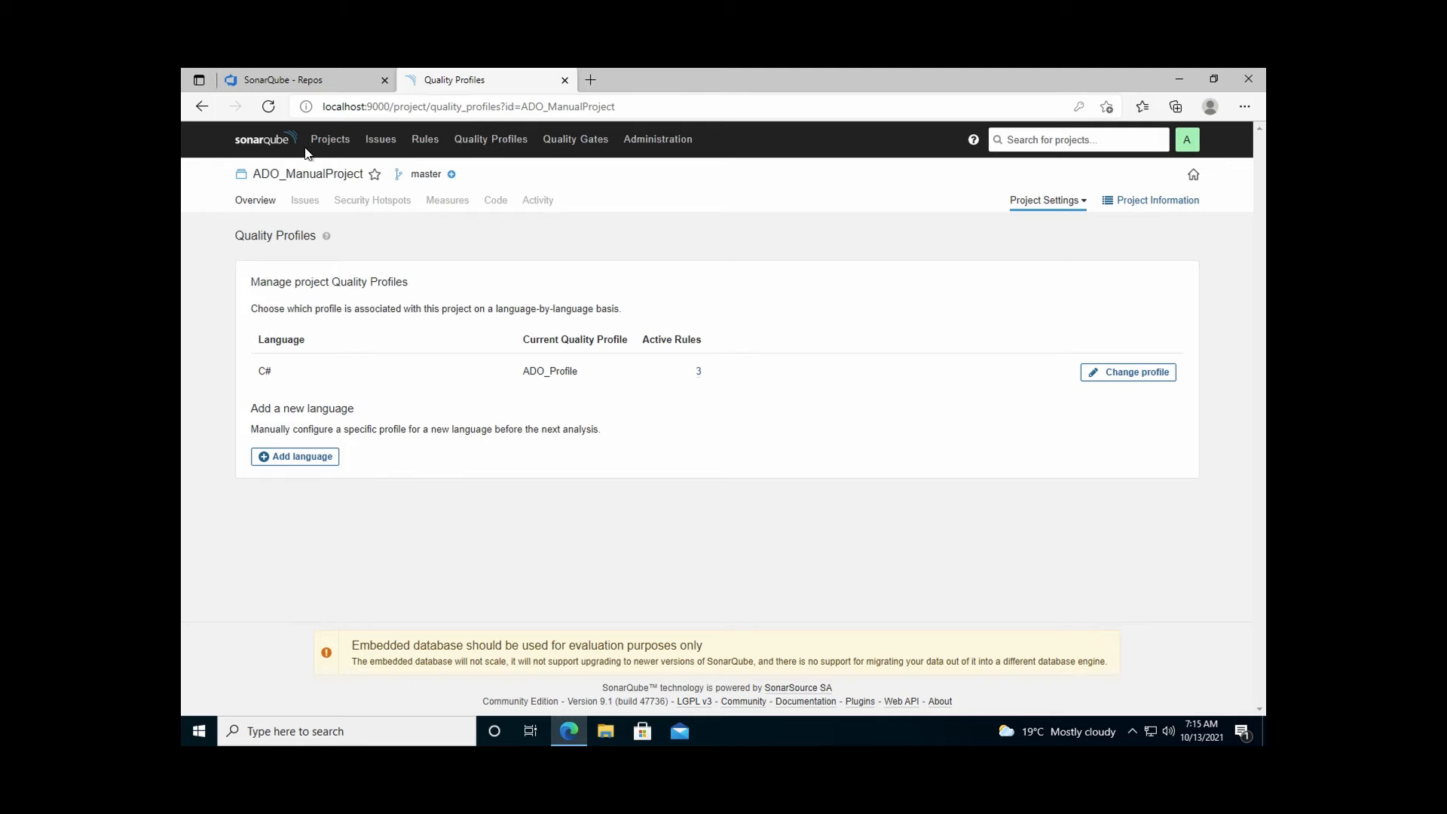
Step: Return to the SonarQube projects list, switch to the Azure DevOps repository and view the code in Program.cs
left_click(330, 139)
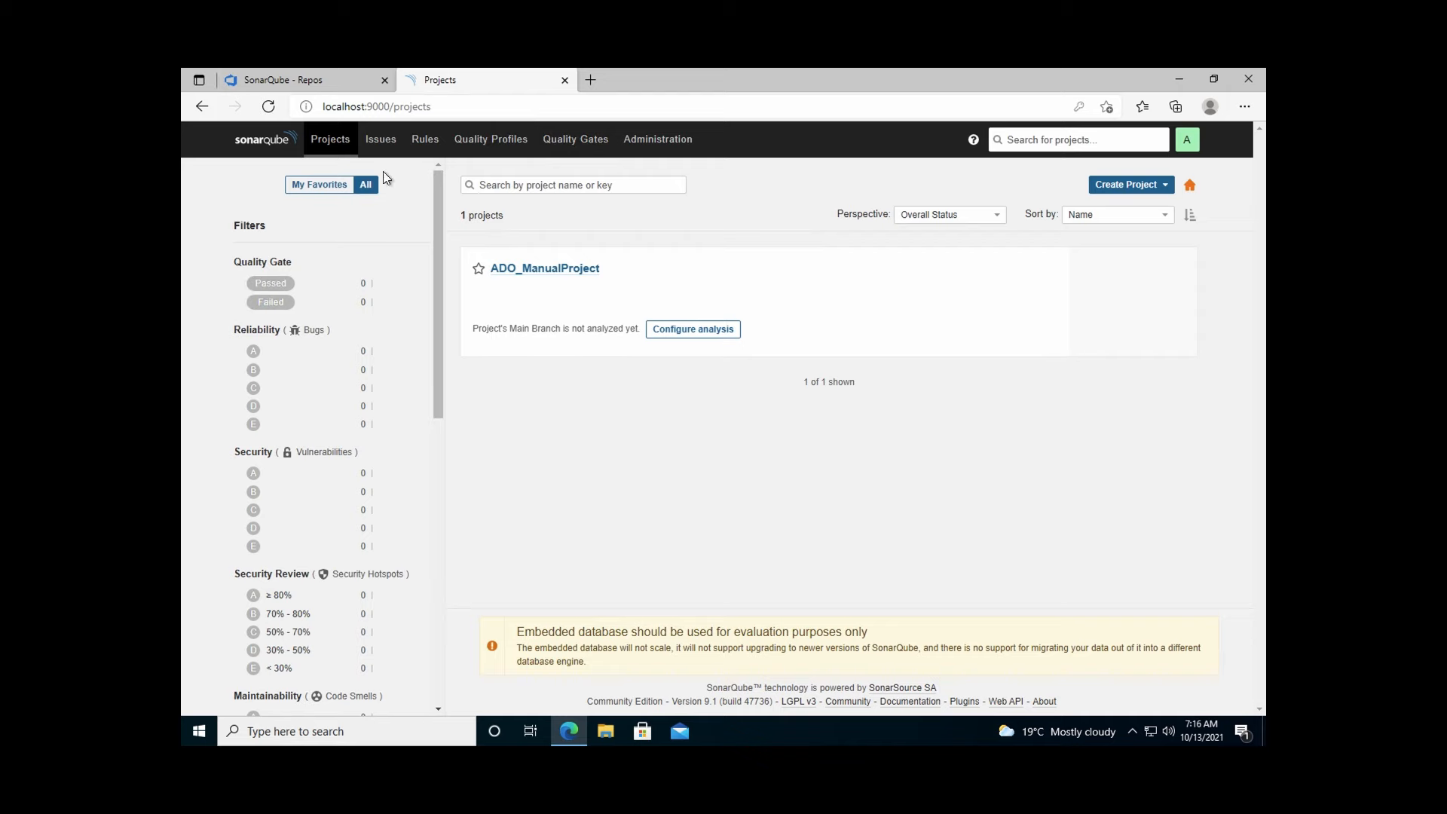
left_click(286, 80)
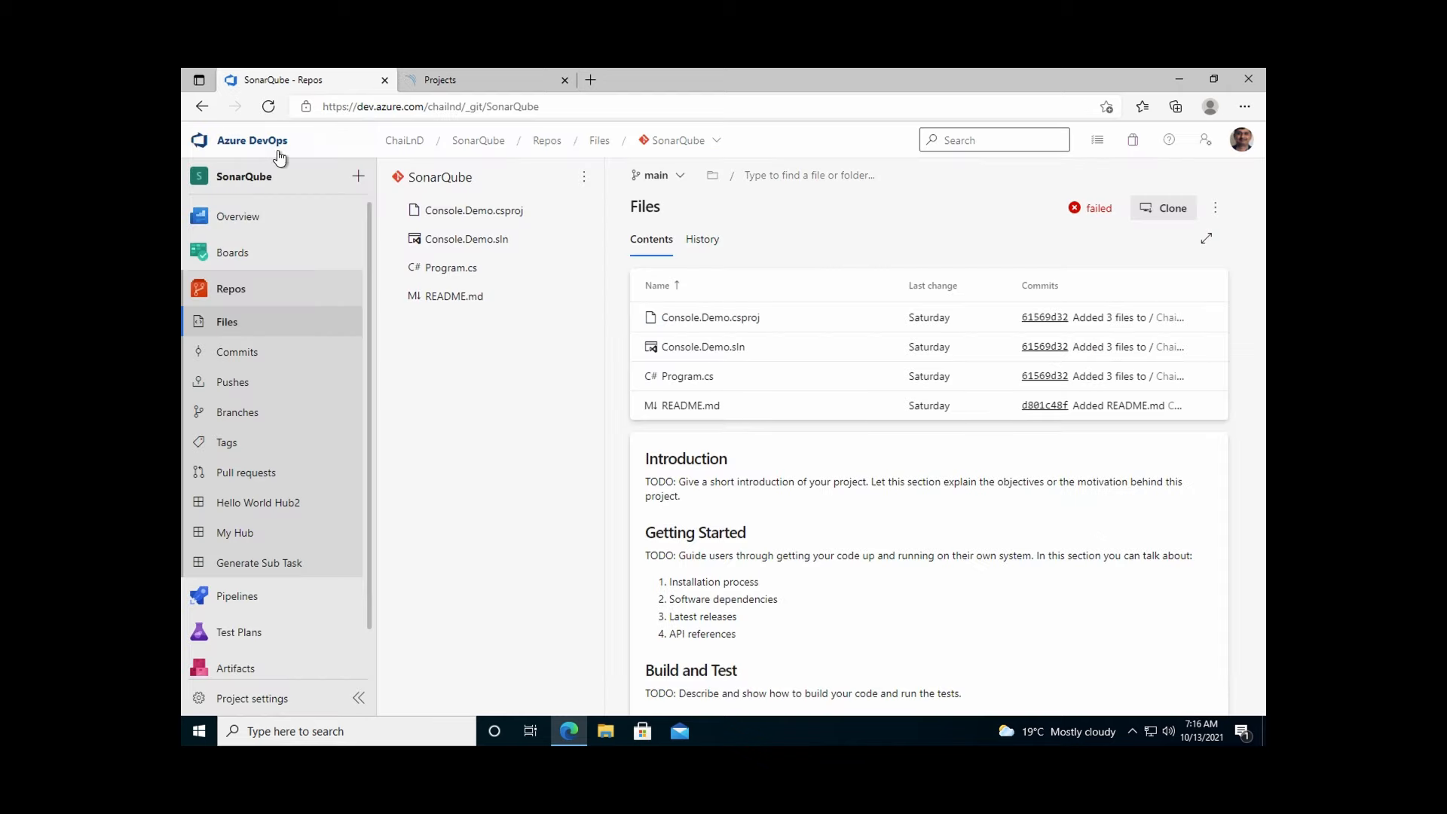
left_click(255, 290)
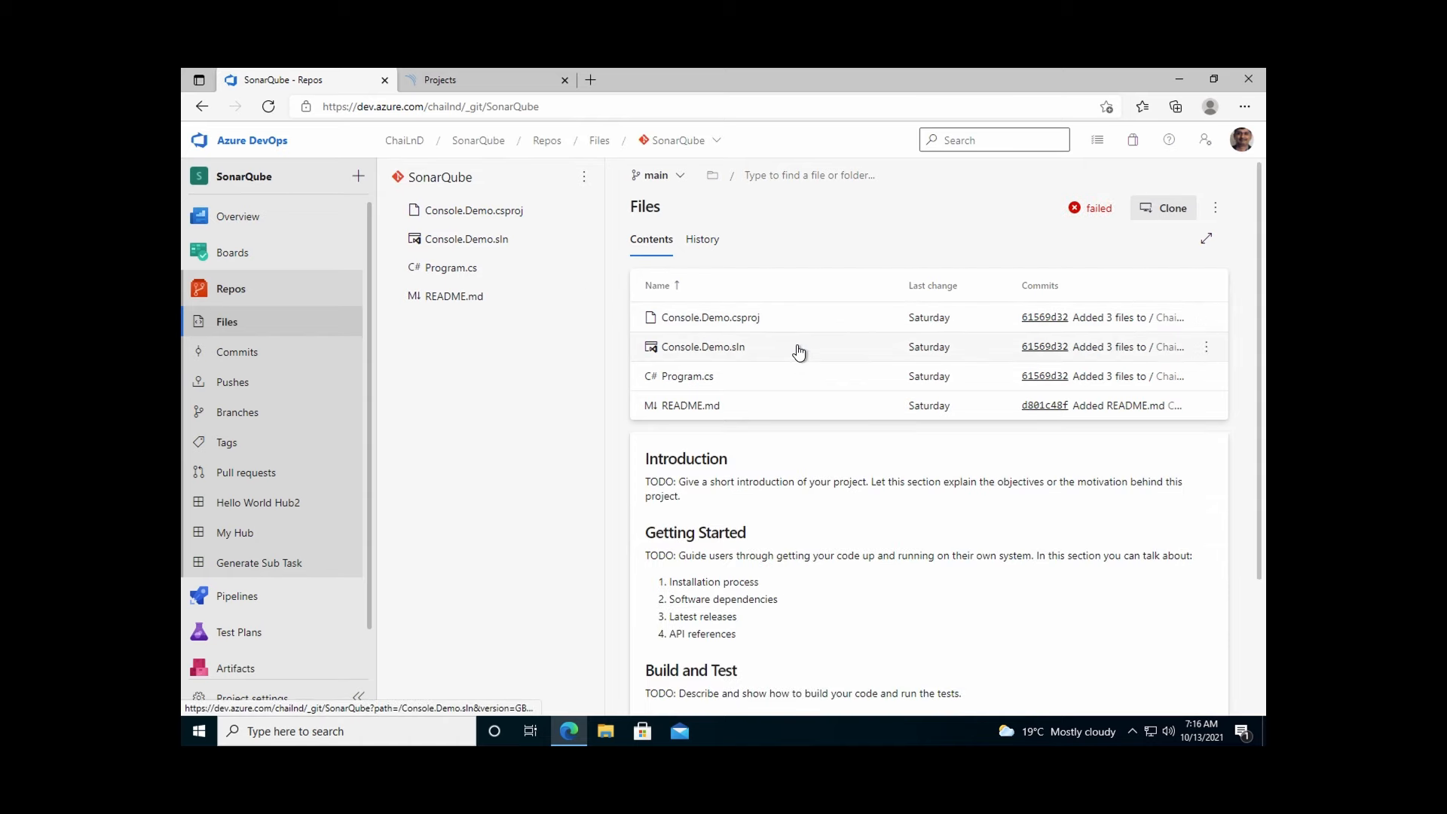
left_click(746, 375)
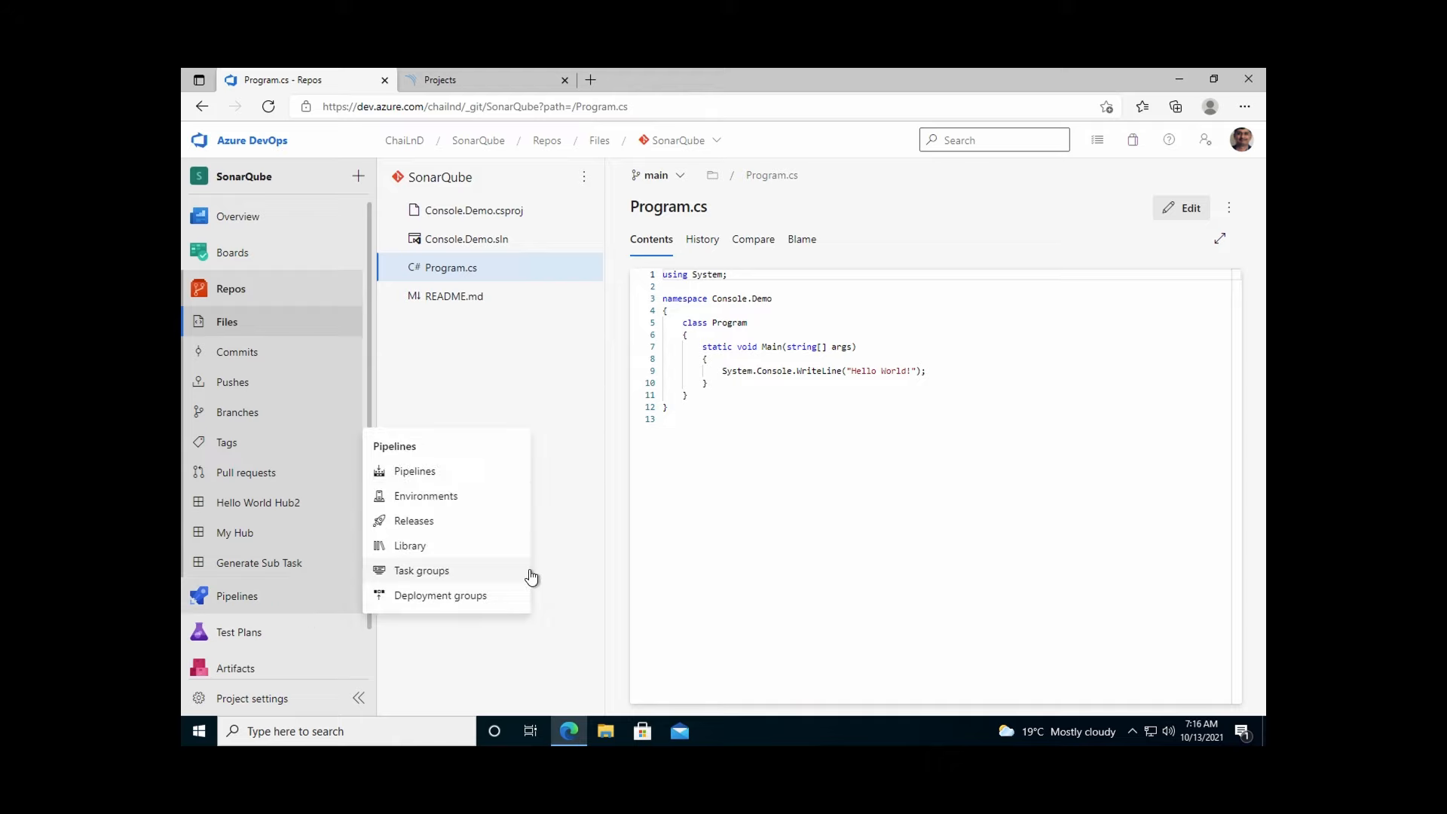
left_click(636, 507)
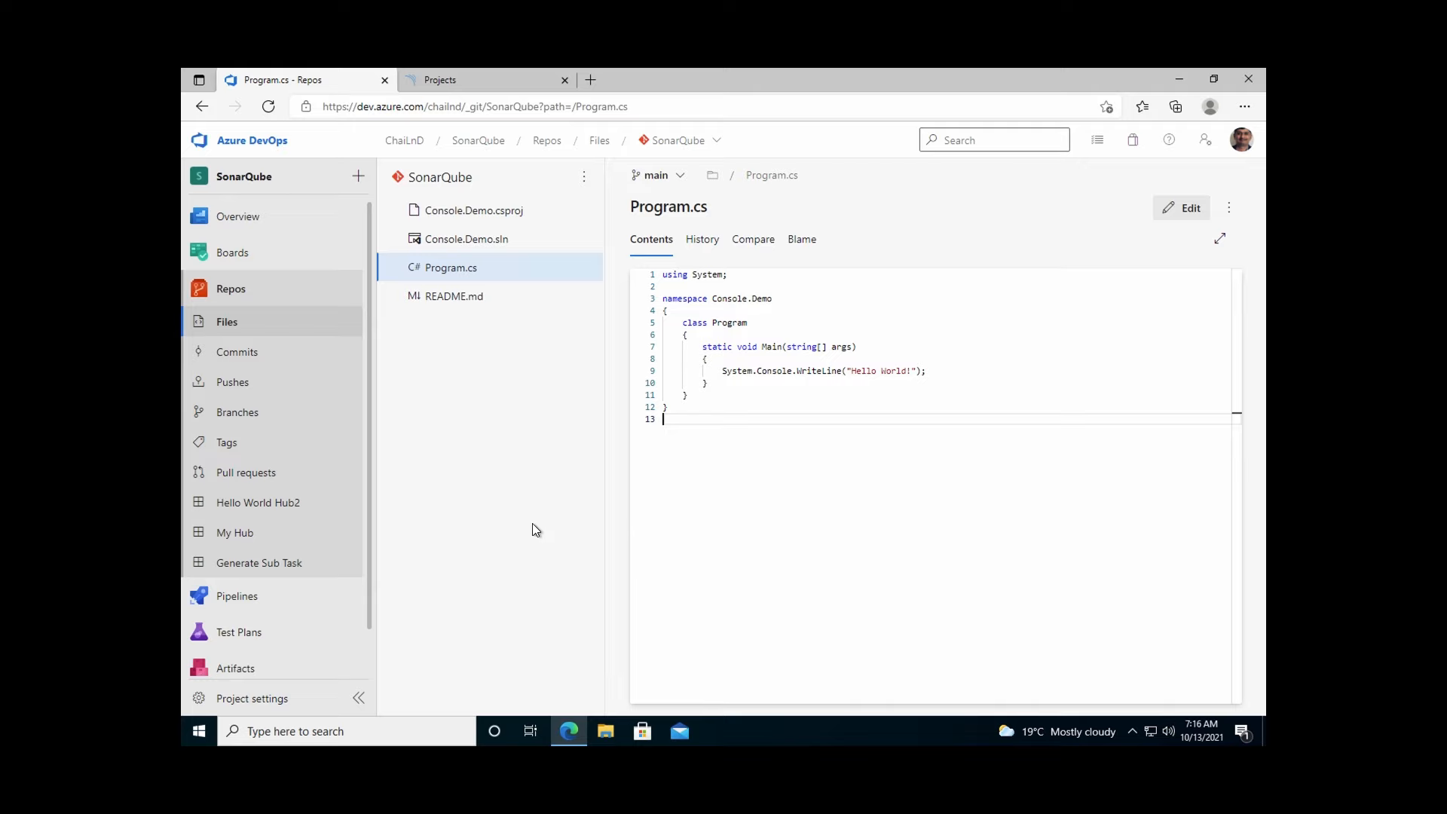
Step: Open the service connections page in the settings of the SonarQube project in Azure DevOps
left_click(307, 691)
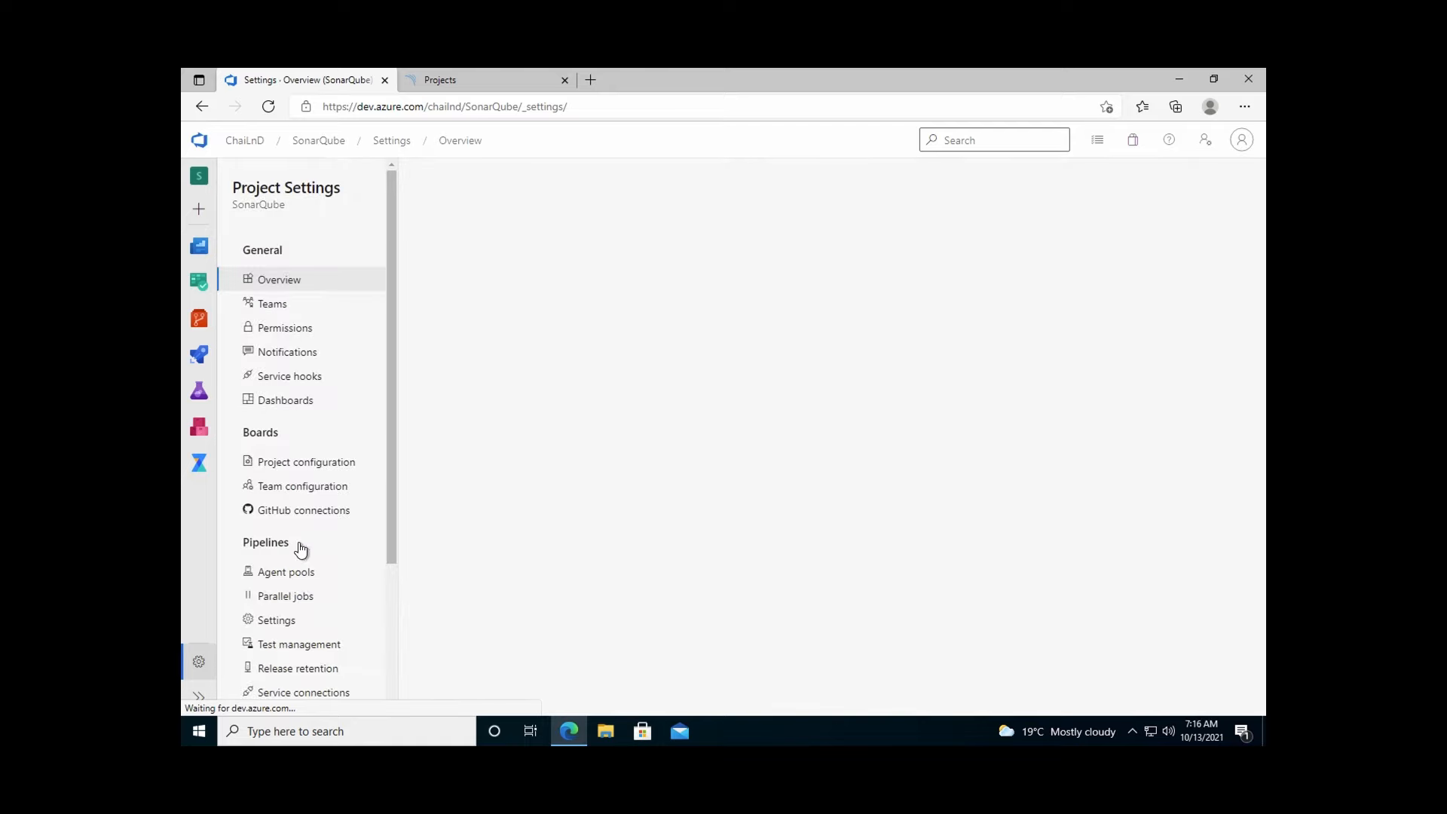
scroll(301, 548, "down", 1)
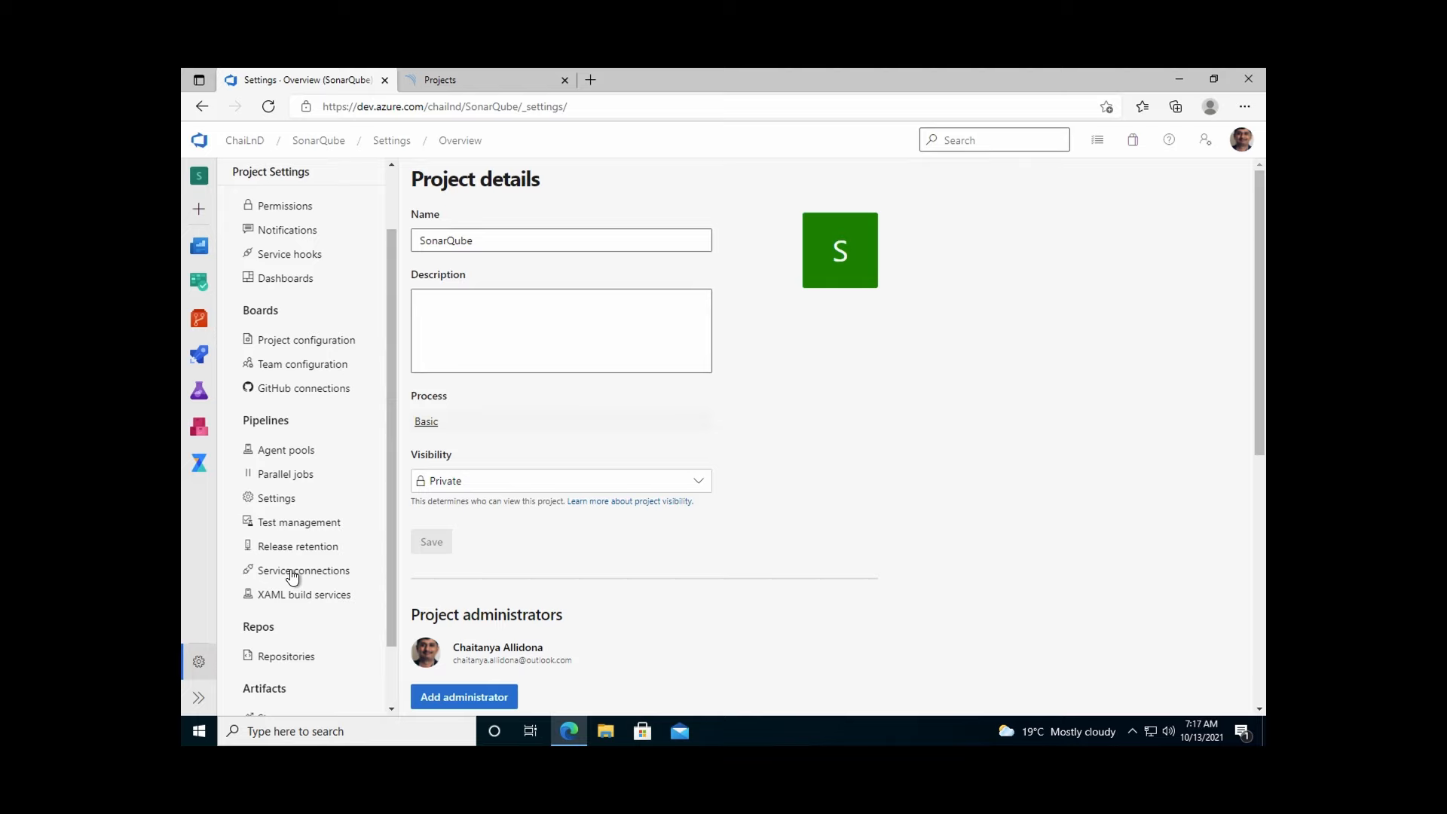
left_click(292, 571)
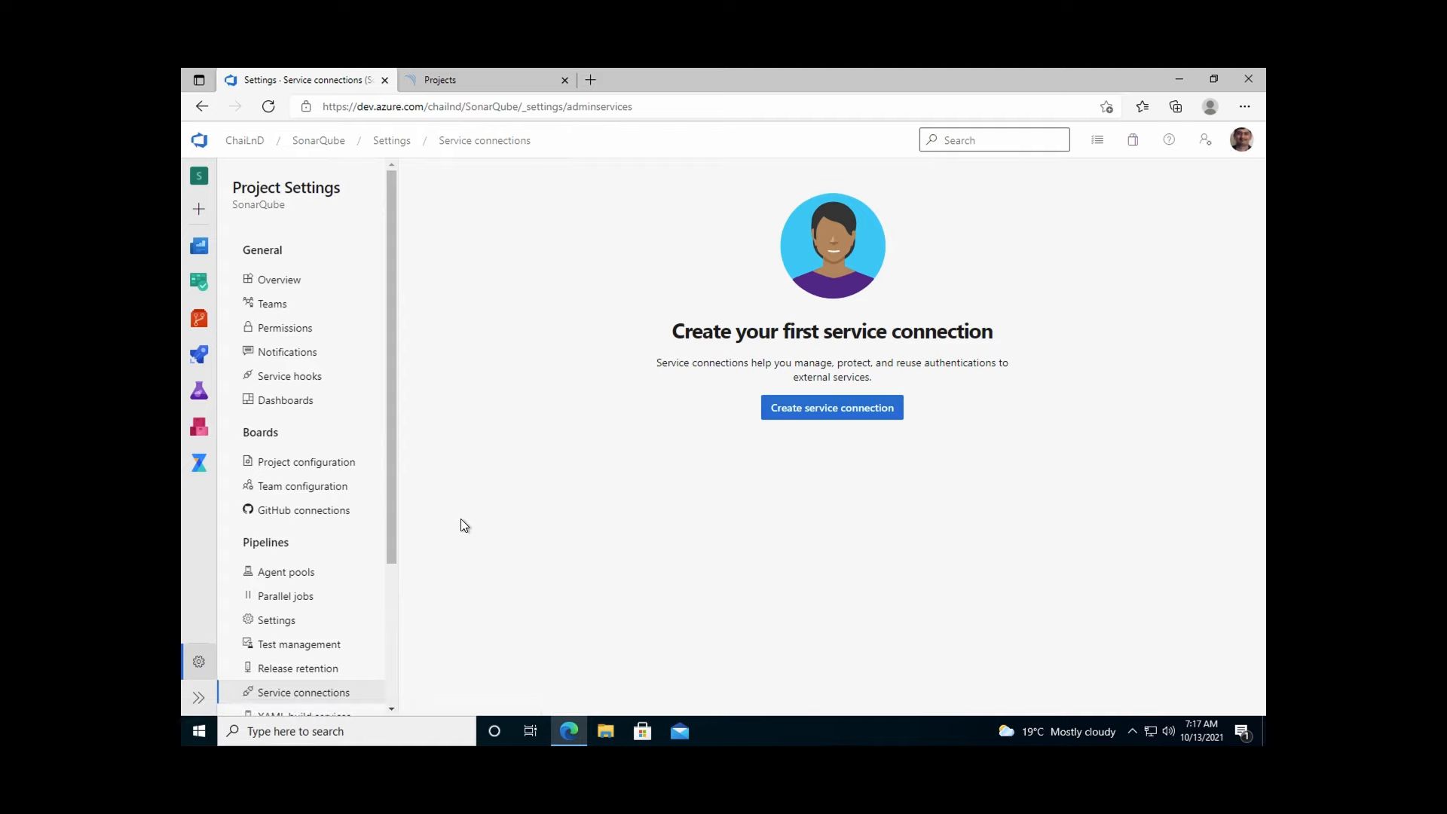
scroll(351, 525, "down", 2)
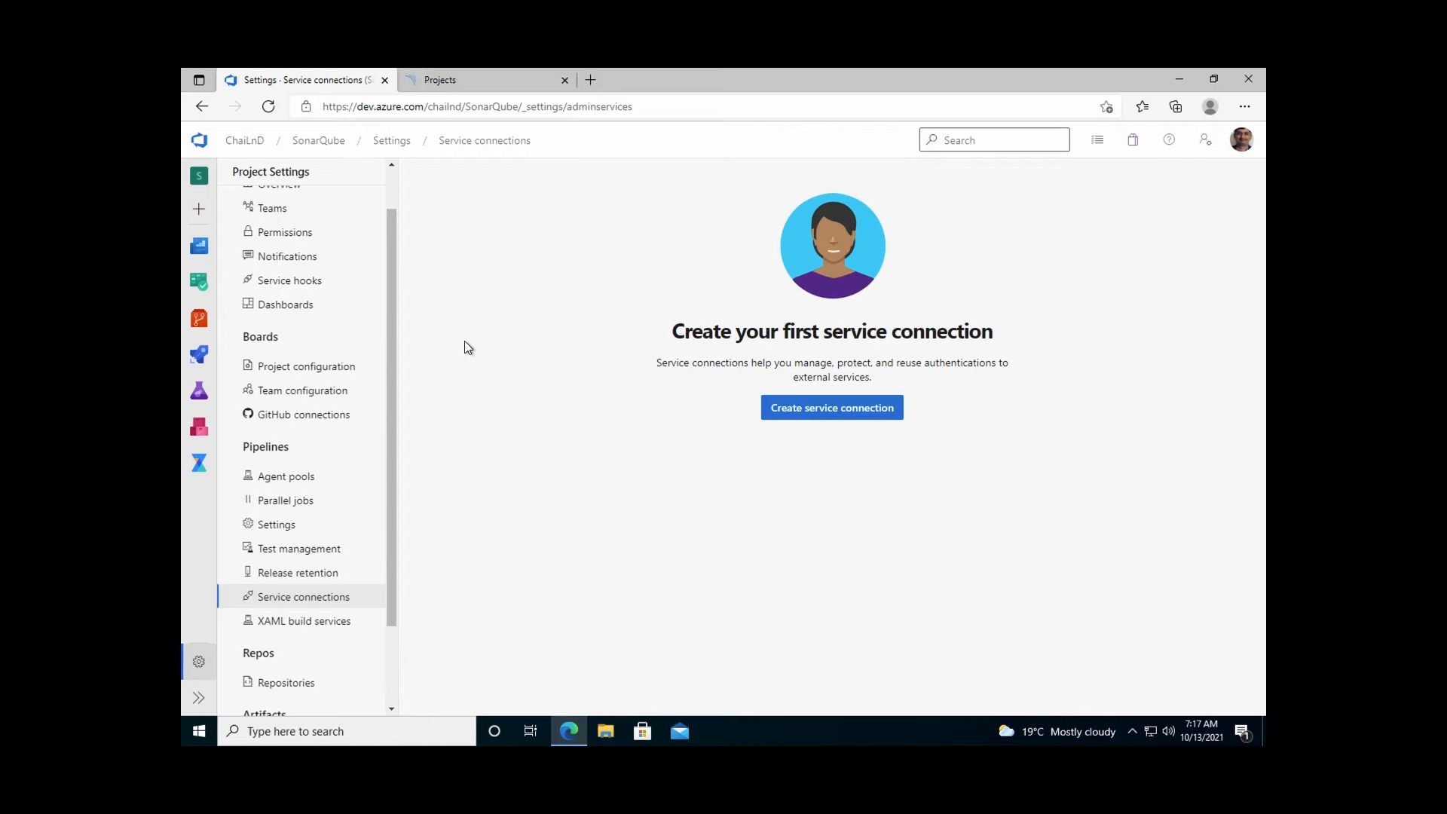
Step: Start creating a service connection, find the SonarQube connection type by searching for "sona" and continue to its details
left_click(826, 418)
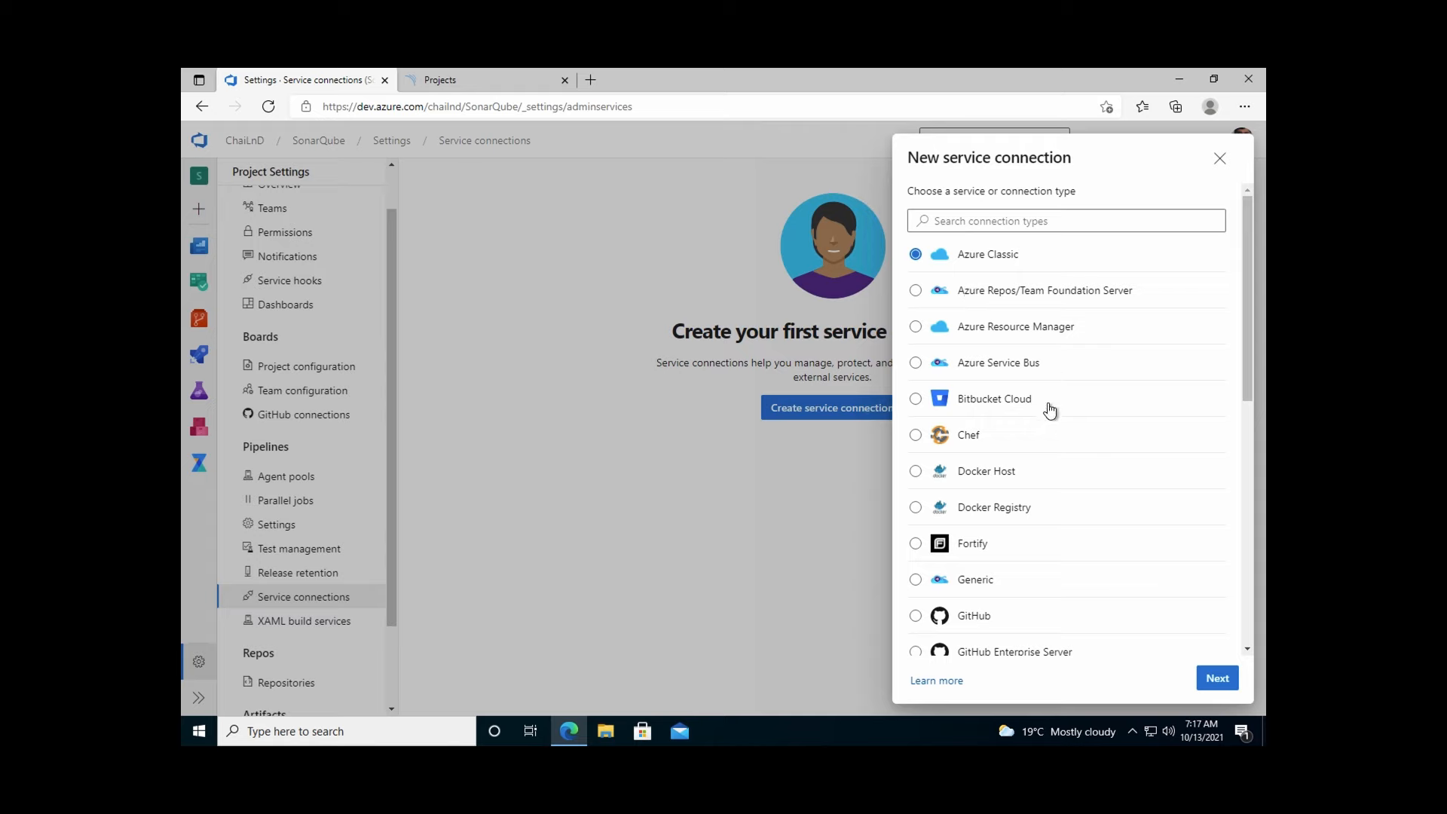
scroll(1049, 410, "down", 3)
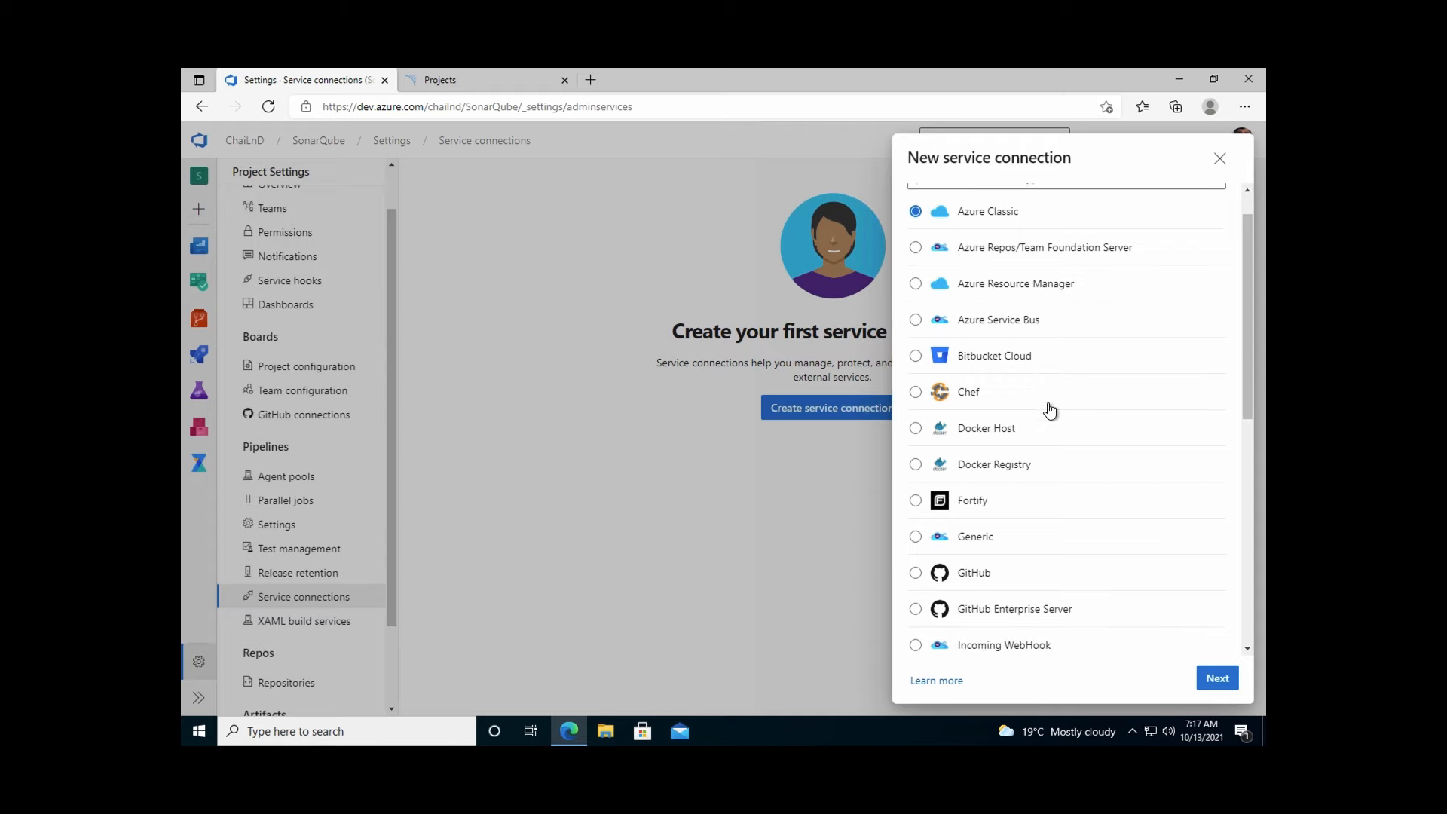
scroll(1050, 410, "down", 5)
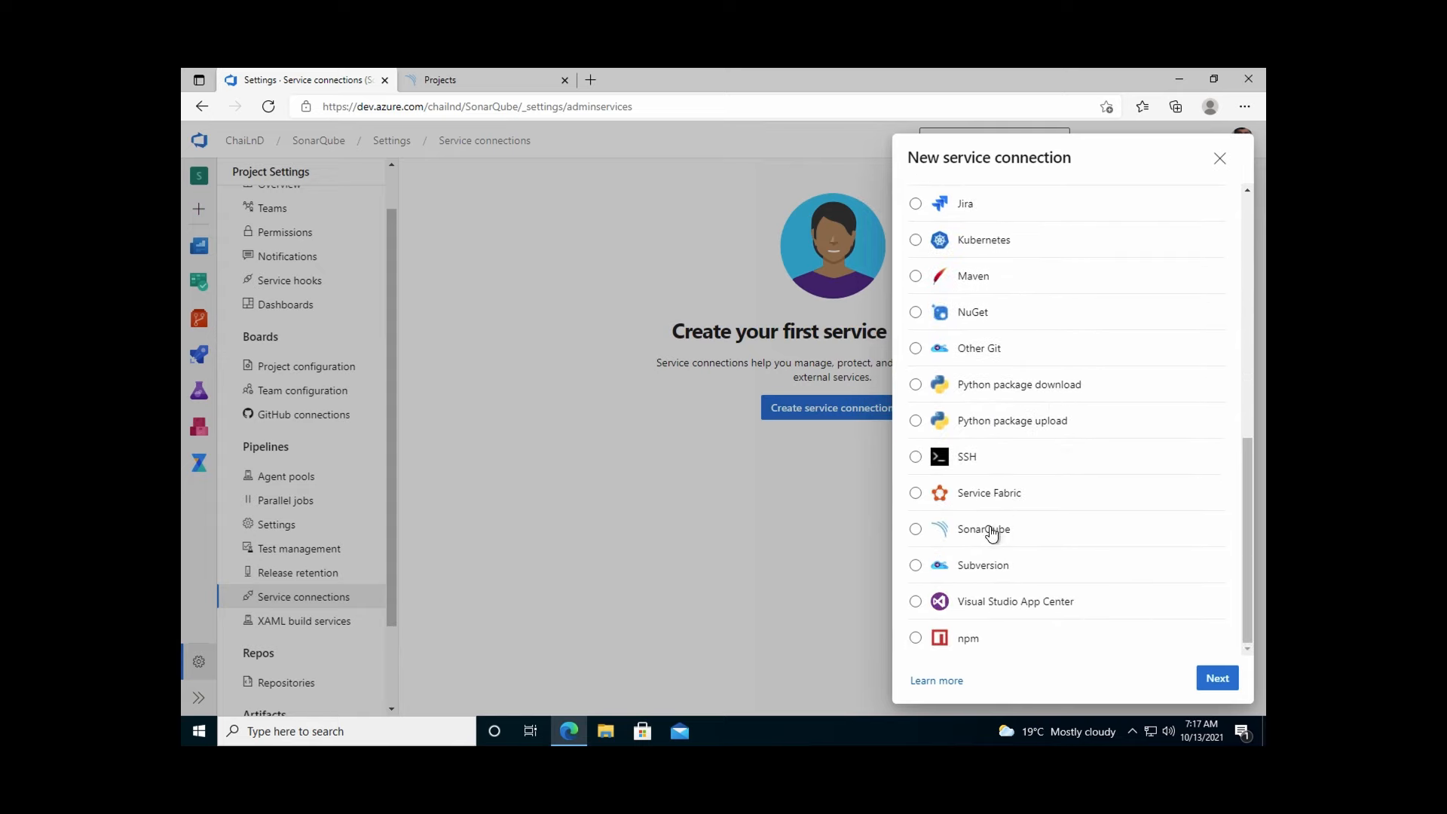
scroll(998, 317, "up", 7)
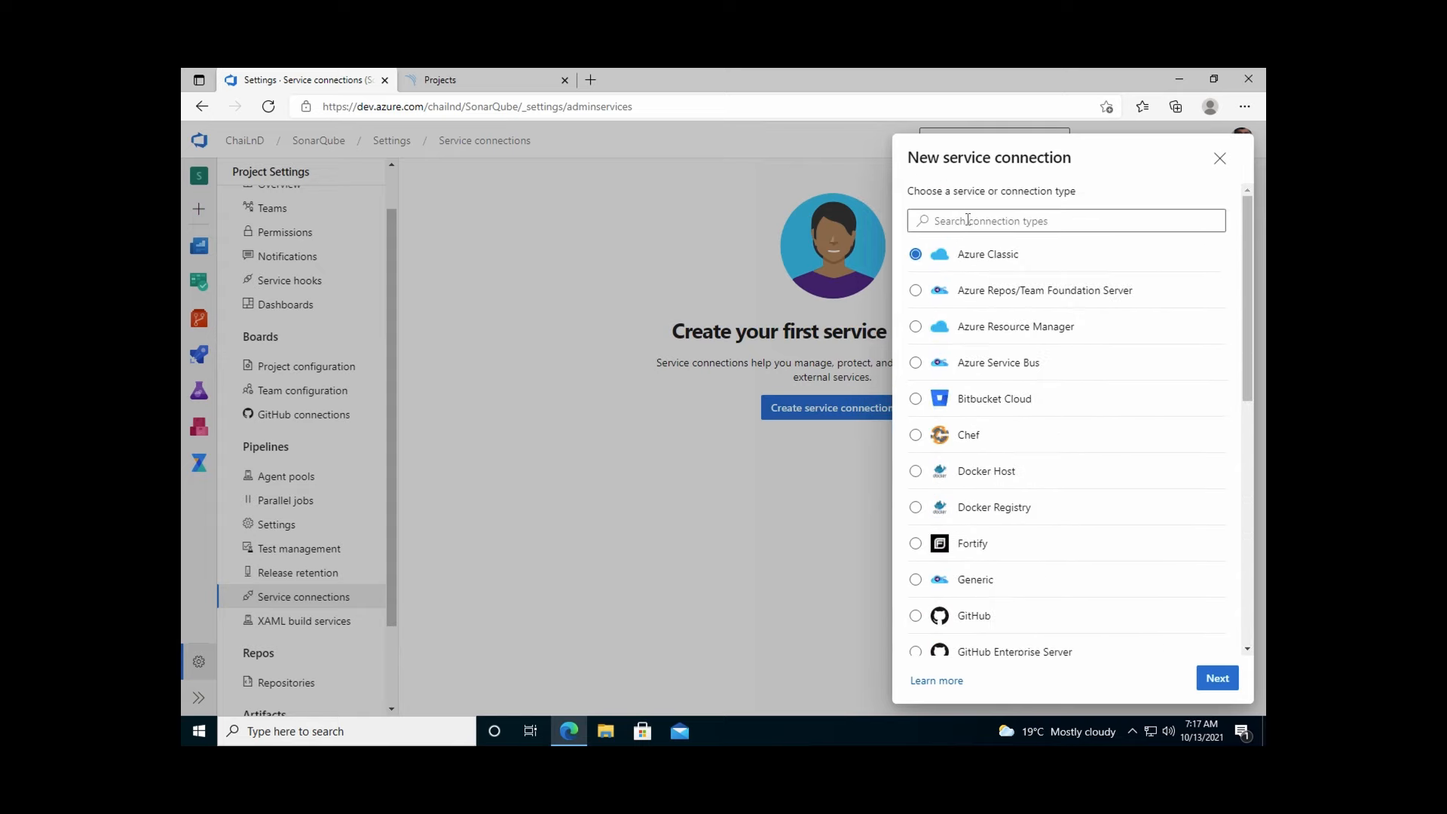
left_click(965, 218)
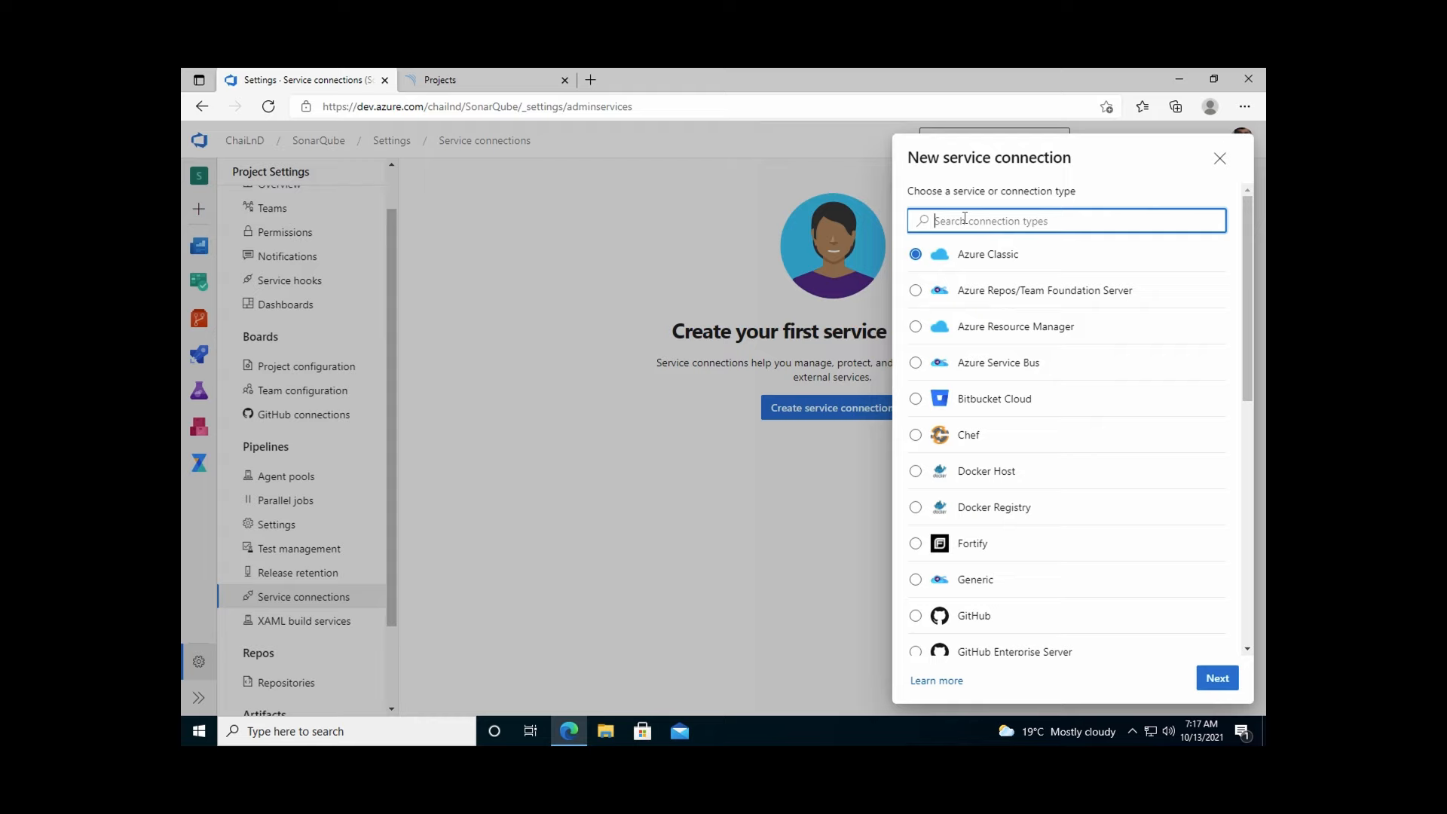
type("sona")
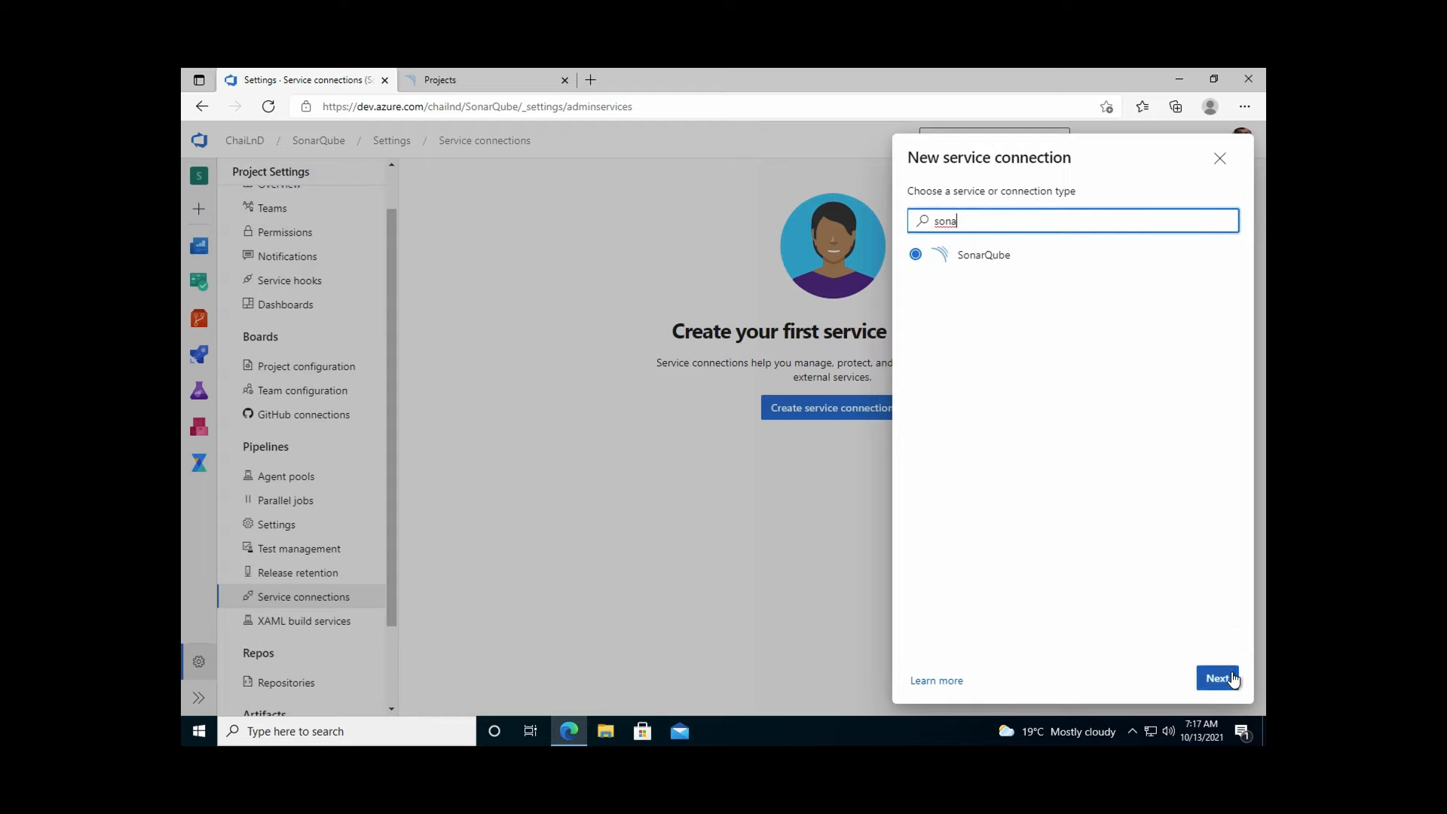
left_click(1233, 679)
left_click(942, 226)
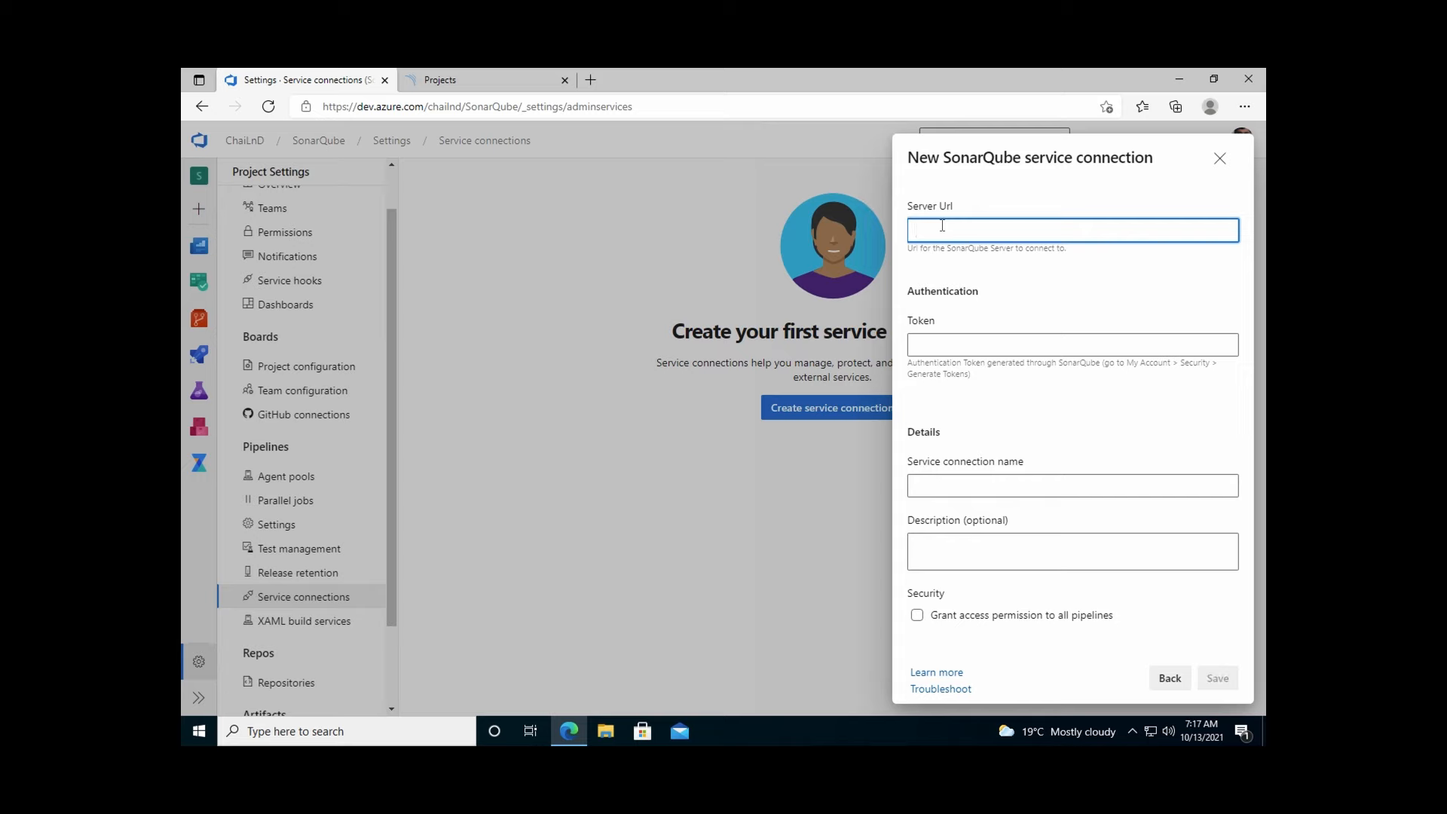
left_click(454, 85)
left_click_drag(390, 107, 282, 119)
key("ctrl+c")
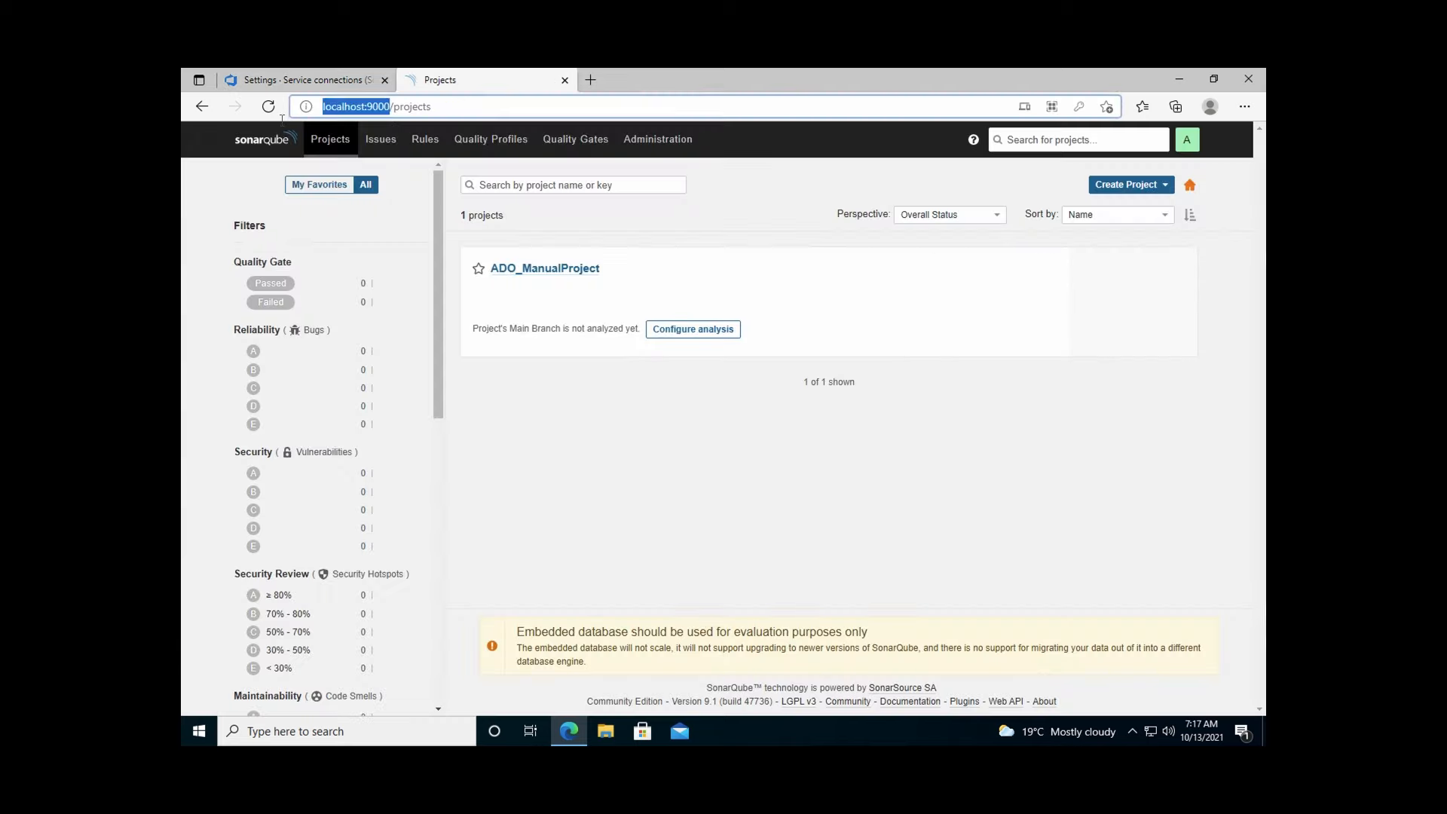
left_click(242, 72)
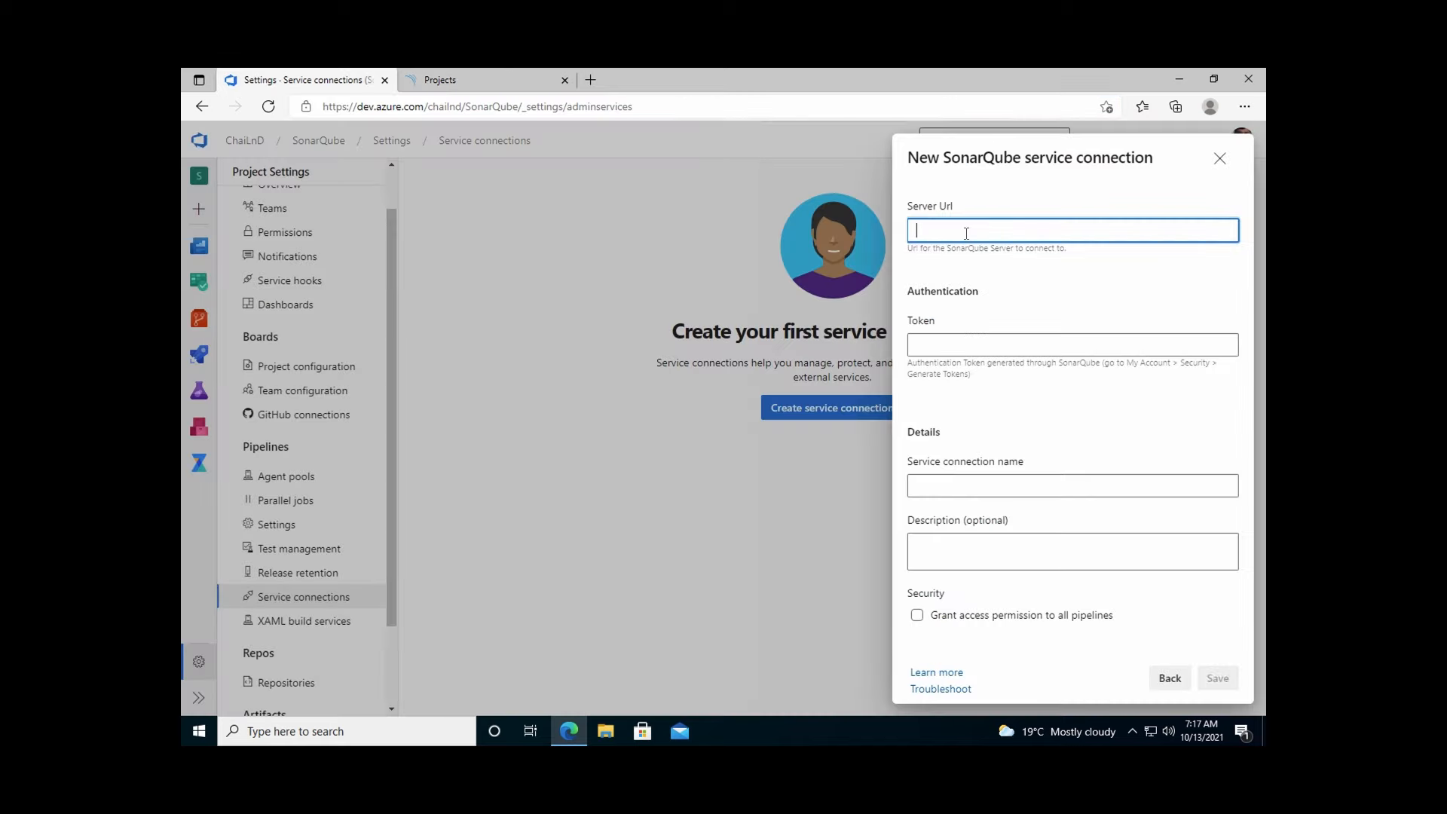
key("ctrl+v")
left_click(1004, 342)
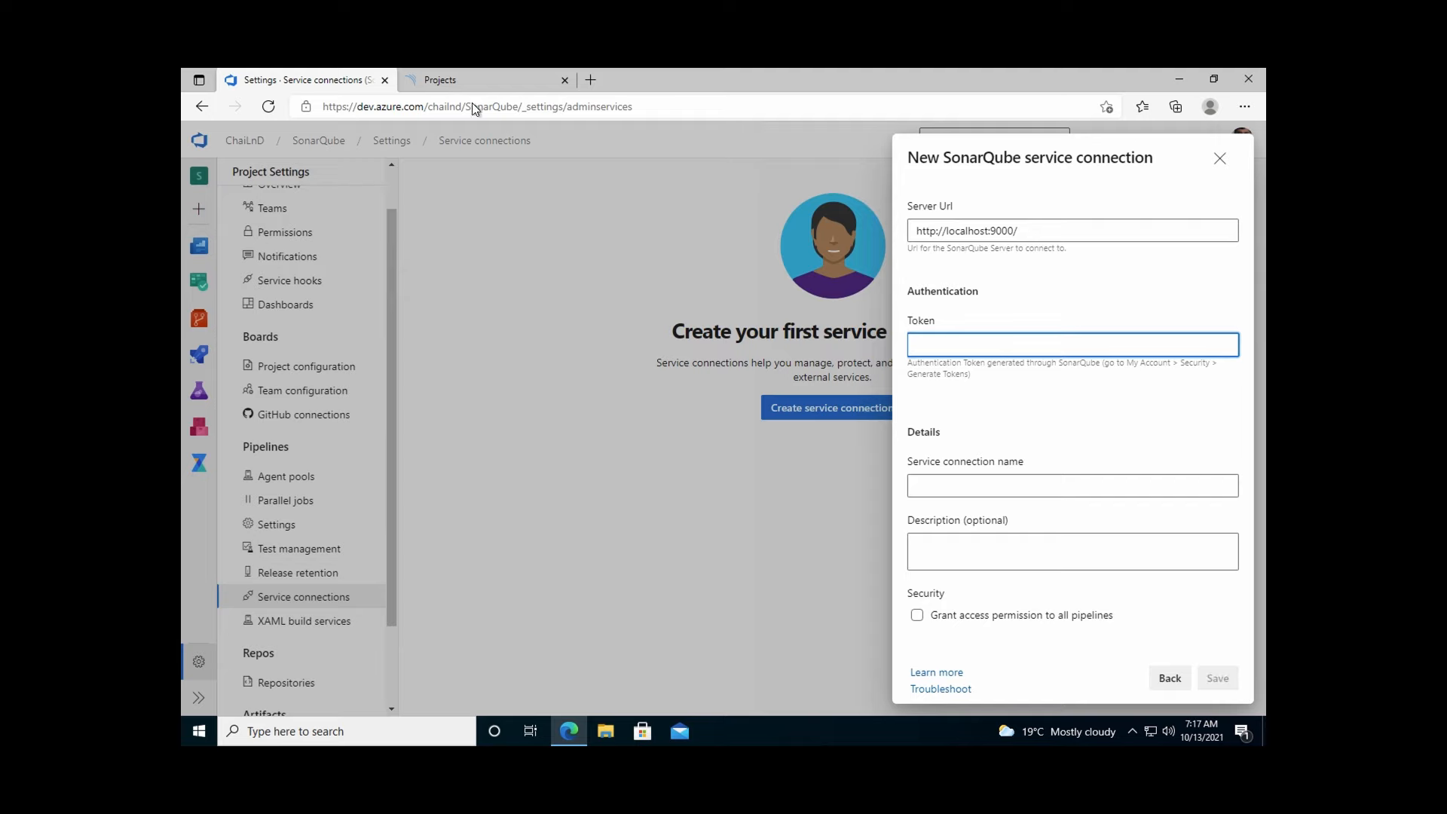
Step: Switch to SonarQube, generate a user token named ForADO in the account's security settings and copy its value
left_click(458, 82)
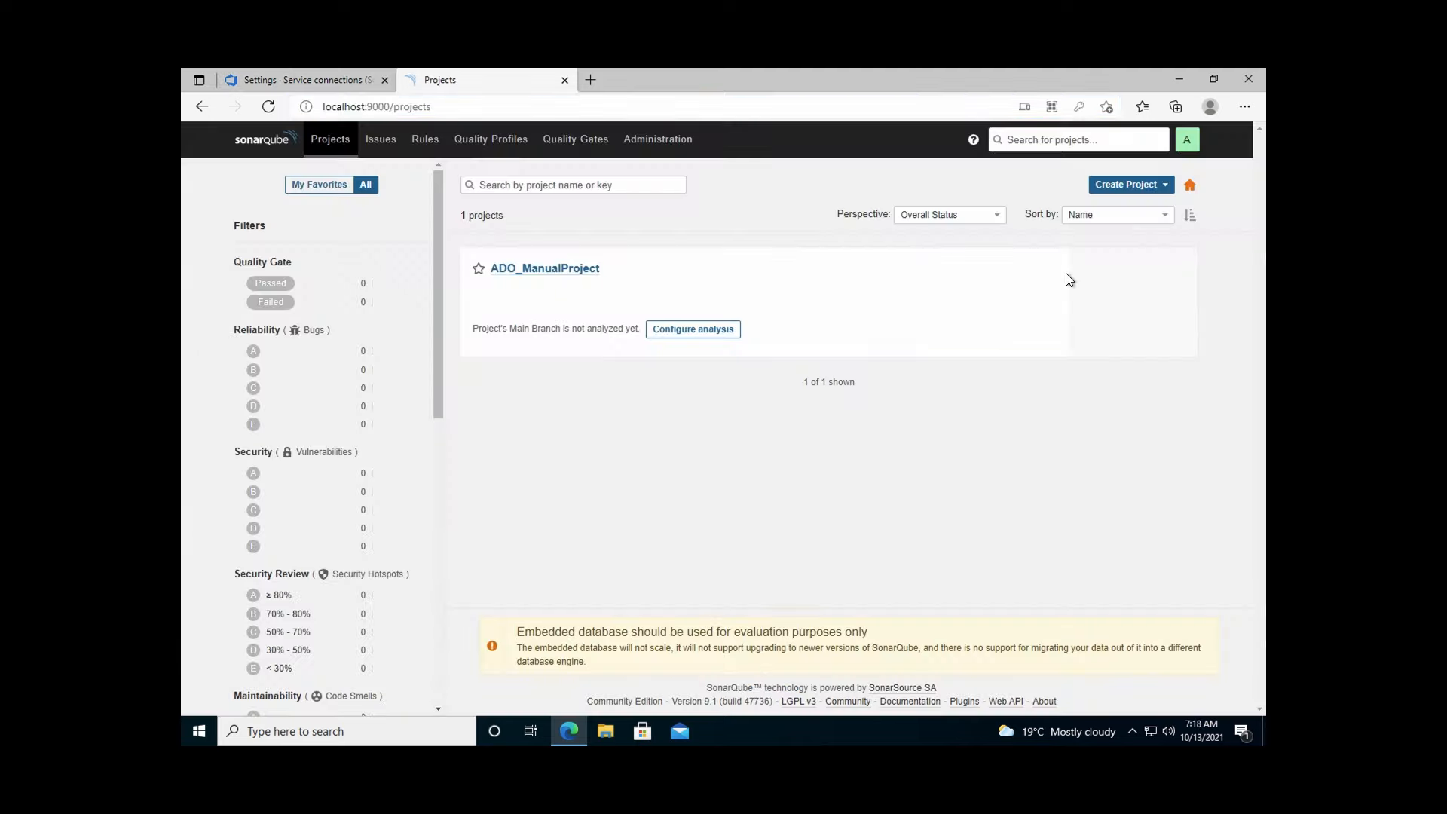
left_click(1187, 139)
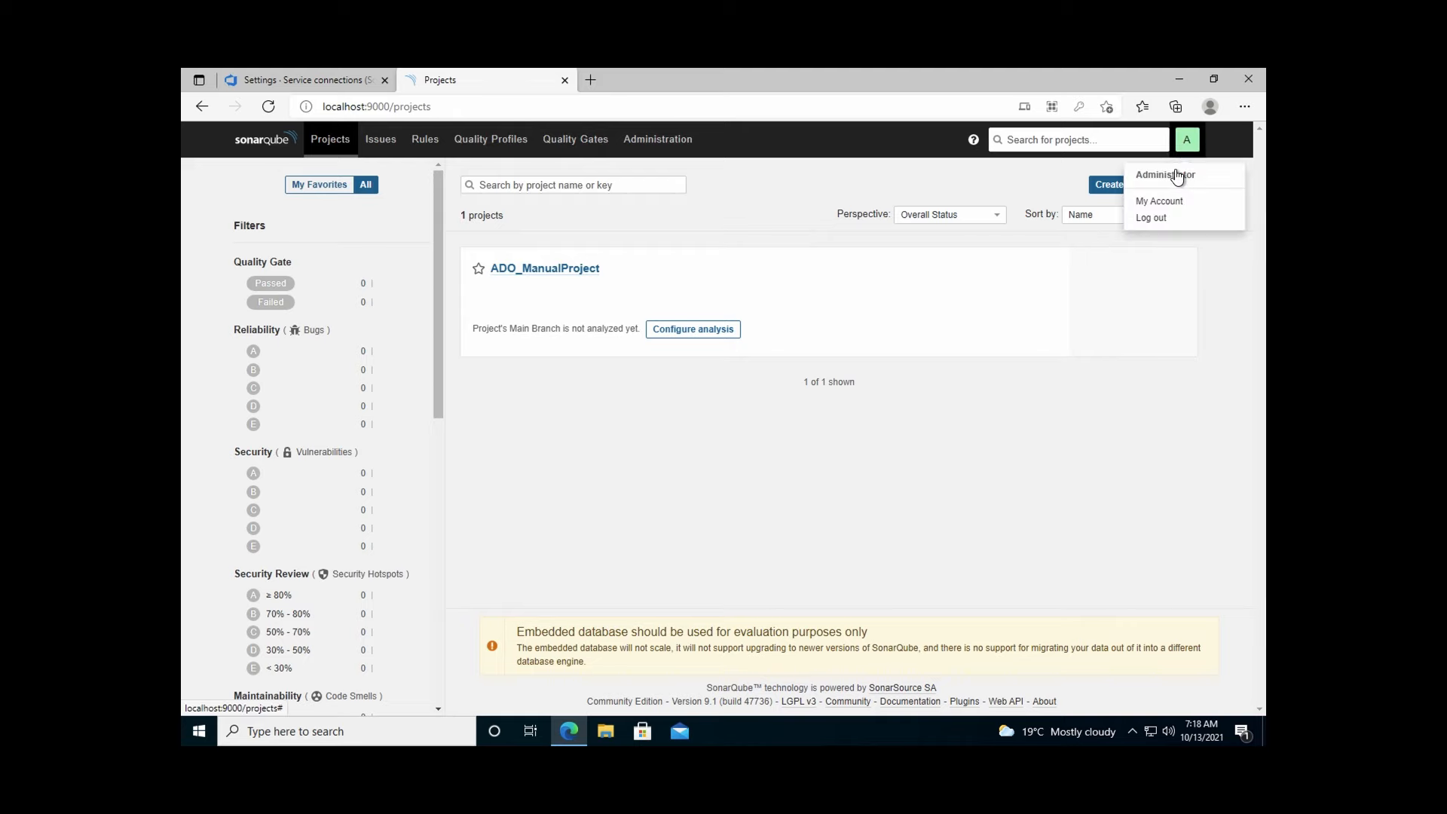
left_click(1159, 201)
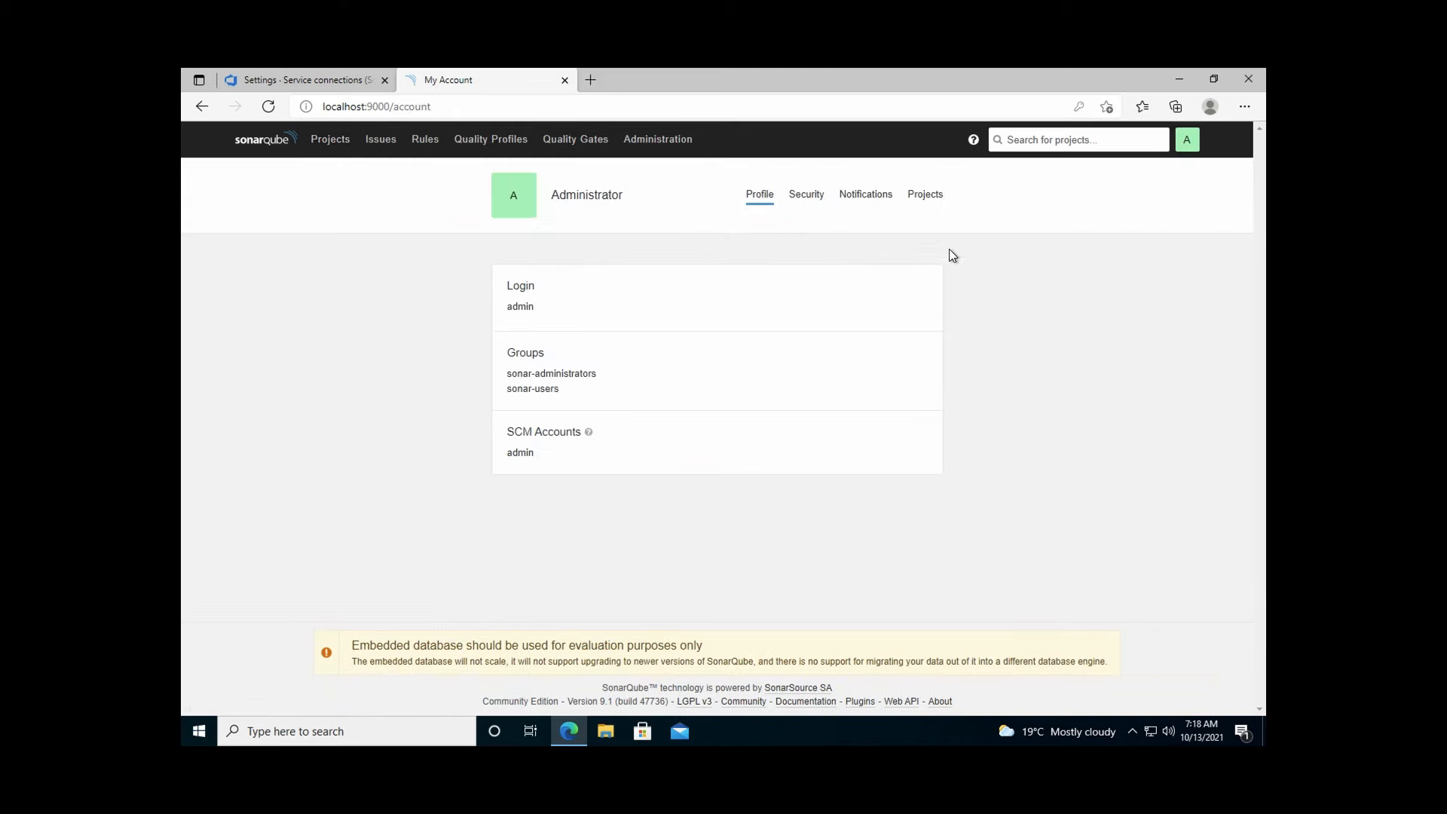
left_click(806, 198)
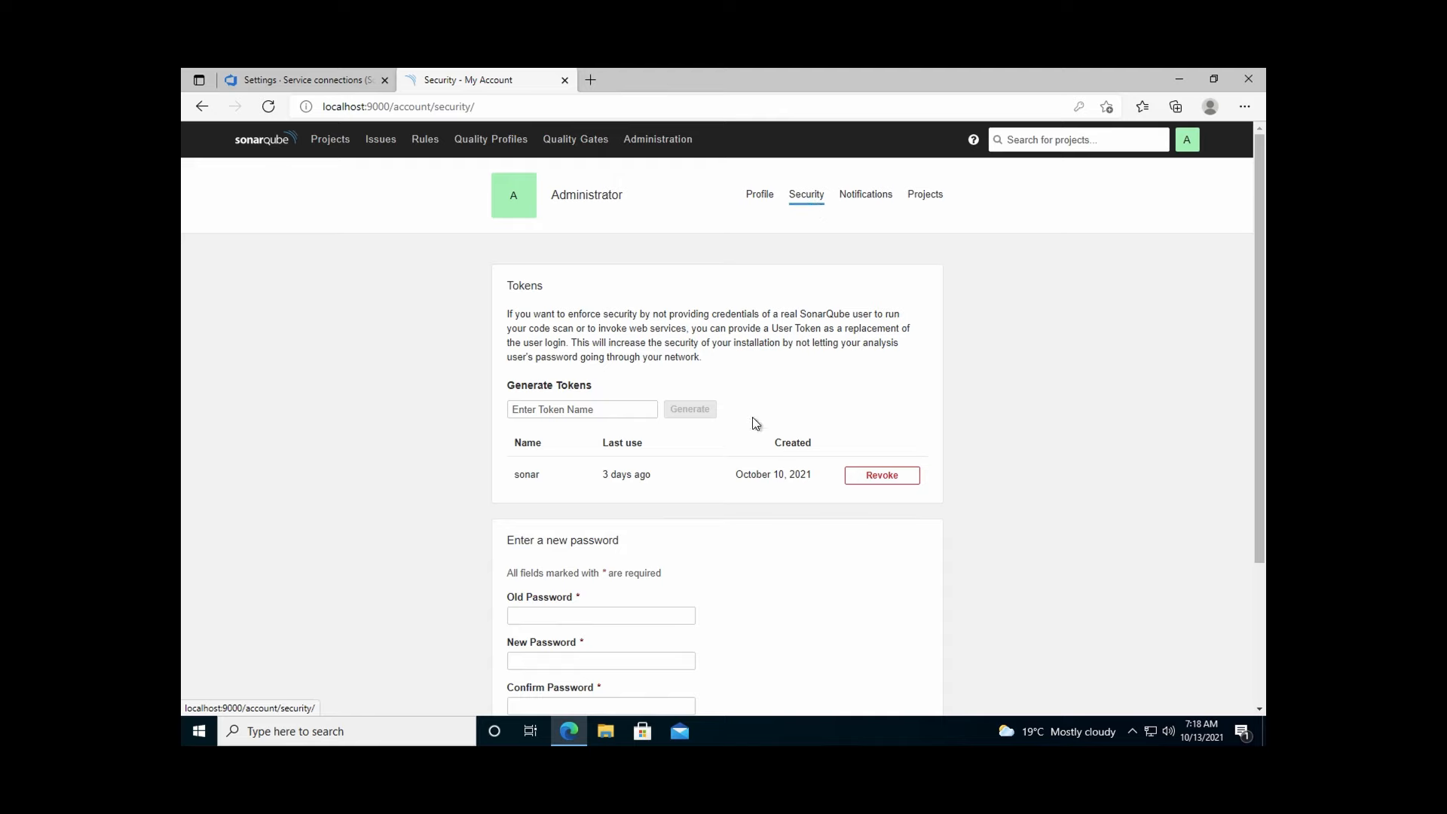
left_click(578, 408)
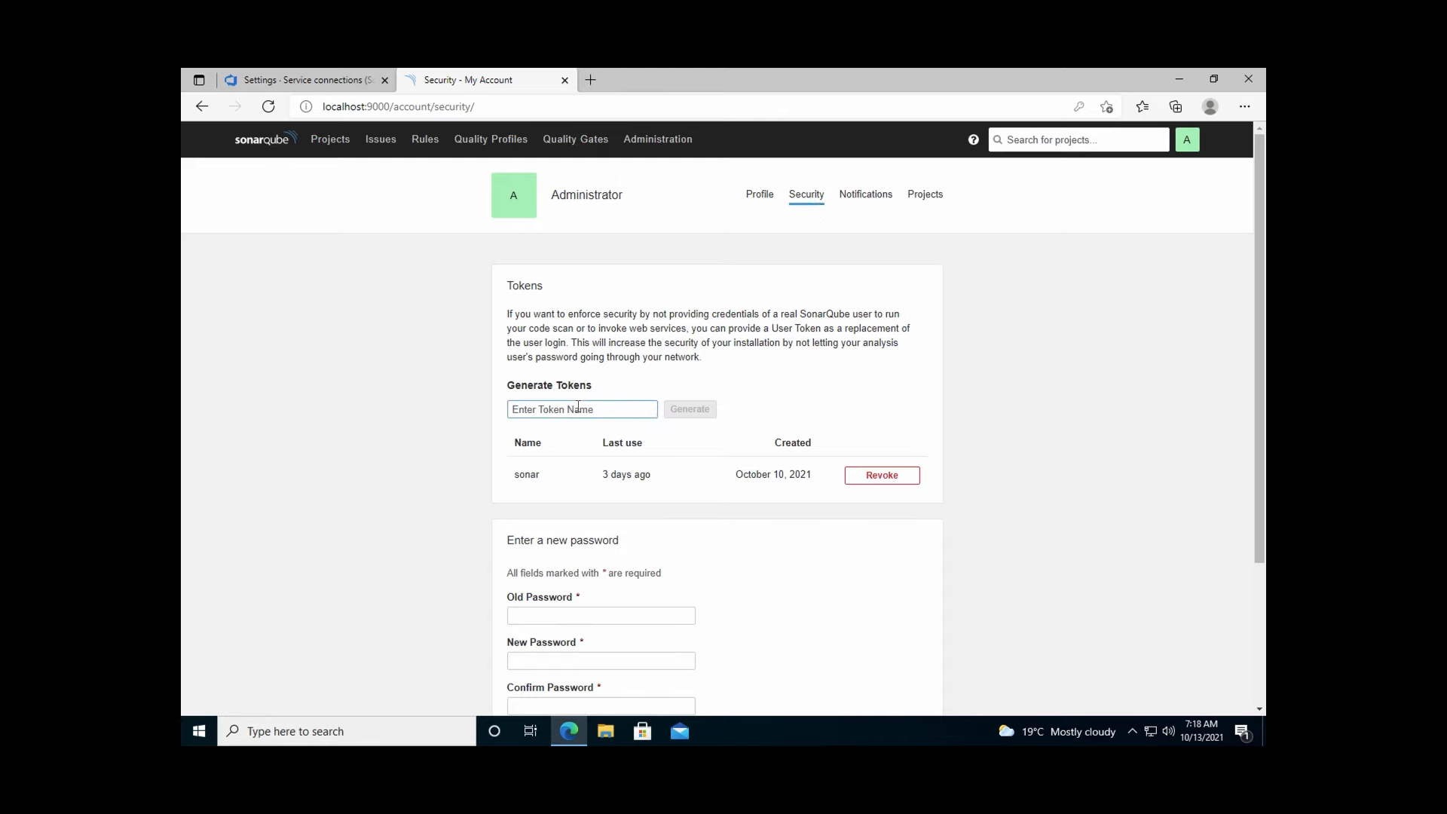
type("For")
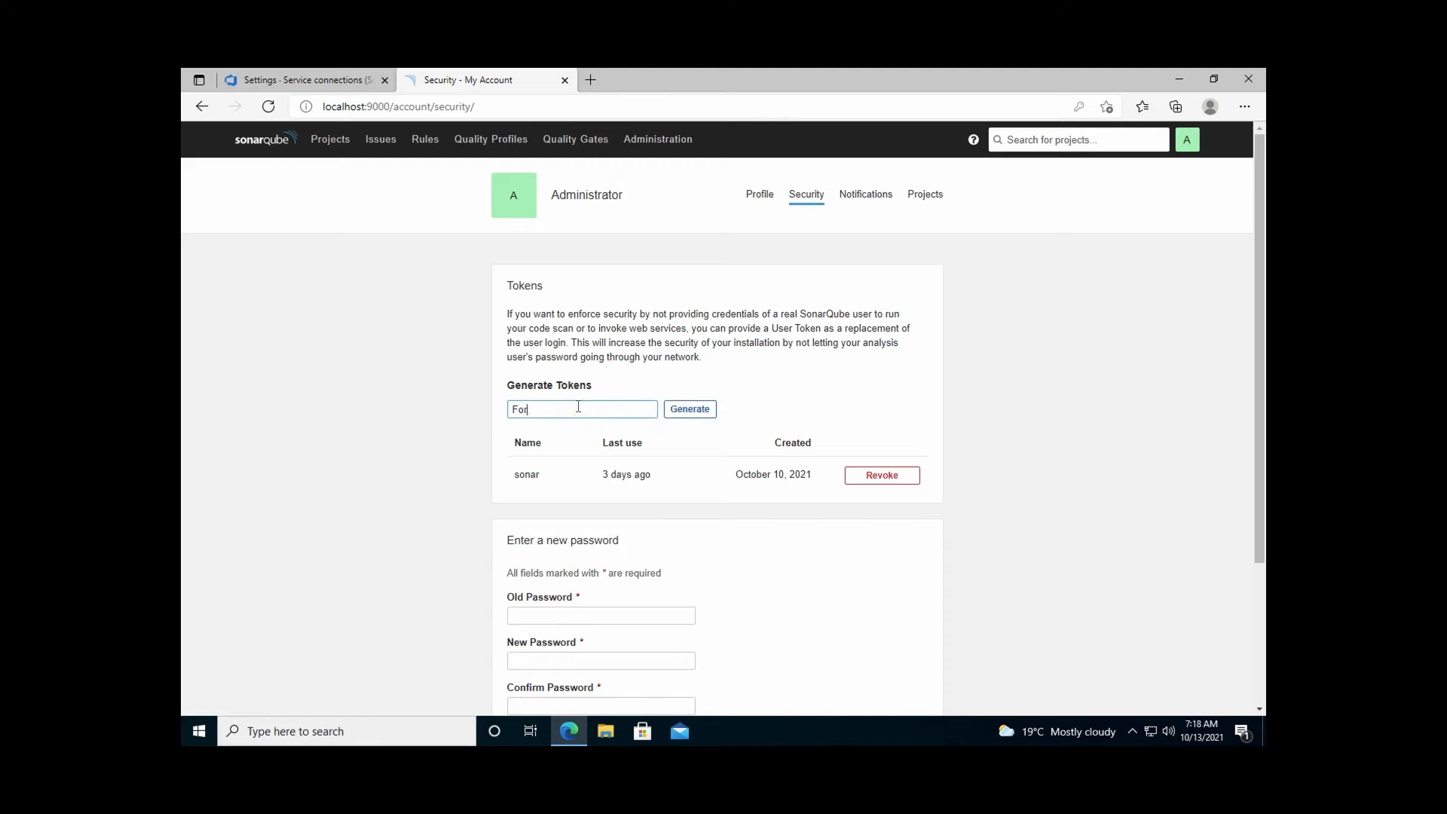
type("ADO")
left_click(691, 411)
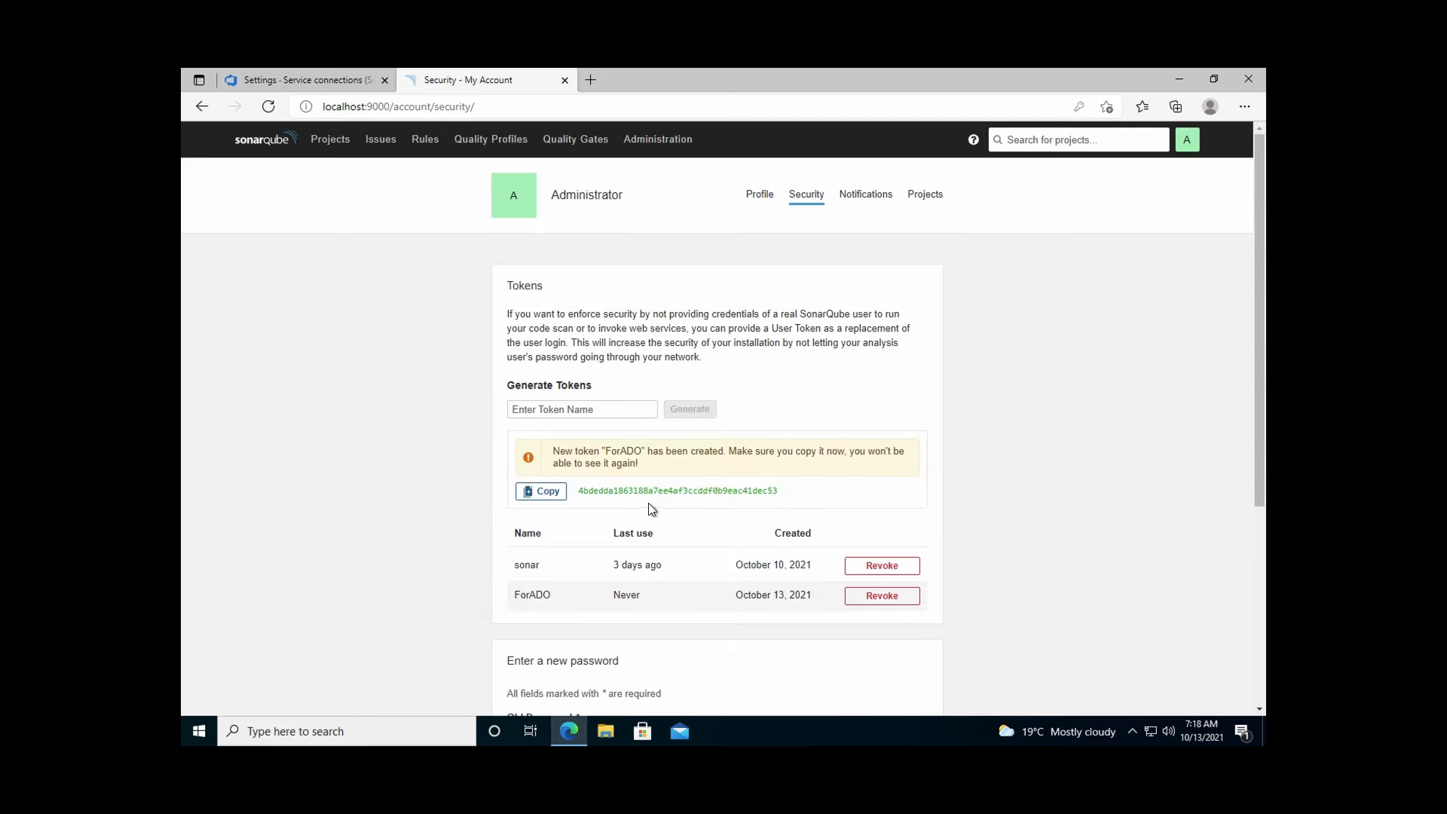
double_click(645, 492)
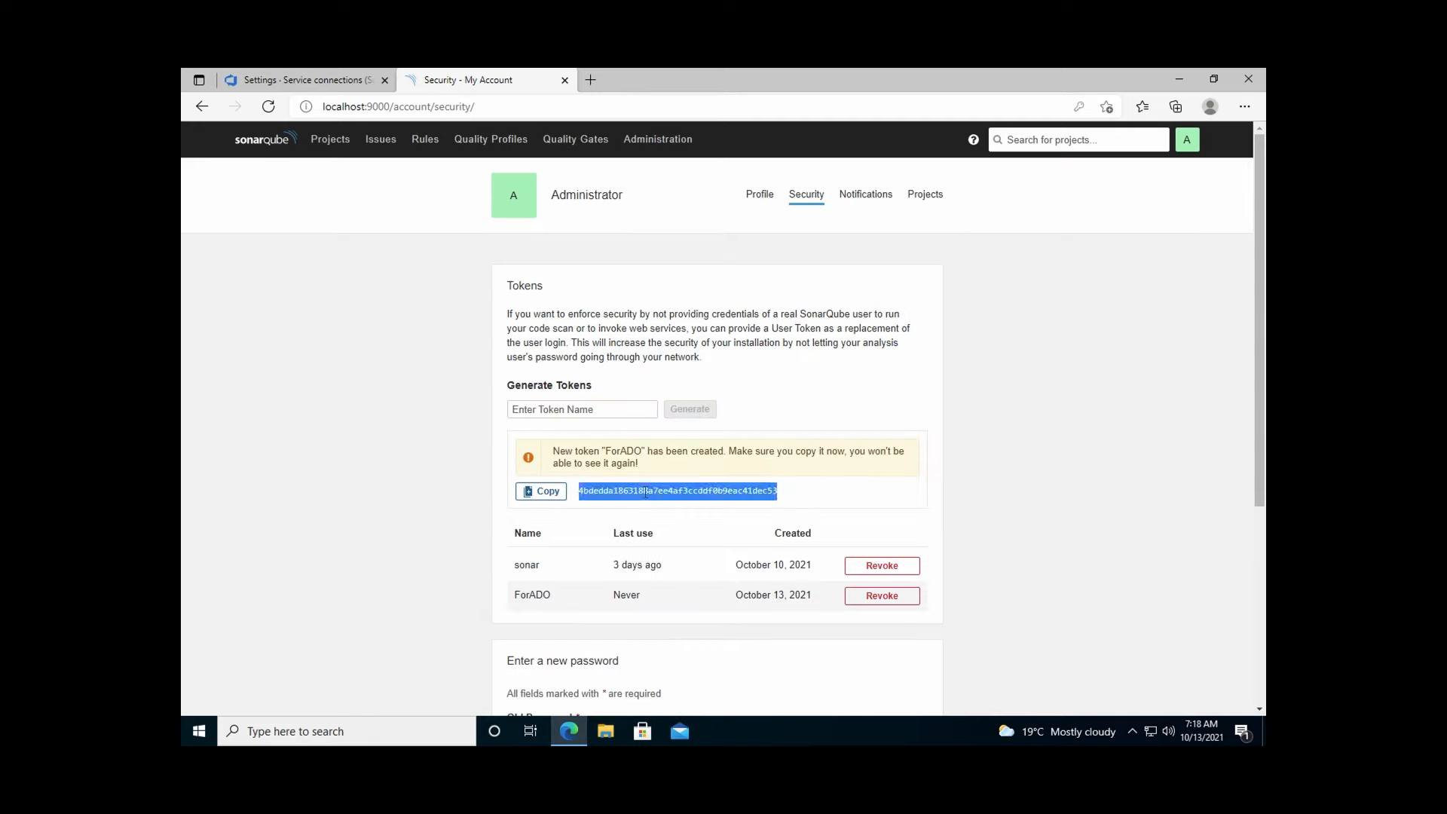
left_click(543, 499)
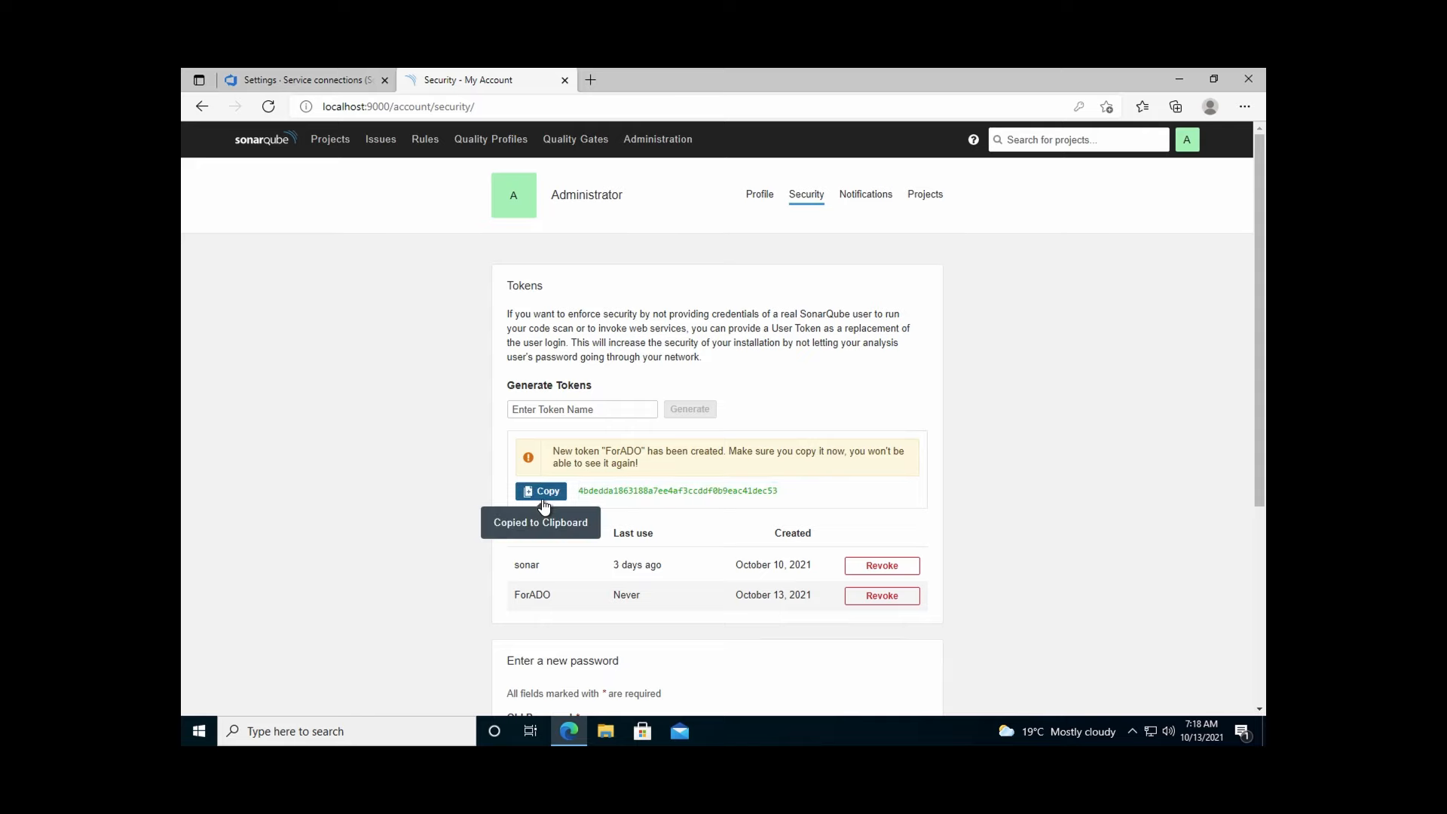
Step: Return to the new SonarQube service connection in Azure DevOps and paste the copied user token as its authentication token
left_click(294, 80)
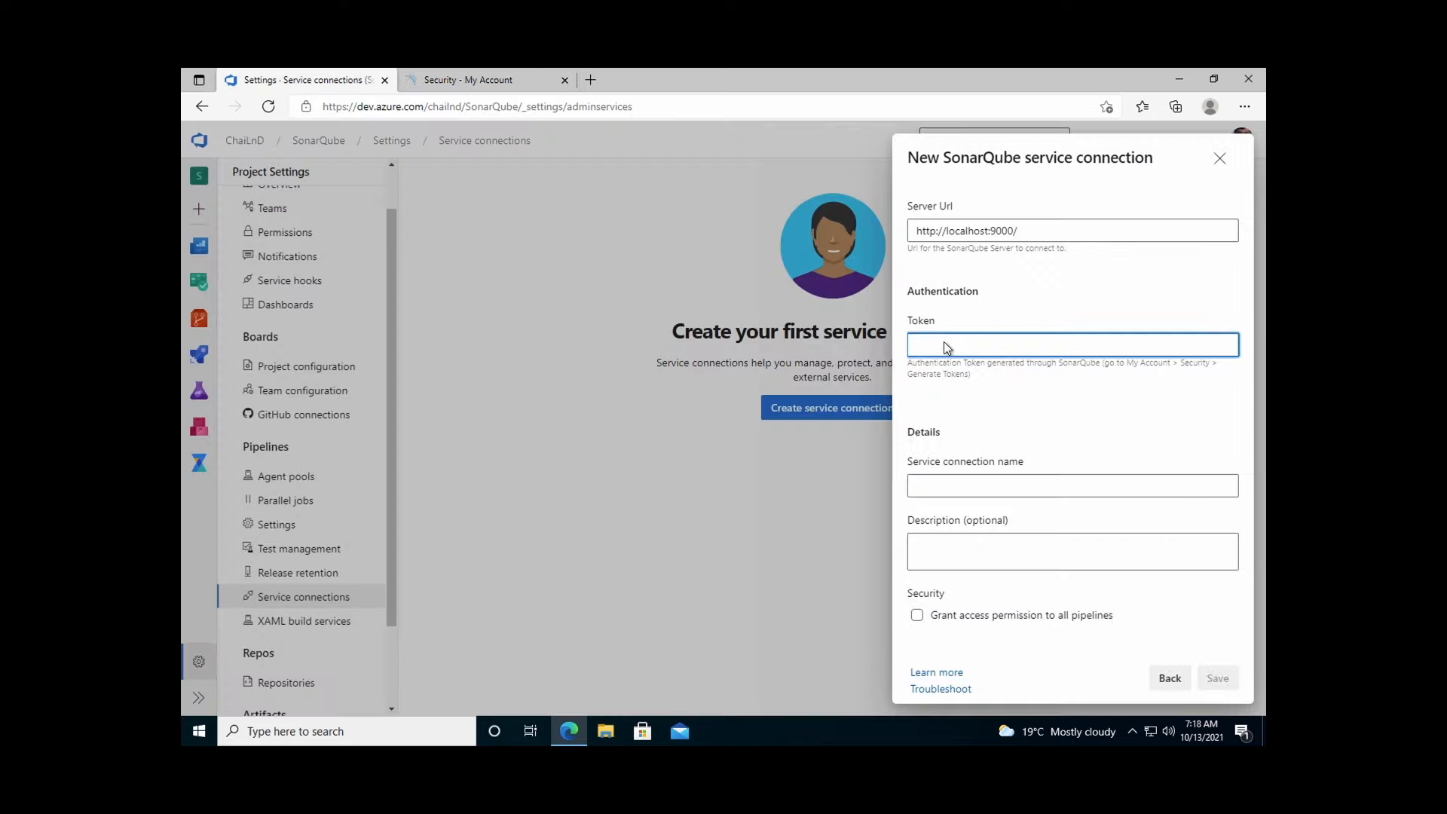
key("ctrl+v")
Step: Name the service connection SonarQube_ADO, grant access permission to all pipelines and save it
left_click(1038, 486)
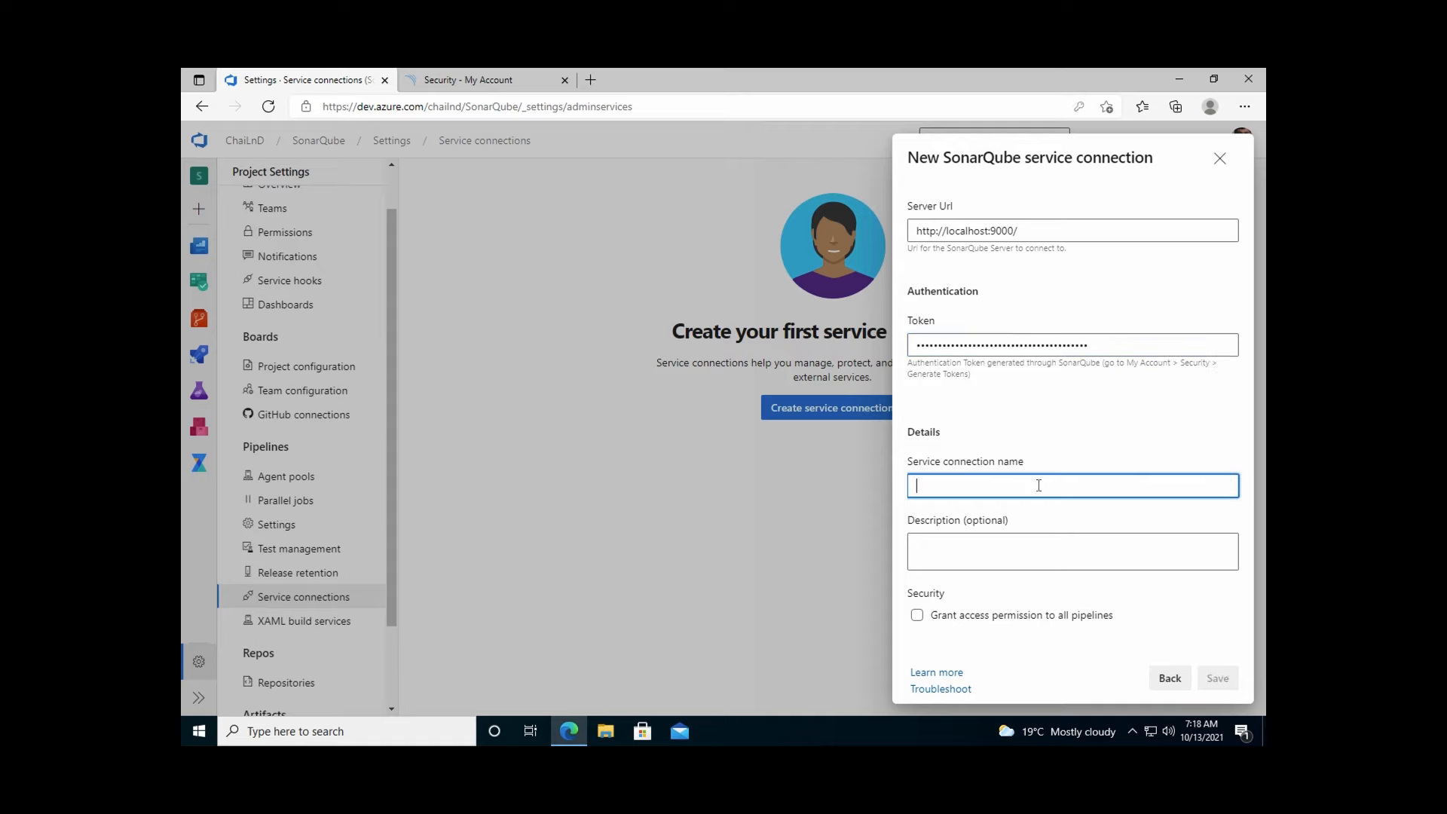
type("S")
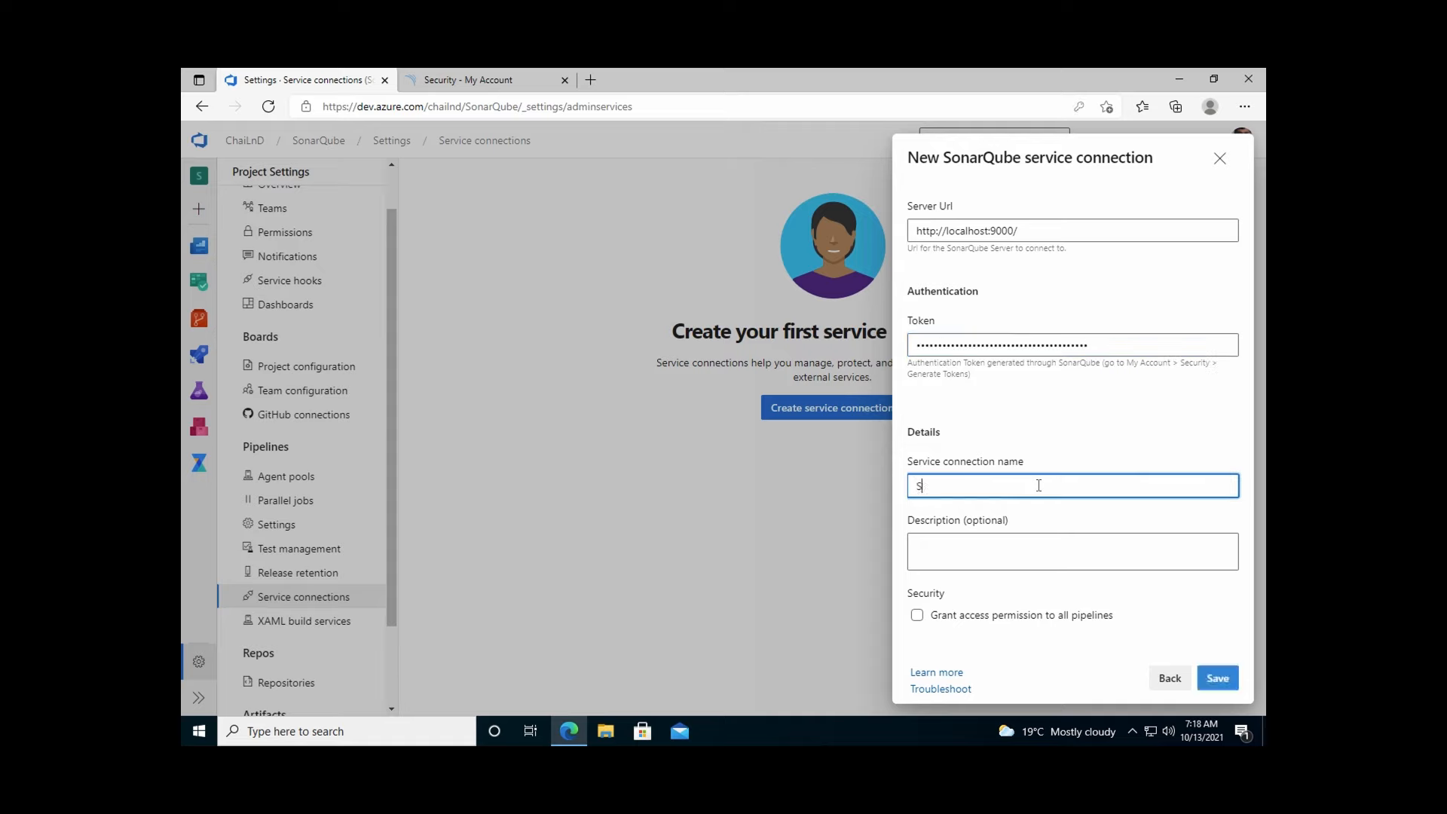
type("onarQube_")
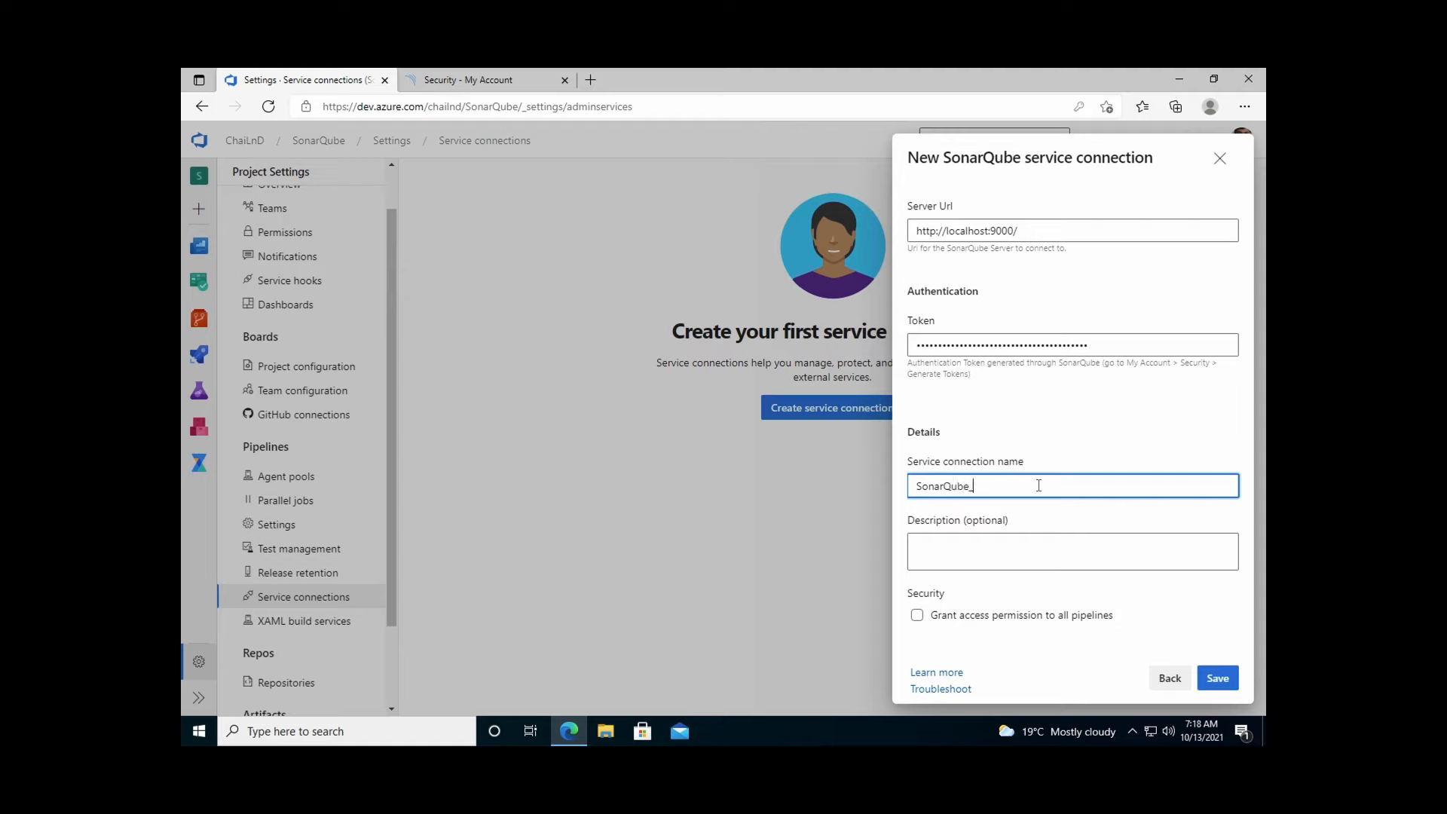
type("ADO_ManualProject")
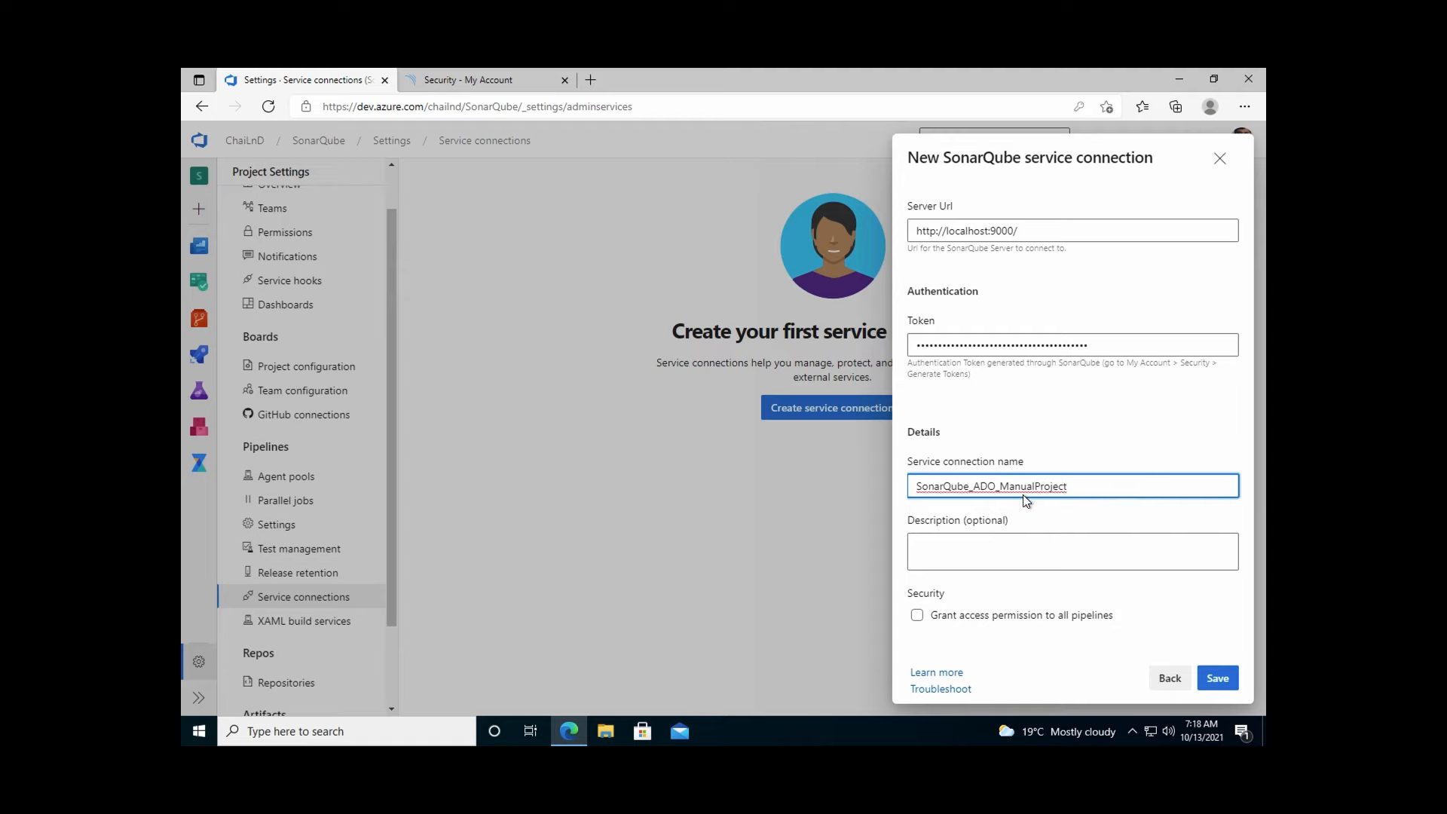
left_click(1001, 490, "shift")
key("BackSpace")
key("BackSpace")
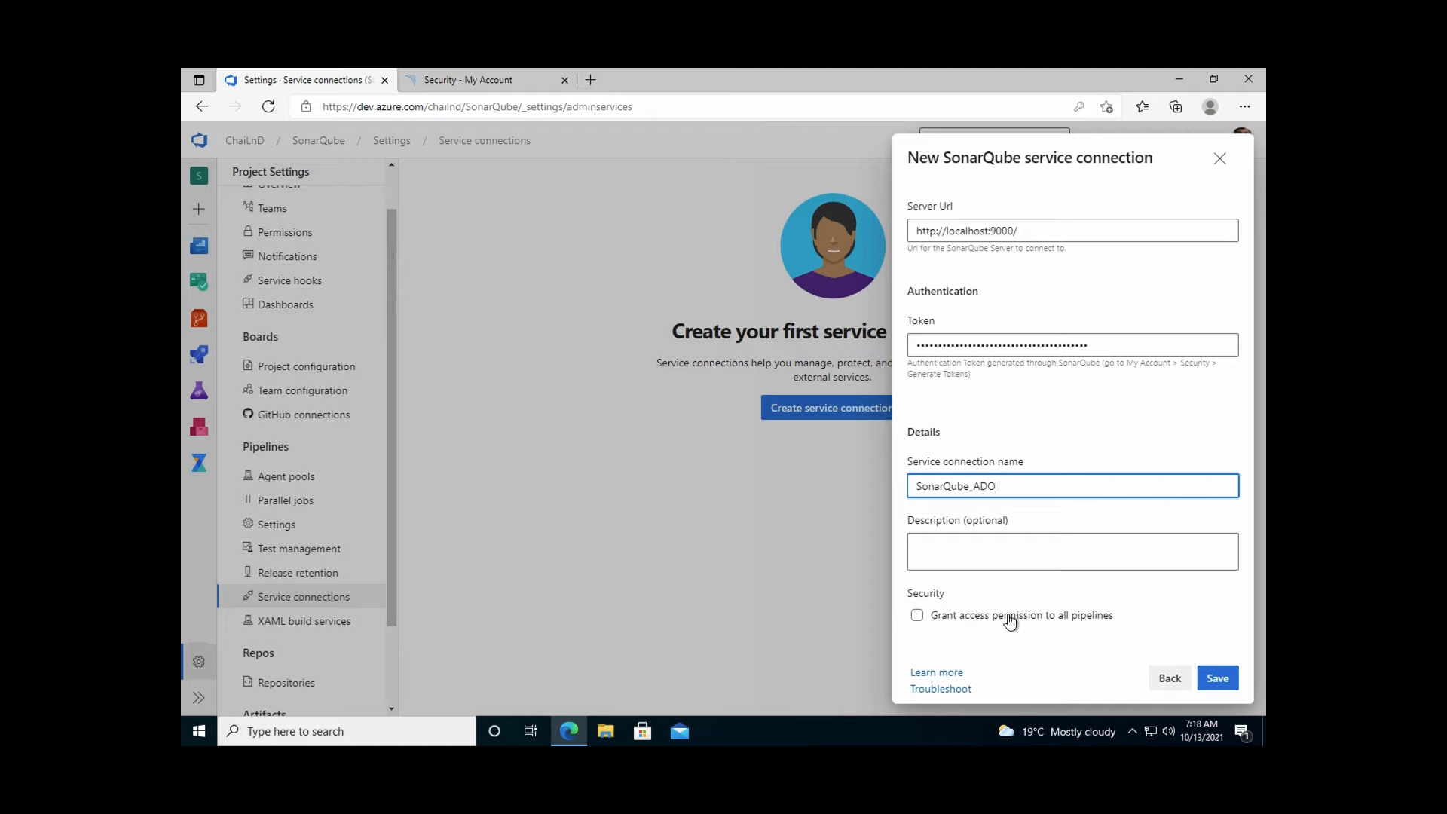
left_click(1011, 617)
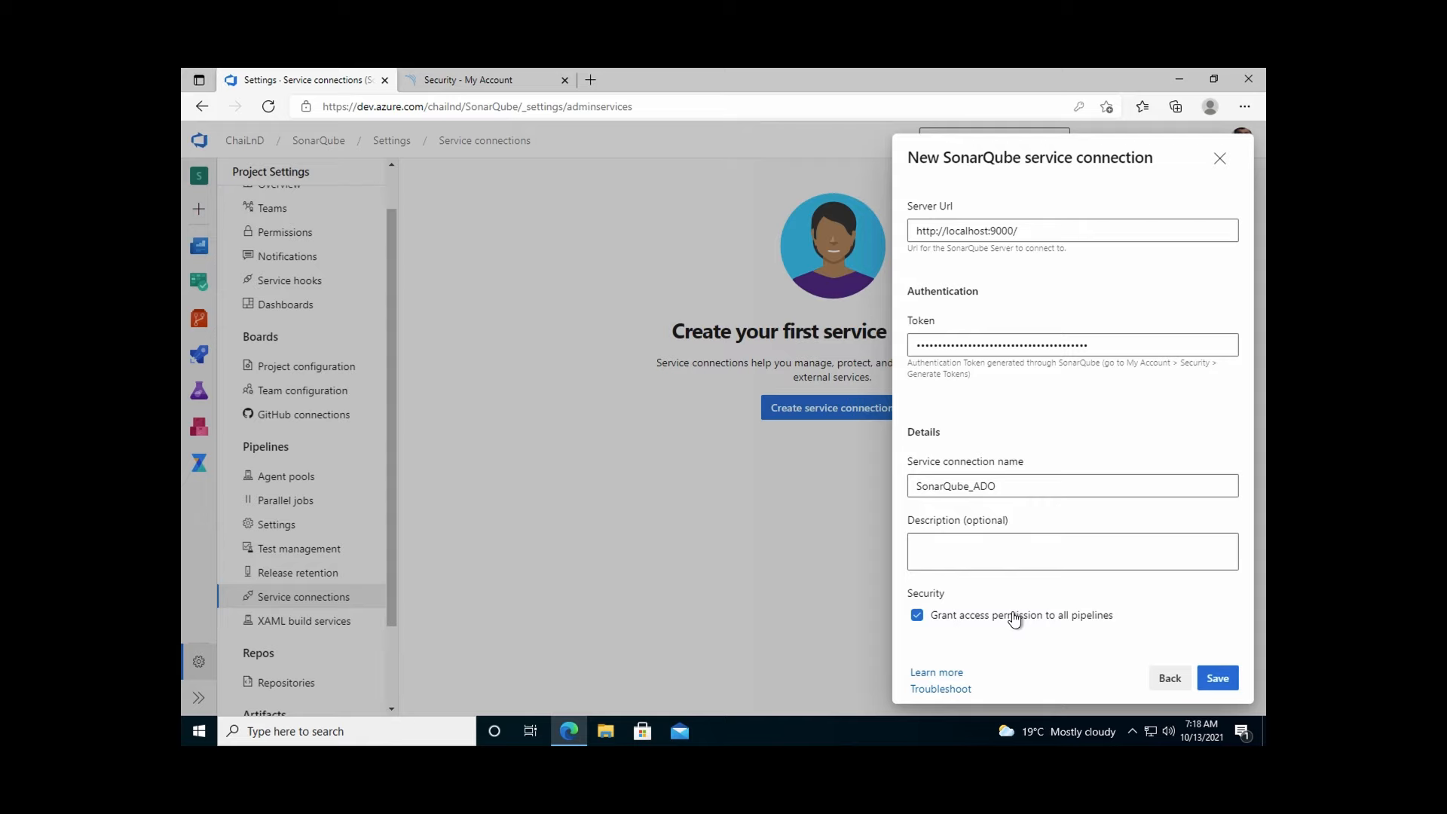
left_click(1215, 677)
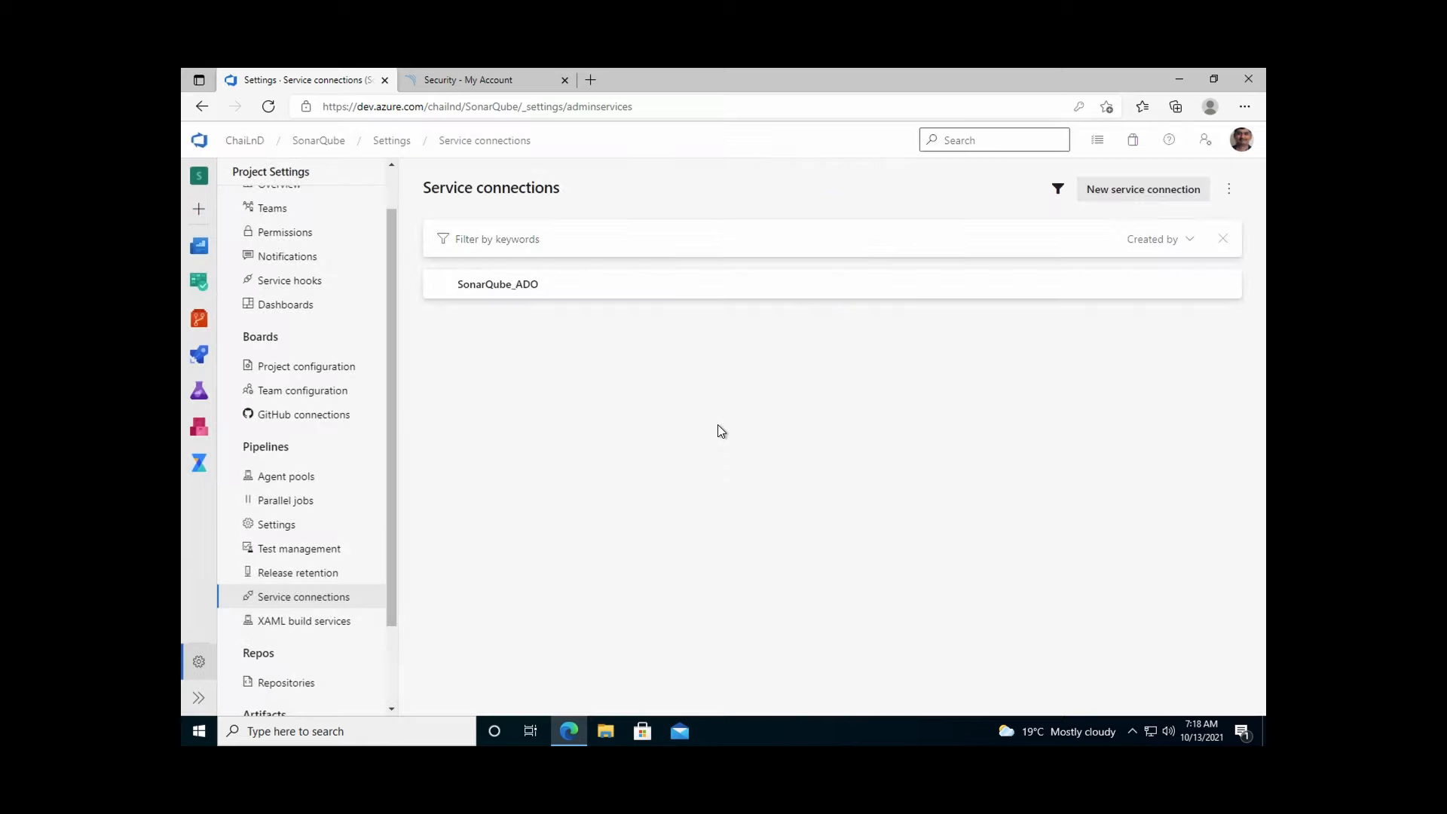
Step: Open the project's pipelines and start creating a pipeline with the classic editor
mouse_move(199, 354)
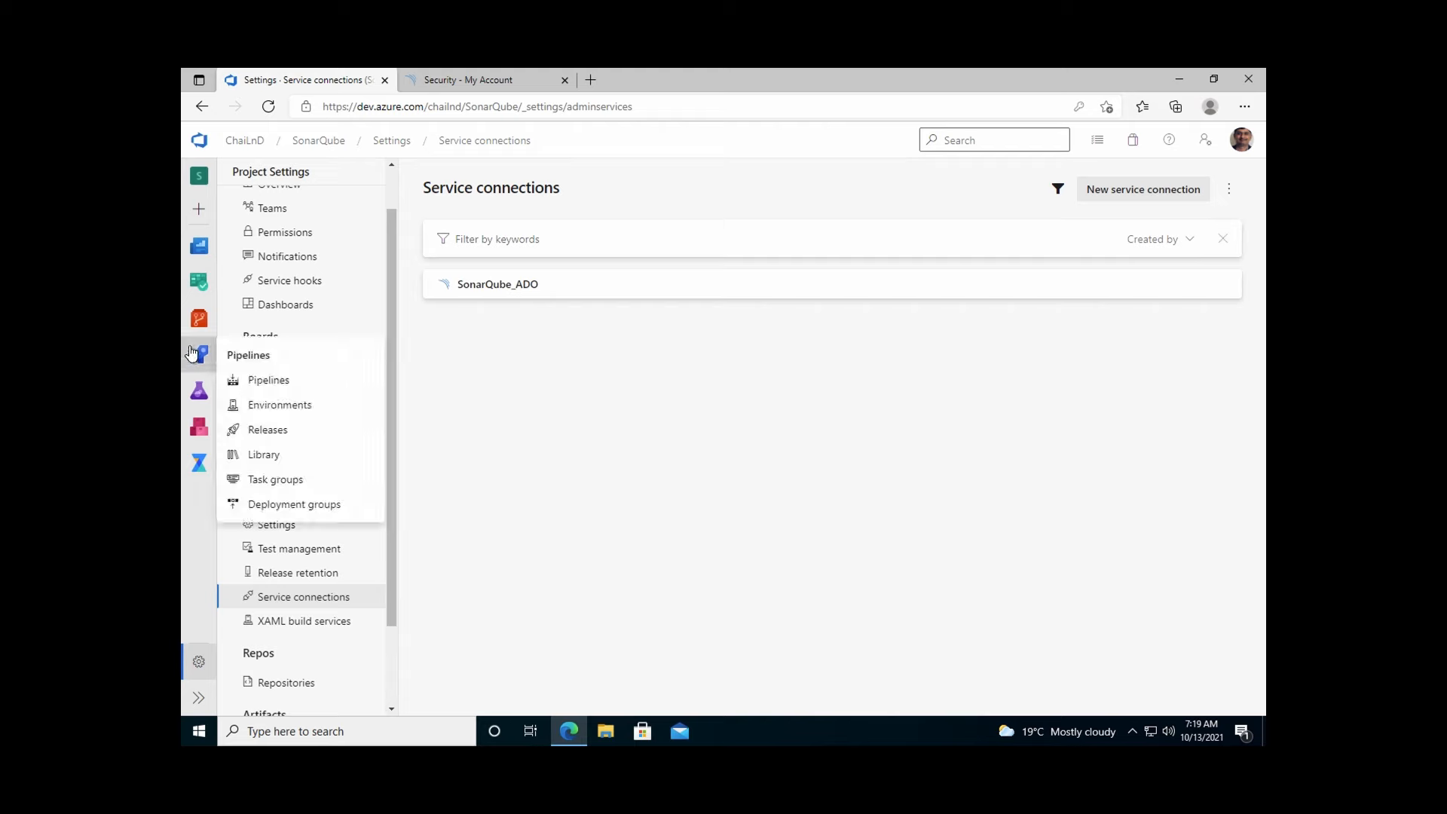
left_click(273, 387)
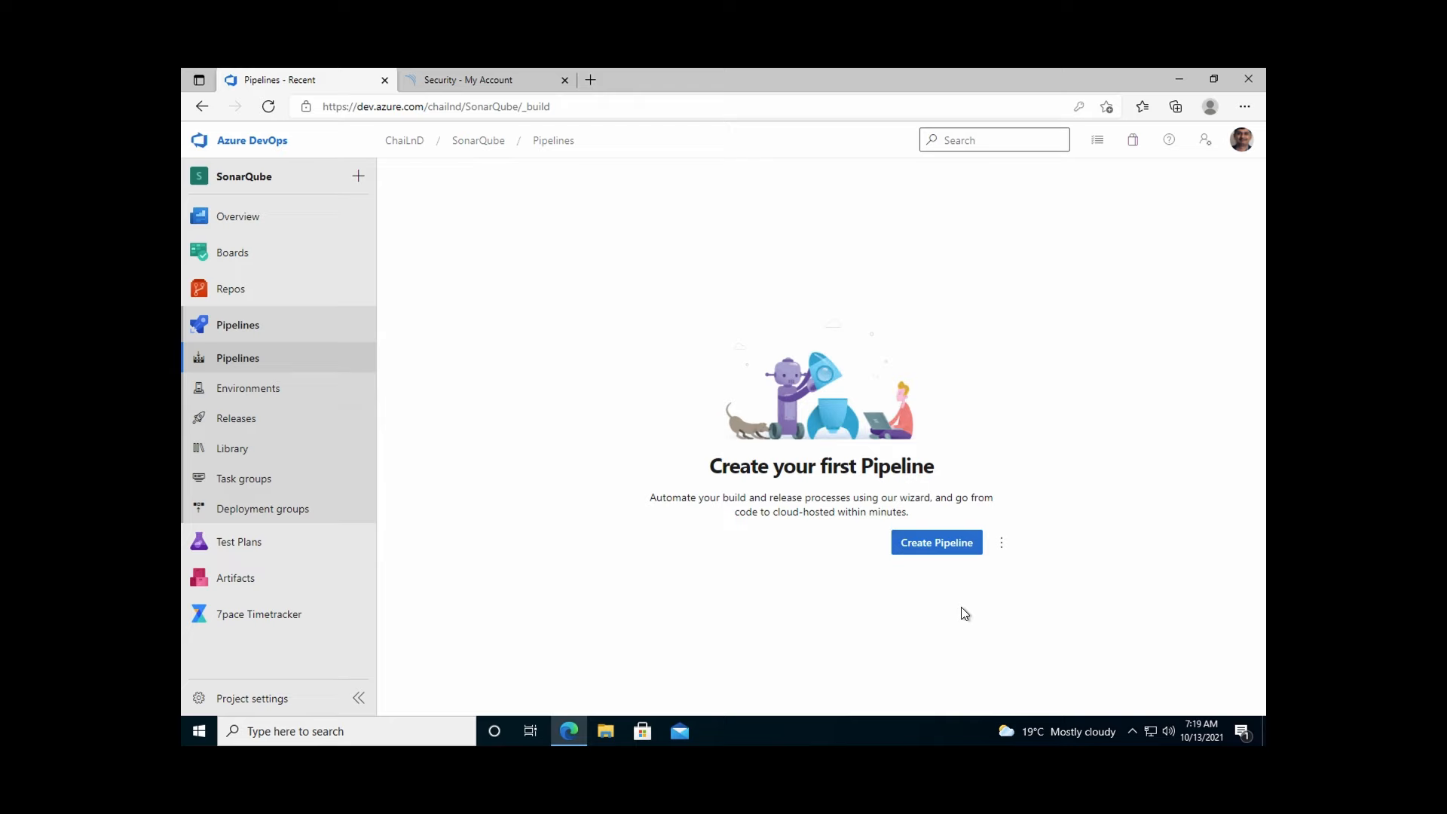
left_click(938, 547)
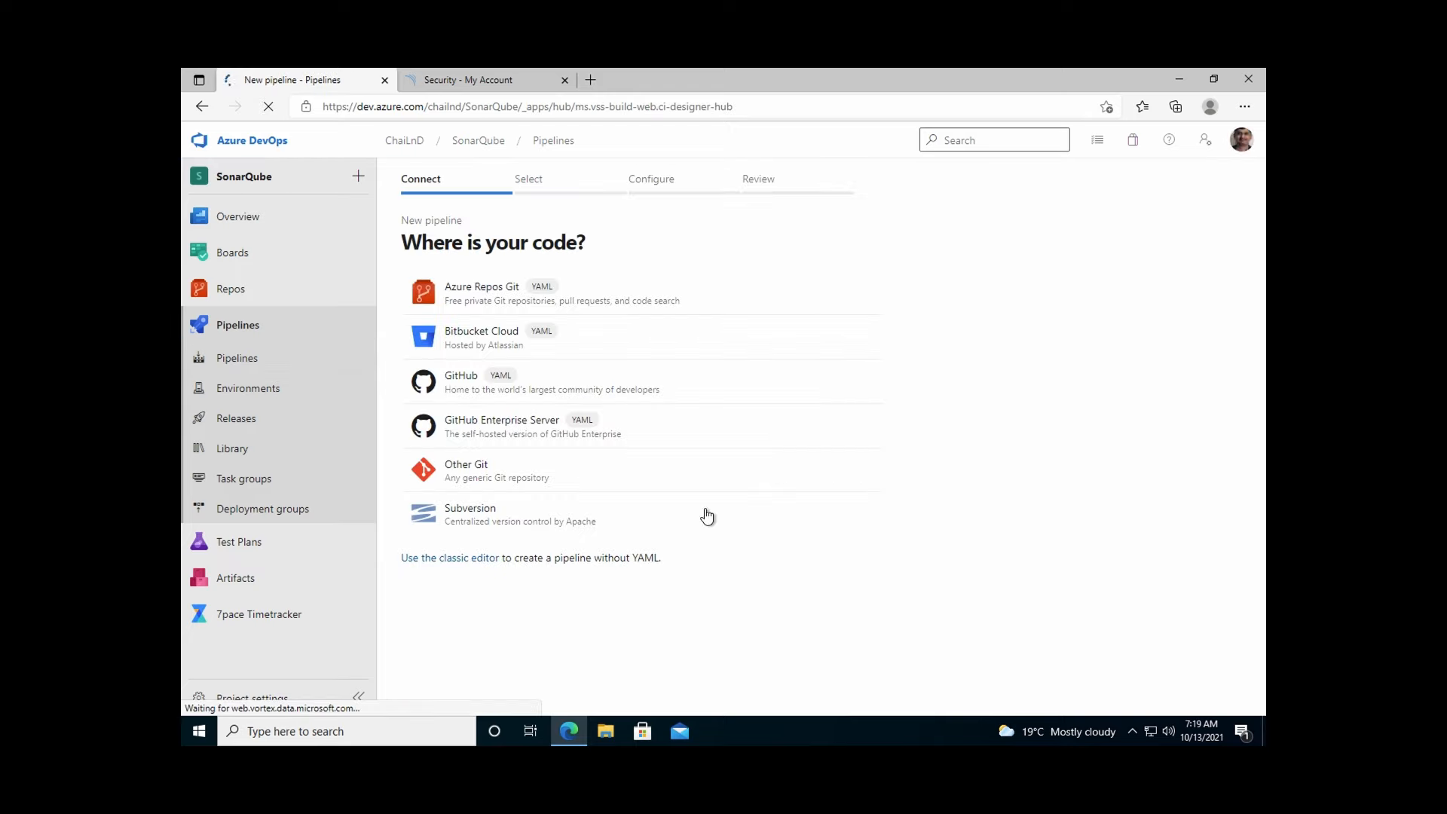
left_click(454, 559)
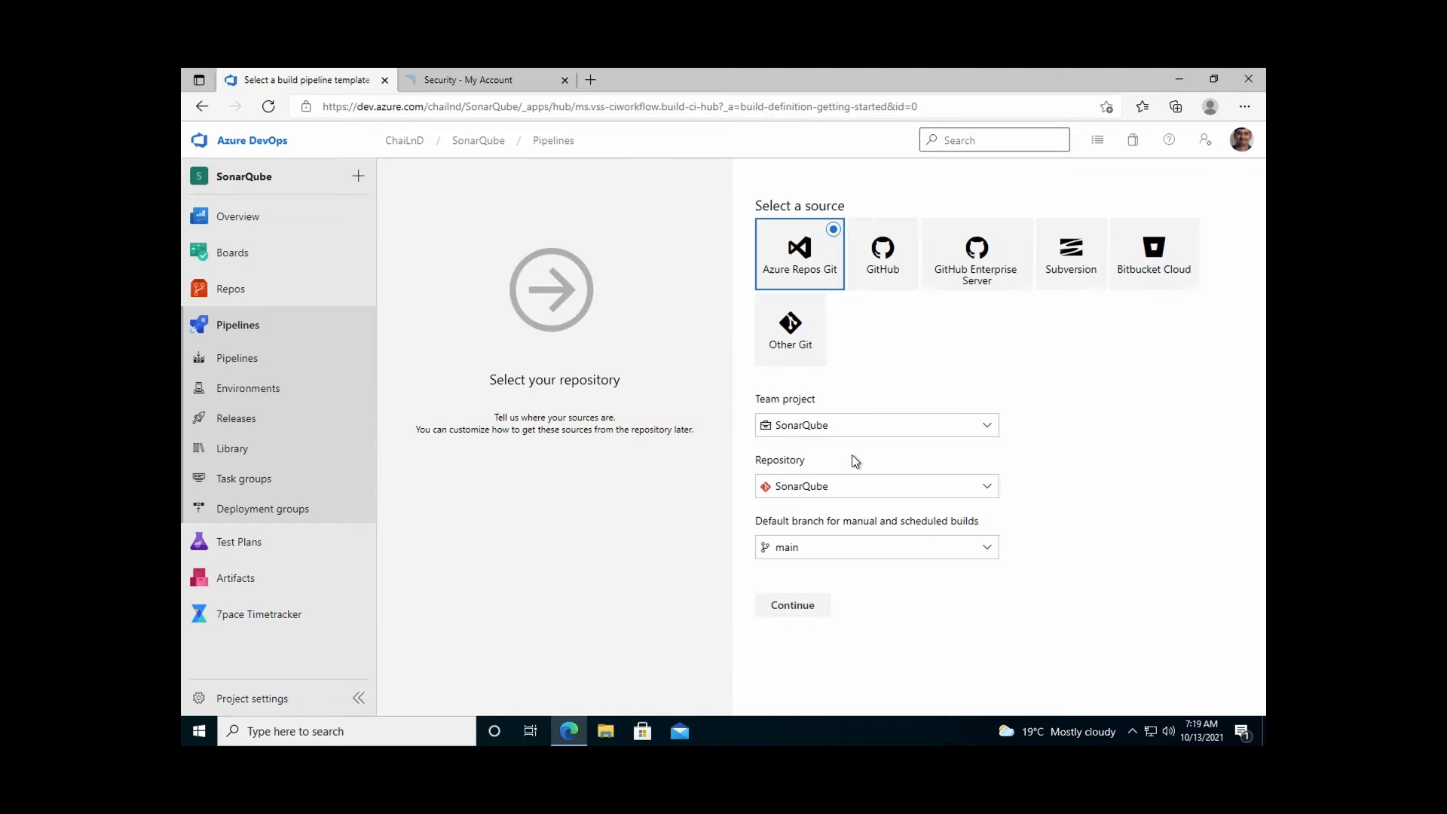
Step: Use the main branch of the SonarQube repository in Azure Repos Git as source and start with an empty job
left_click(837, 493)
left_click(837, 494)
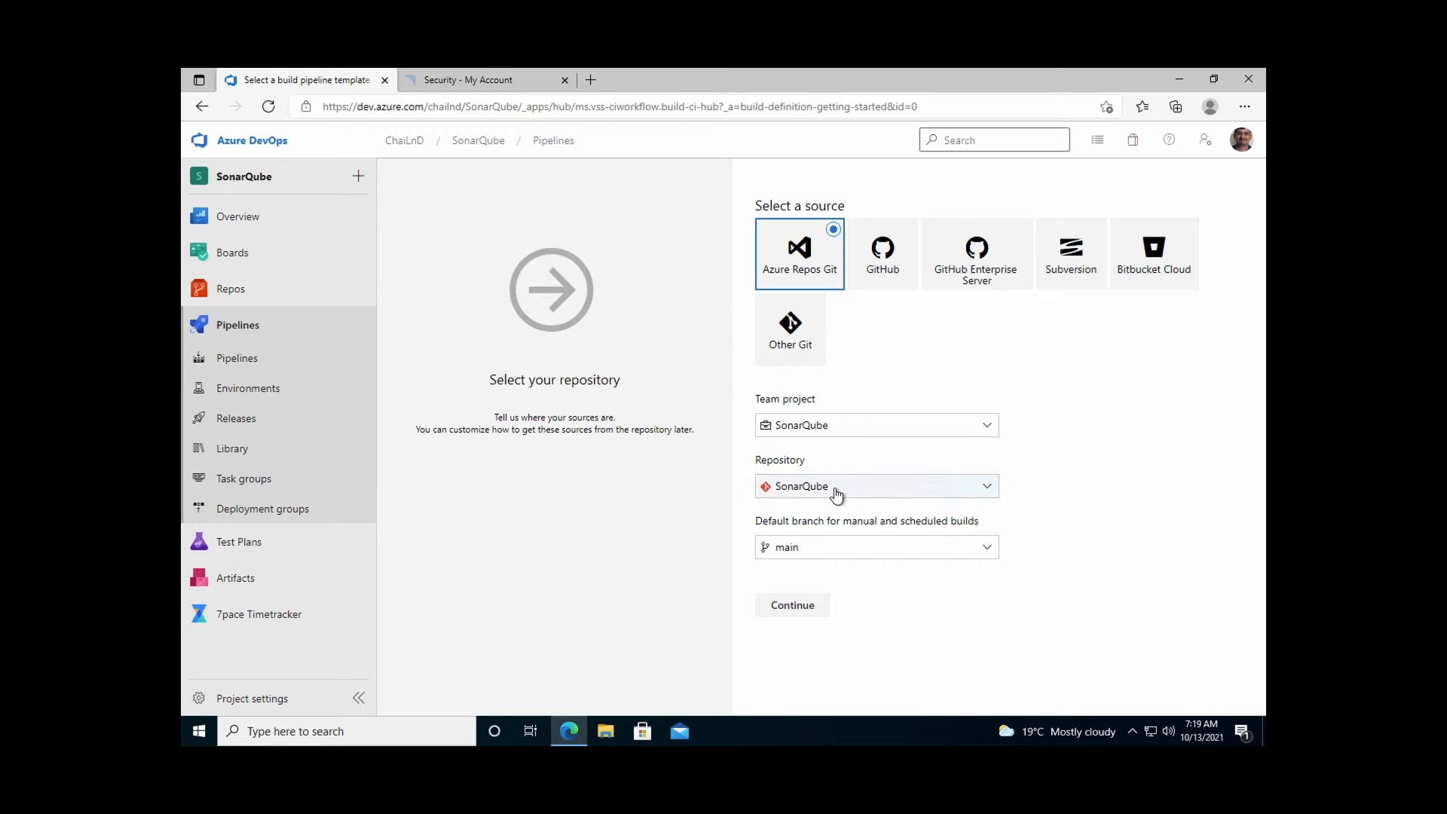
left_click(859, 548)
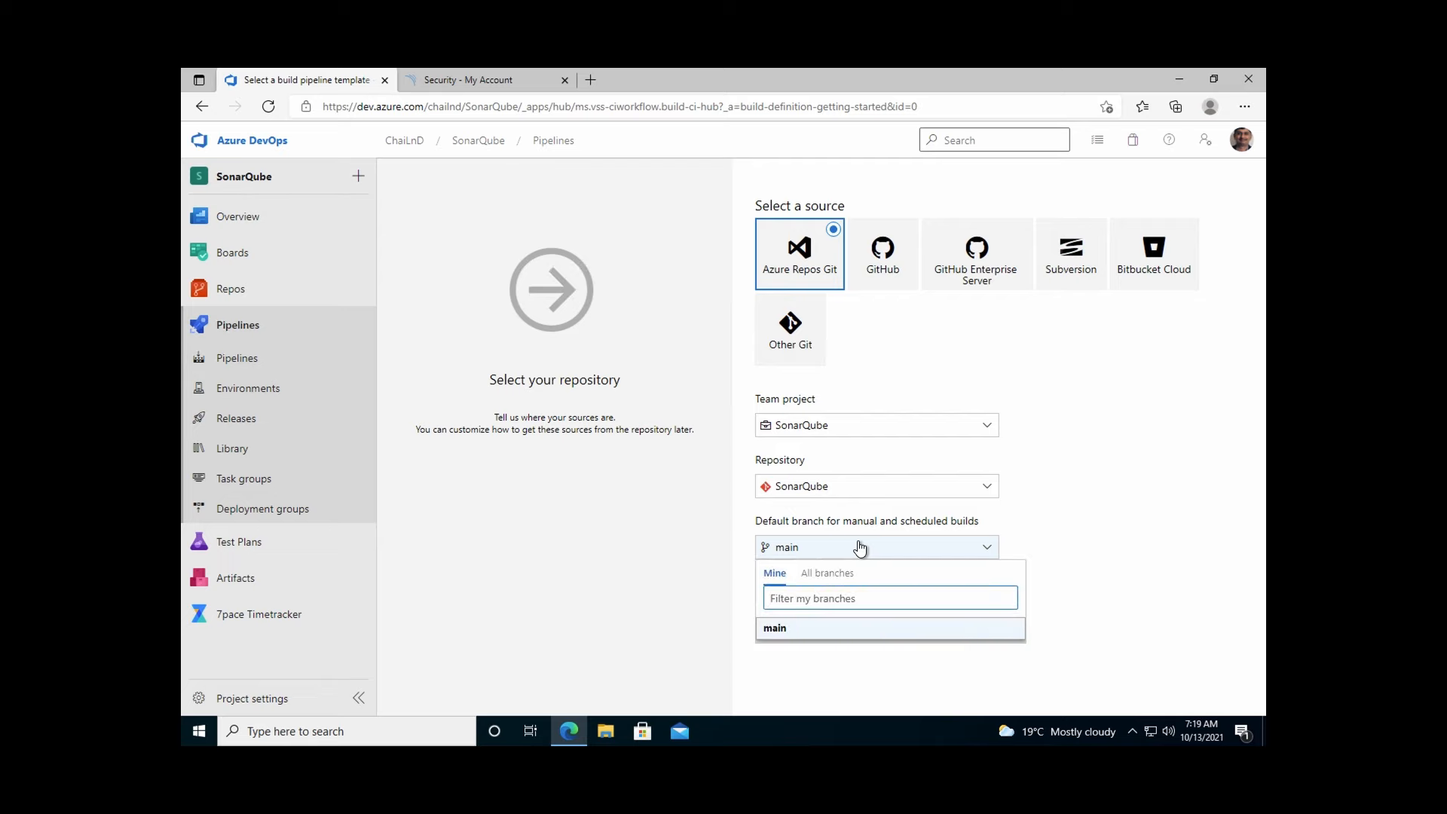
left_click(860, 547)
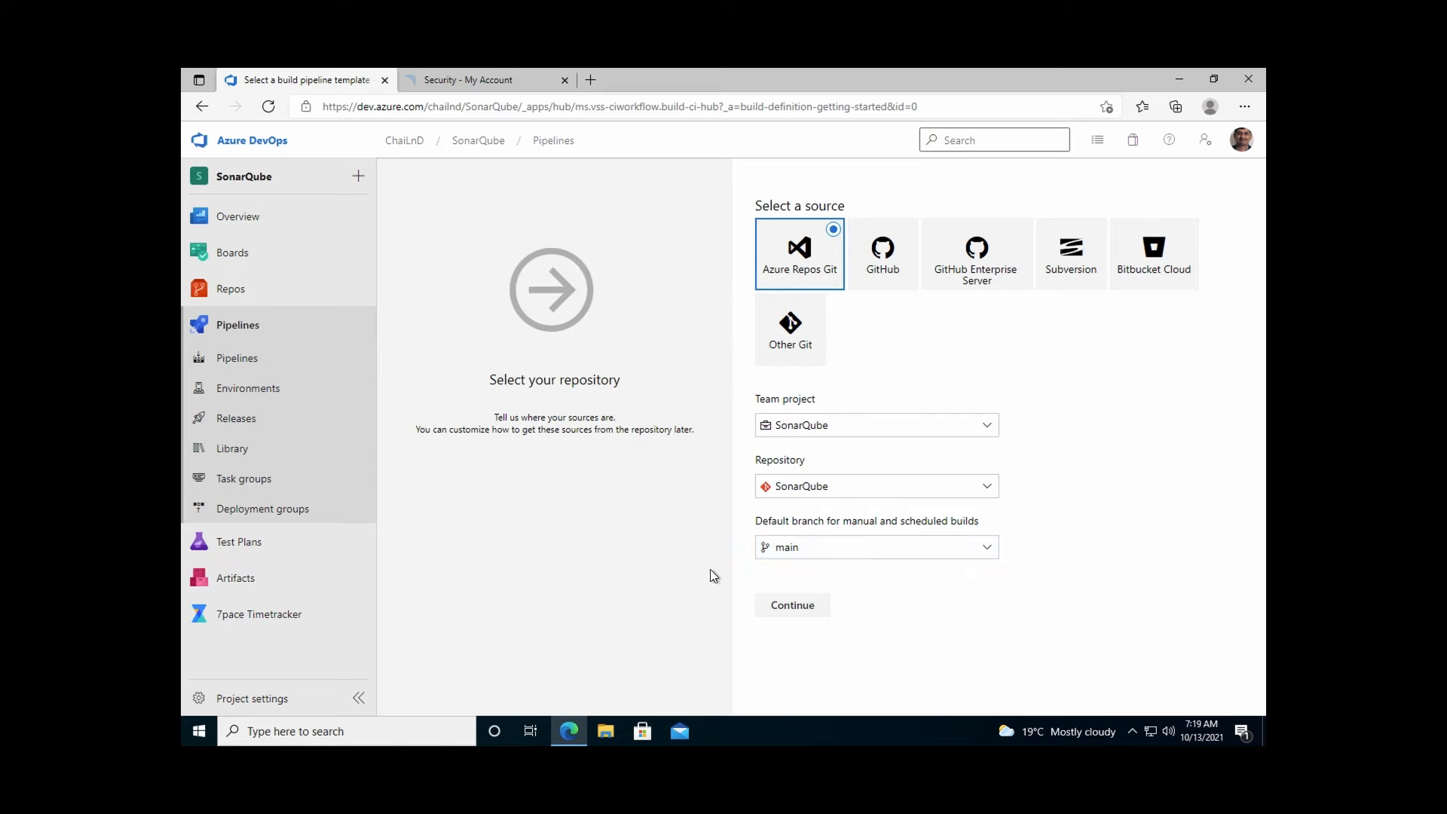
left_click(798, 607)
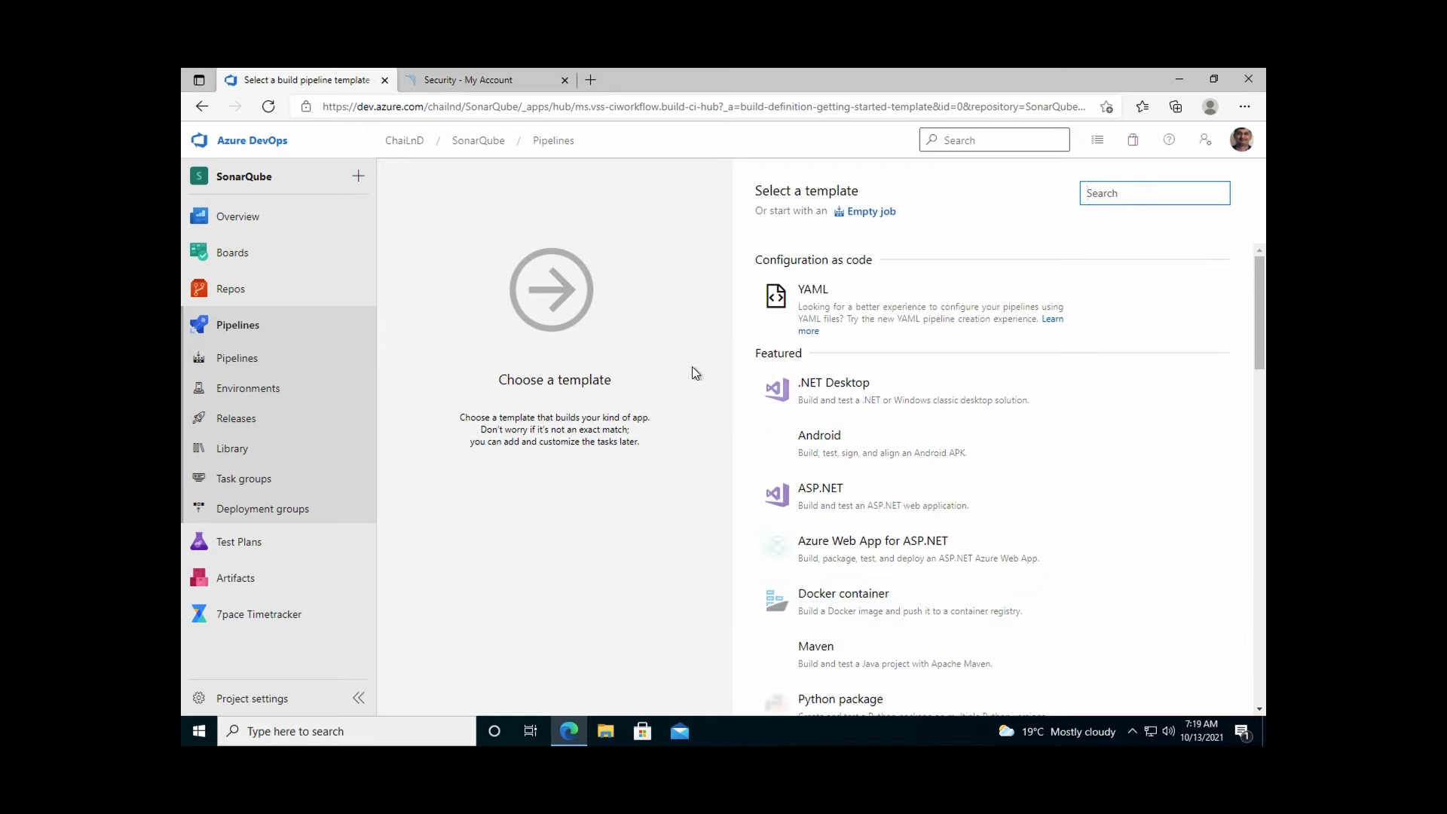
left_click(855, 214)
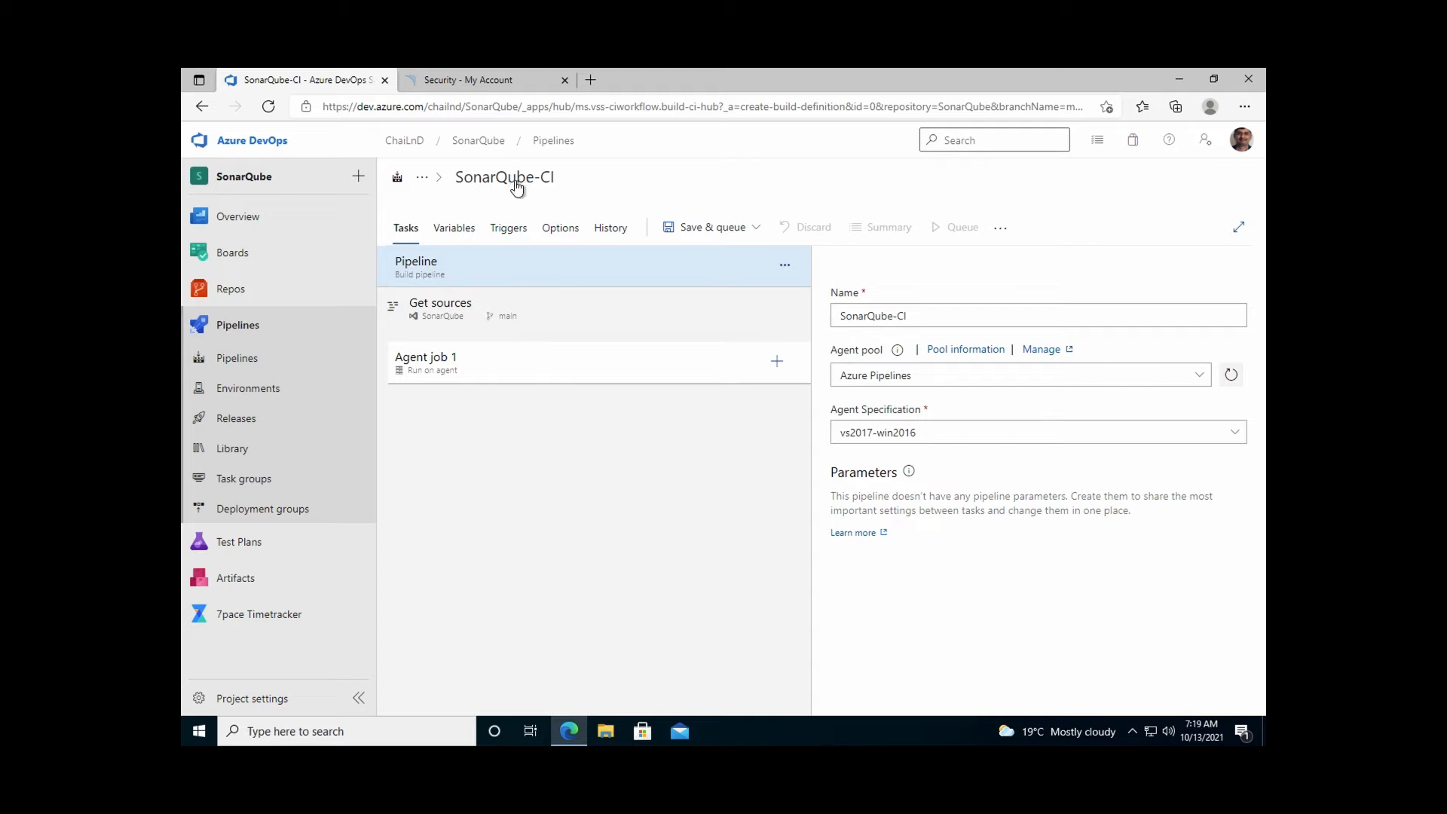
left_click(485, 80)
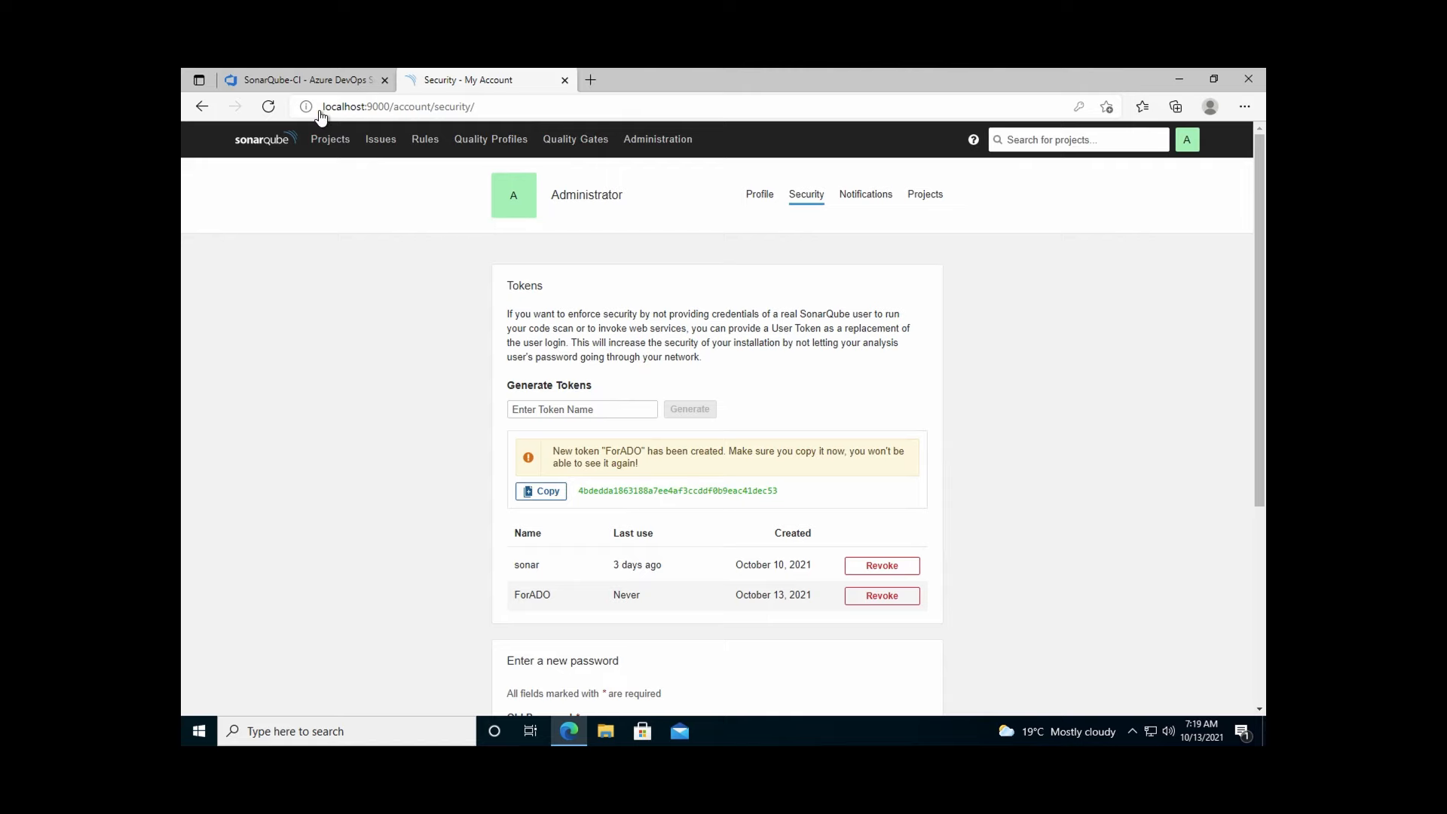
left_click(312, 80)
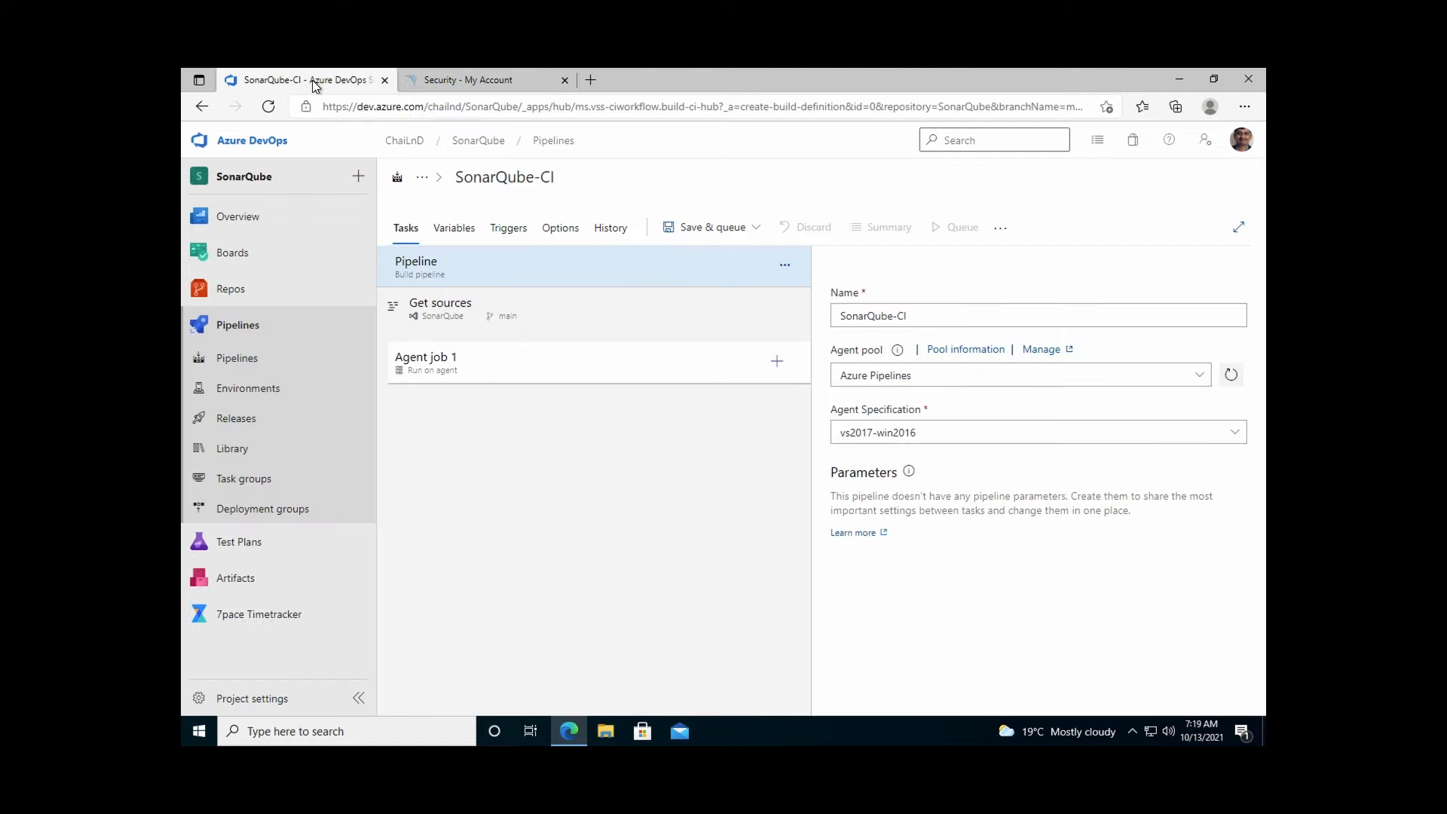
Step: Open the Windows Services console with services.msc, check the status of the Azure Pipelines Agent service for SonarPool and close the console
key("super+r")
type("services.msc")
key("Return")
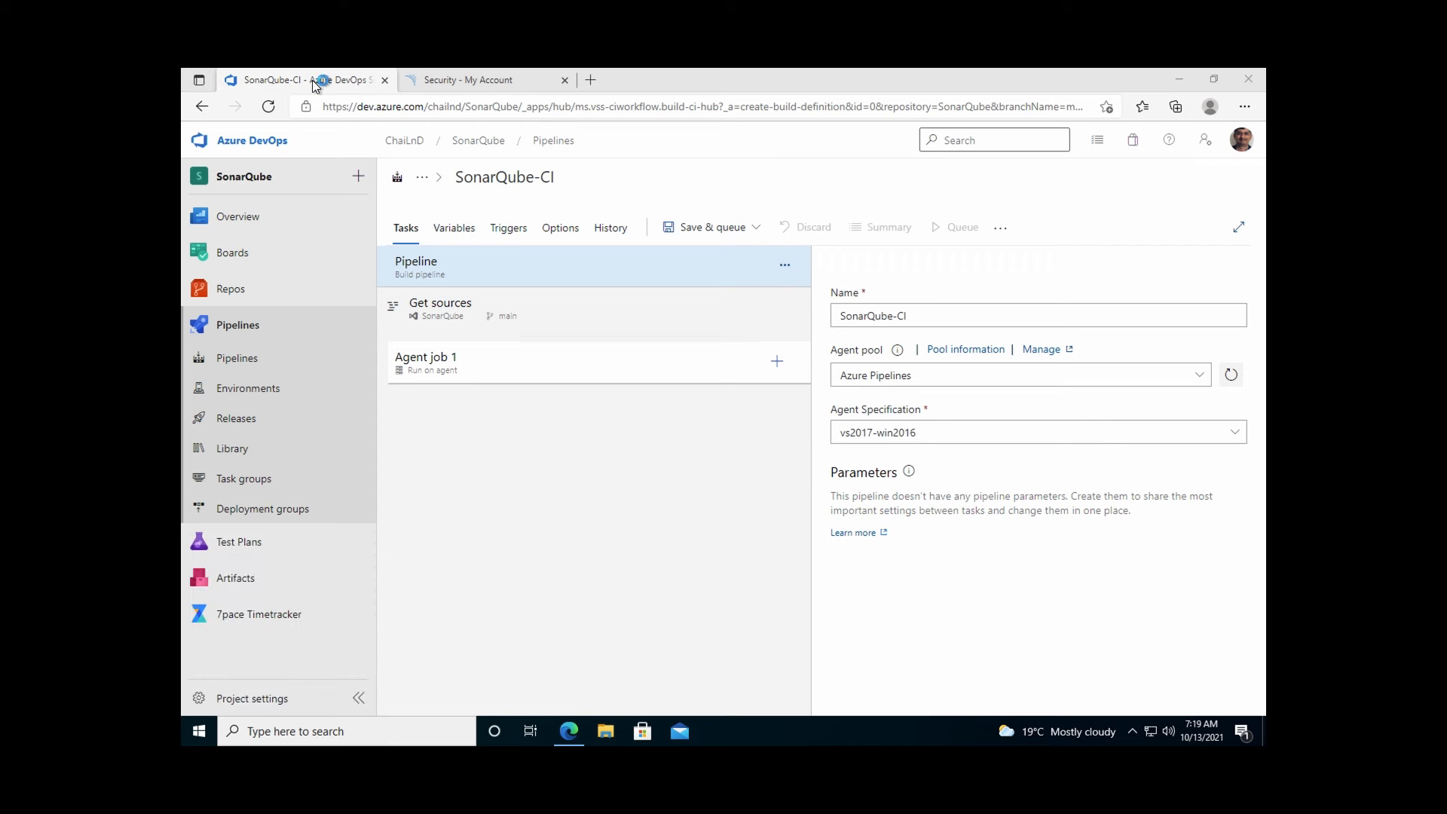
left_click(575, 308)
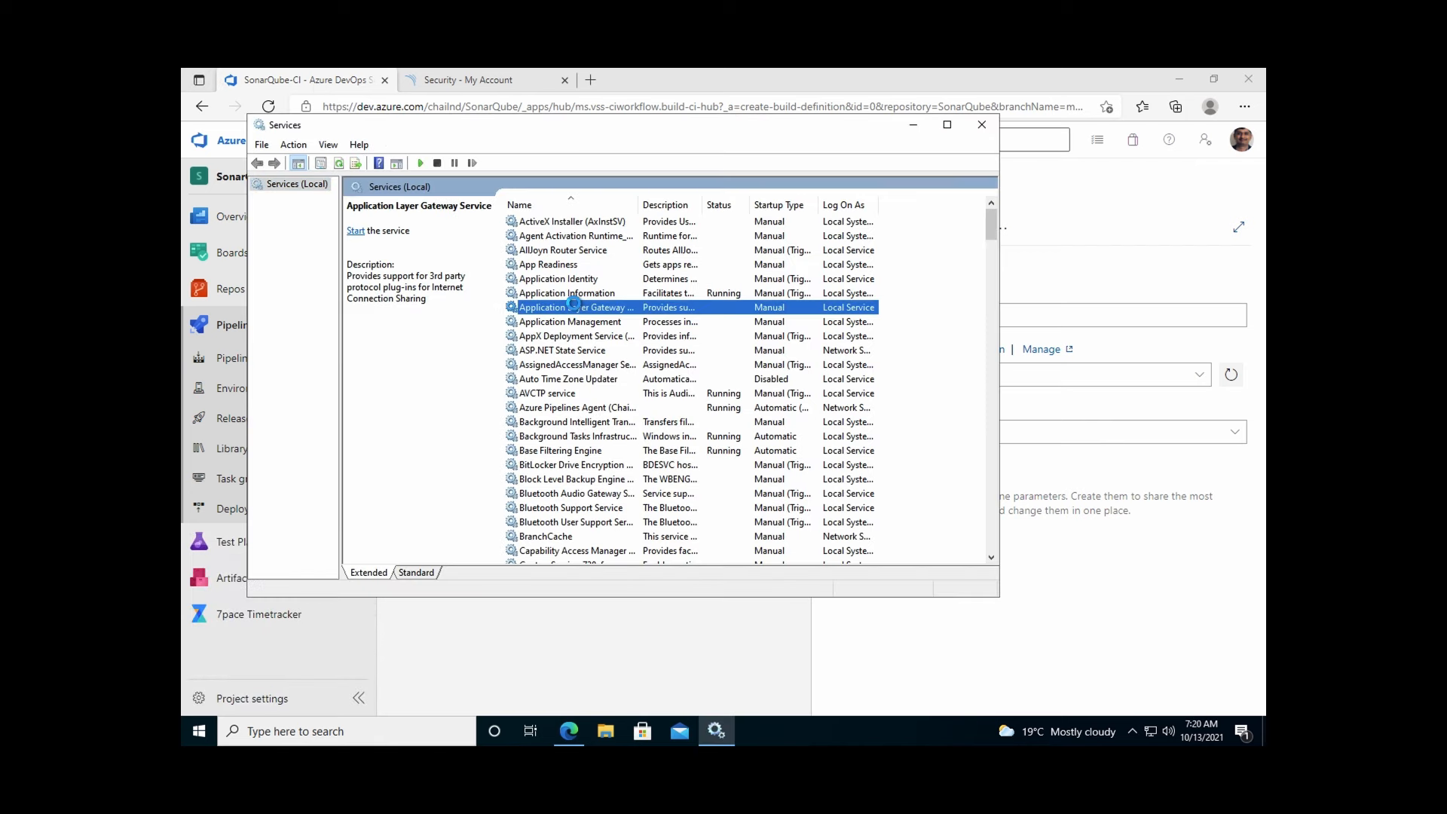
key("v")
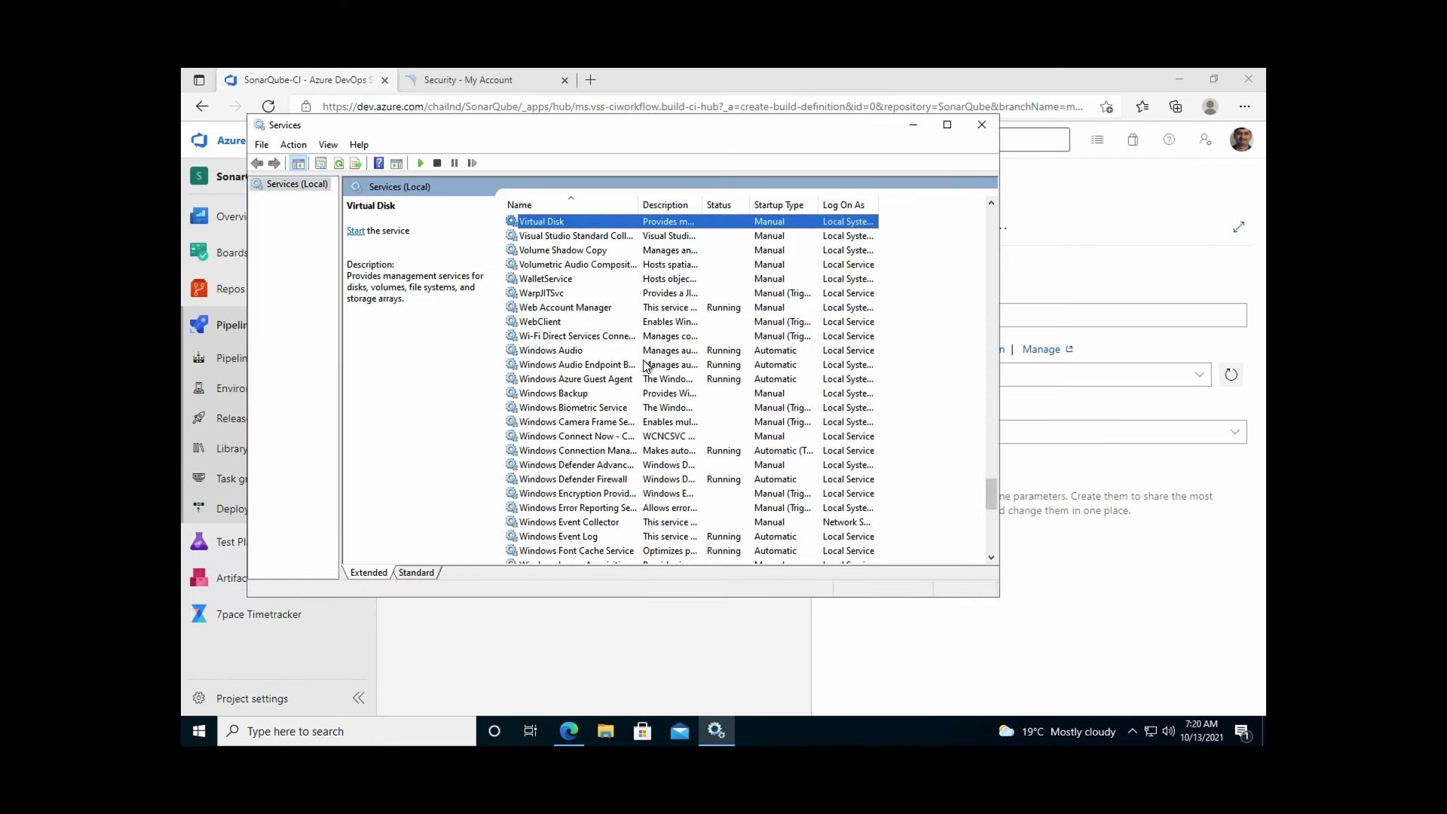
left_click(584, 365)
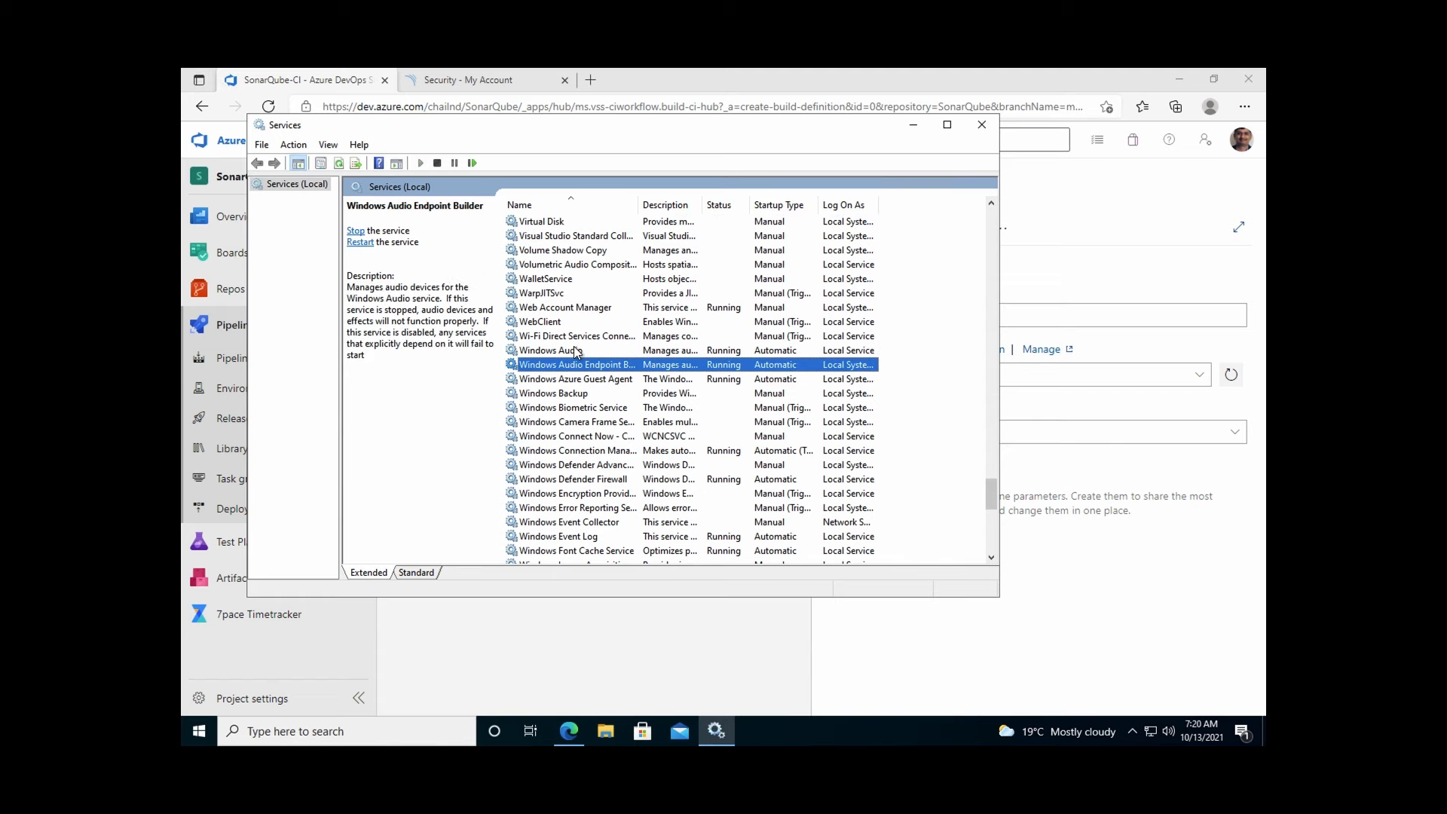
key("m")
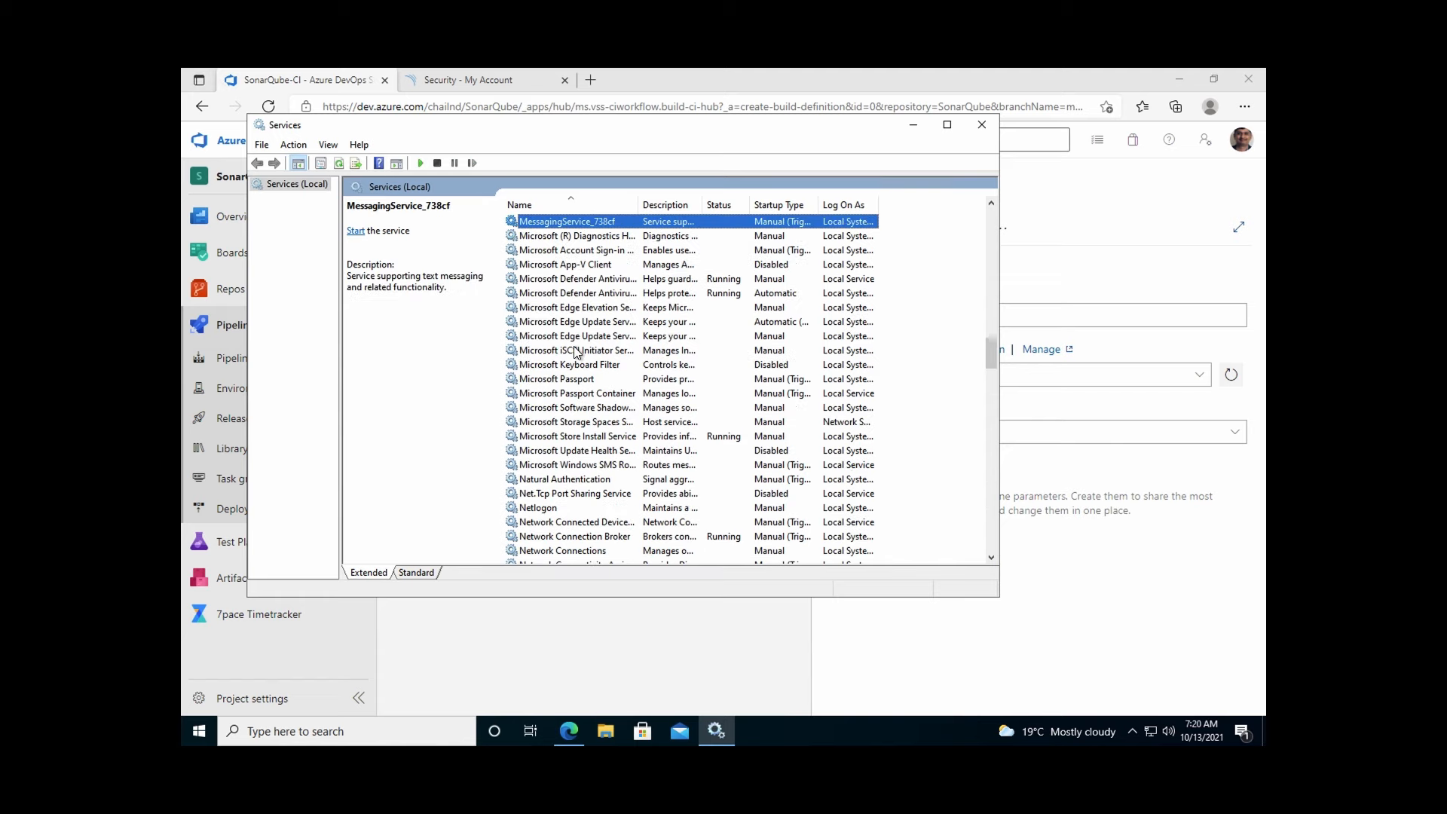
double_click(639, 203)
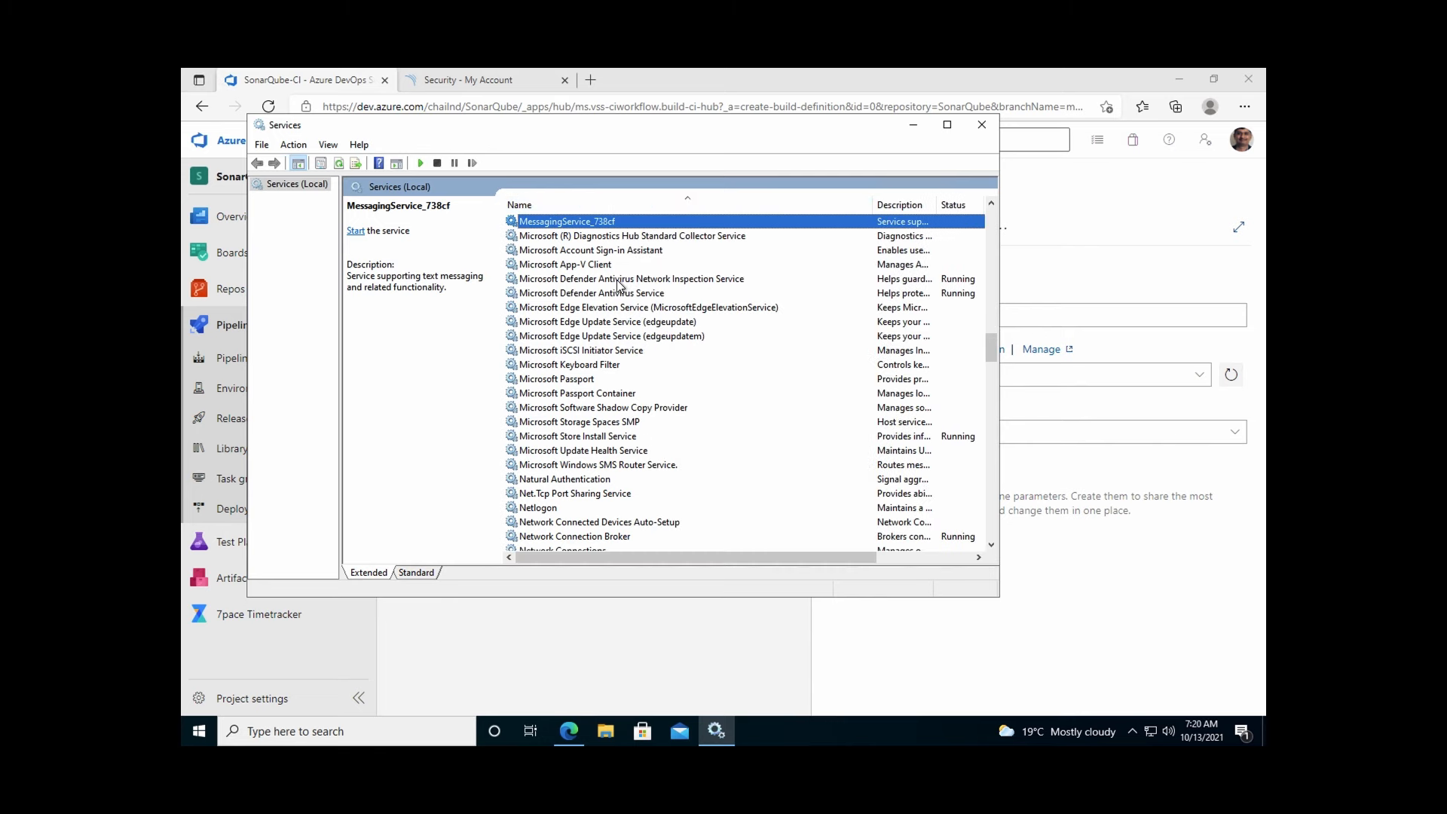
key("a")
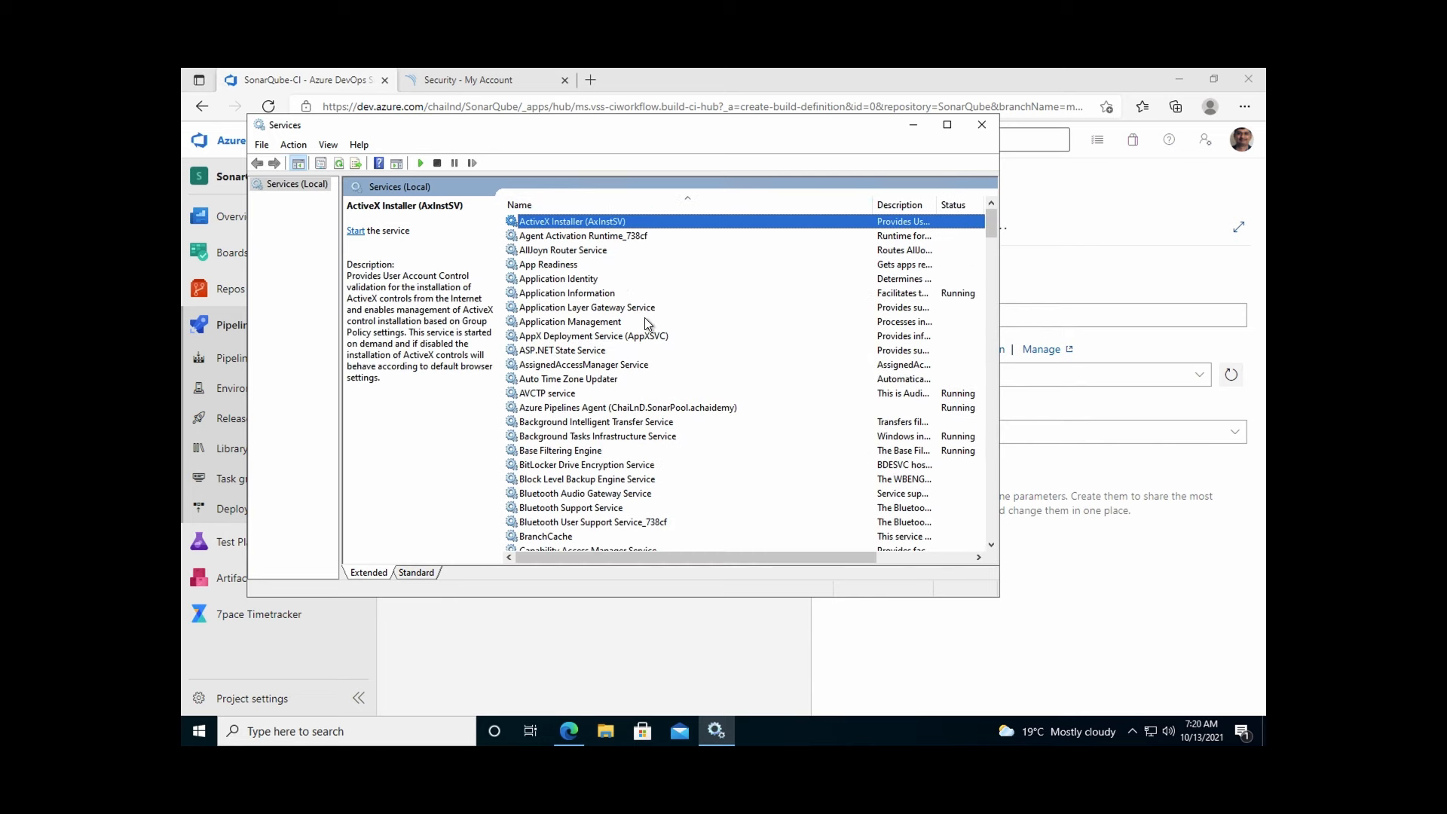
left_click(604, 409)
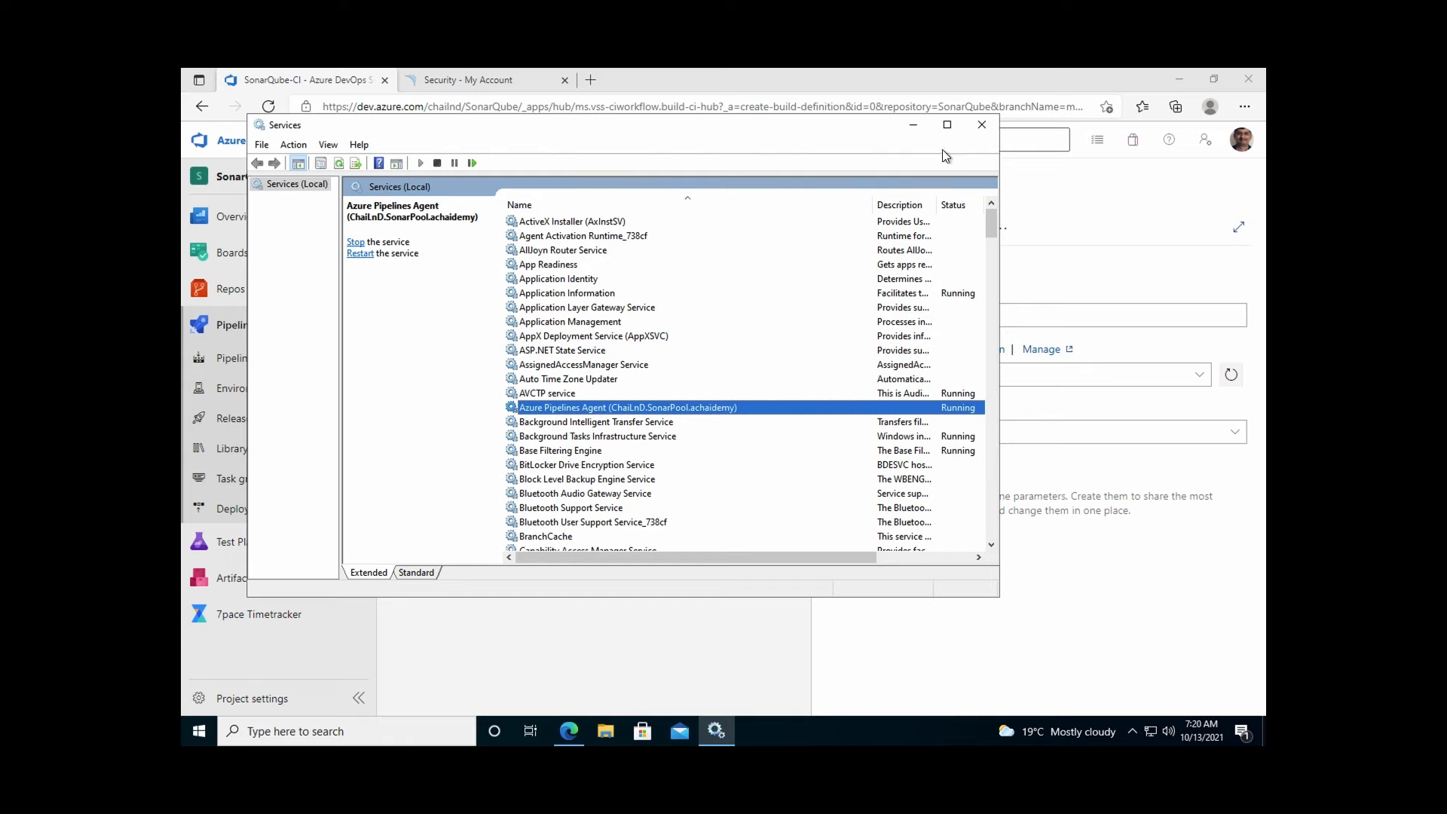
left_click(981, 125)
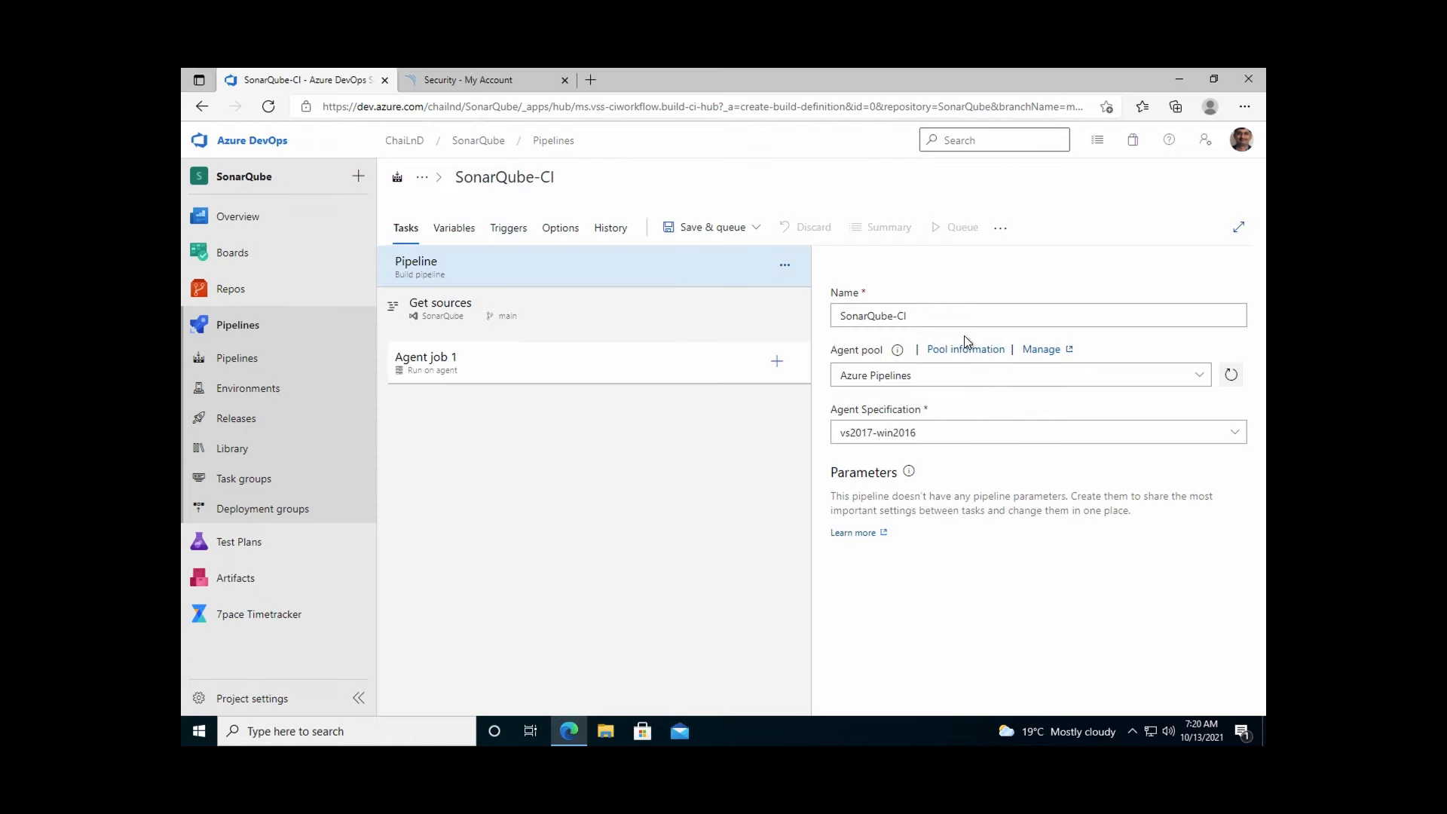
Step: Set the agent pool of the SonarQube-CI pipeline to the private pool SonarPool
left_click(924, 384)
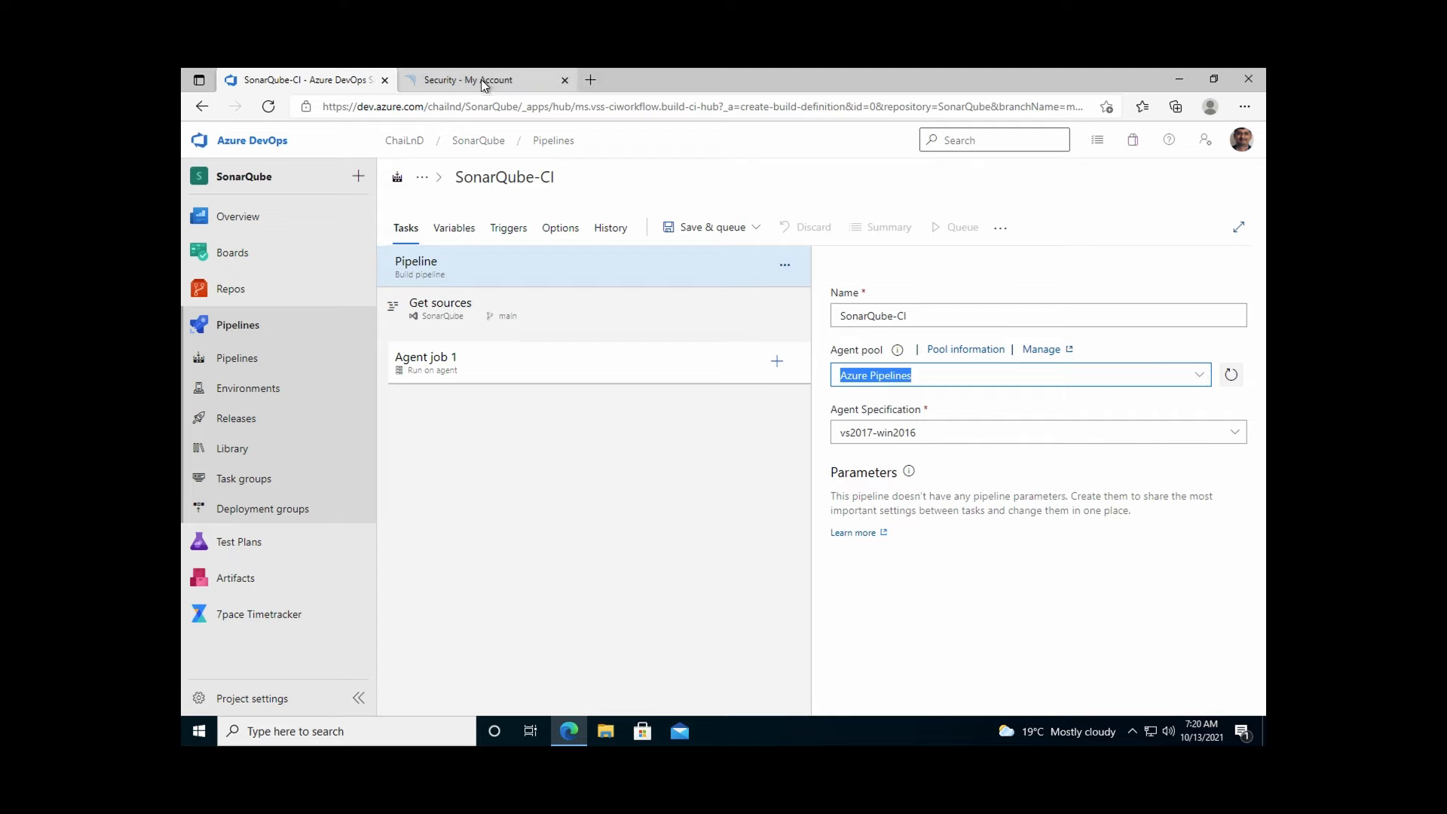
left_click(1199, 375)
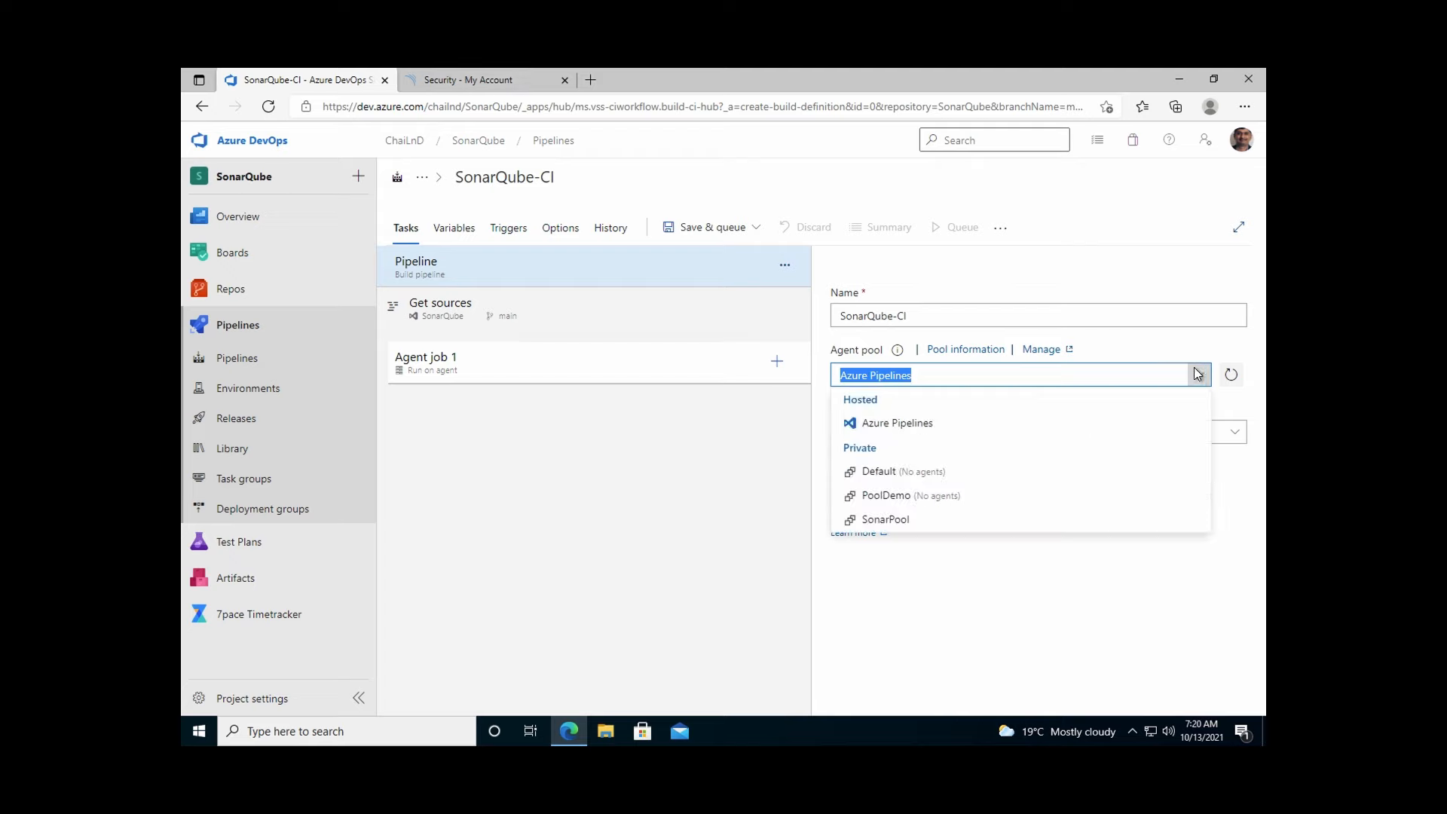
left_click(924, 523)
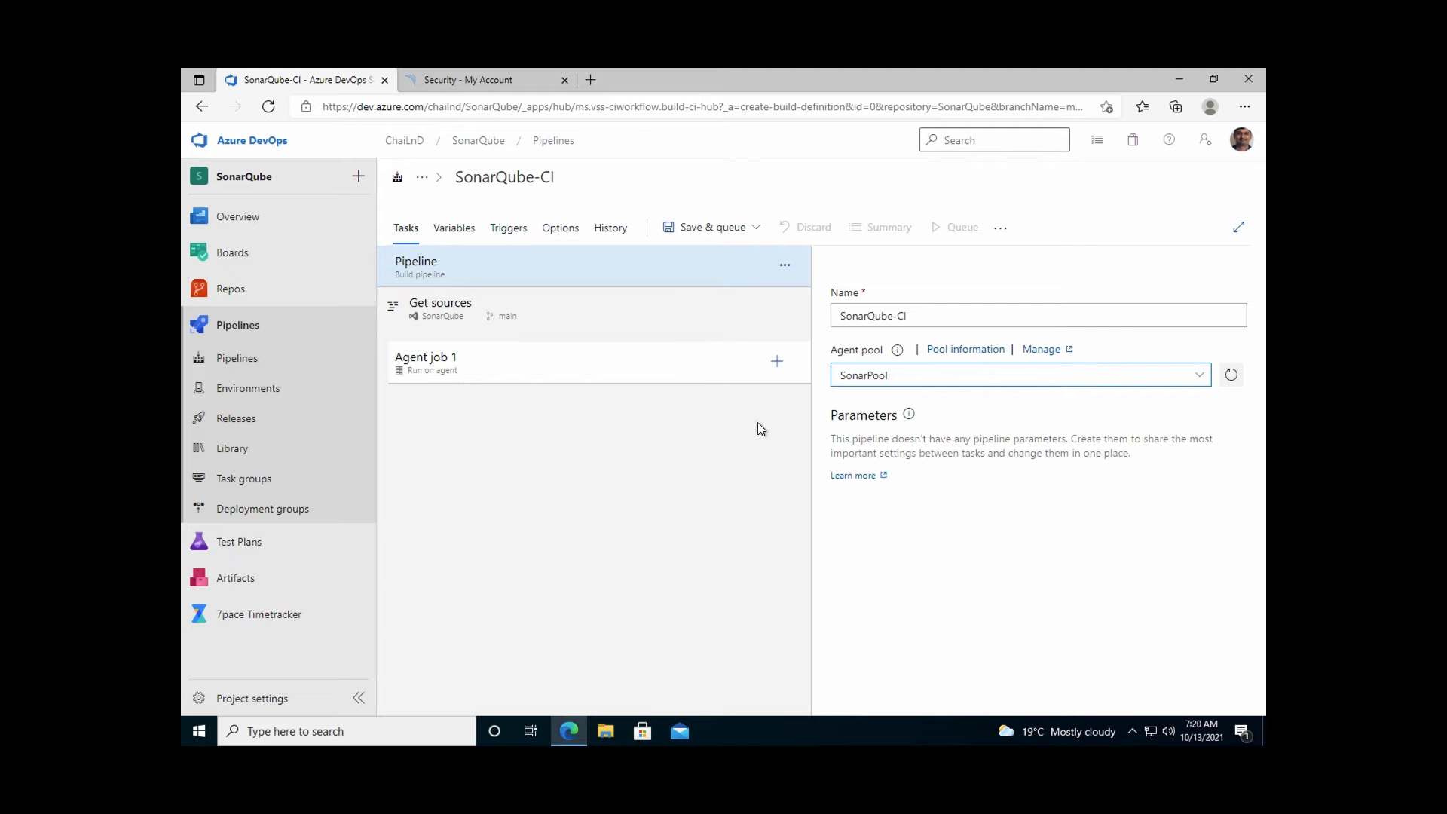
Step: Search the tasks for "dotn" and add the .NET Core task to Agent job 1
left_click(777, 362)
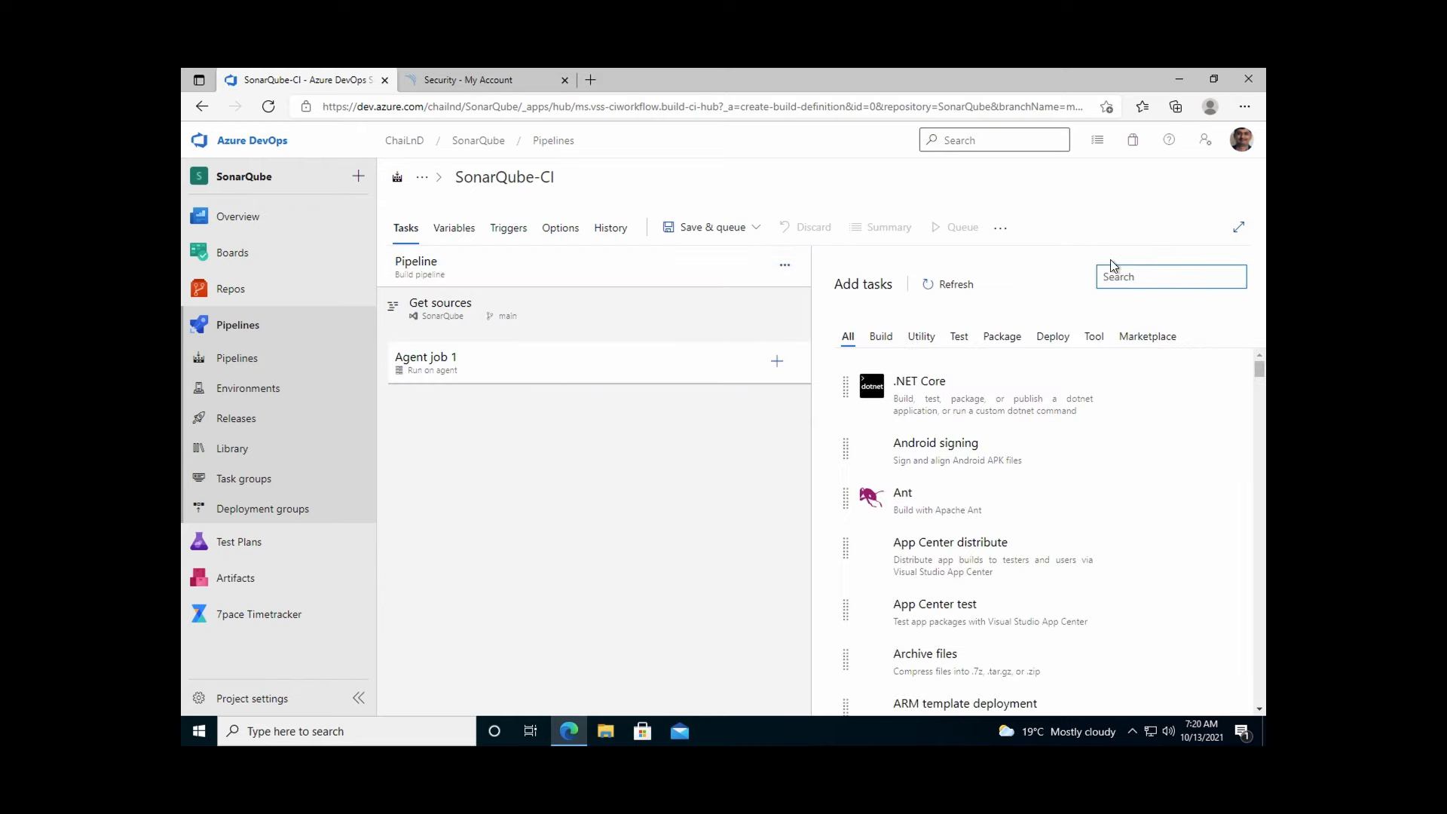
type("dotn")
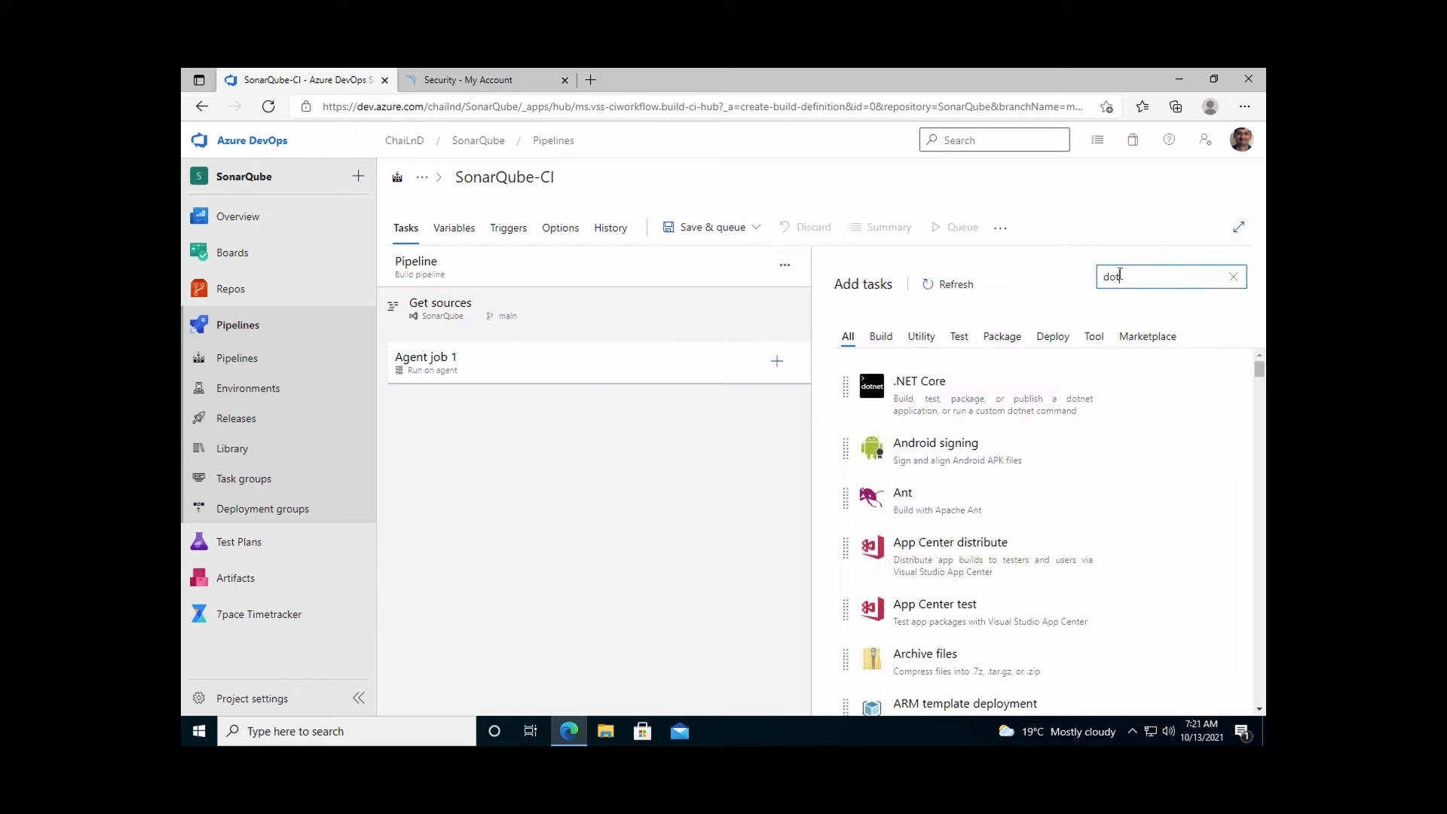
mouse_move(1108, 372)
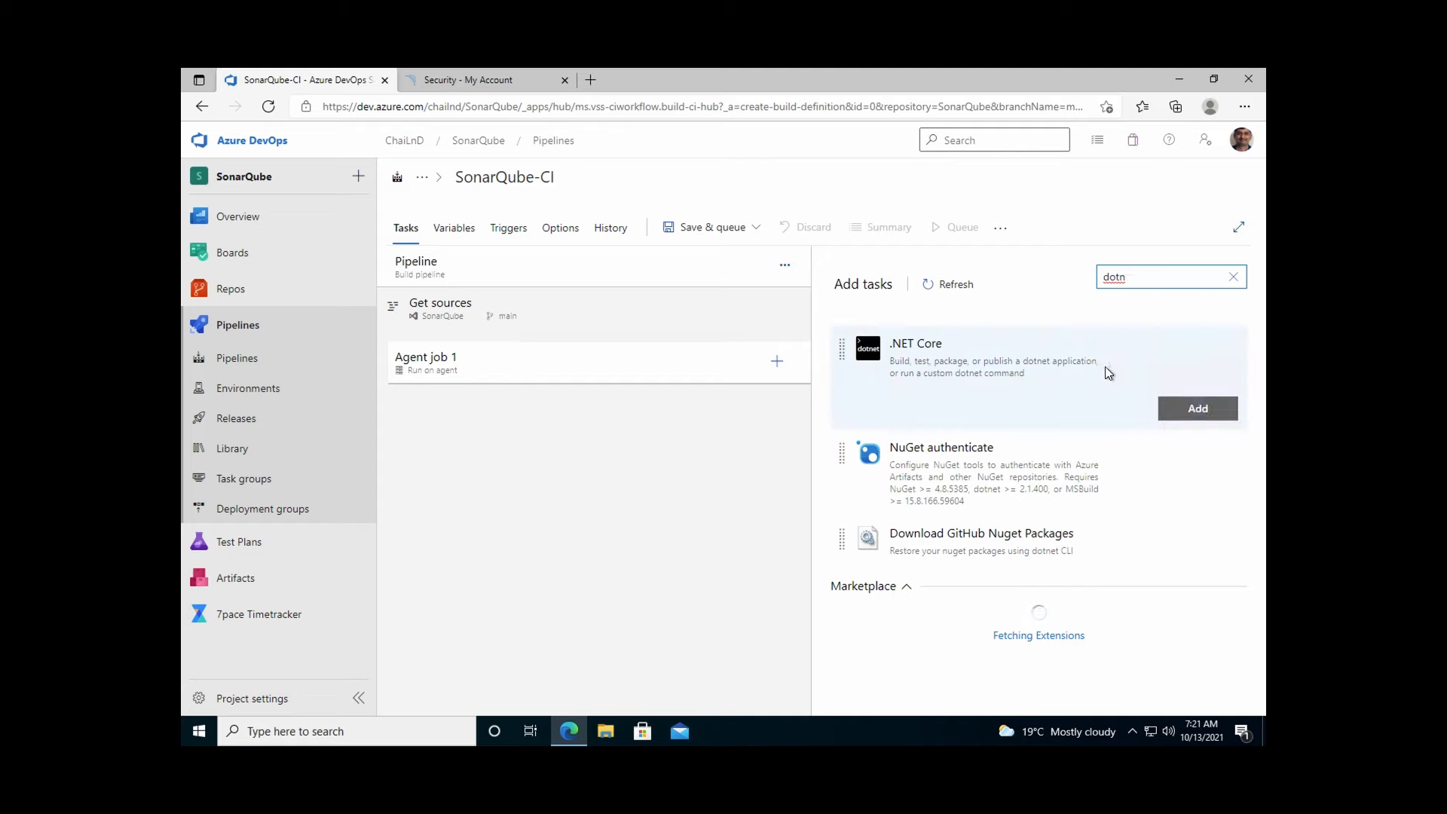
left_click(1199, 409)
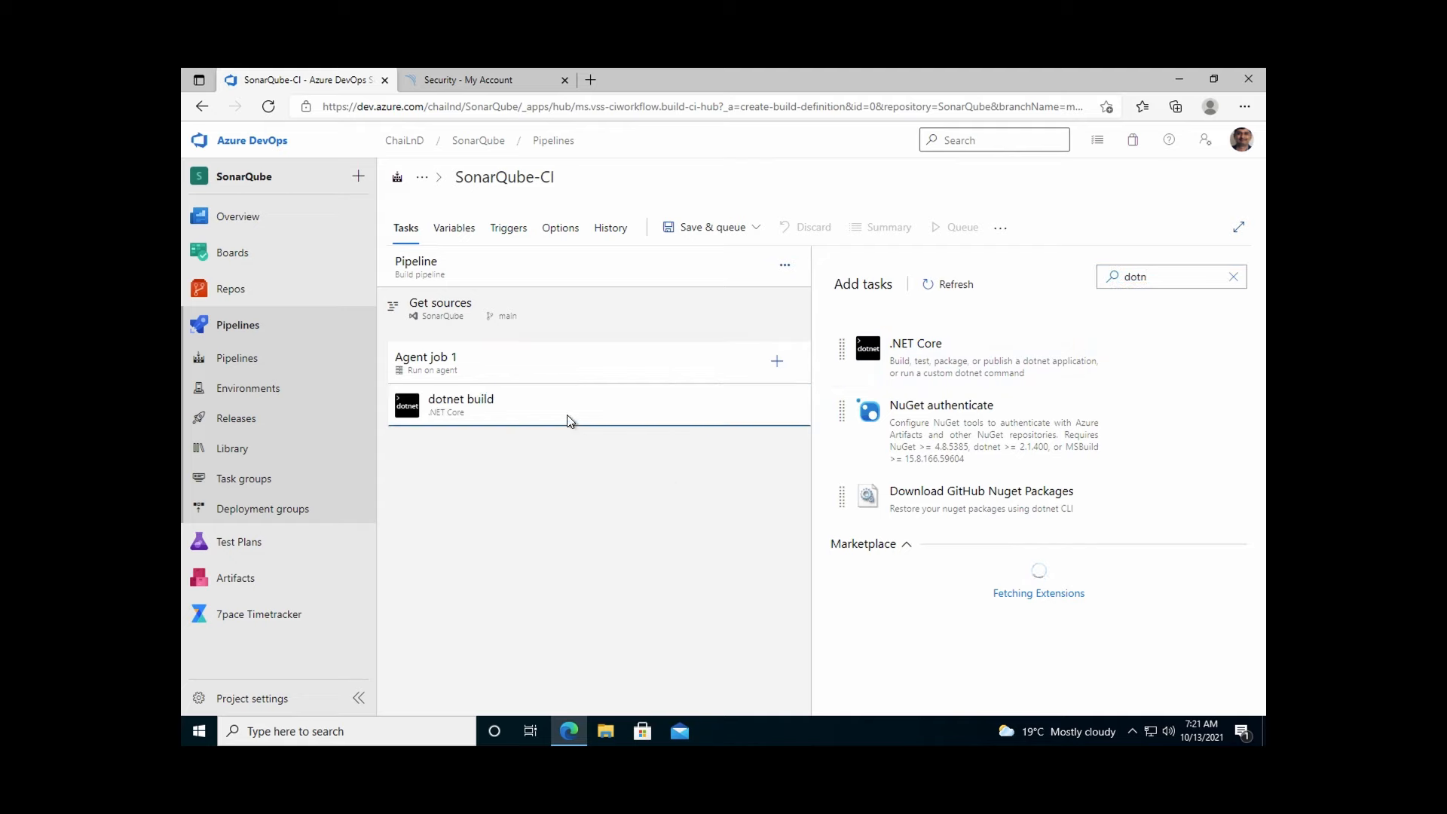
Step: Set the project path of the dotnet build task to *.csproj and open the list of tasks available for Agent job 1
left_click(559, 413)
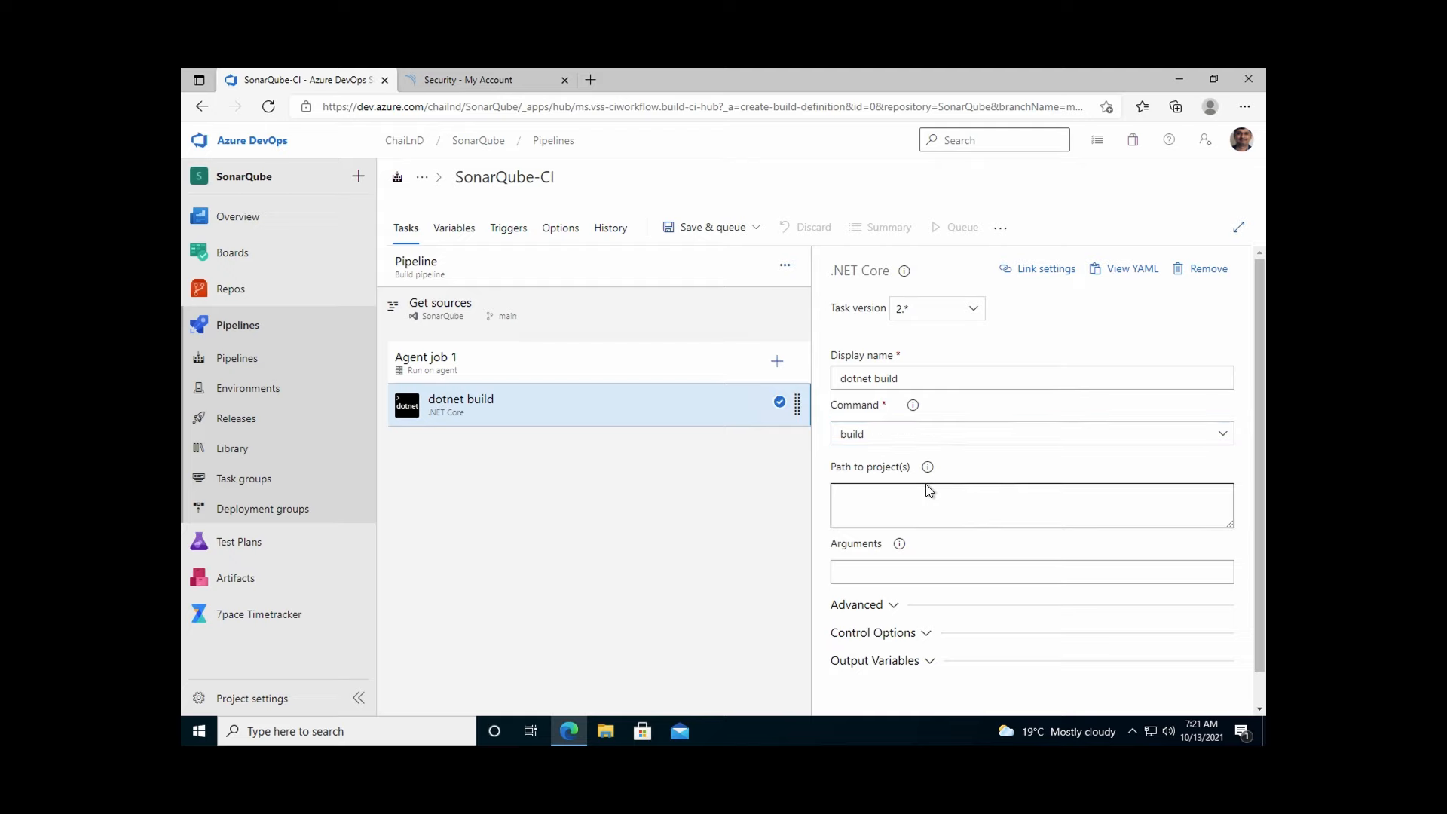
left_click(920, 503)
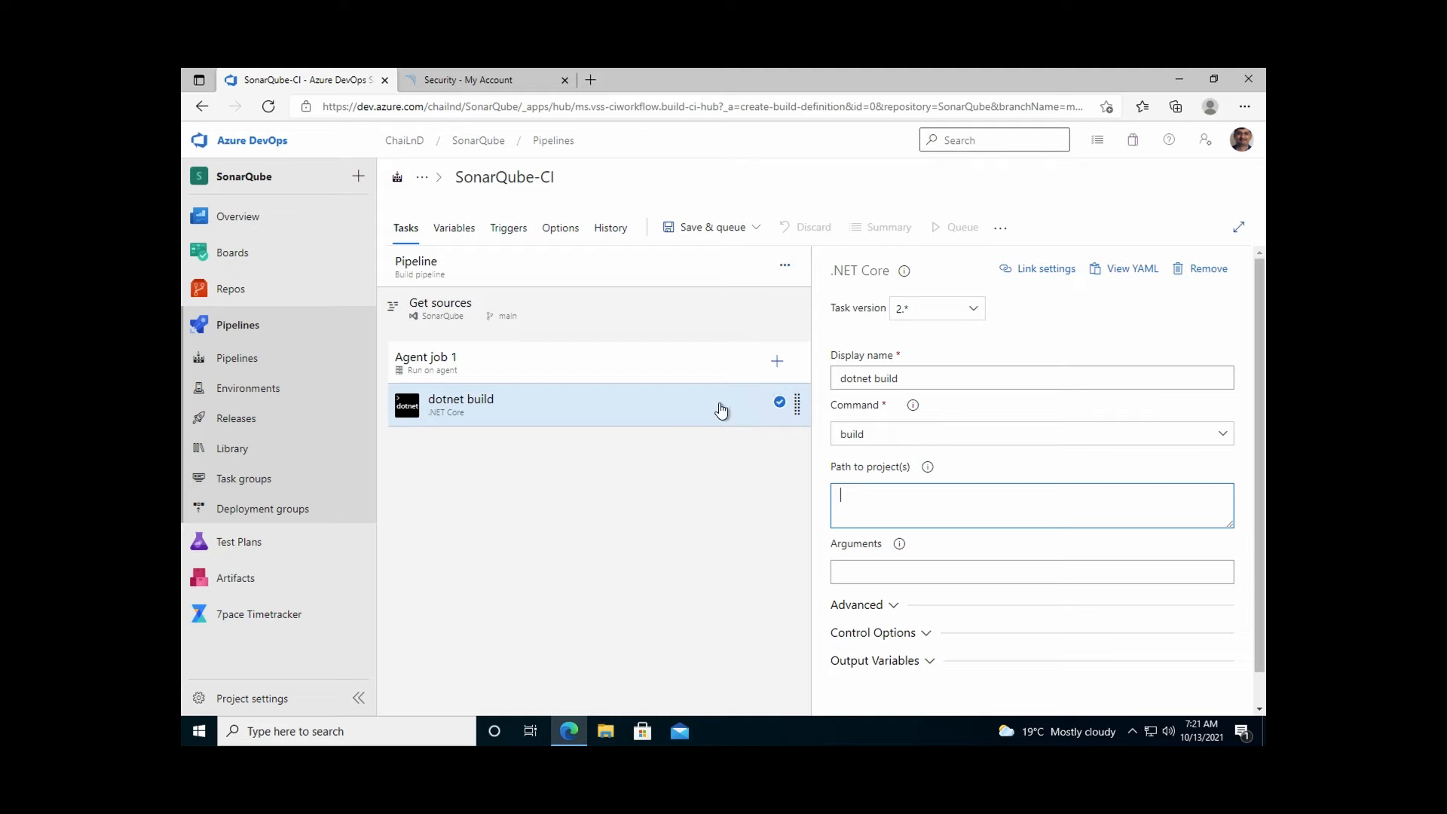
type("*.csproj")
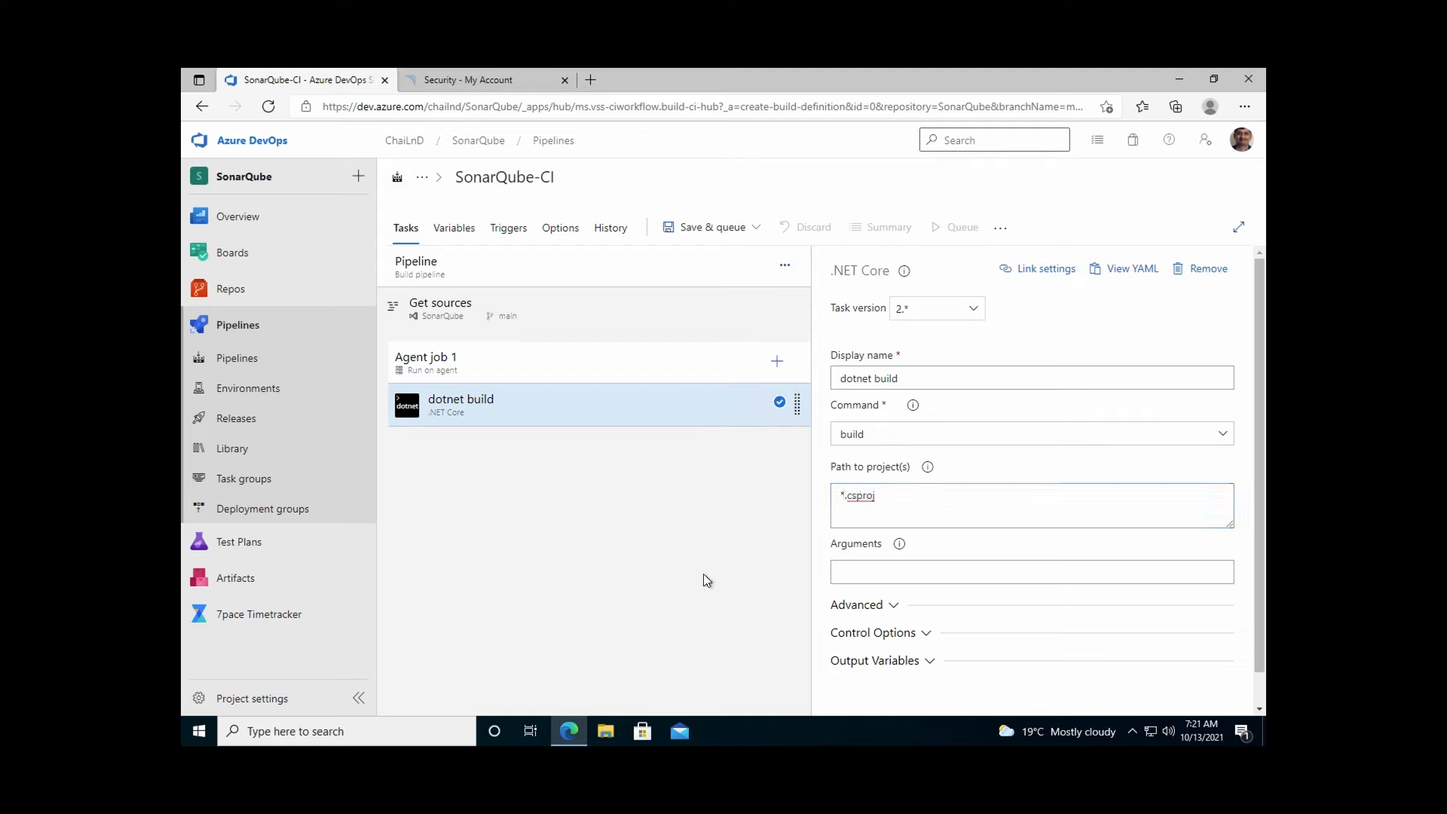
left_click(777, 361)
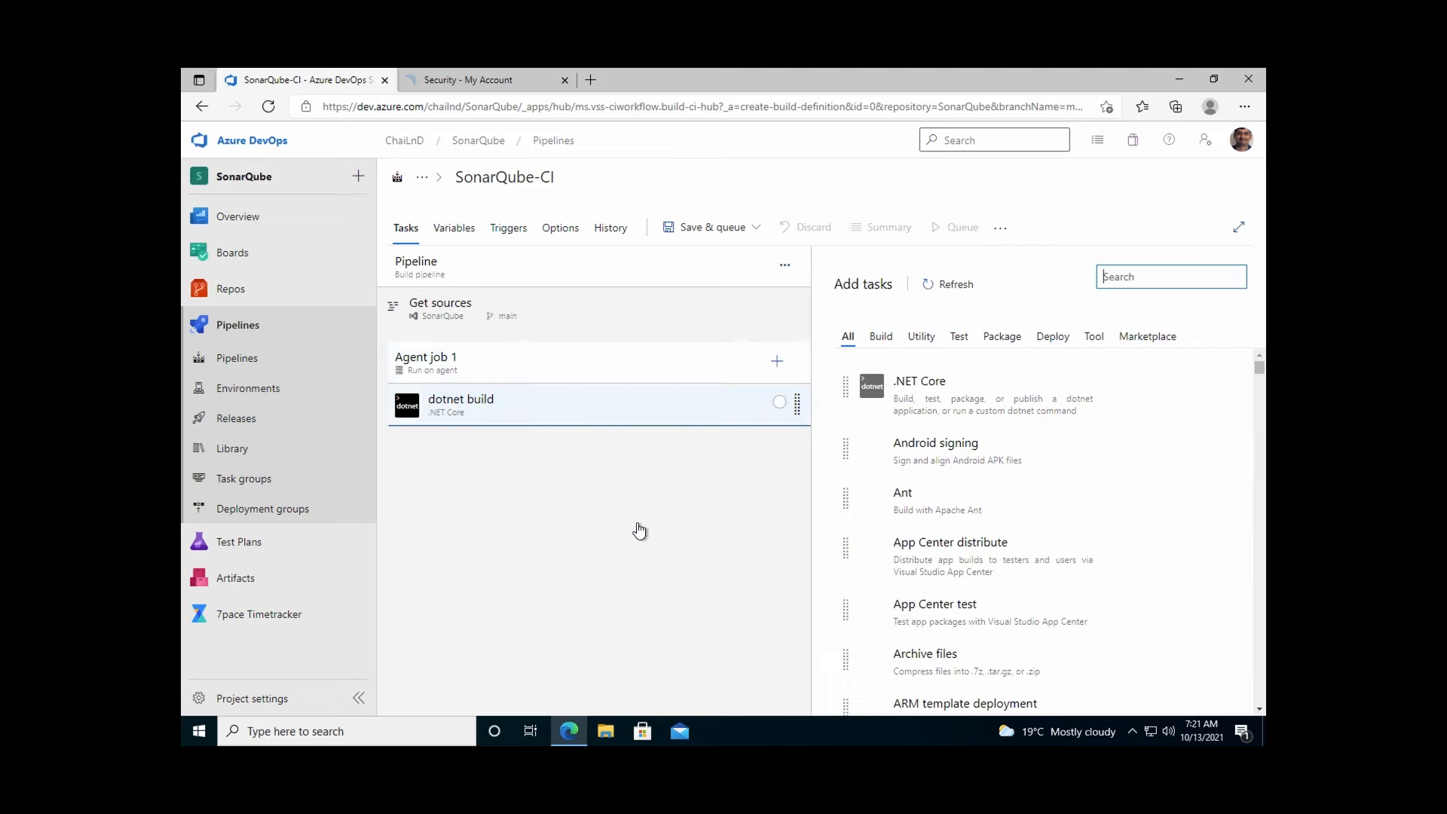
Step: Open the Visual Studio Marketplace at marketplace.visualstudio.com in a new browser tab
left_click(591, 79)
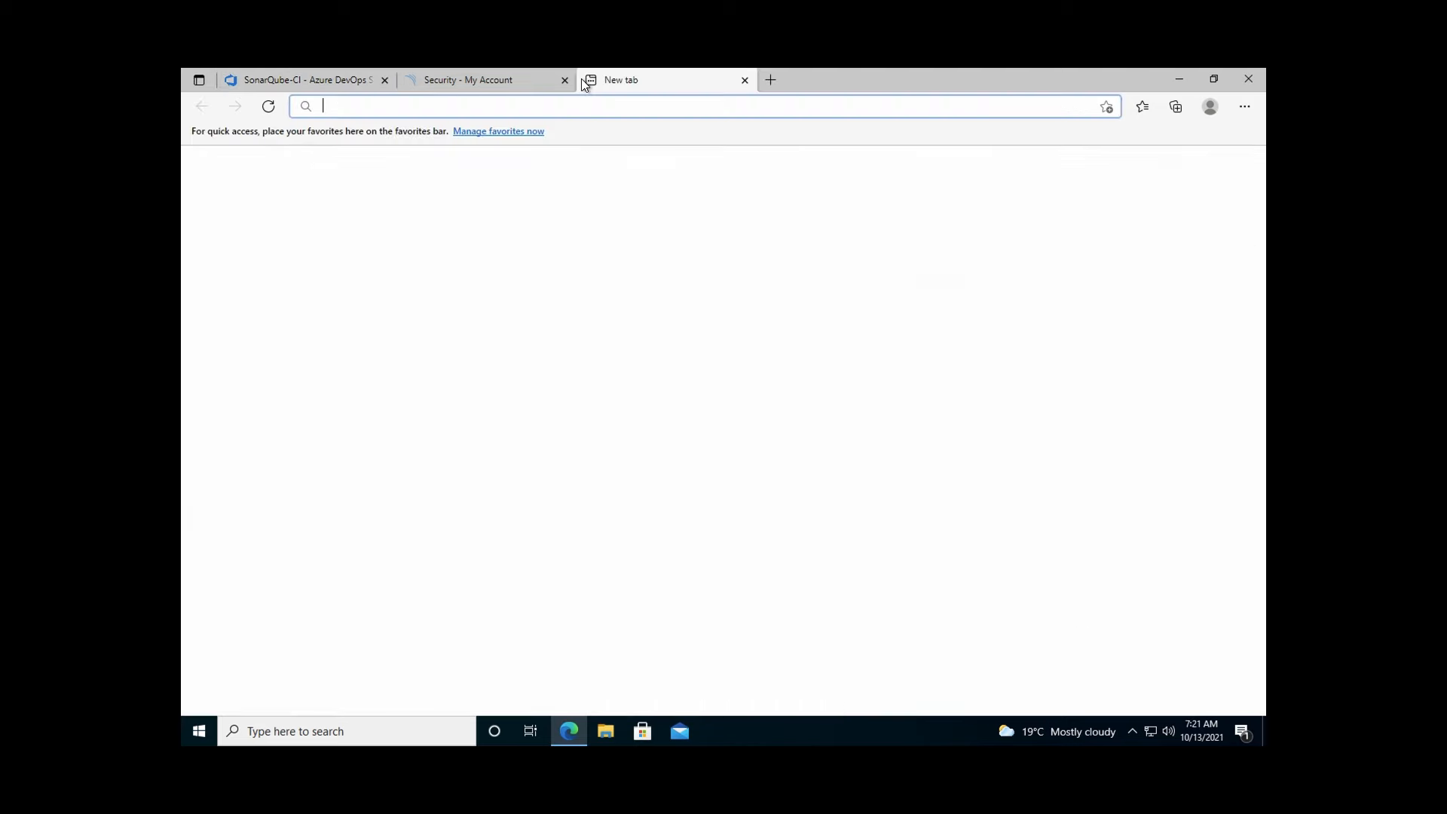
type("mark")
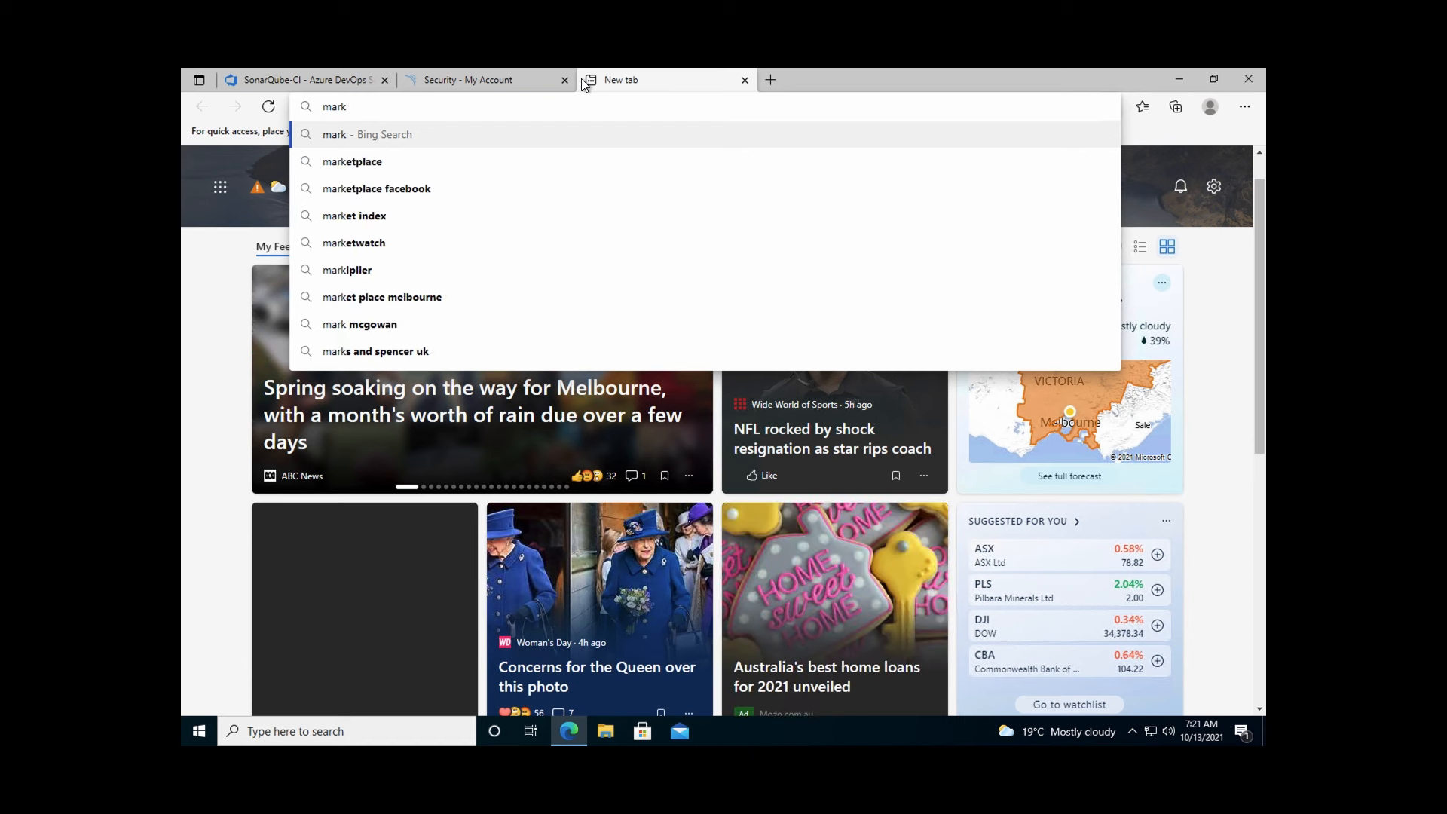
type("etplace.a")
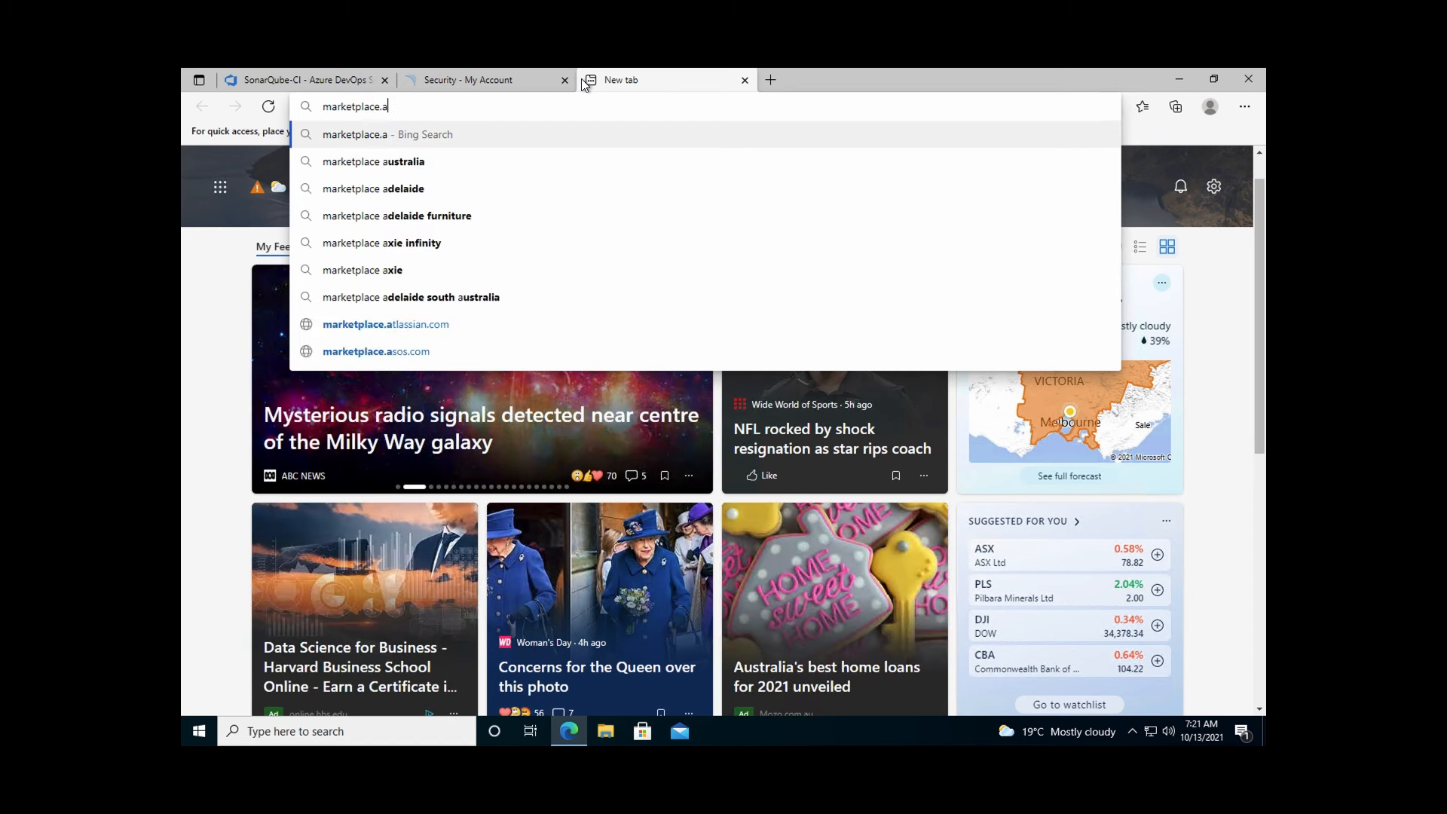
key("BackSpace")
type("visualsti")
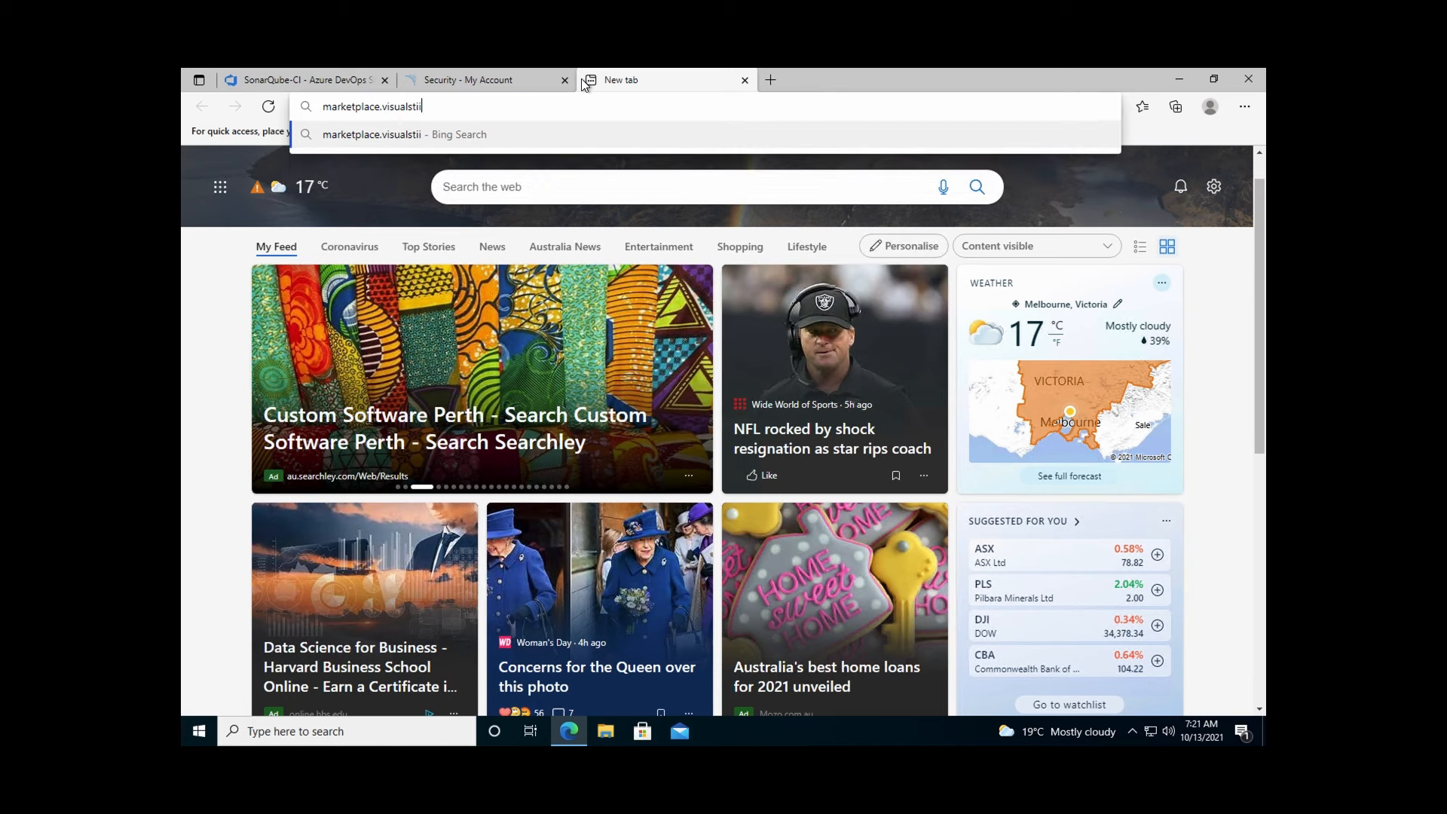
key("BackSpace")
key("Down")
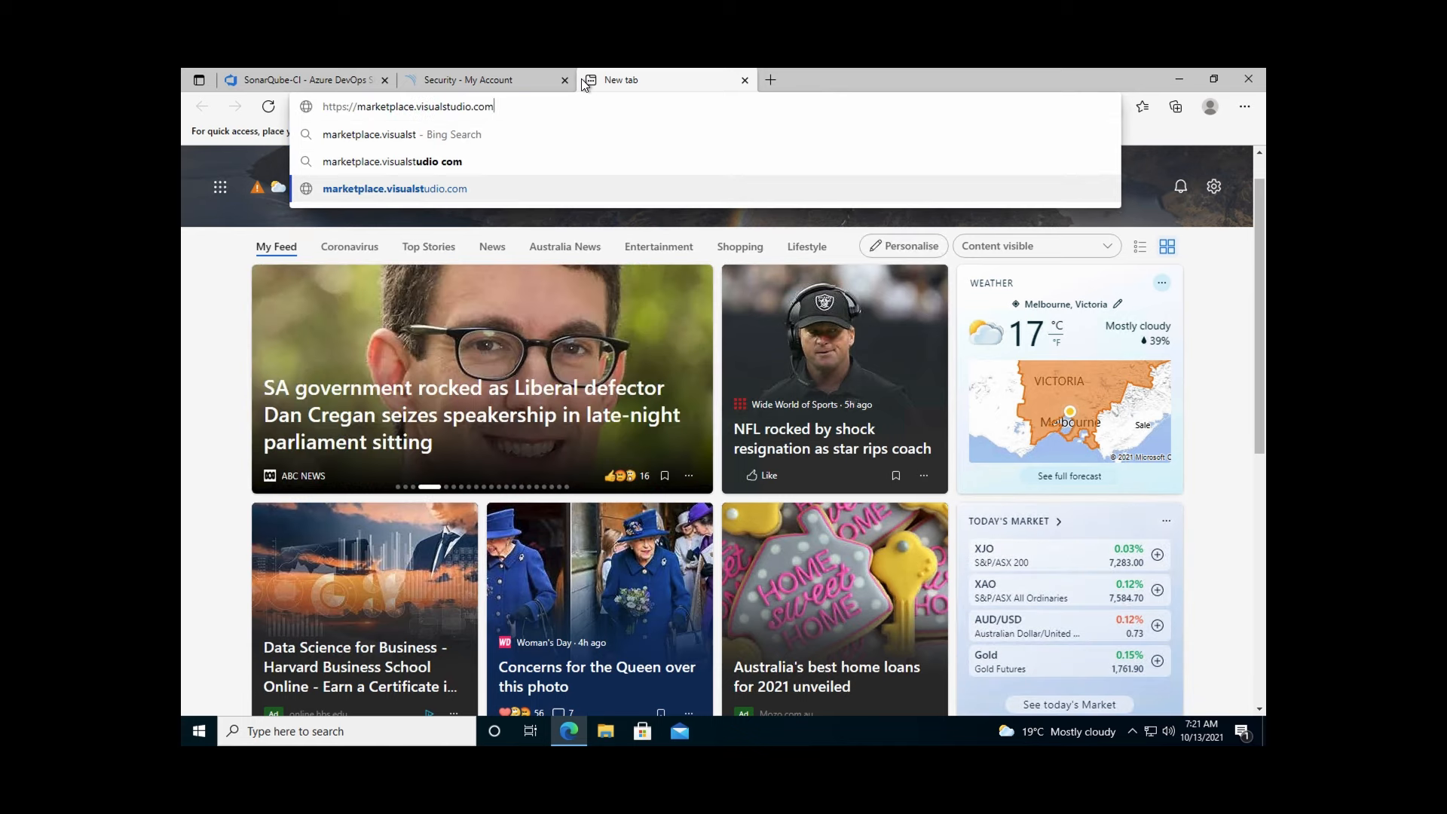
key("Return")
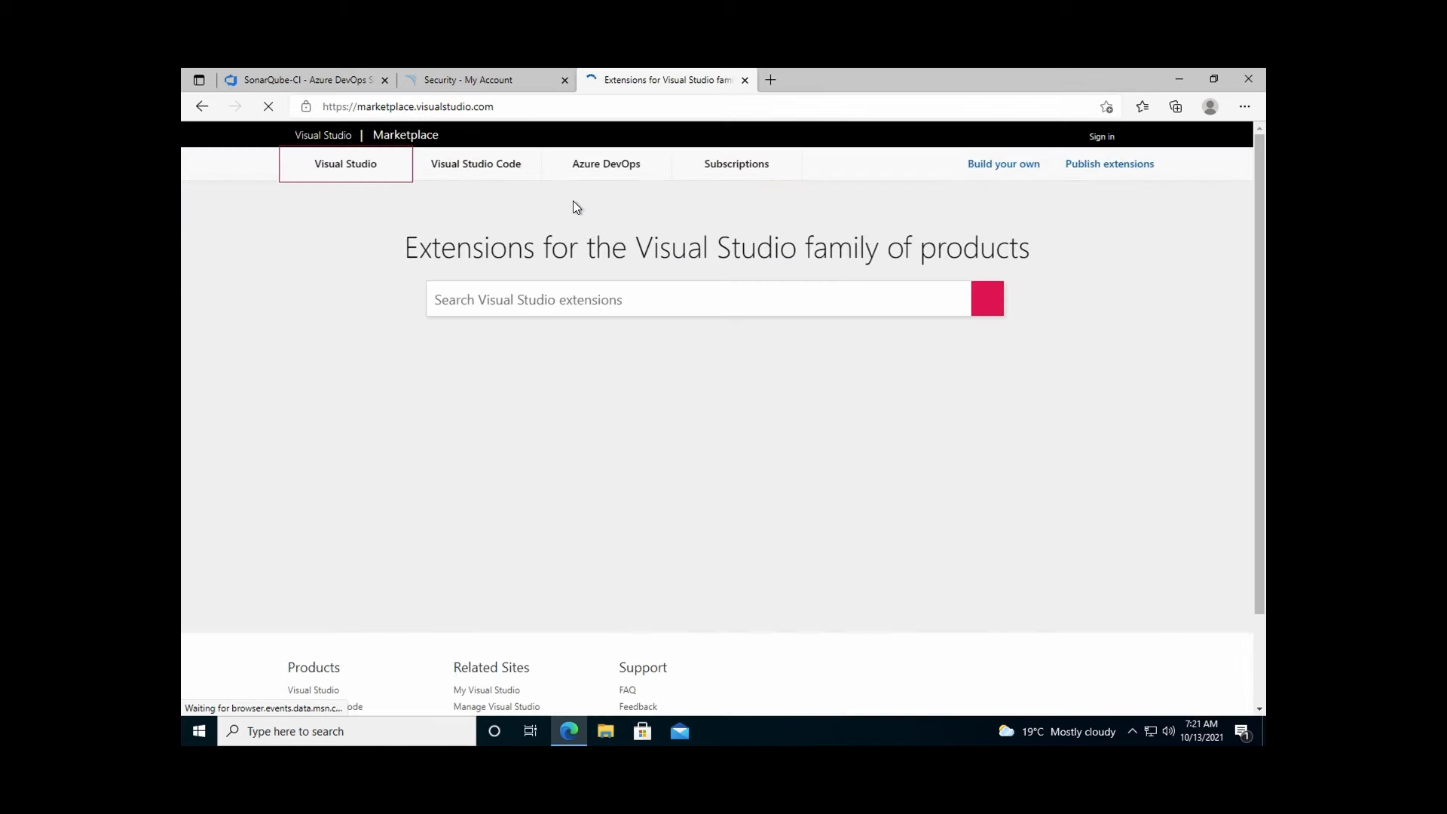
Step: Search the Visual Studio extensions in the Marketplace for "sonarqube" and look through the list
type("sonarqube")
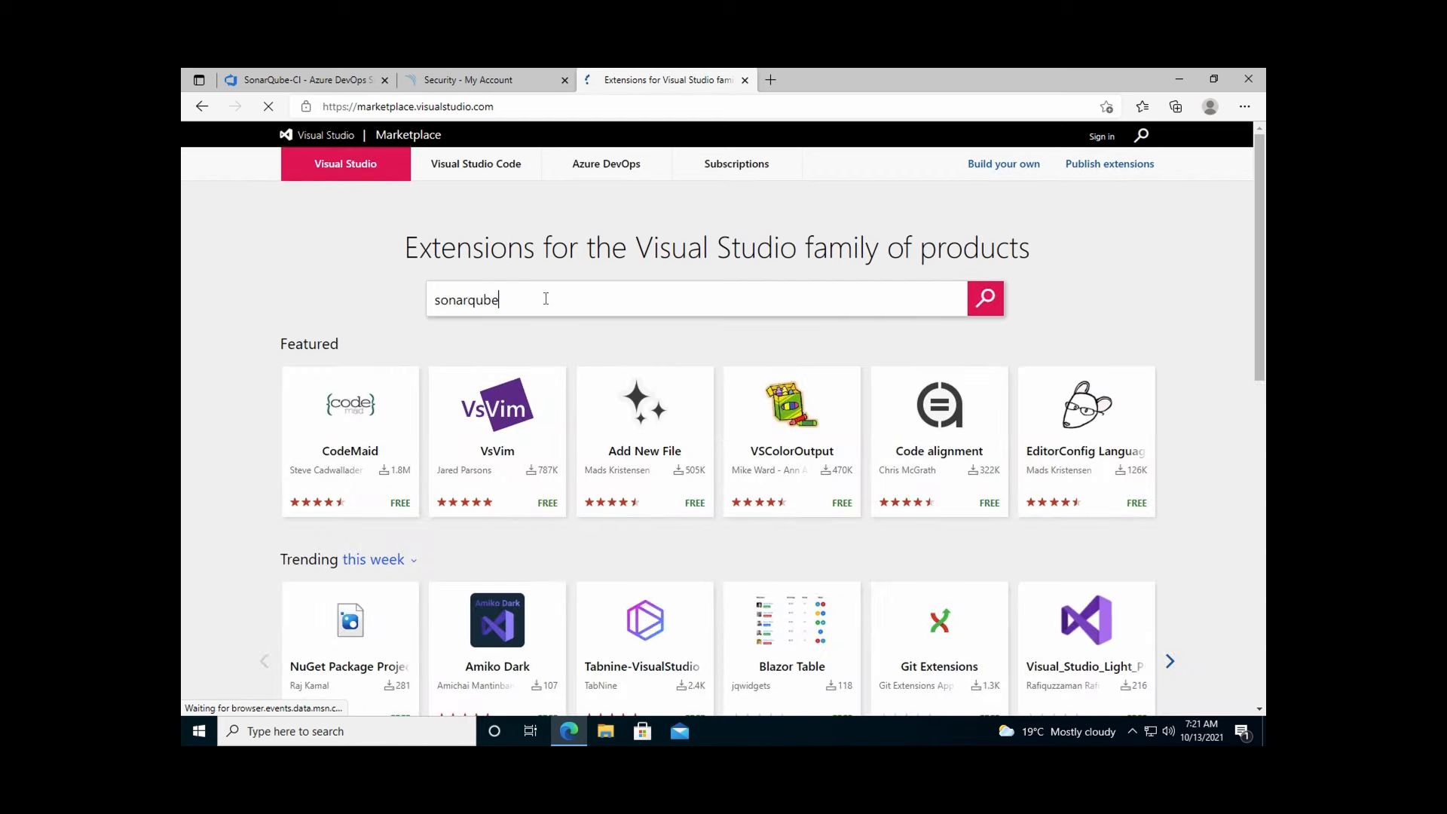
key("Return")
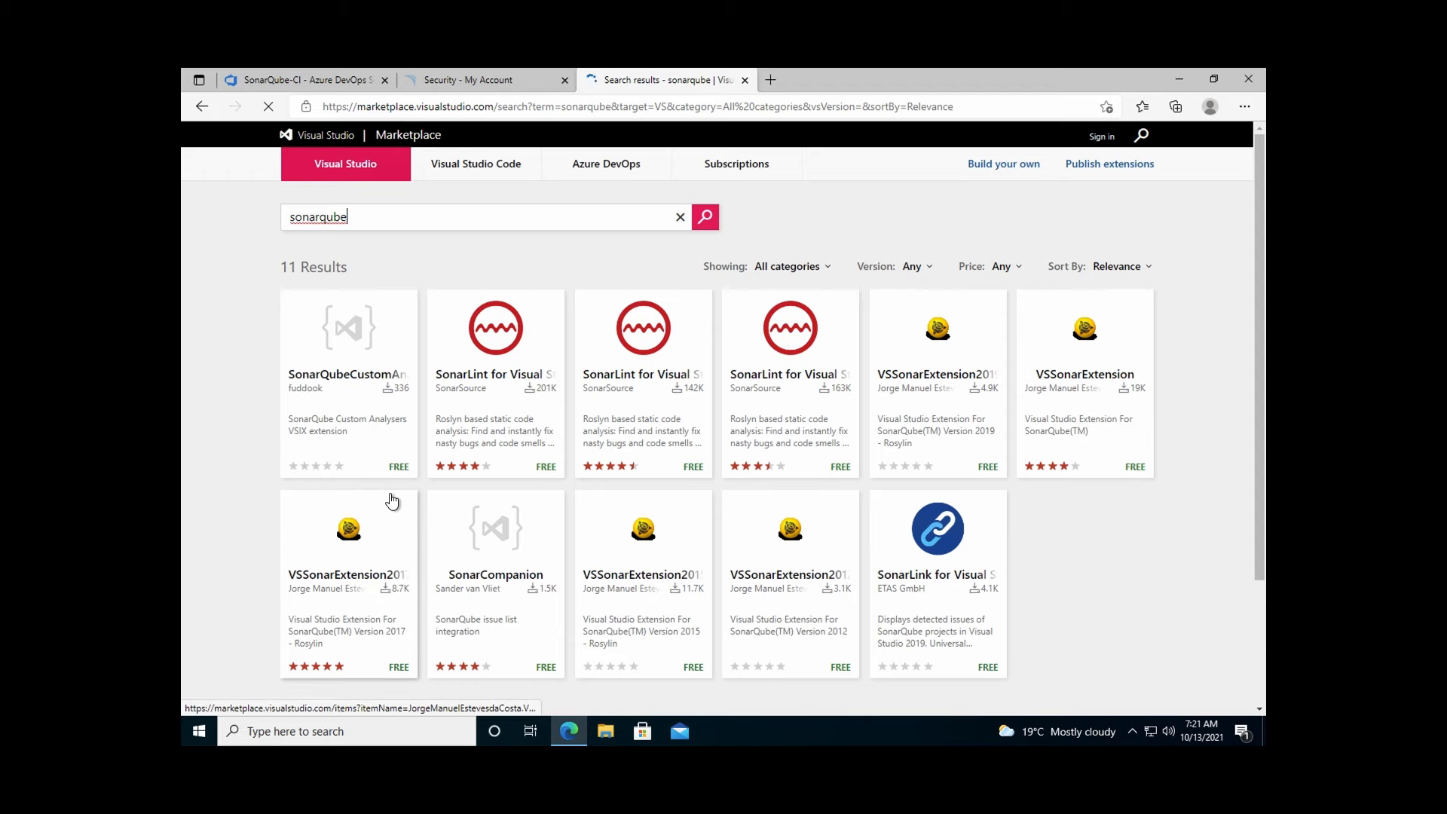
scroll(391, 501, "down", 1)
scroll(392, 502, "up", 1)
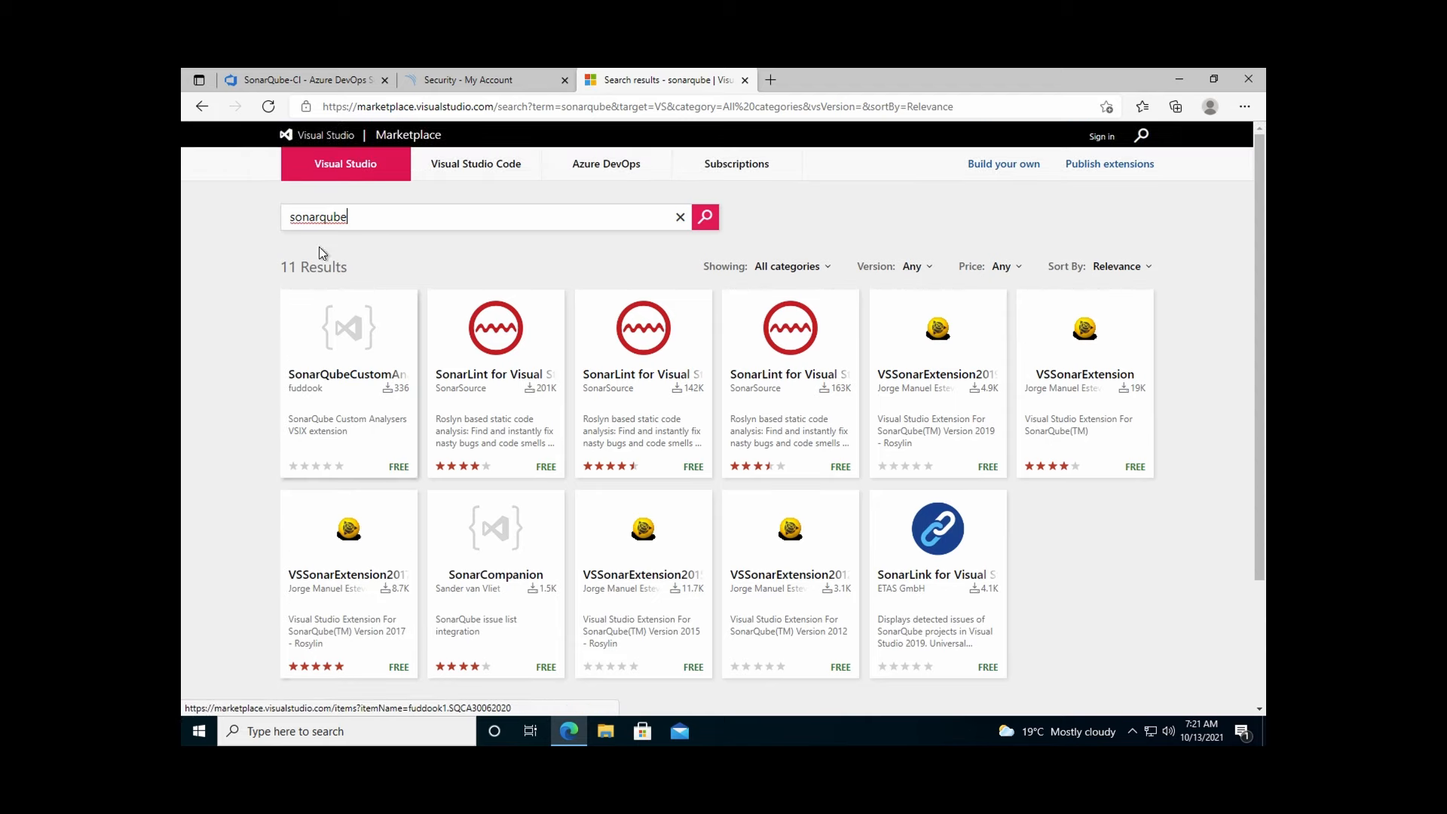
left_click(322, 217)
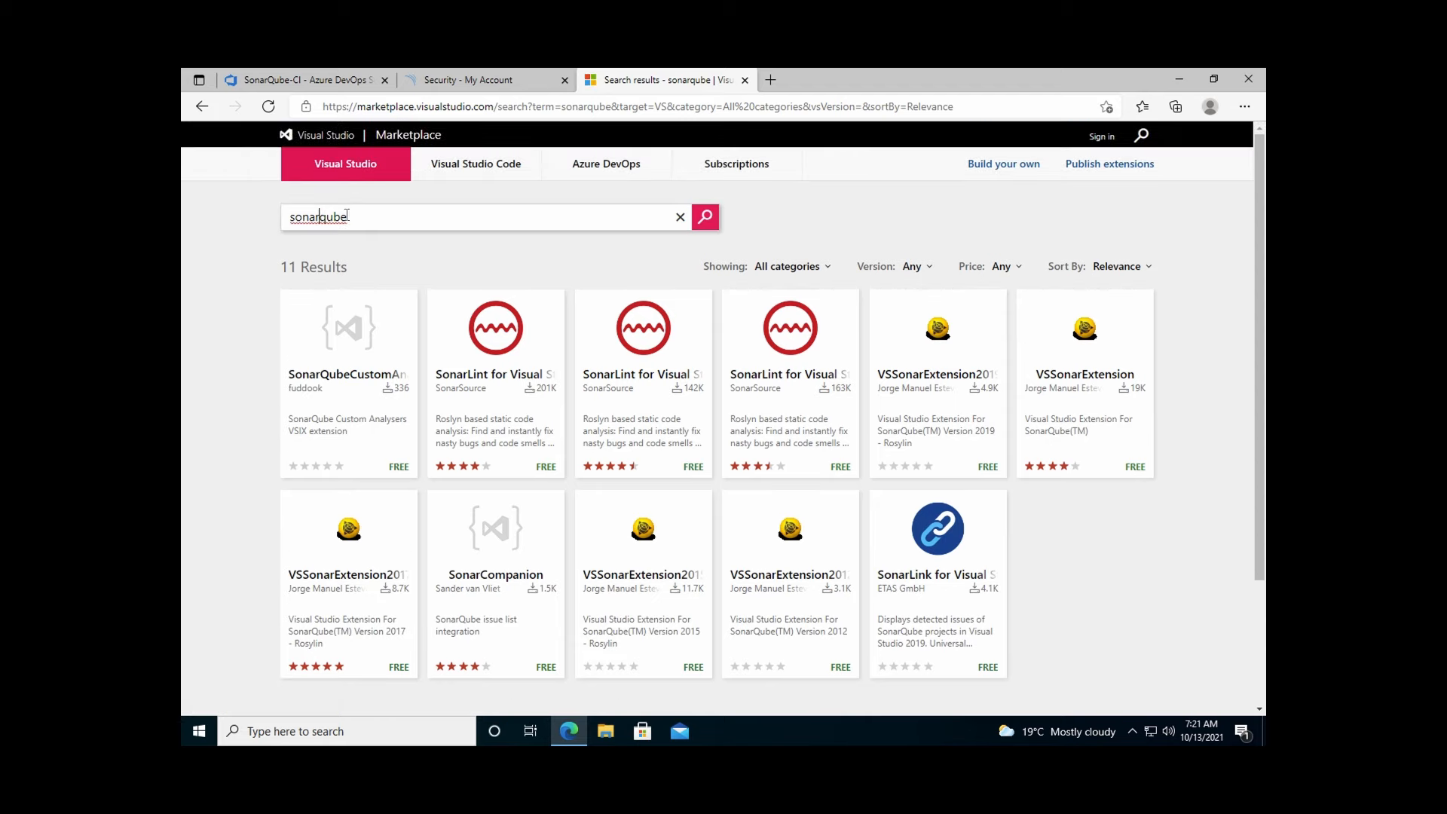
left_click(347, 216, "shift")
Step: Search the Azure DevOps extensions for "sonarqube" and view the details of the SonarQube extension by SonarSource
left_click(587, 164)
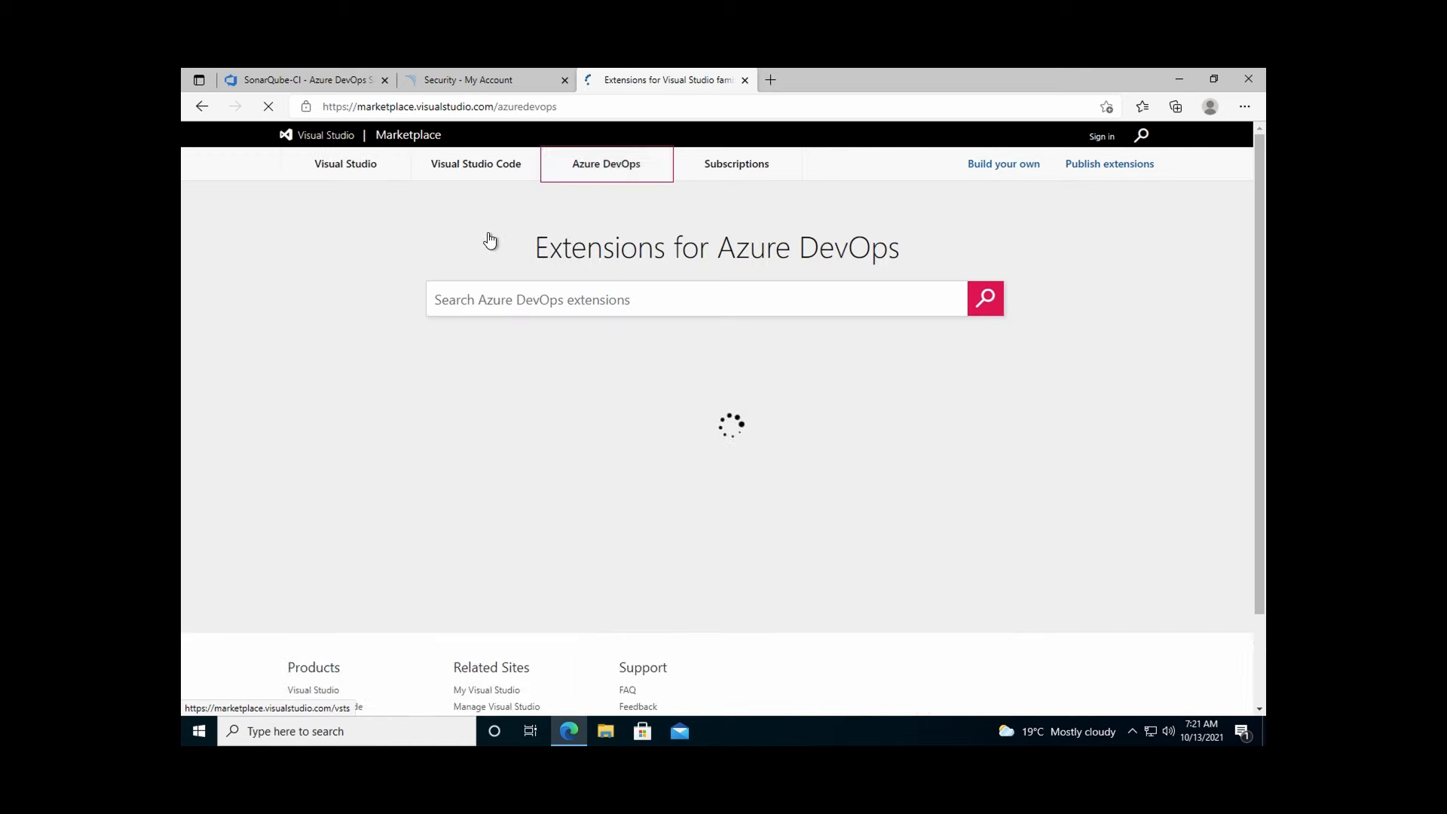
left_click(486, 309)
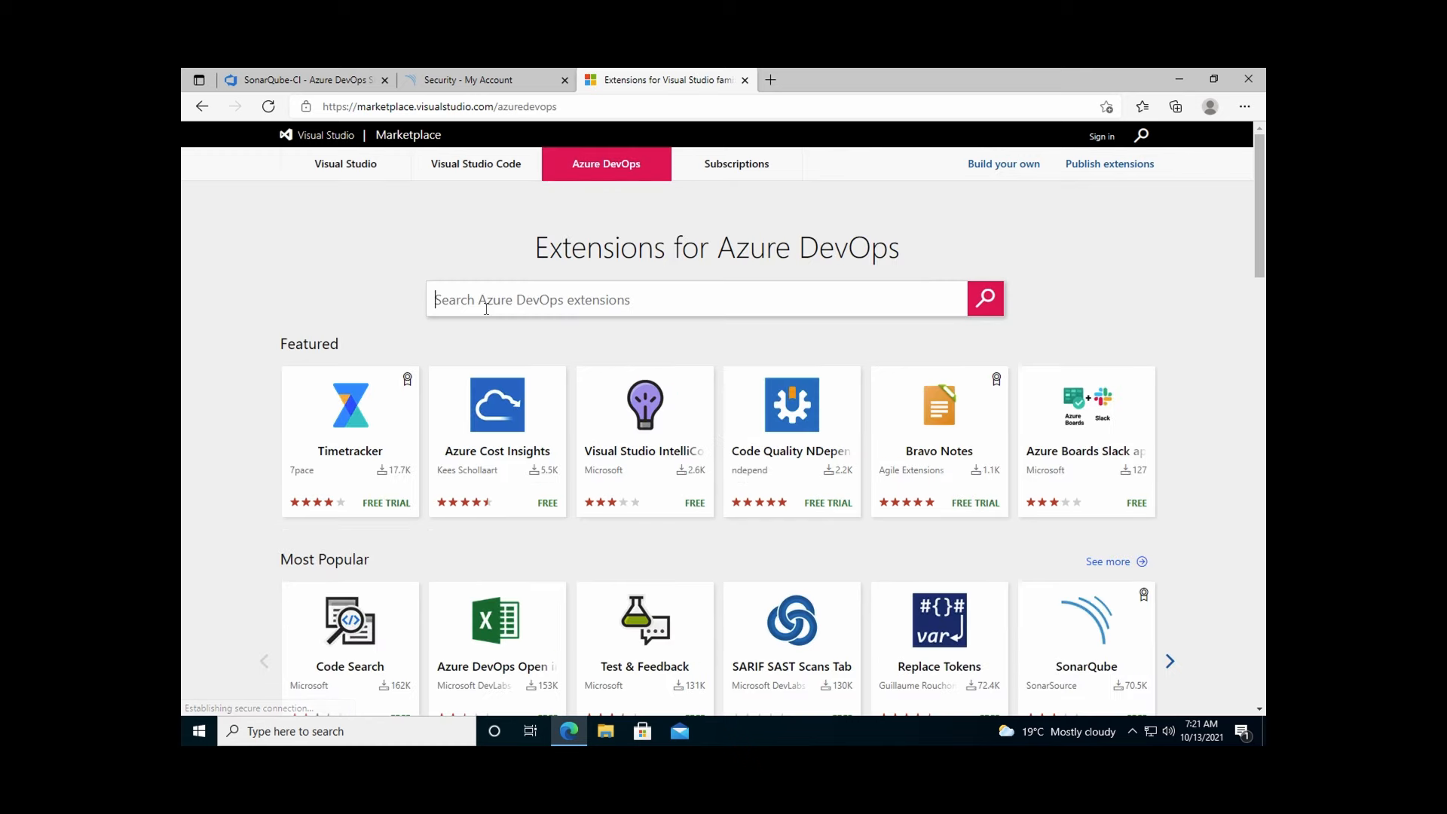
type("sonarqube")
key("Return")
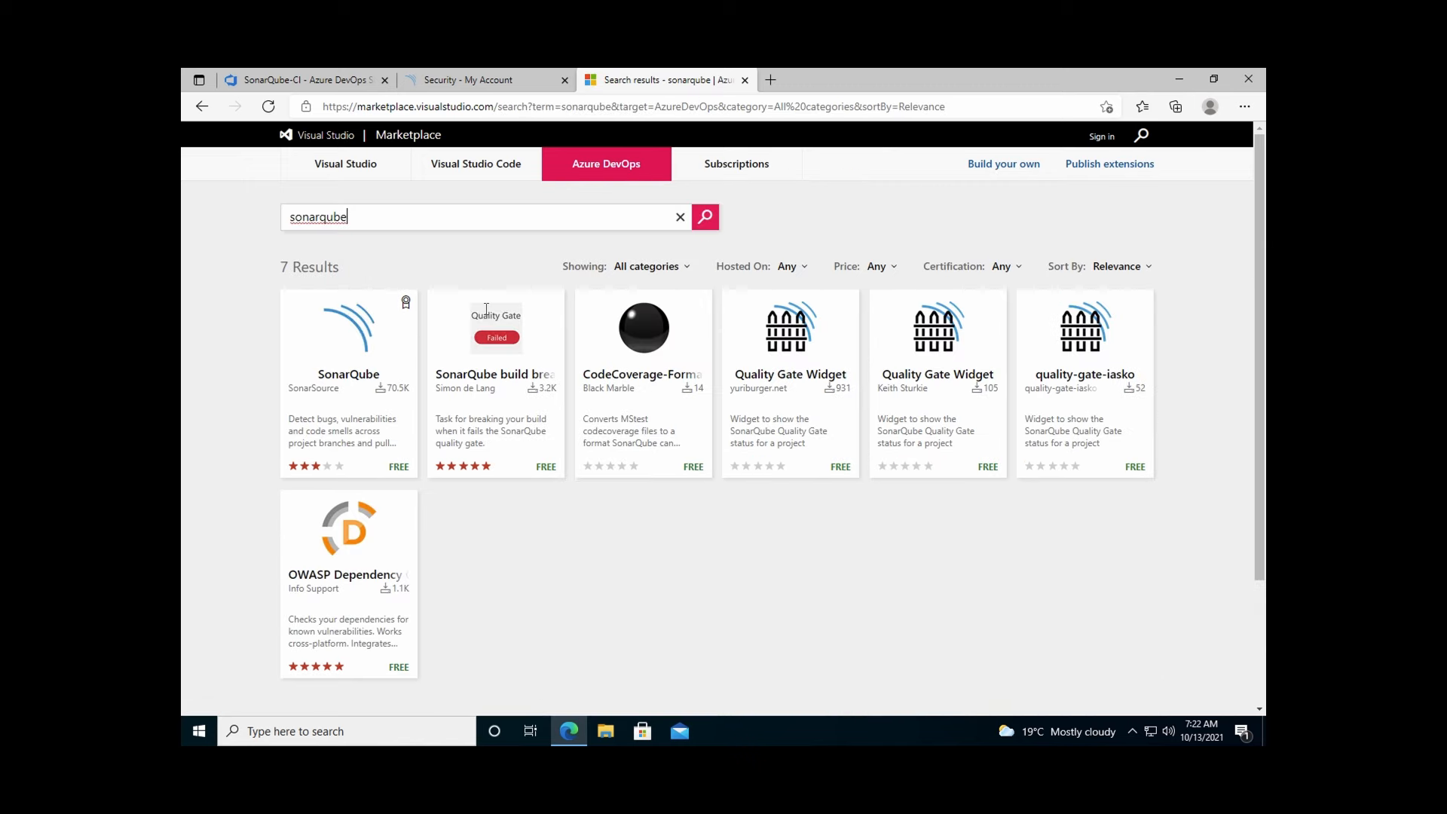
left_click(371, 416)
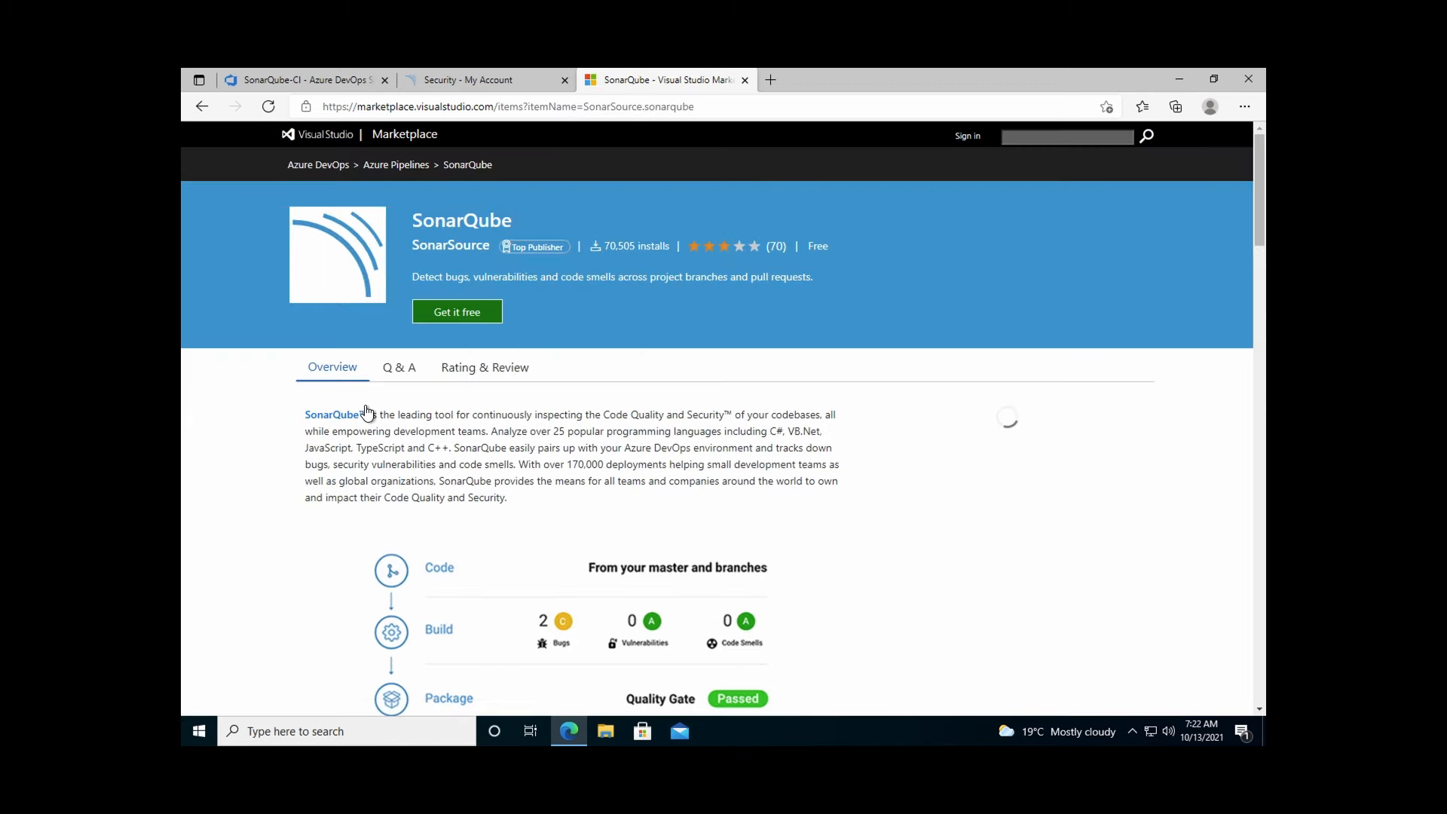
scroll(502, 463, "down", 1)
scroll(505, 469, "down", 1)
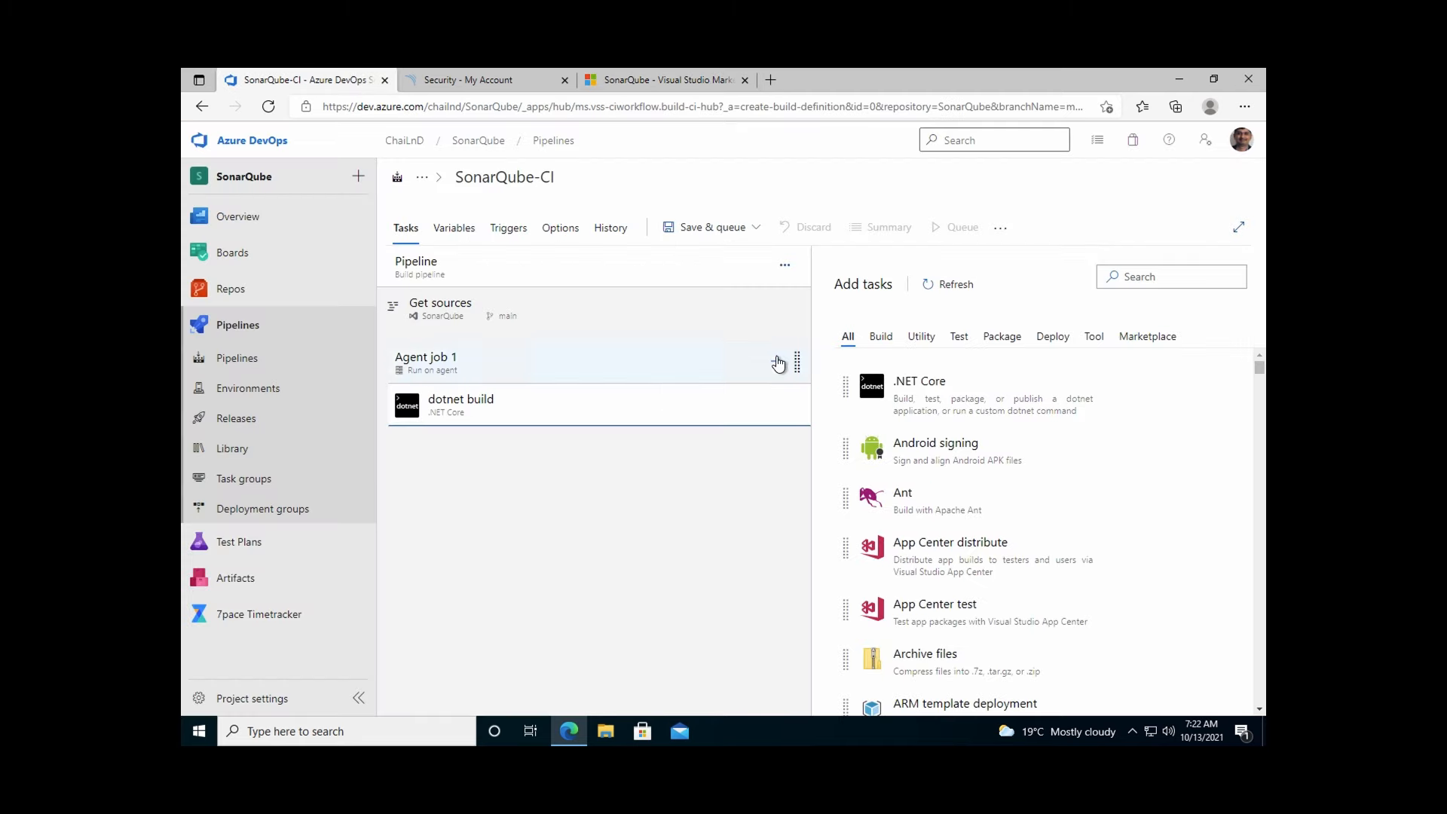
Step: Search the pipeline tasks for "sonar", add Prepare Analysis Configuration to Agent job 1 and place it before the dotnet build task
left_click(1135, 271)
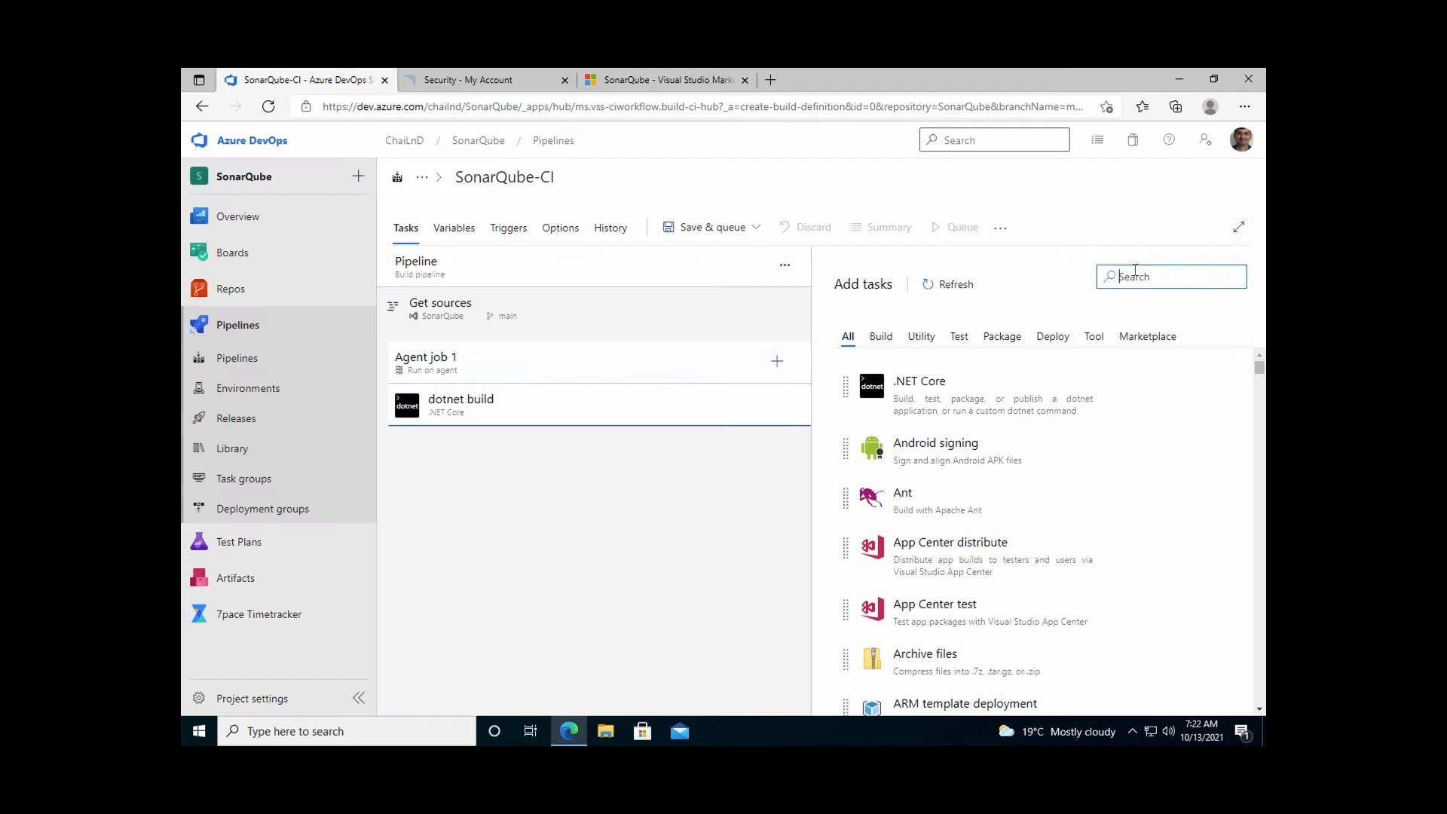
type("sonar")
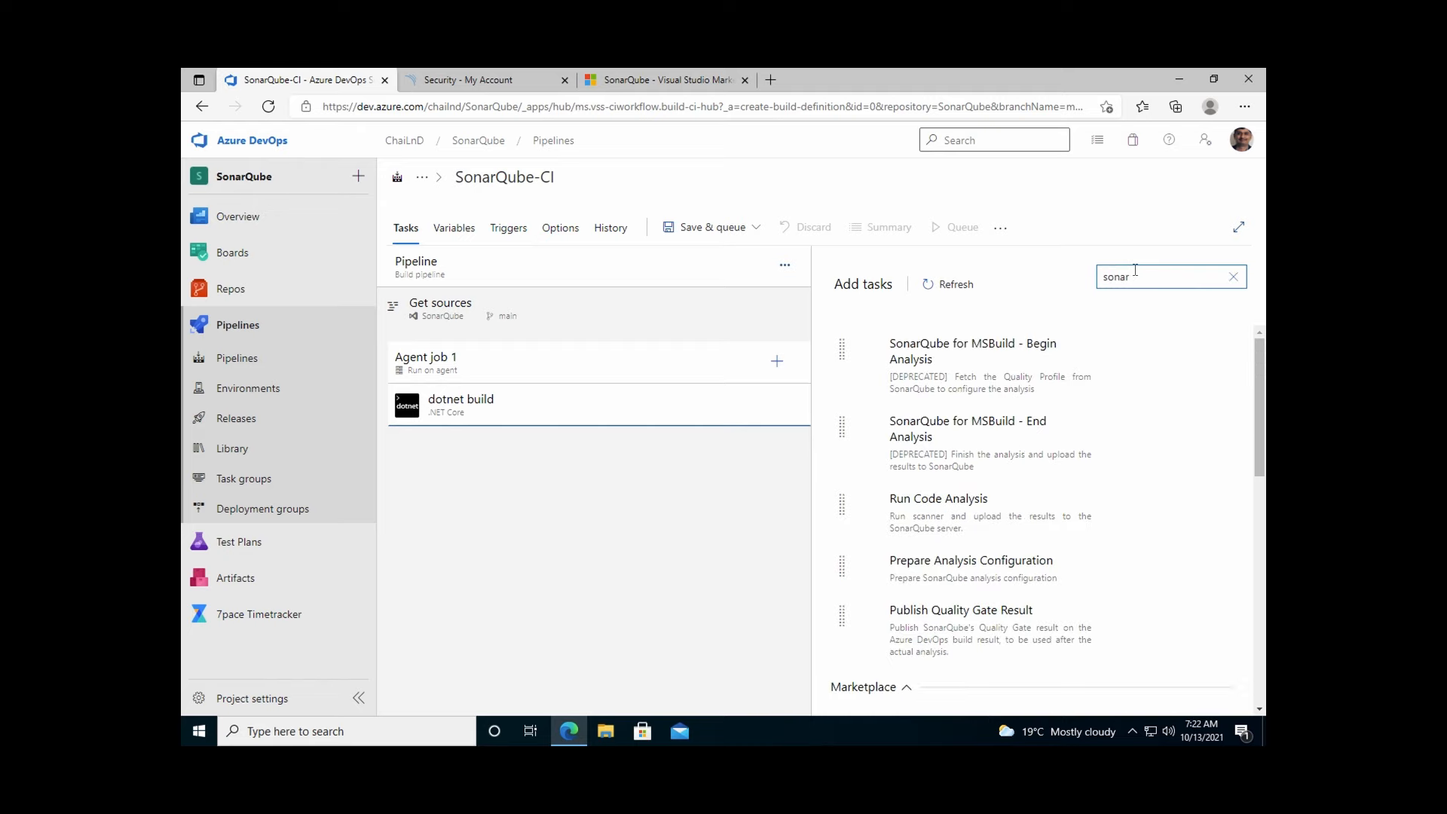
scroll(1001, 479, "down", 1)
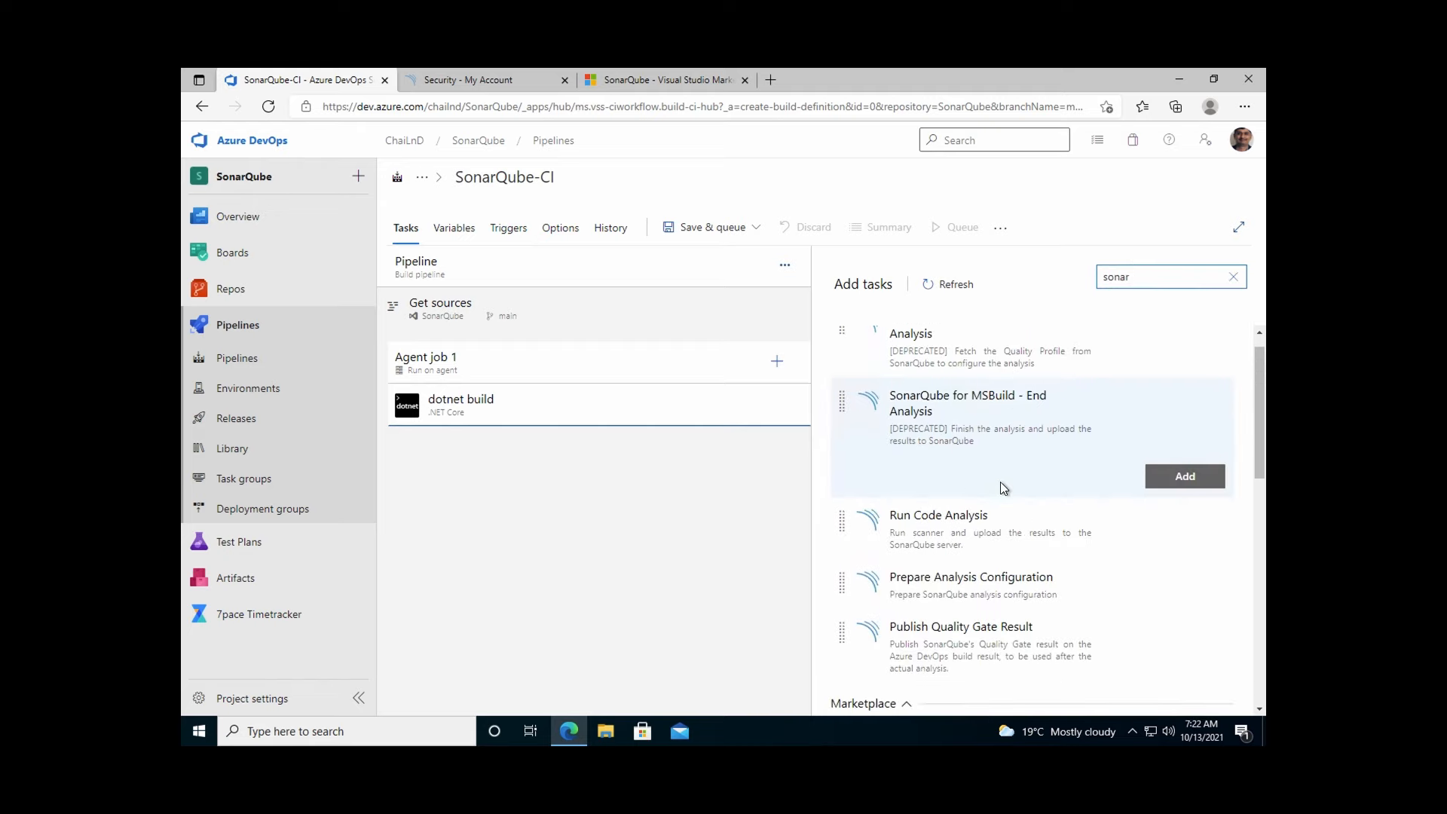
scroll(1009, 579, "up", 1)
scroll(1009, 579, "down", 1)
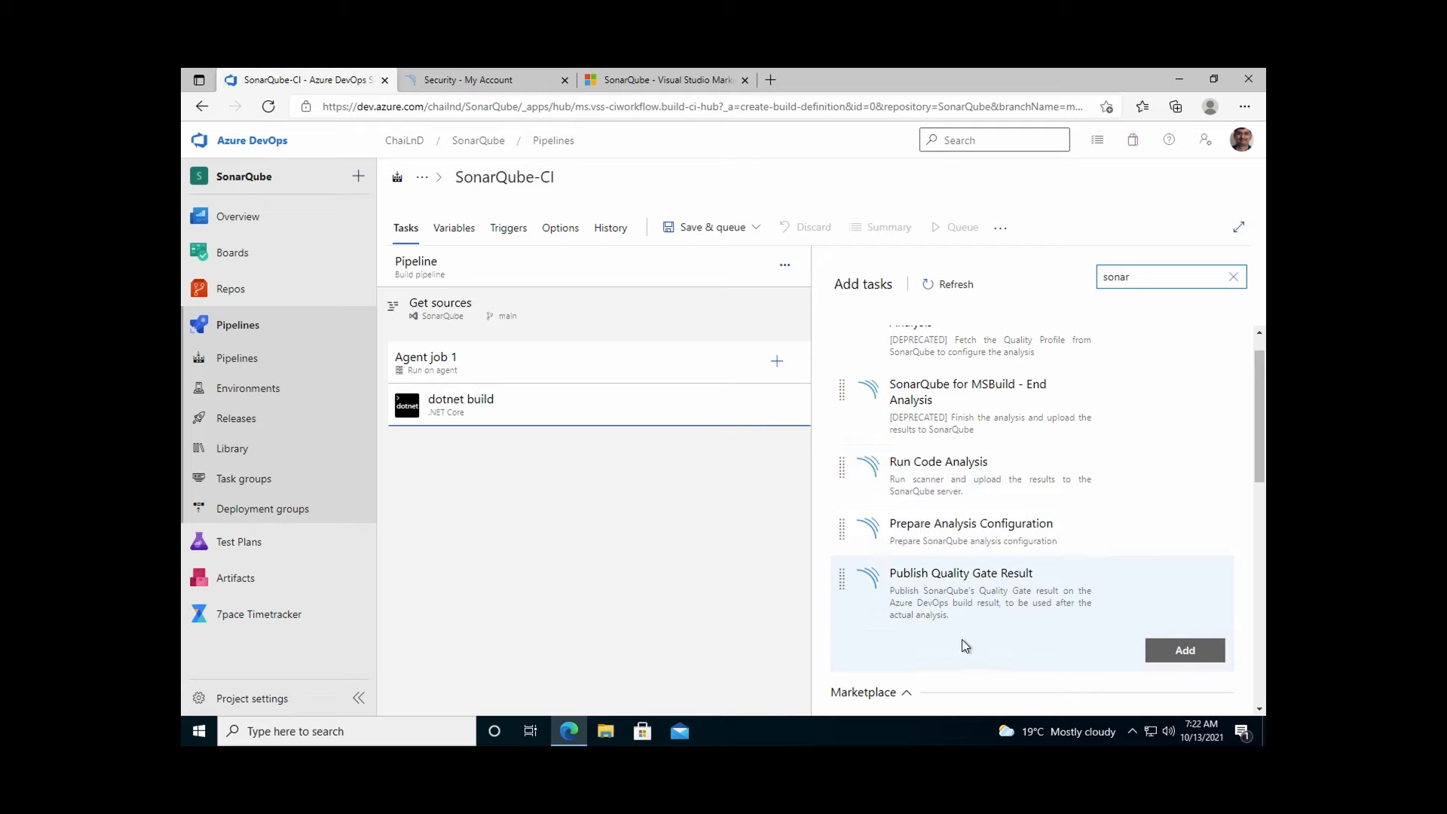
left_click(1165, 586)
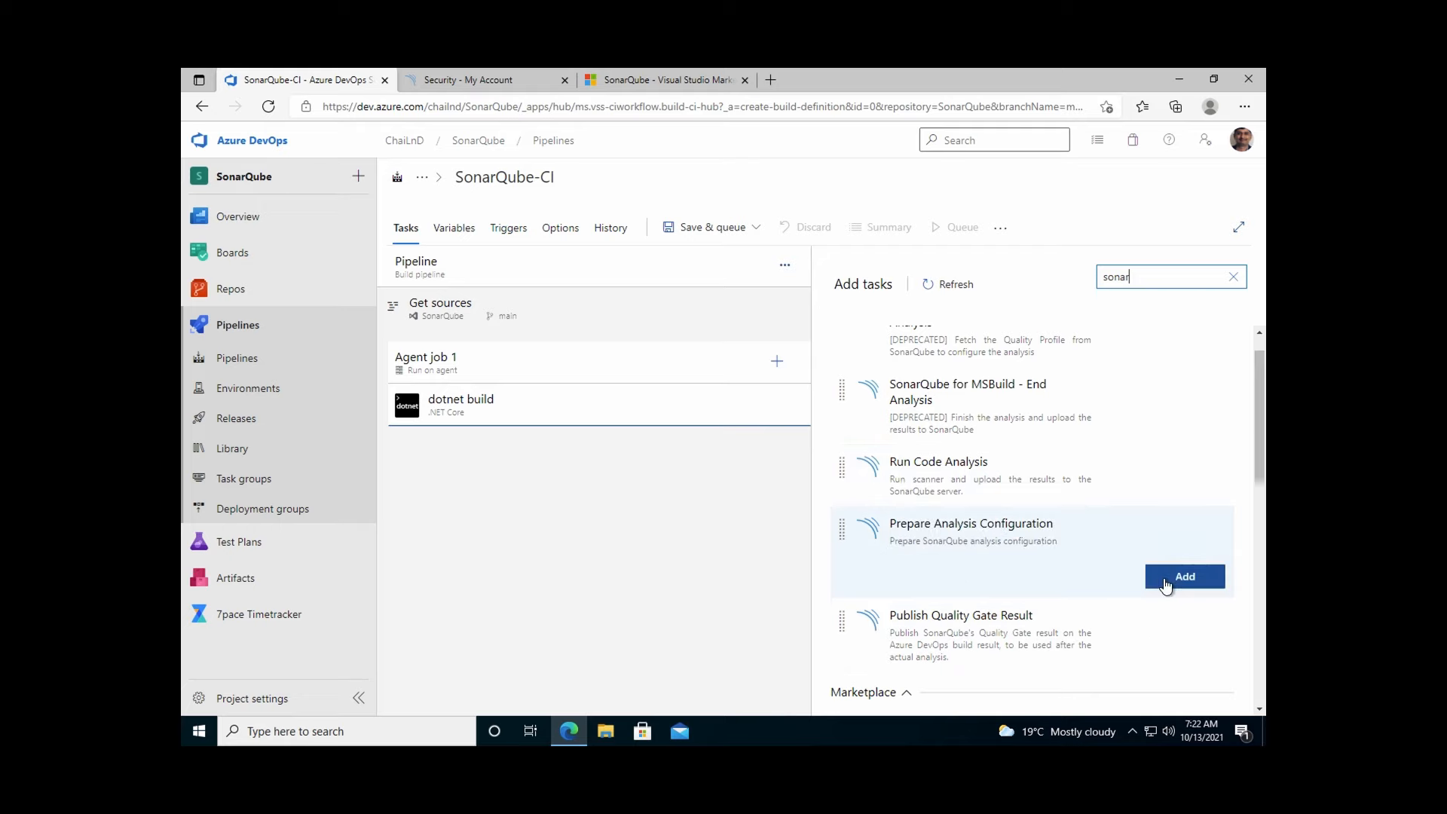
left_click_drag(559, 465, 522, 408)
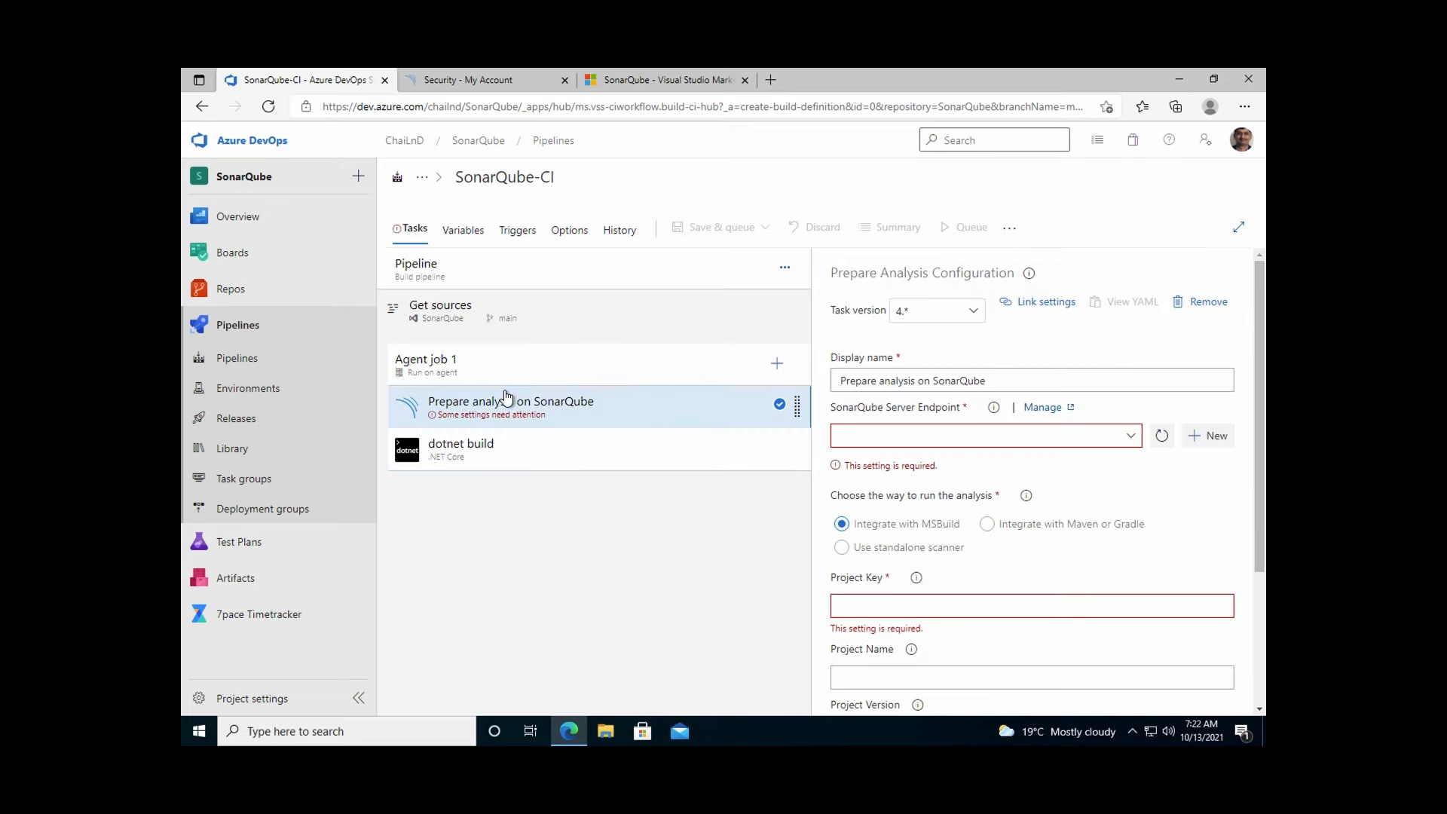
Step: Search the tasks for "sonar" and add Run Code Analysis and Publish Quality Gate Result after the dotnet build task
left_click(677, 454)
left_click(777, 364)
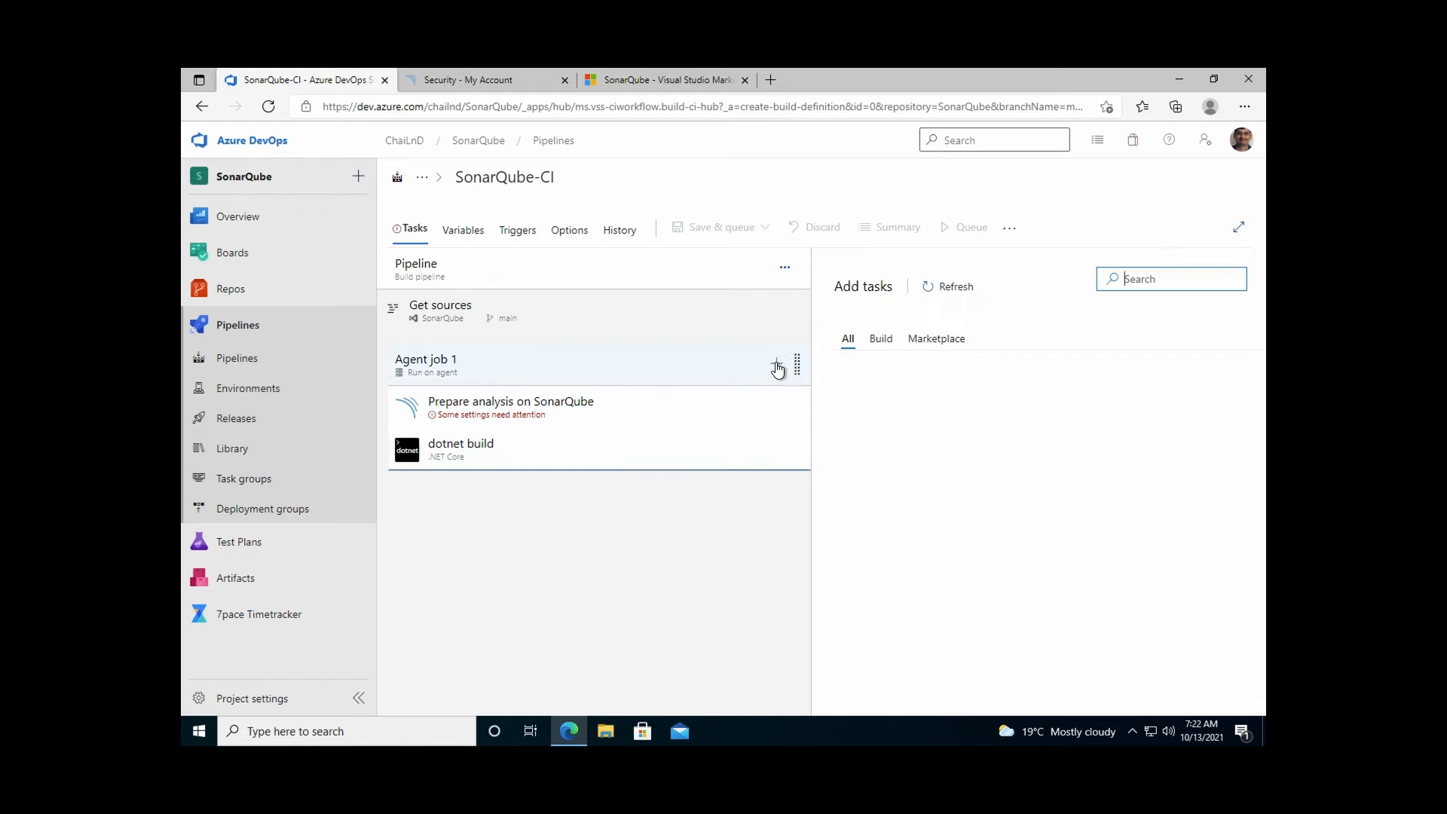
type("sonar")
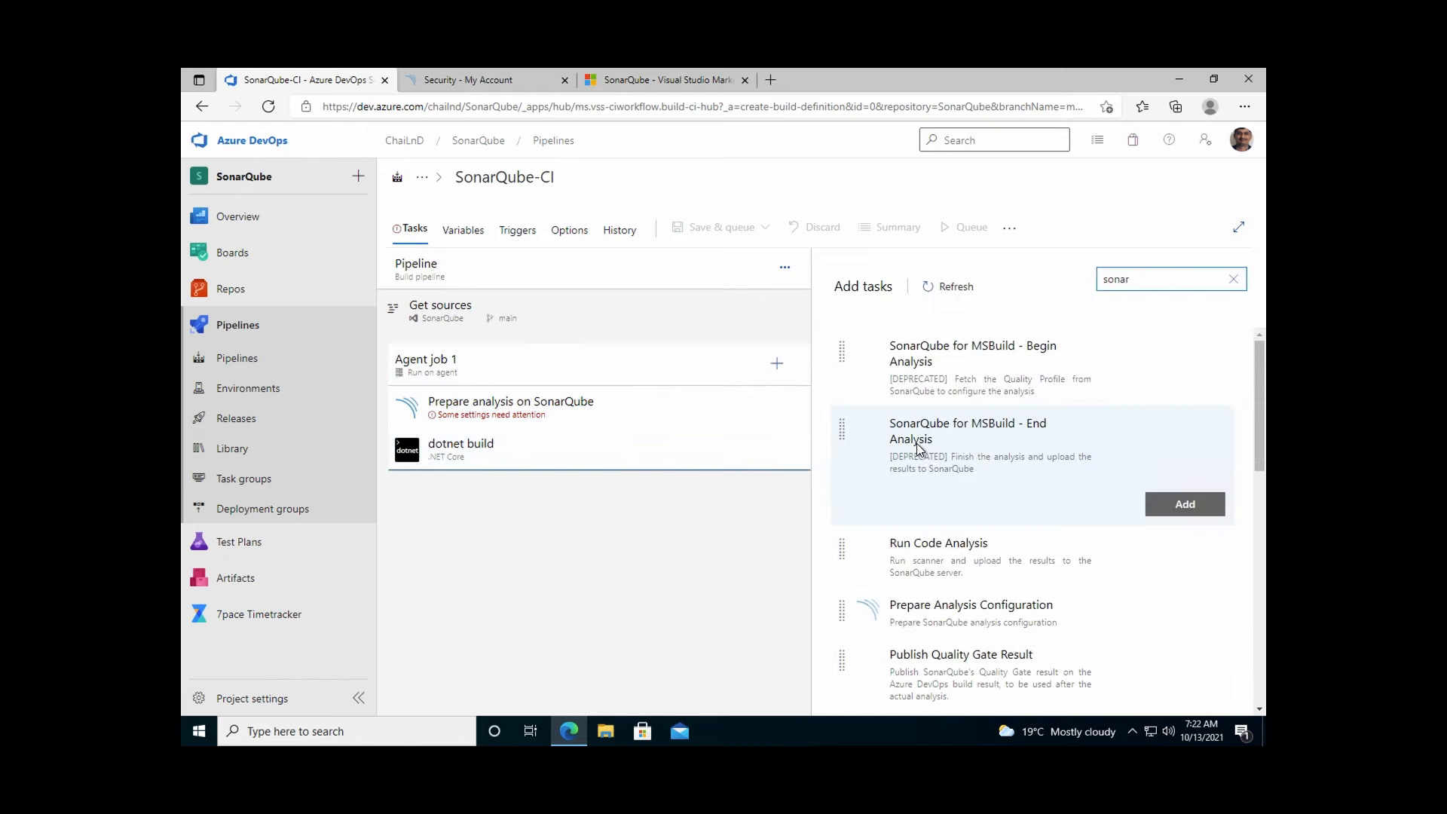
scroll(1105, 549, "down", 1)
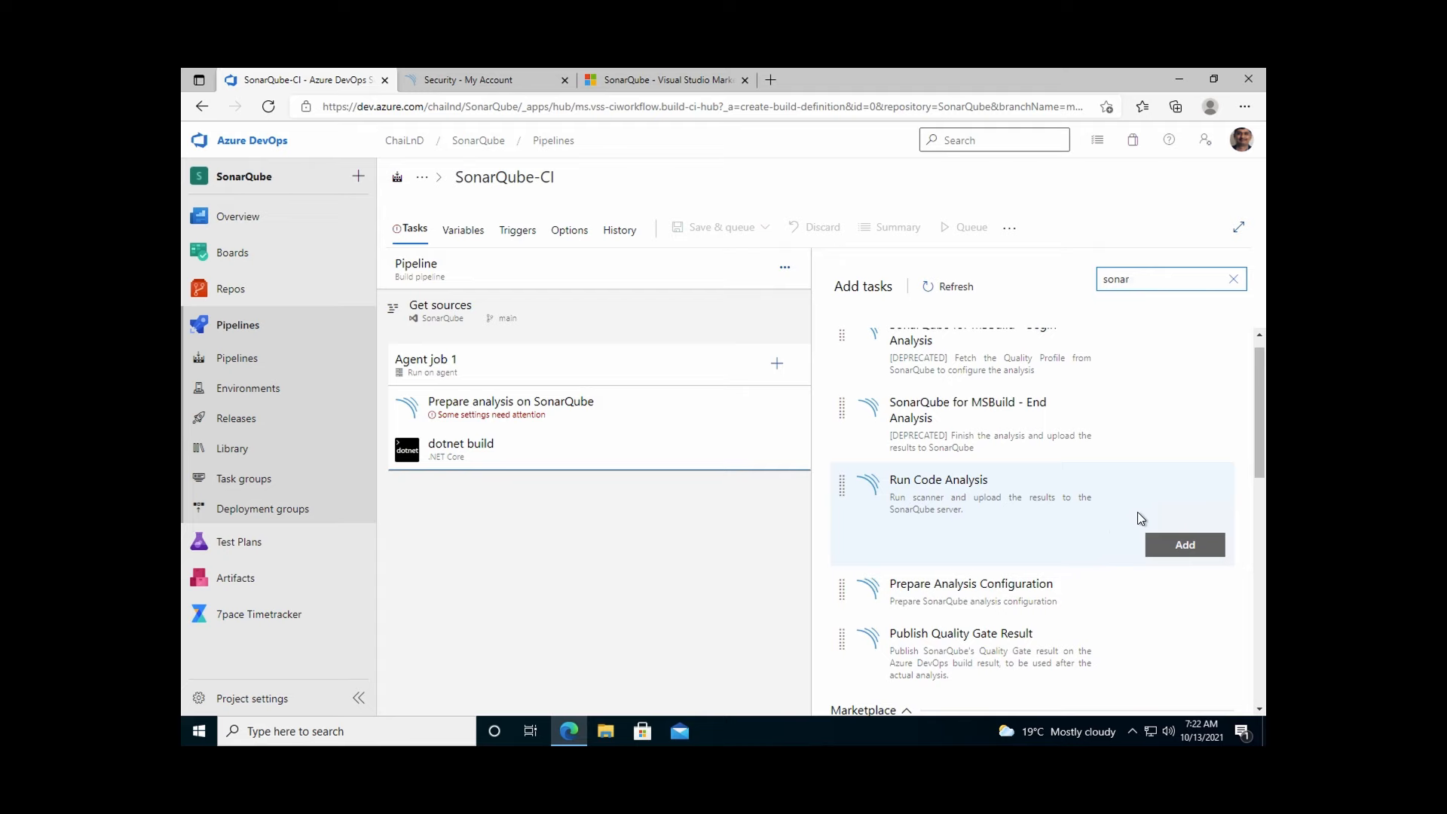
left_click(1161, 543)
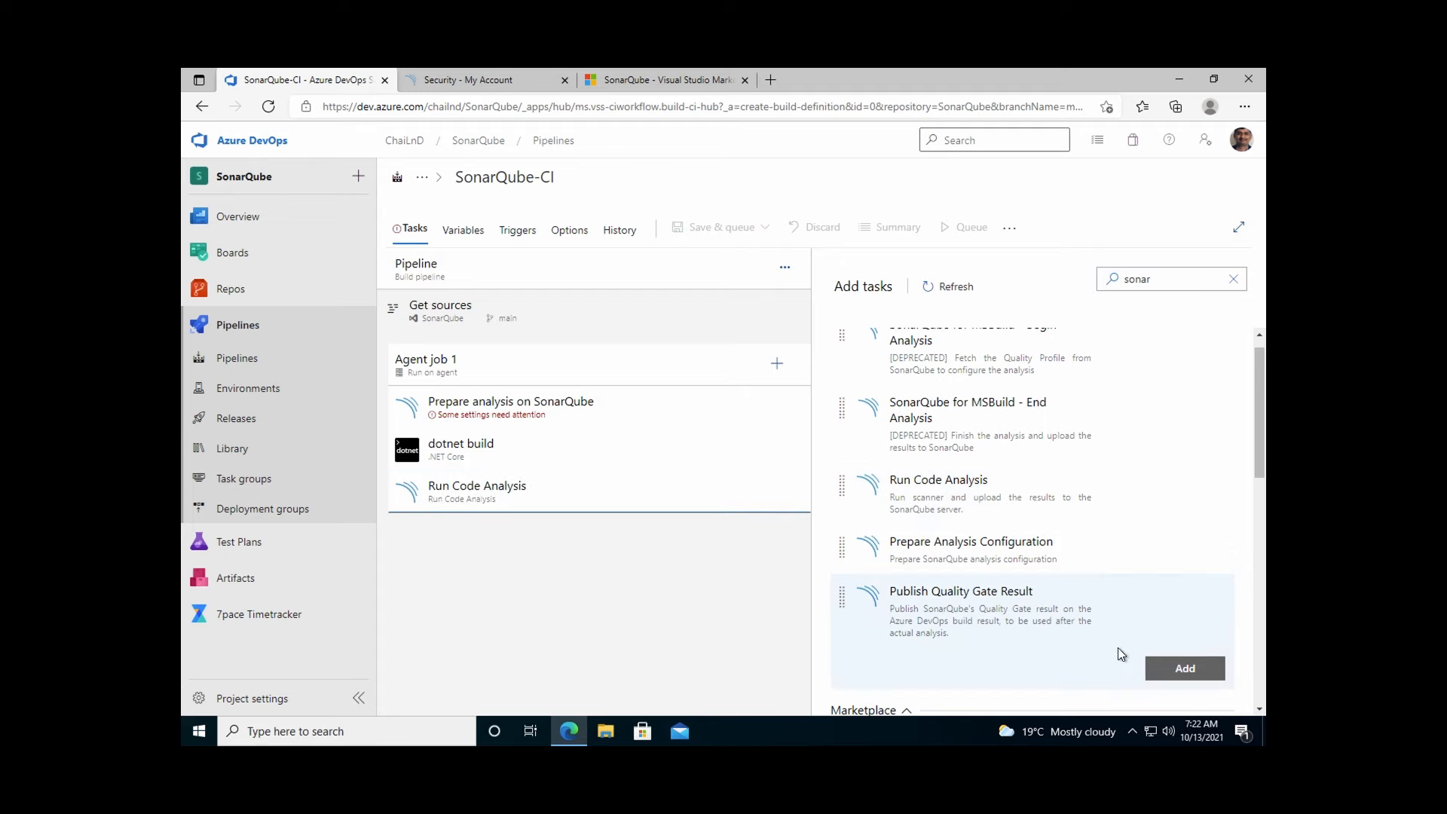
left_click(1158, 668)
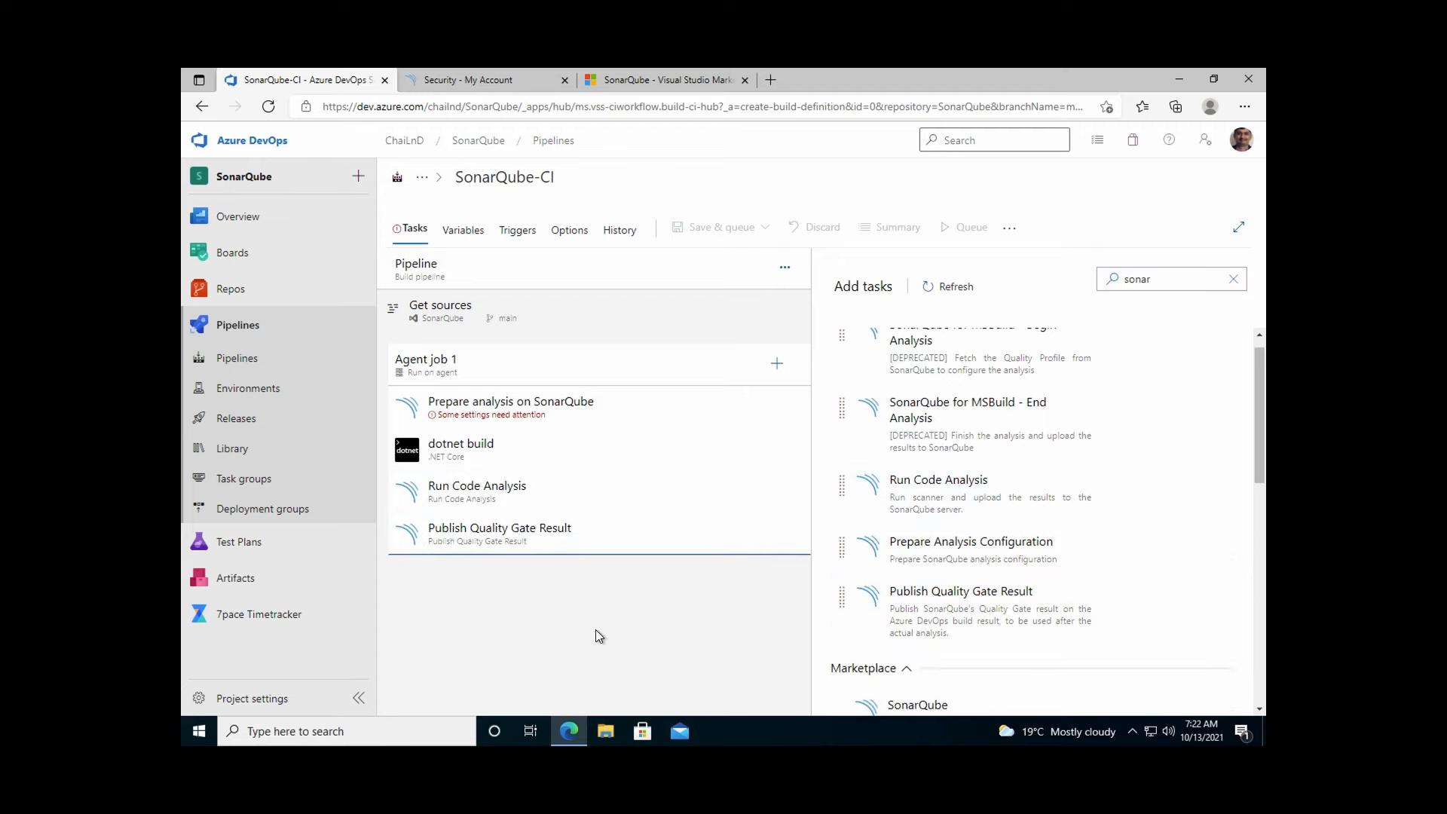
Step: Set the SonarQube Server Endpoint of the Prepare analysis on SonarQube task to SonarQube_ADO
left_click(496, 411)
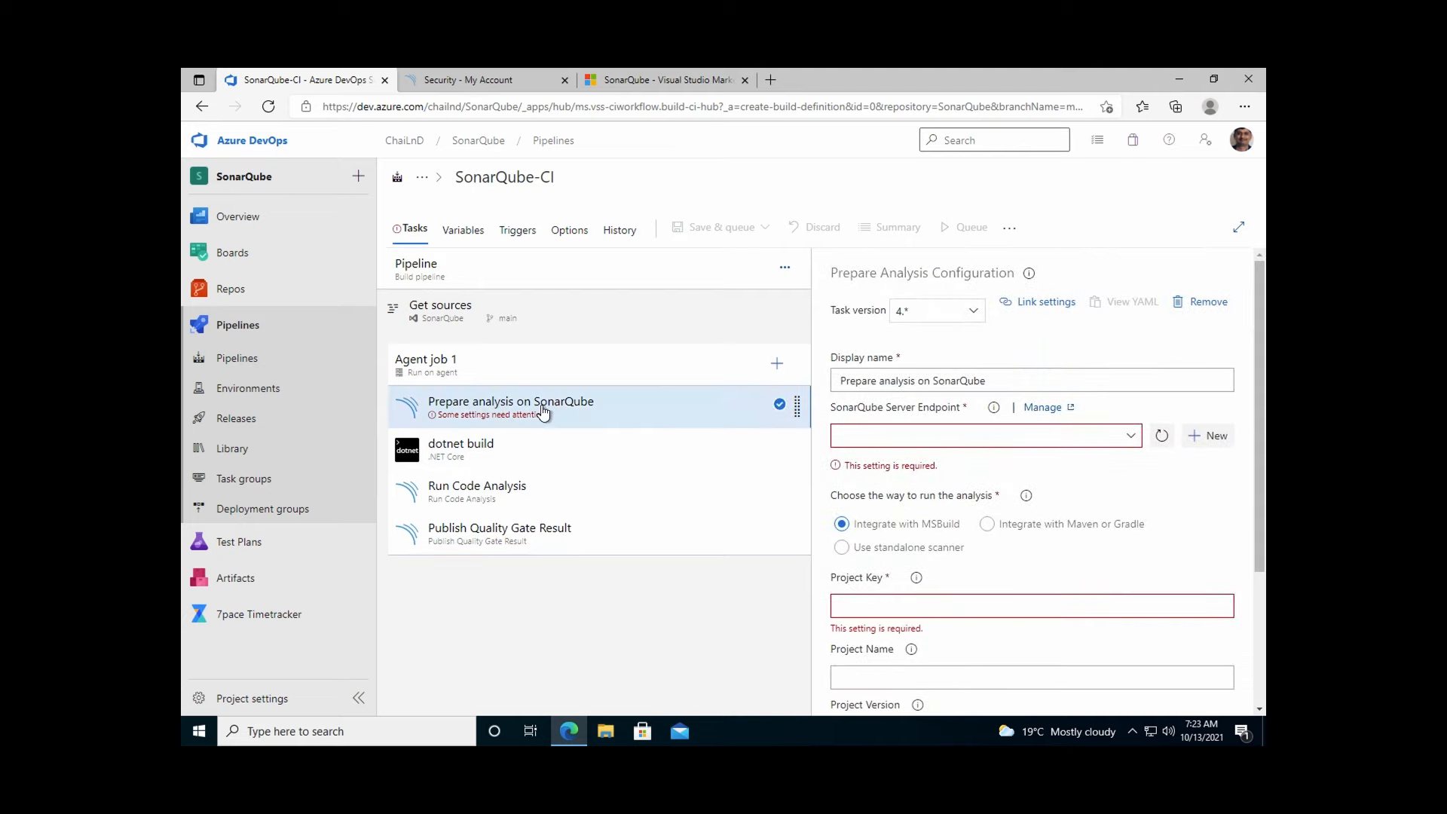
left_click(1131, 439)
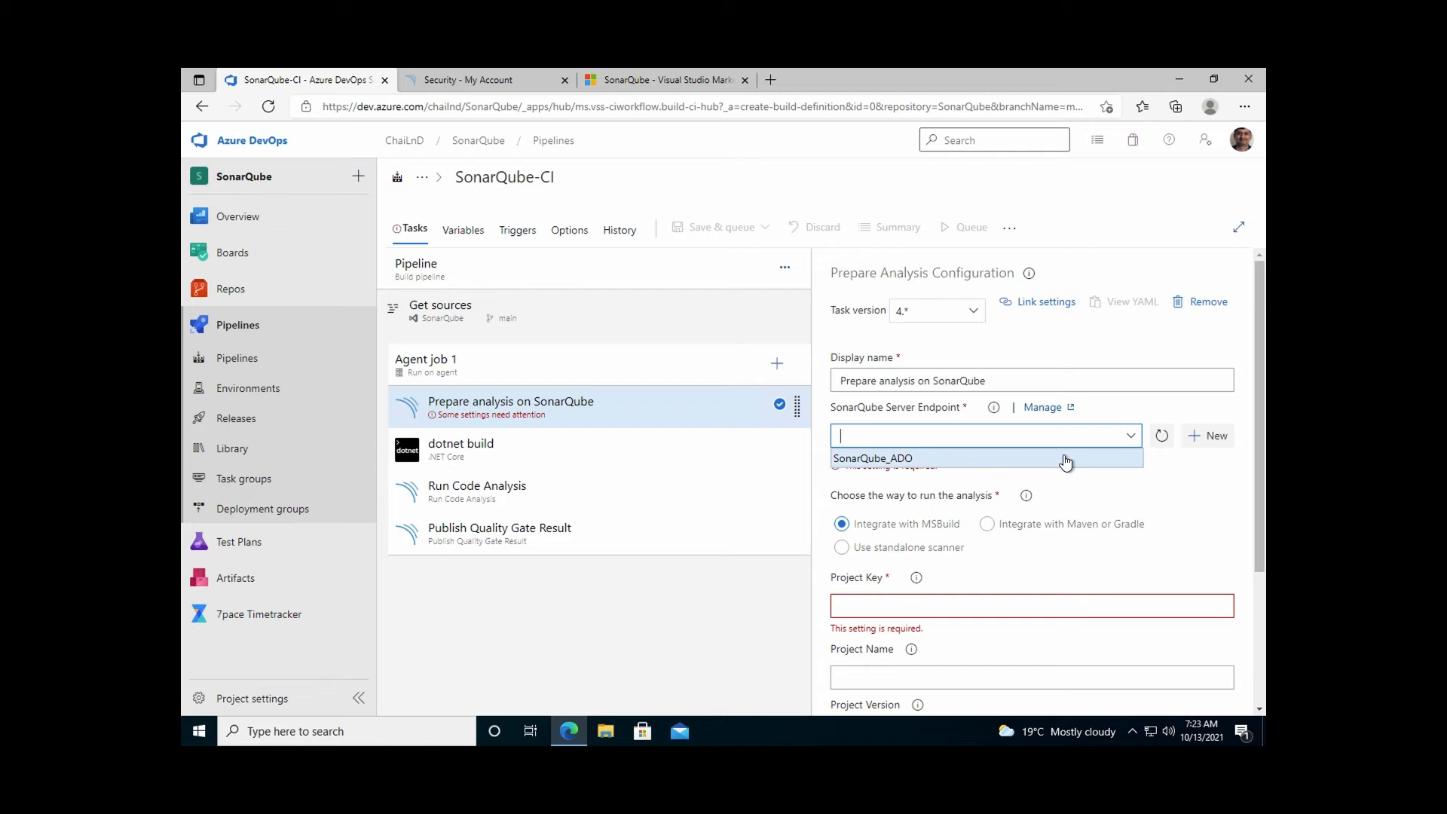
left_click(953, 460)
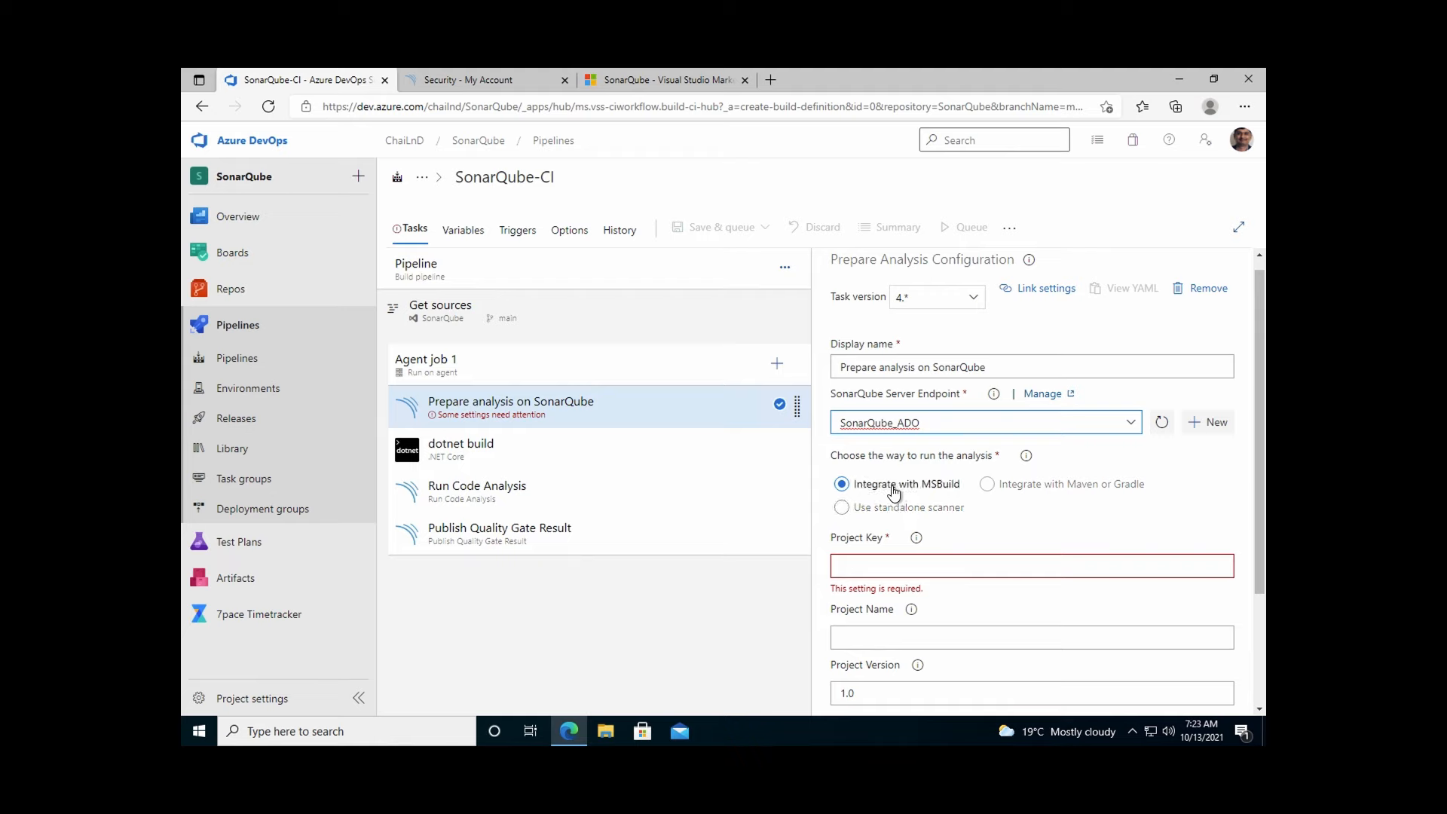
scroll(894, 492, "down", 1)
left_click(888, 544)
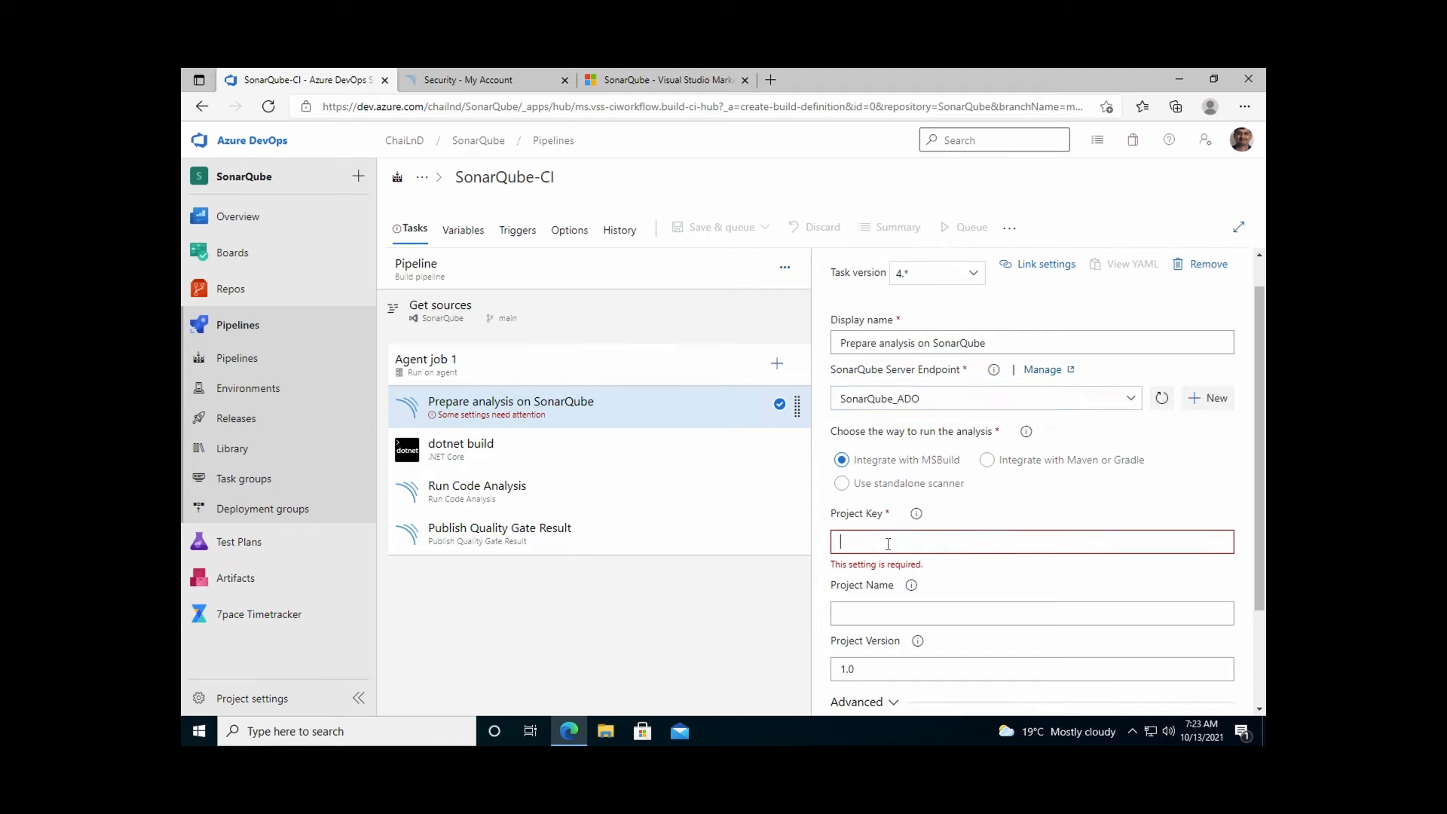
scroll(888, 544, "down", 1)
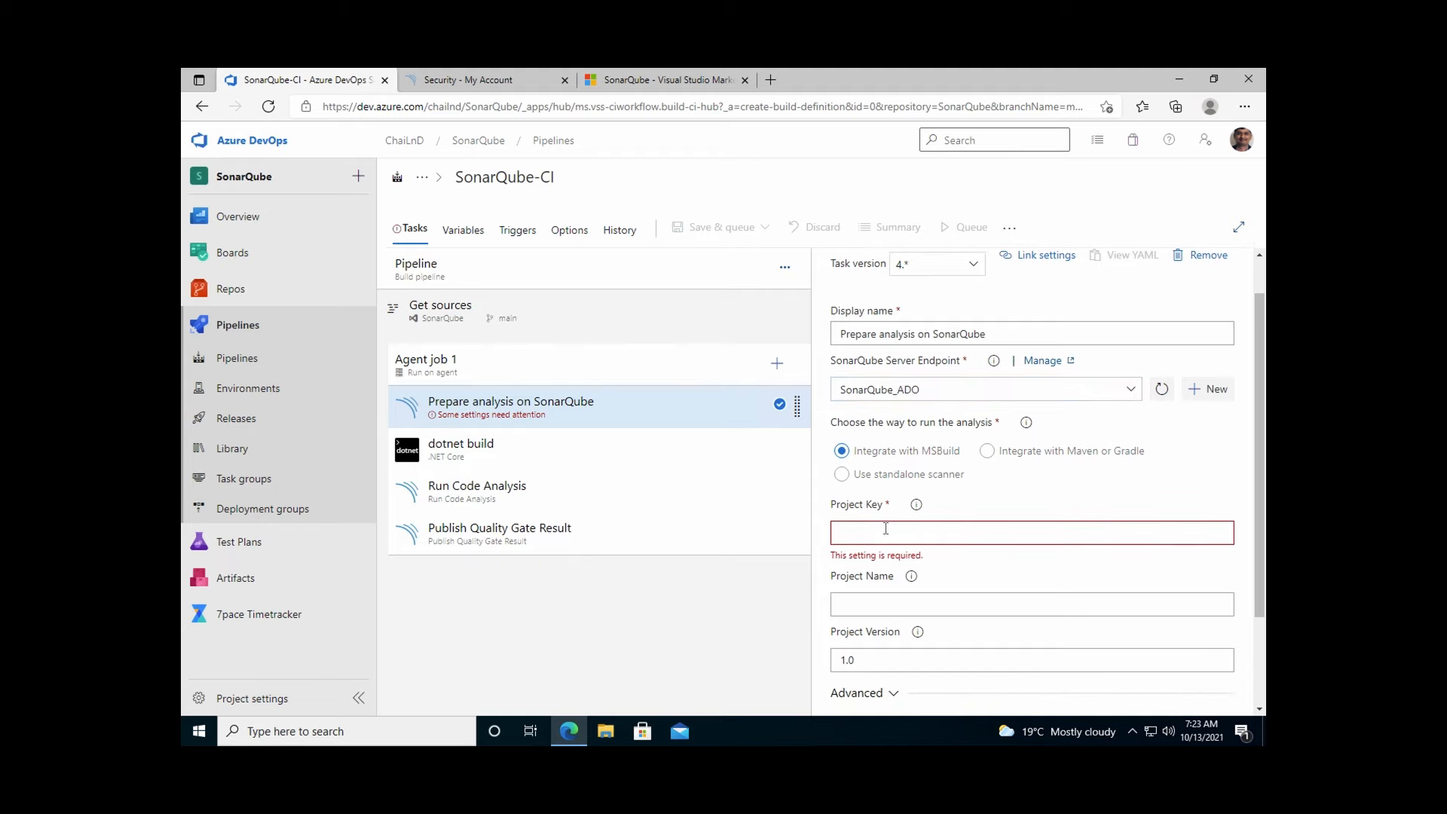
Step: Switch to SonarQube, open the ADO_ManualProject project's general settings and copy the project name
left_click(471, 75)
left_click(324, 141)
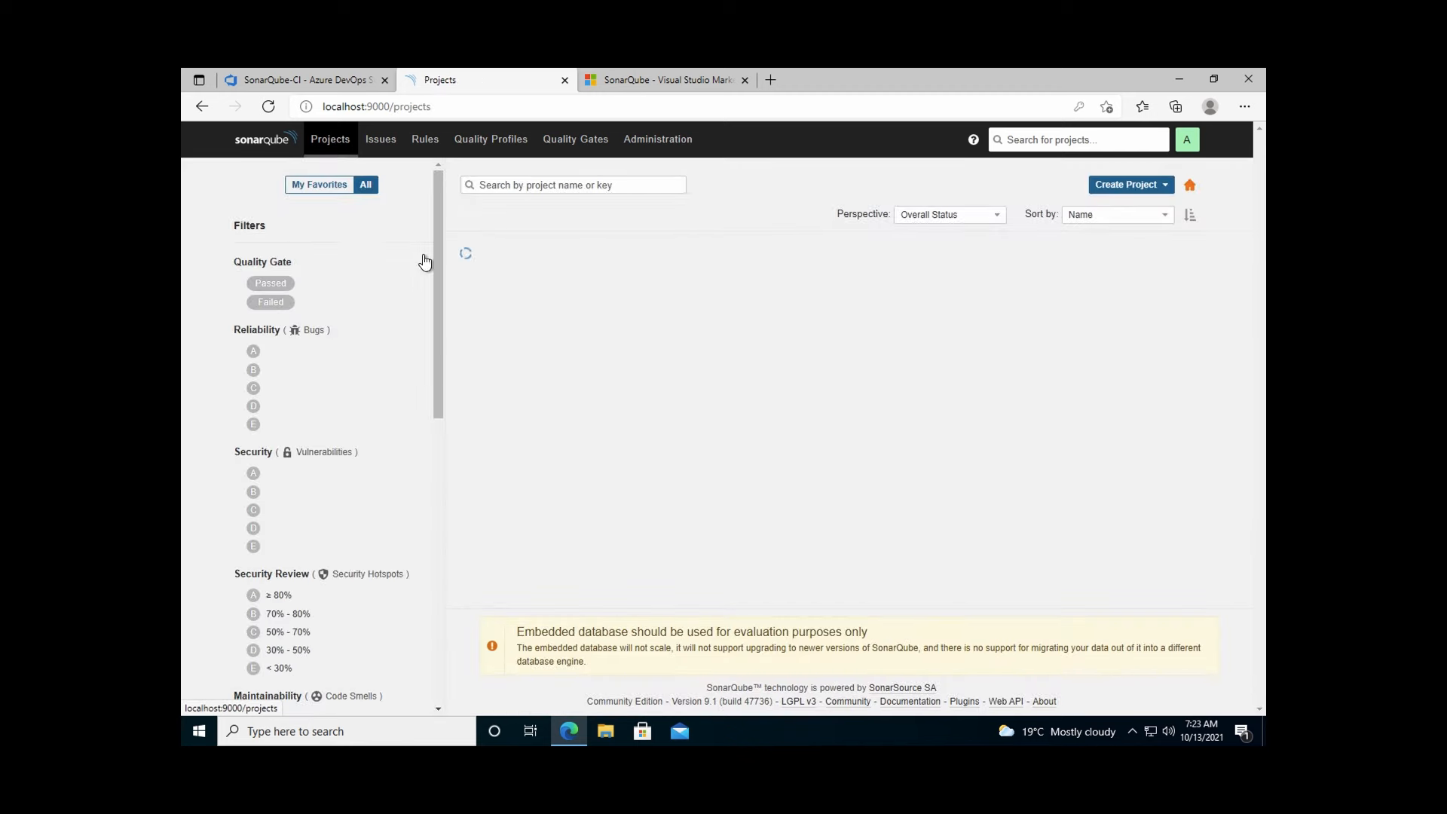
left_click(534, 270)
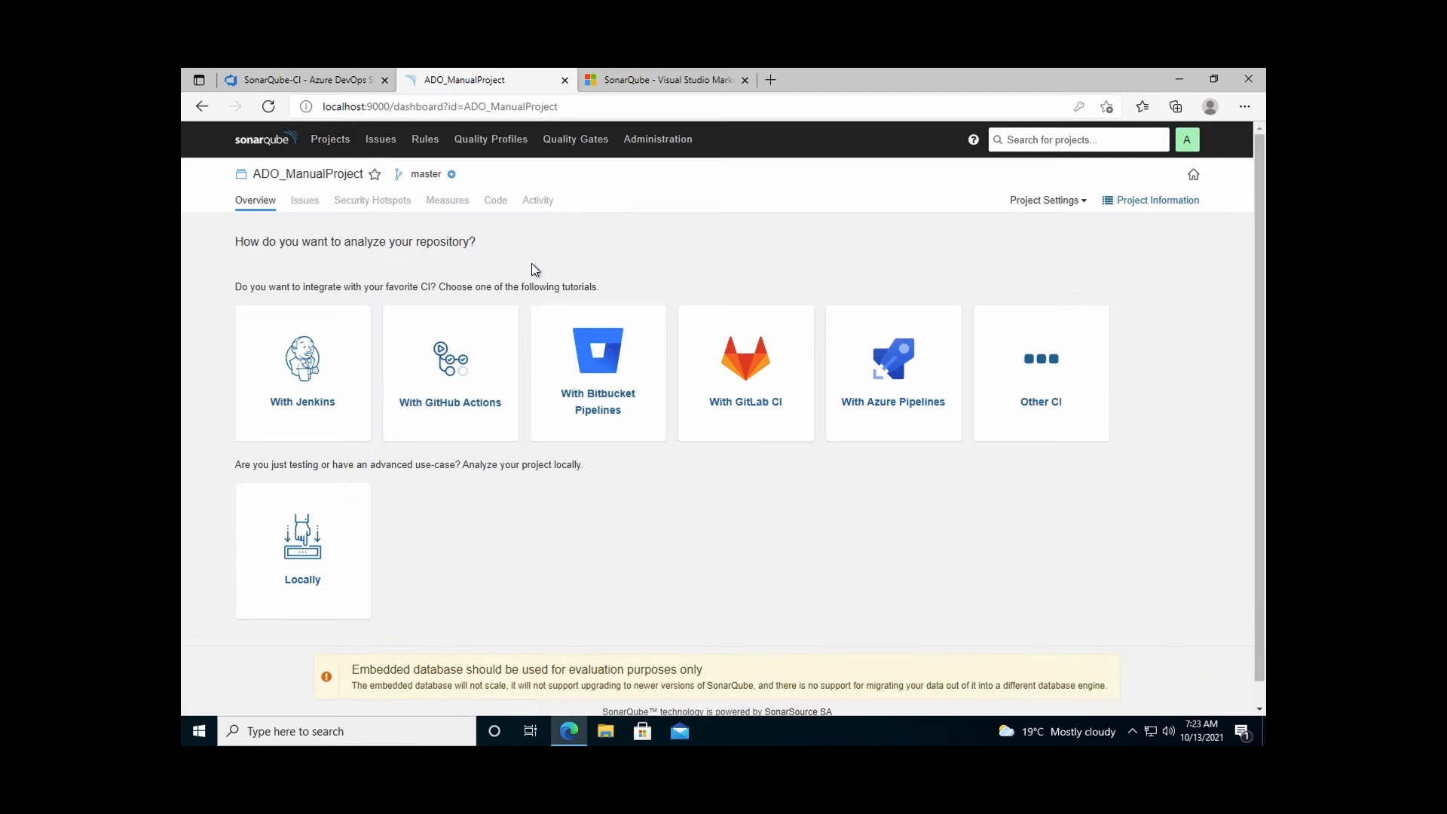
left_click(1038, 200)
left_click(1040, 228)
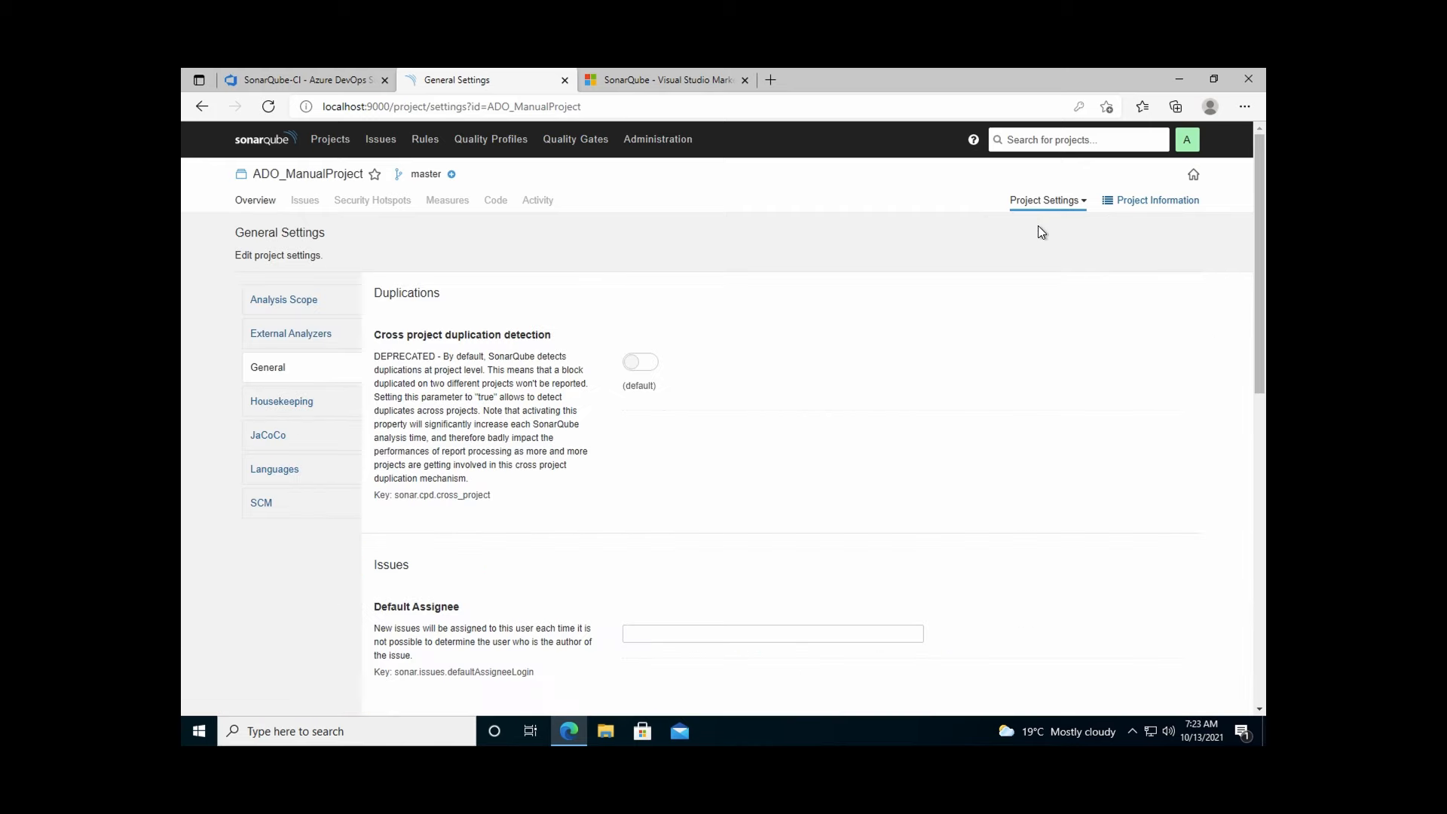
double_click(340, 174)
key("ctrl+c")
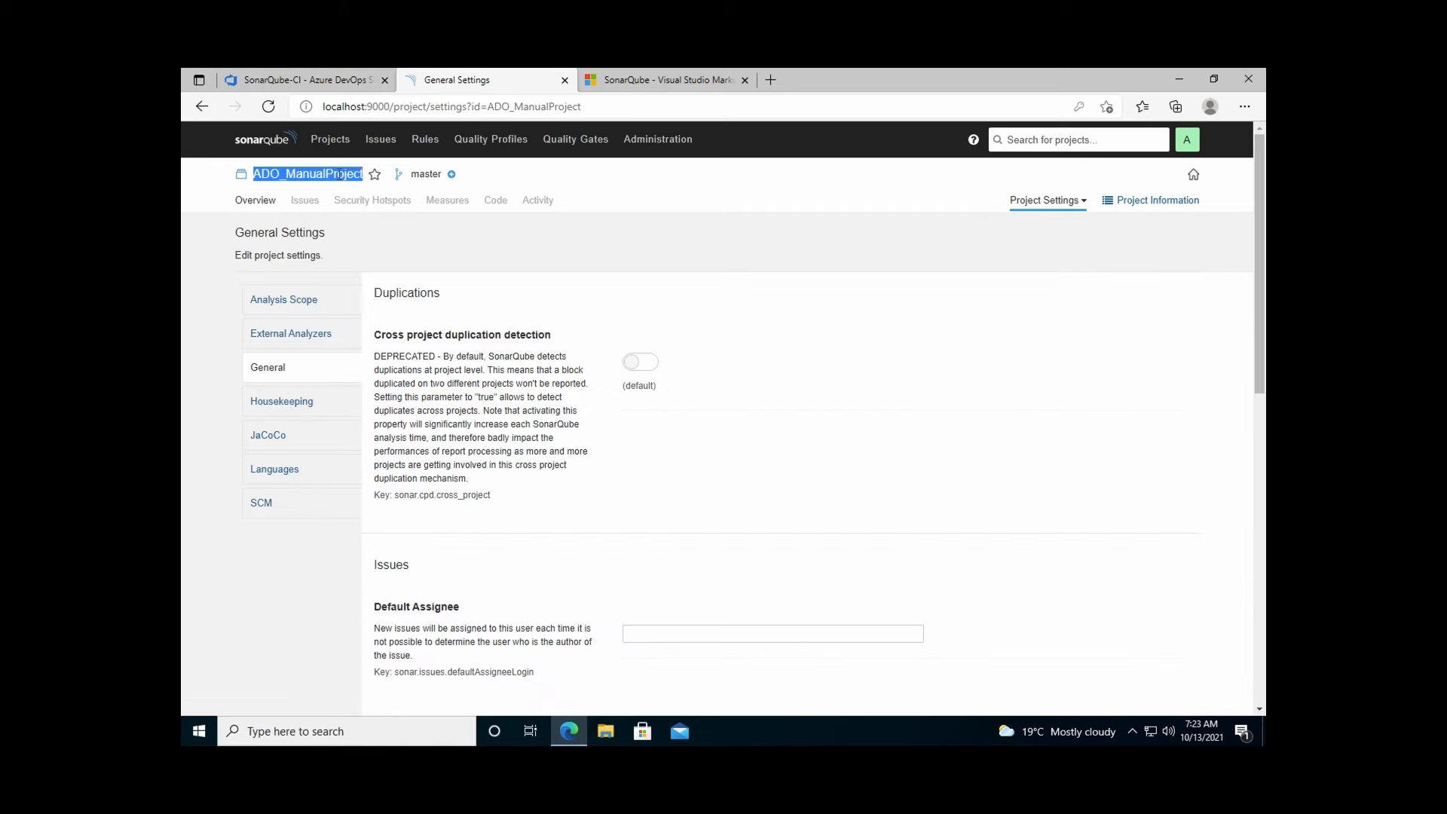
Step: Back in the Azure DevOps pipeline, set both the analysis task's Project Key and Project Name to ADO_ManualProject
left_click(268, 83)
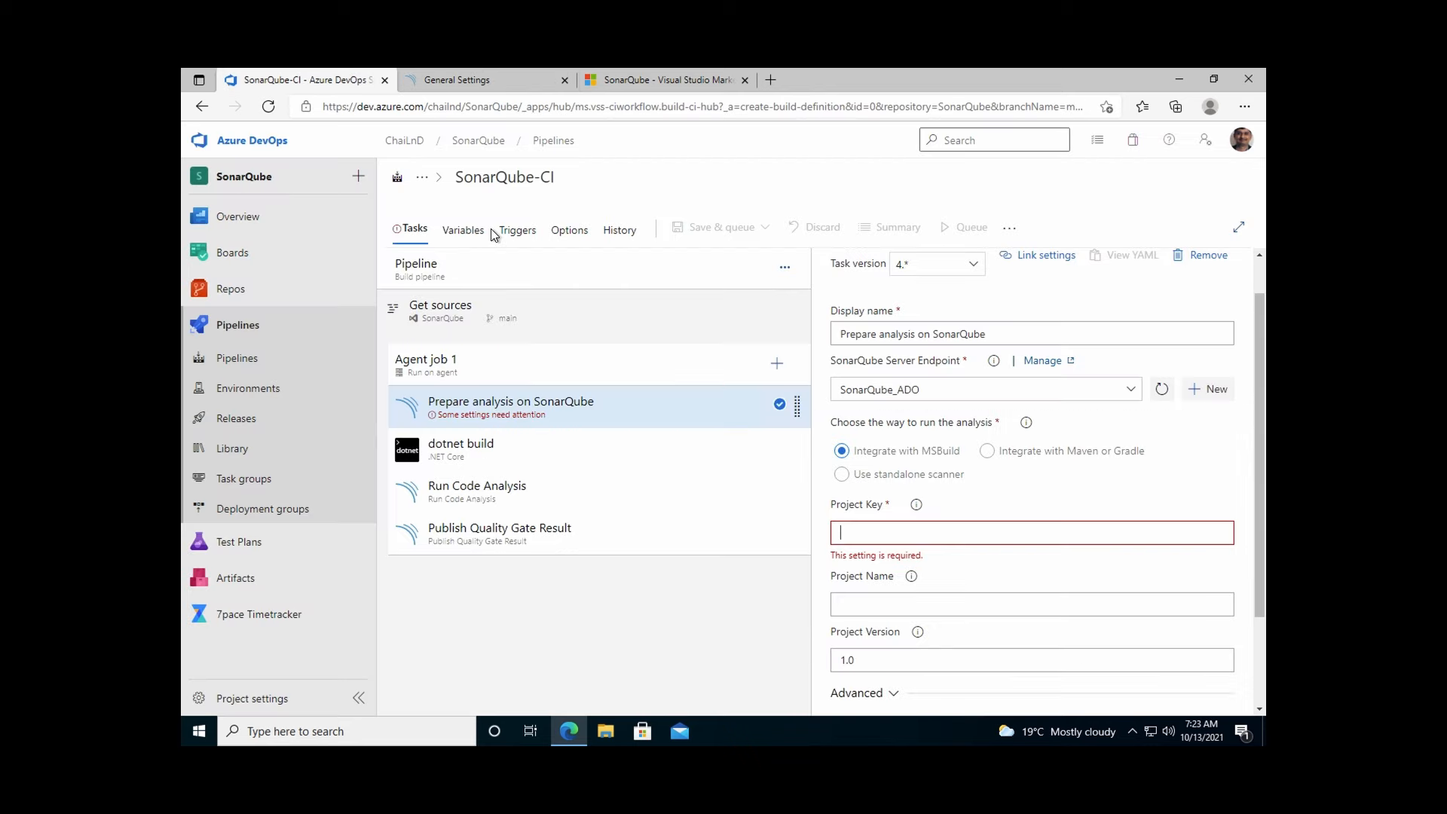
left_click(897, 536)
key("ctrl+v")
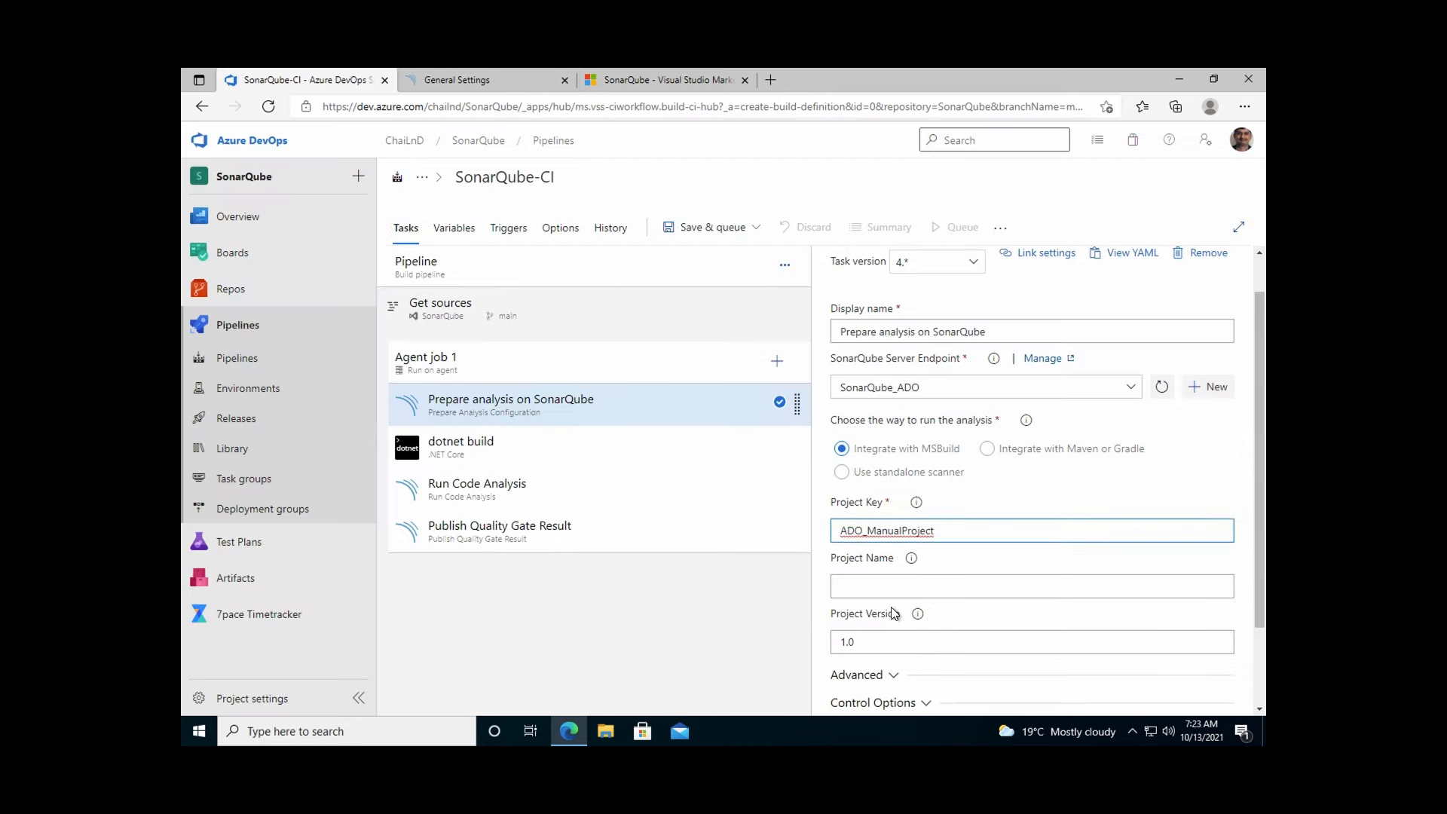
left_click(881, 590)
key("ctrl+v")
scroll(859, 641, "down", 1)
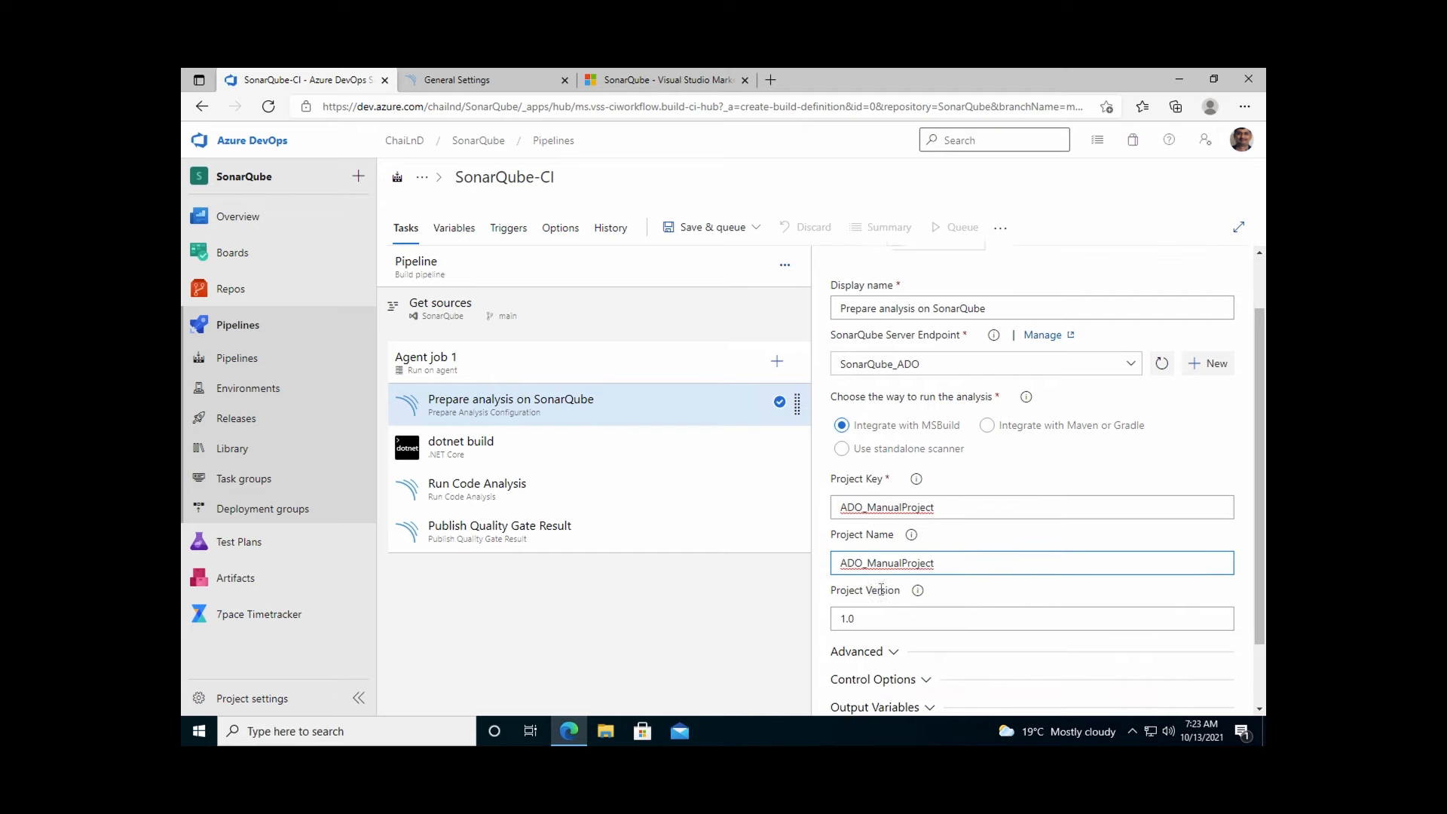
Step: Expand the analysis task's advanced settings and examine the Additional Properties for the scanner
left_click(856, 648)
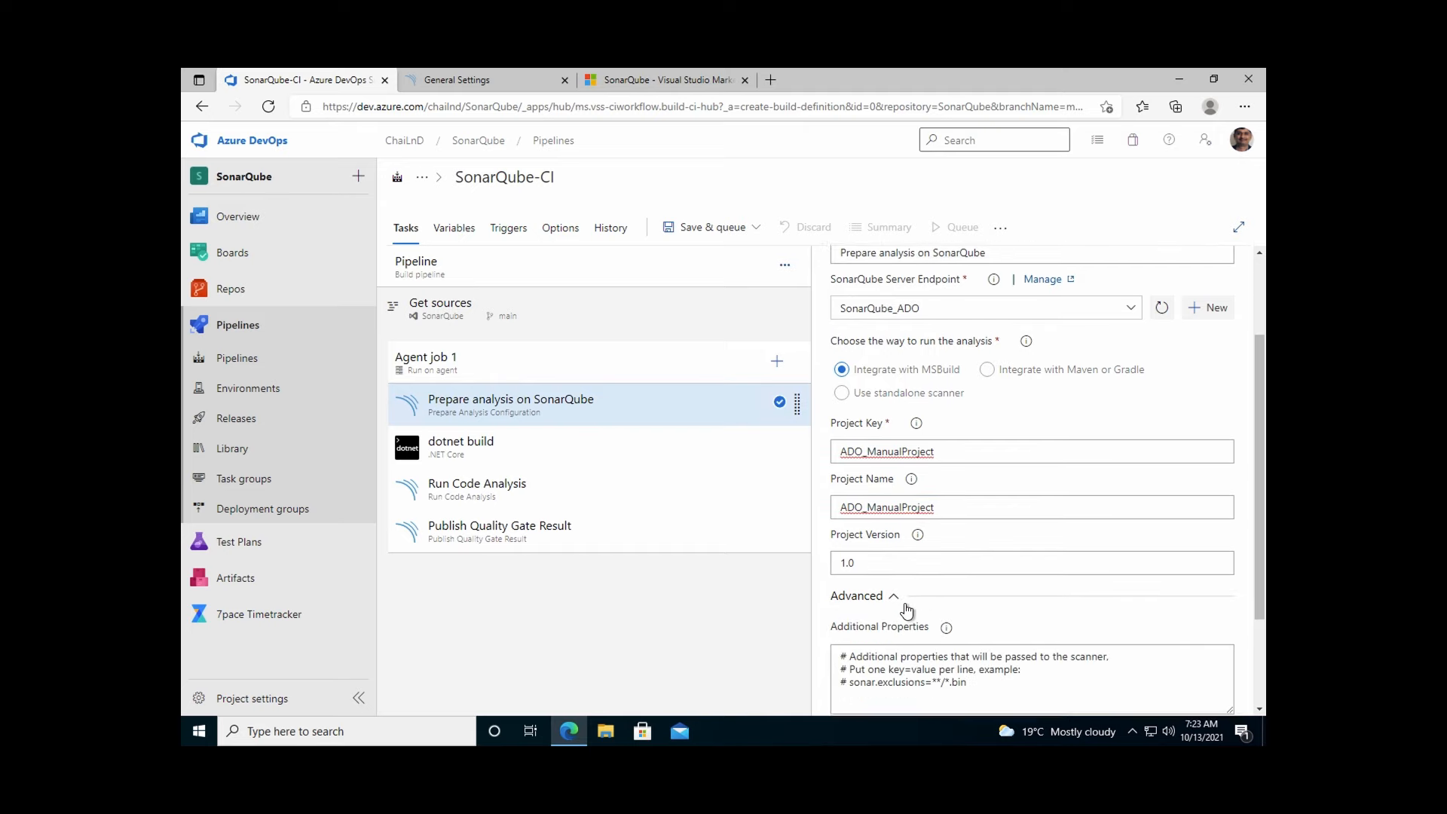
scroll(942, 618, "down", 1)
left_click(983, 637)
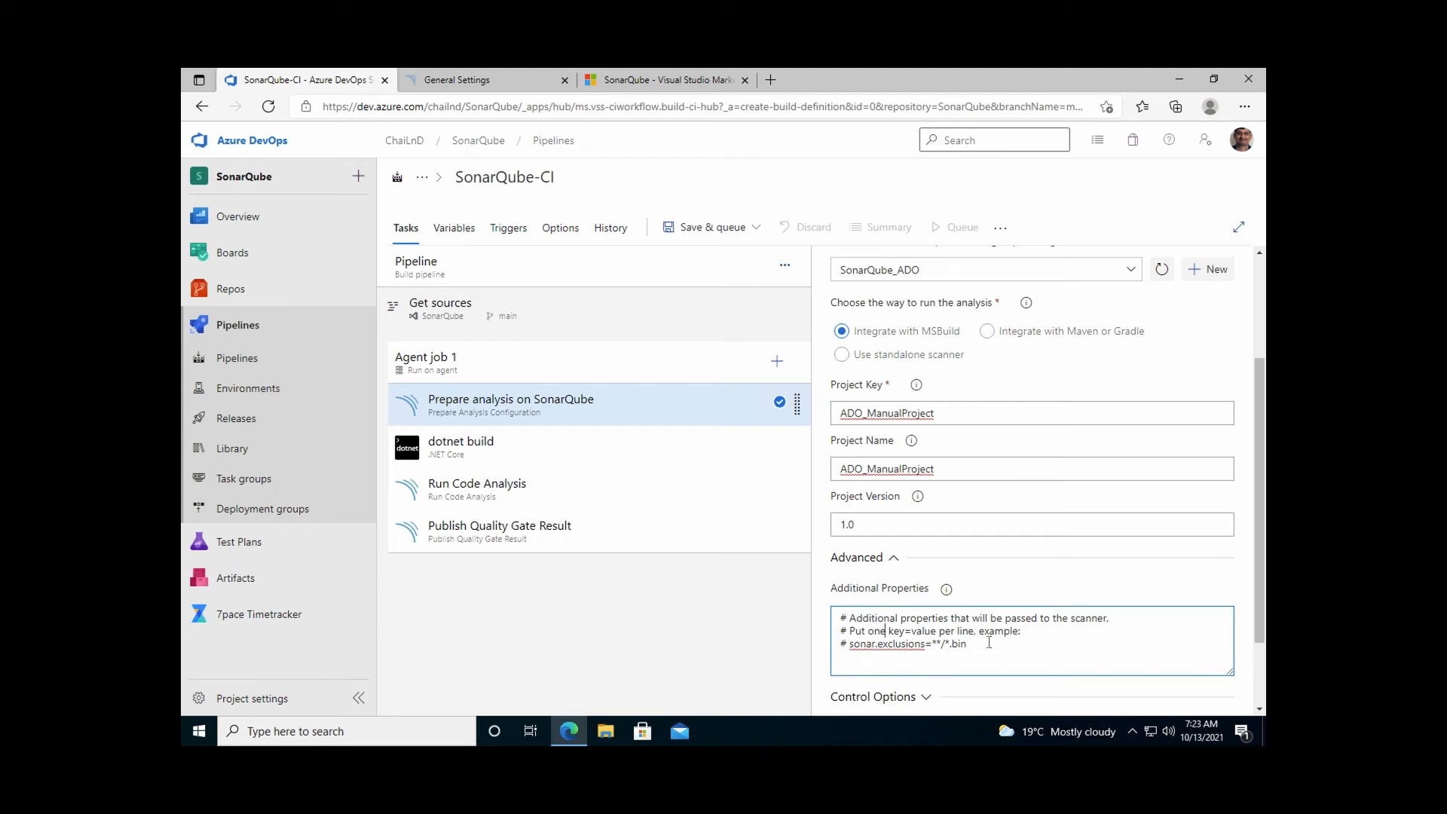
scroll(989, 642, "down", 1)
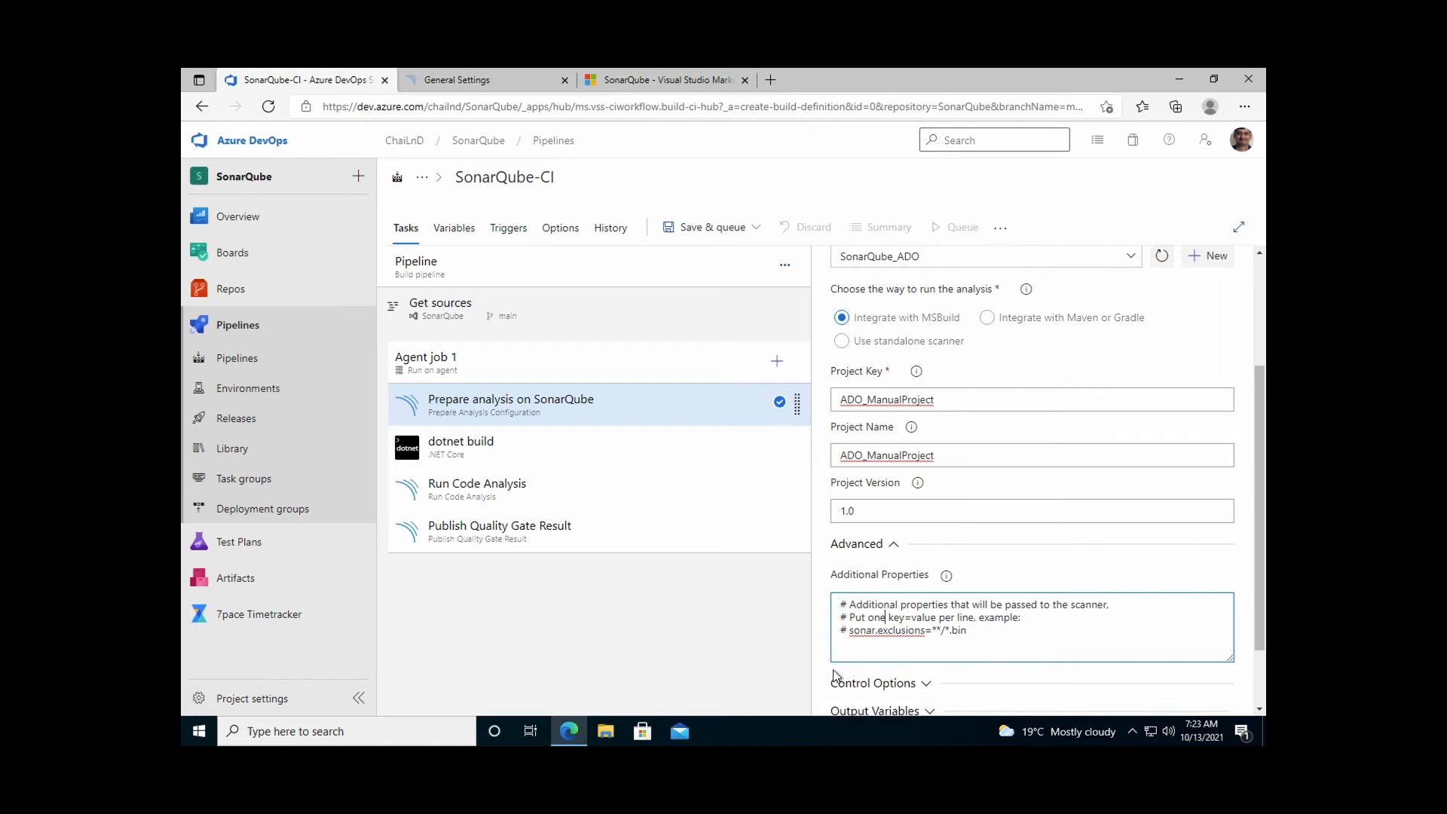
scroll(833, 669, "down", 2)
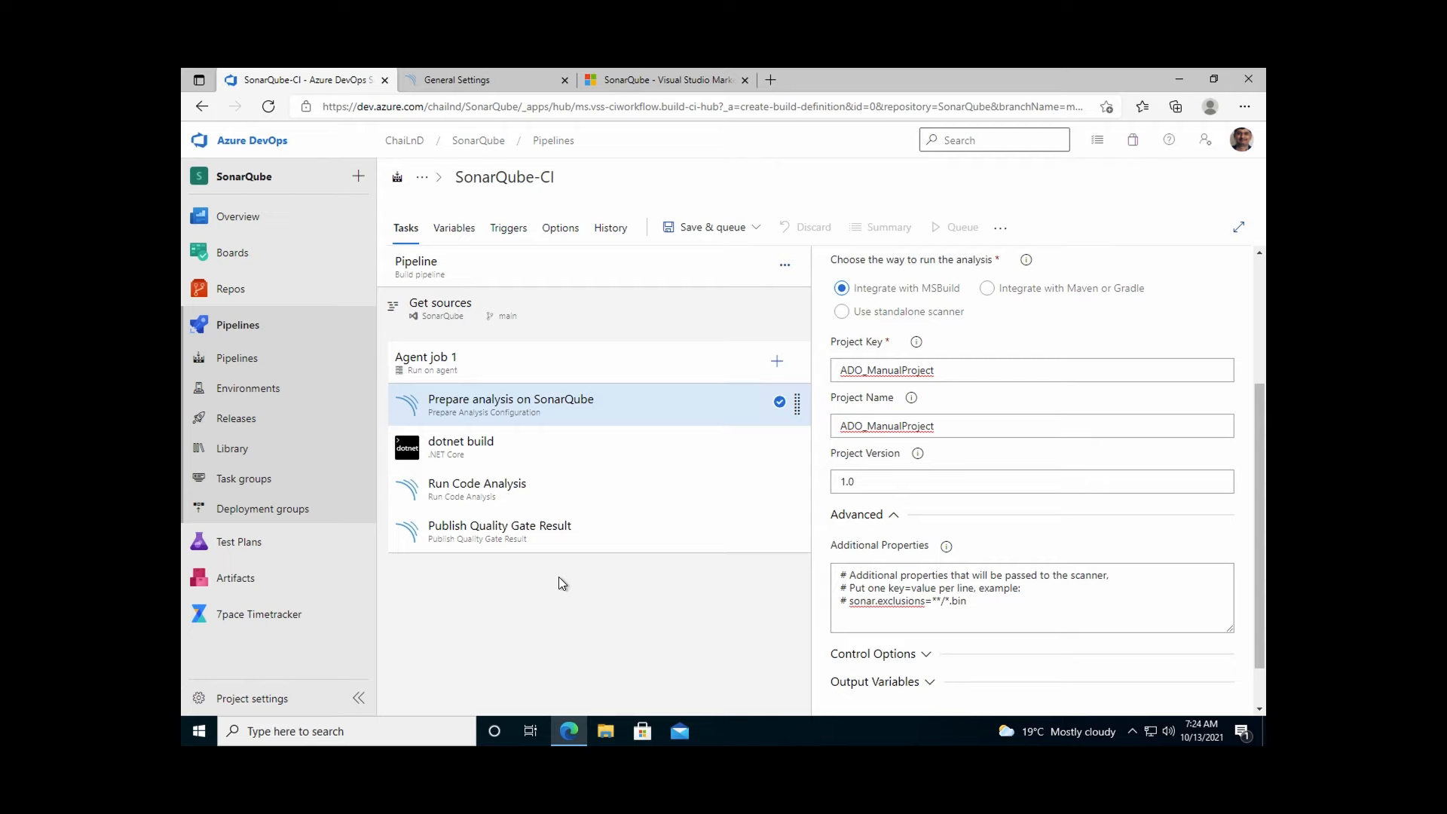
Step: Rename the SonarQube-CI pipeline to ADO_ManualProject_CI
left_click(506, 83)
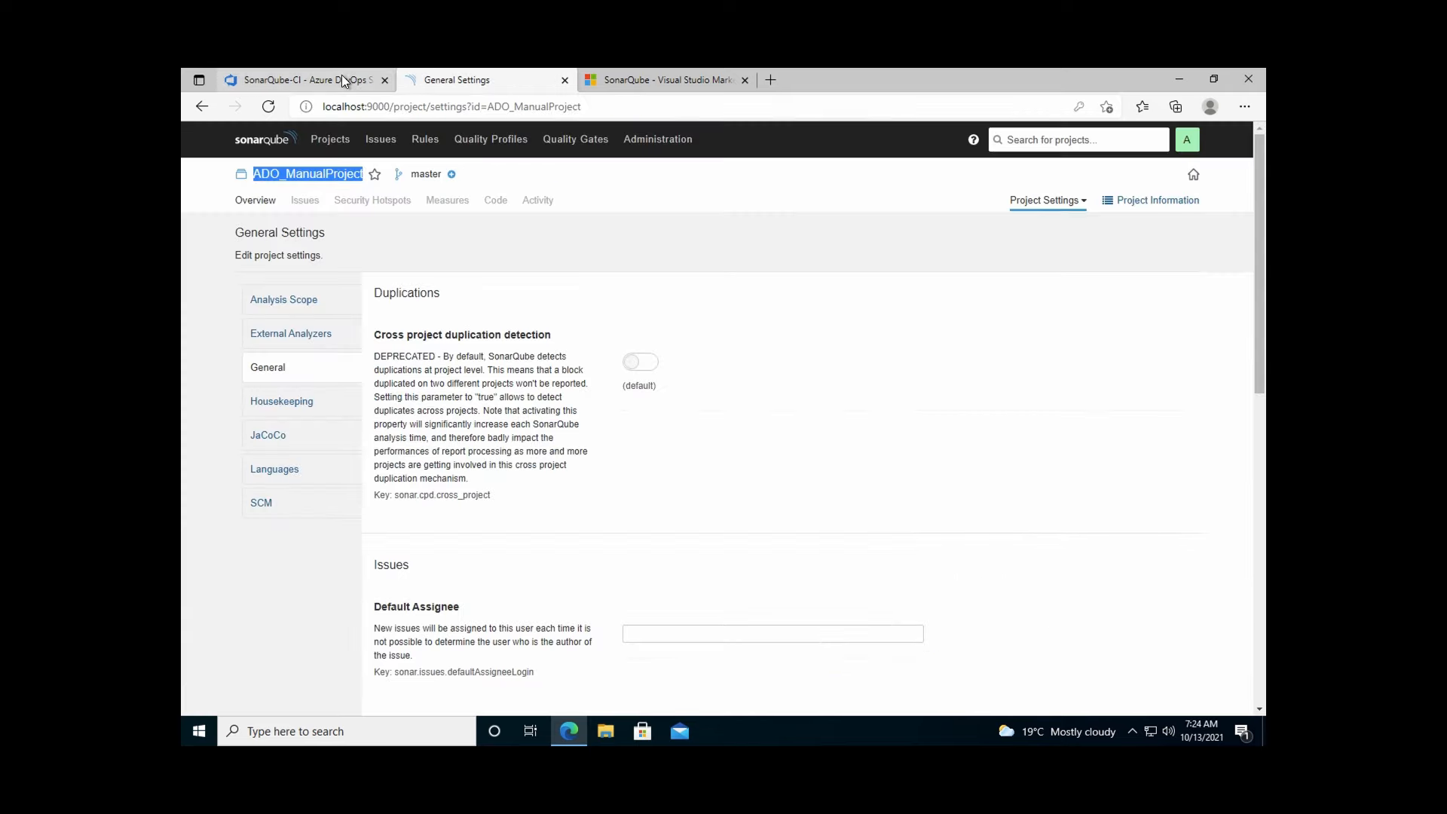
left_click(342, 75)
left_click(505, 178)
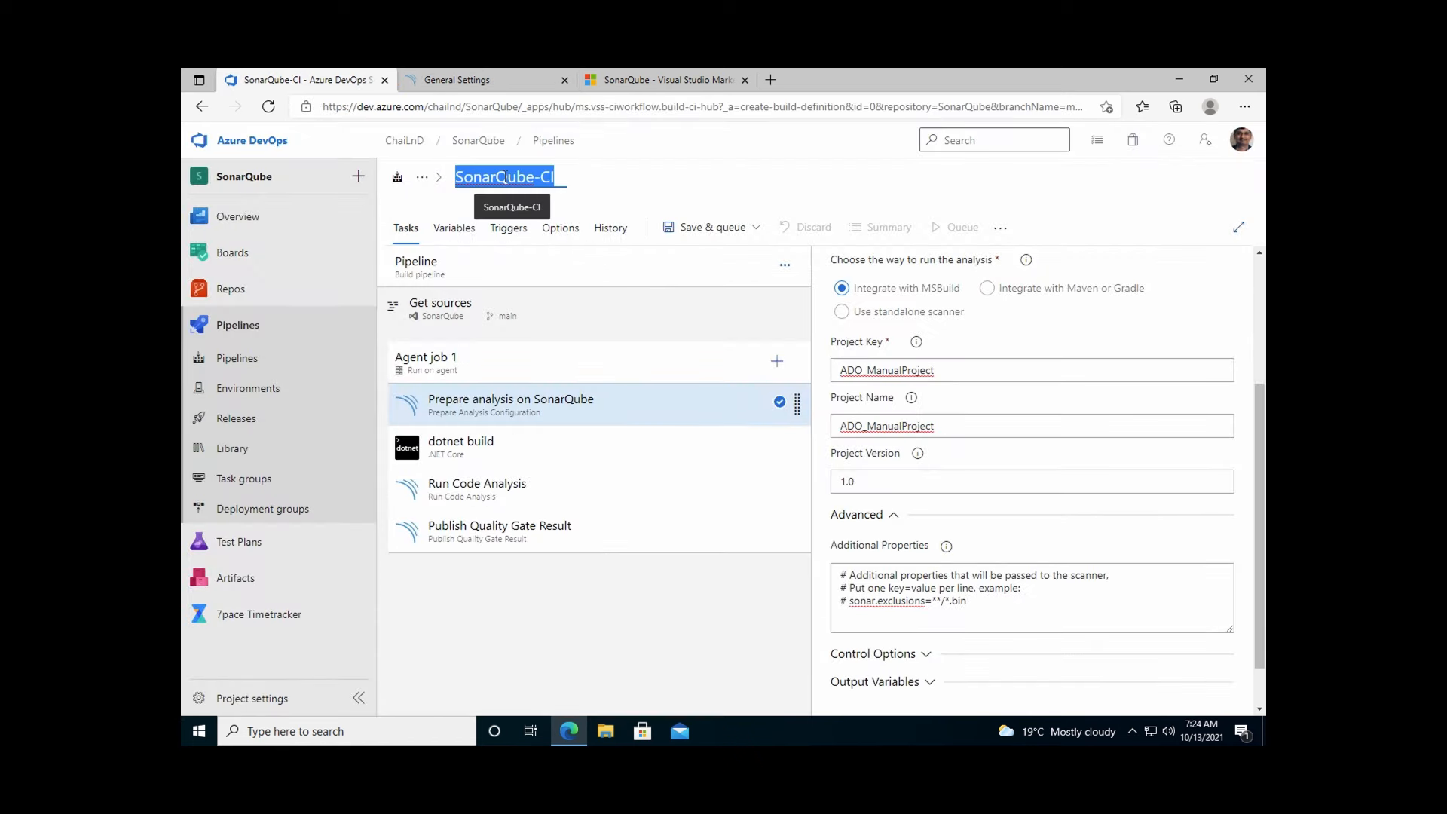
key("End")
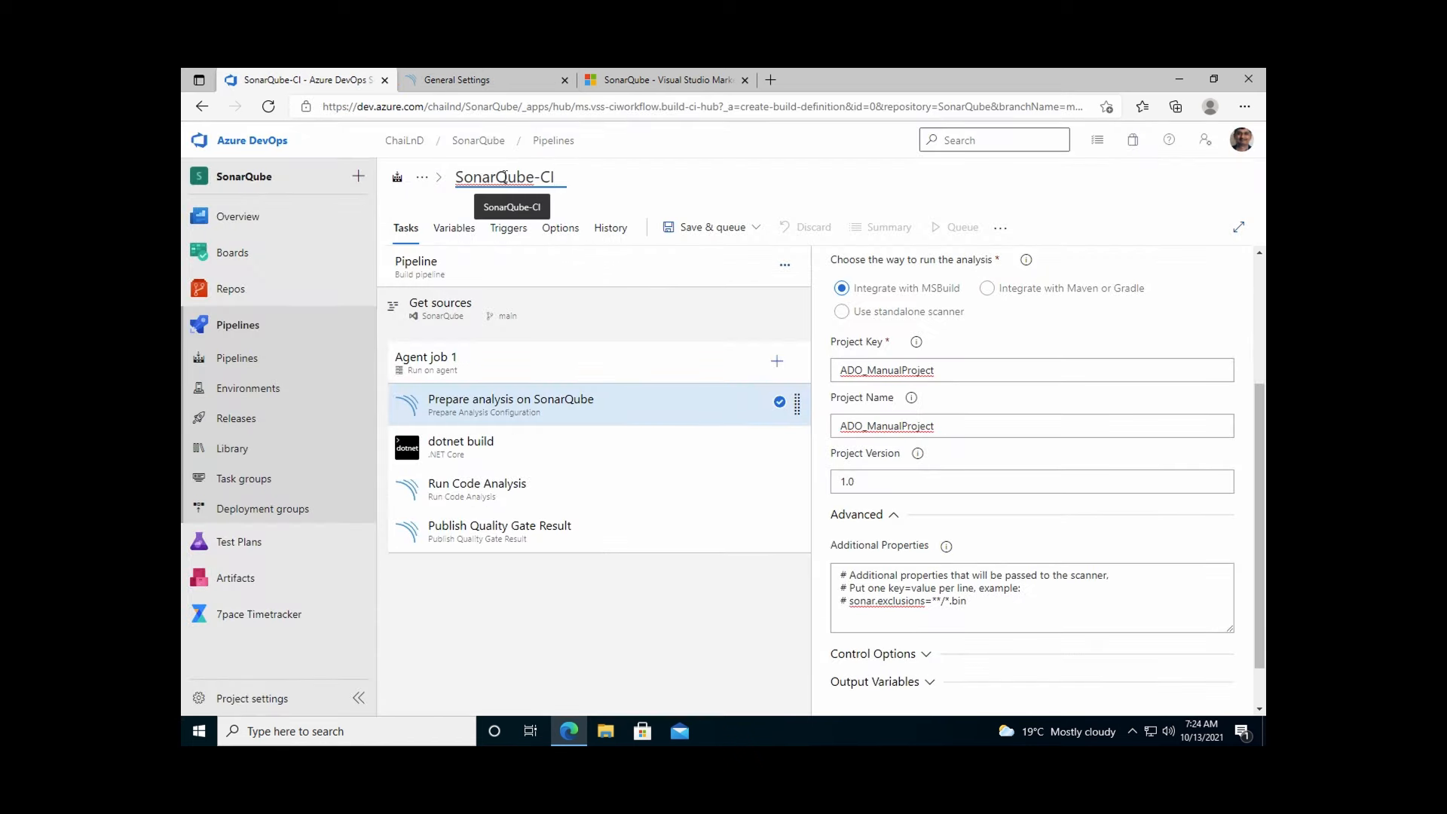
key("ctrl+a")
left_click(445, 80)
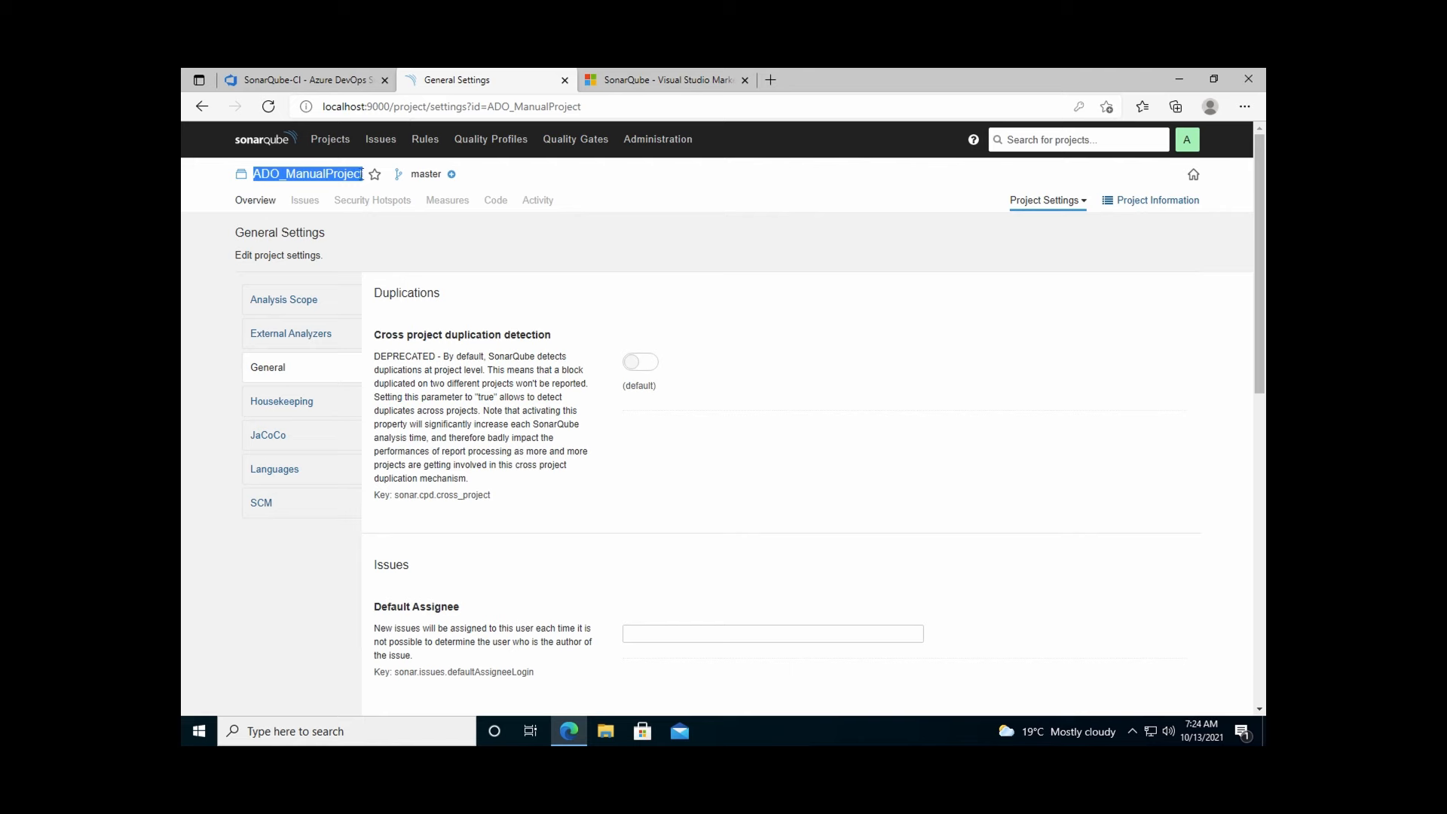
left_click(301, 79)
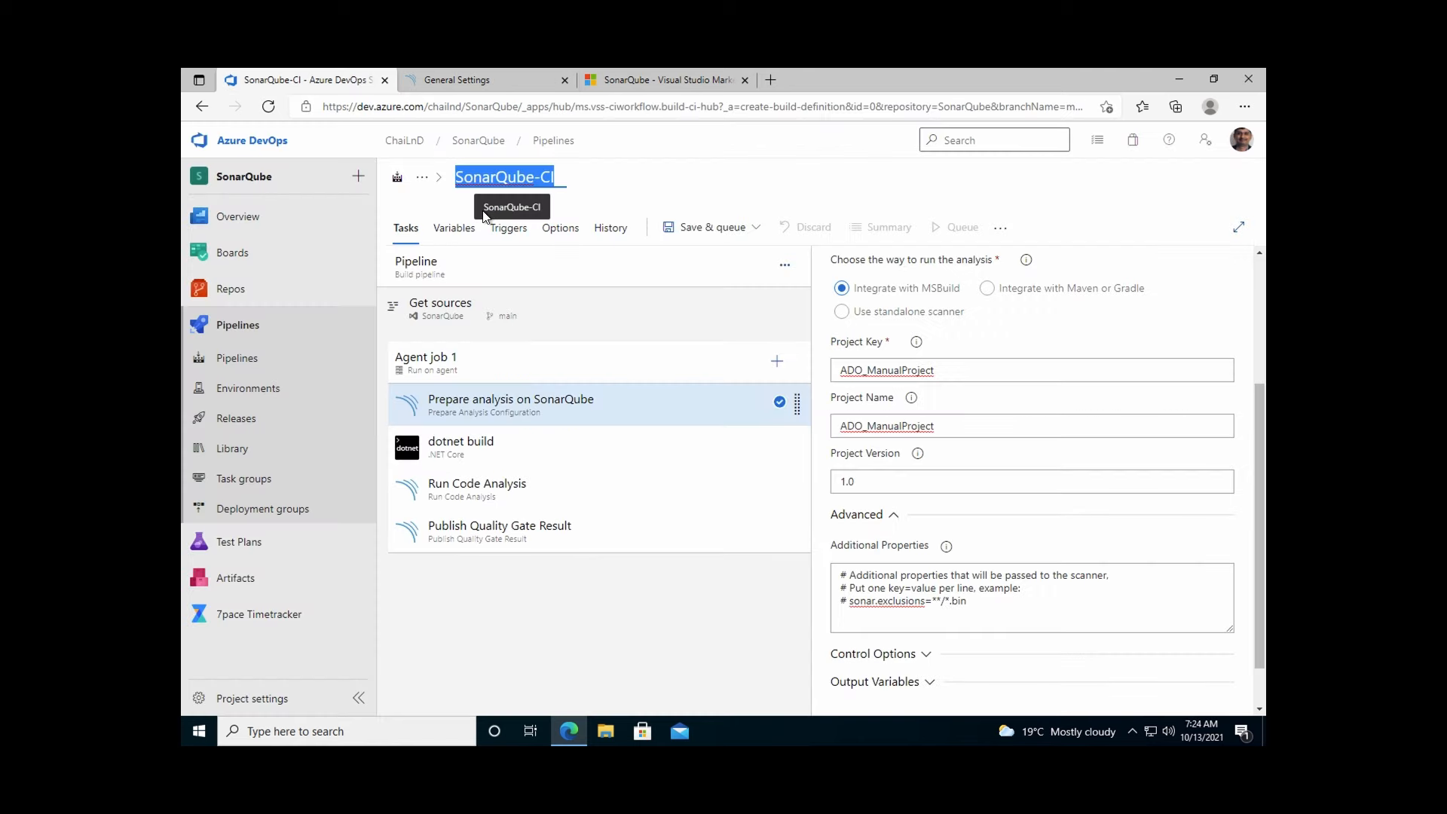
key("ctrl+v")
type("_CI")
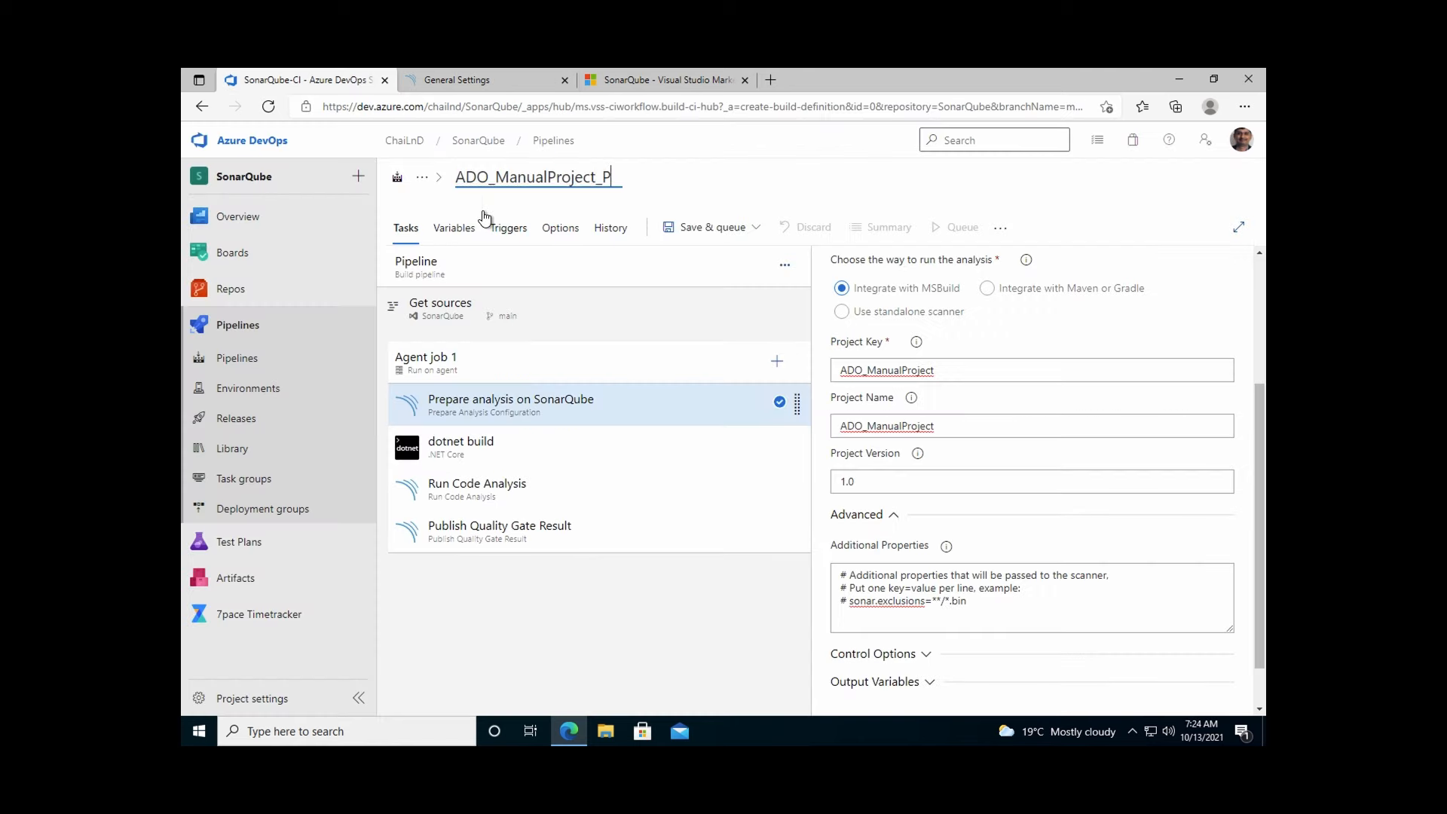
Step: Save and run the pipeline on SonarPool, and open the log of Agent job 1
left_click(694, 230)
left_click(697, 256)
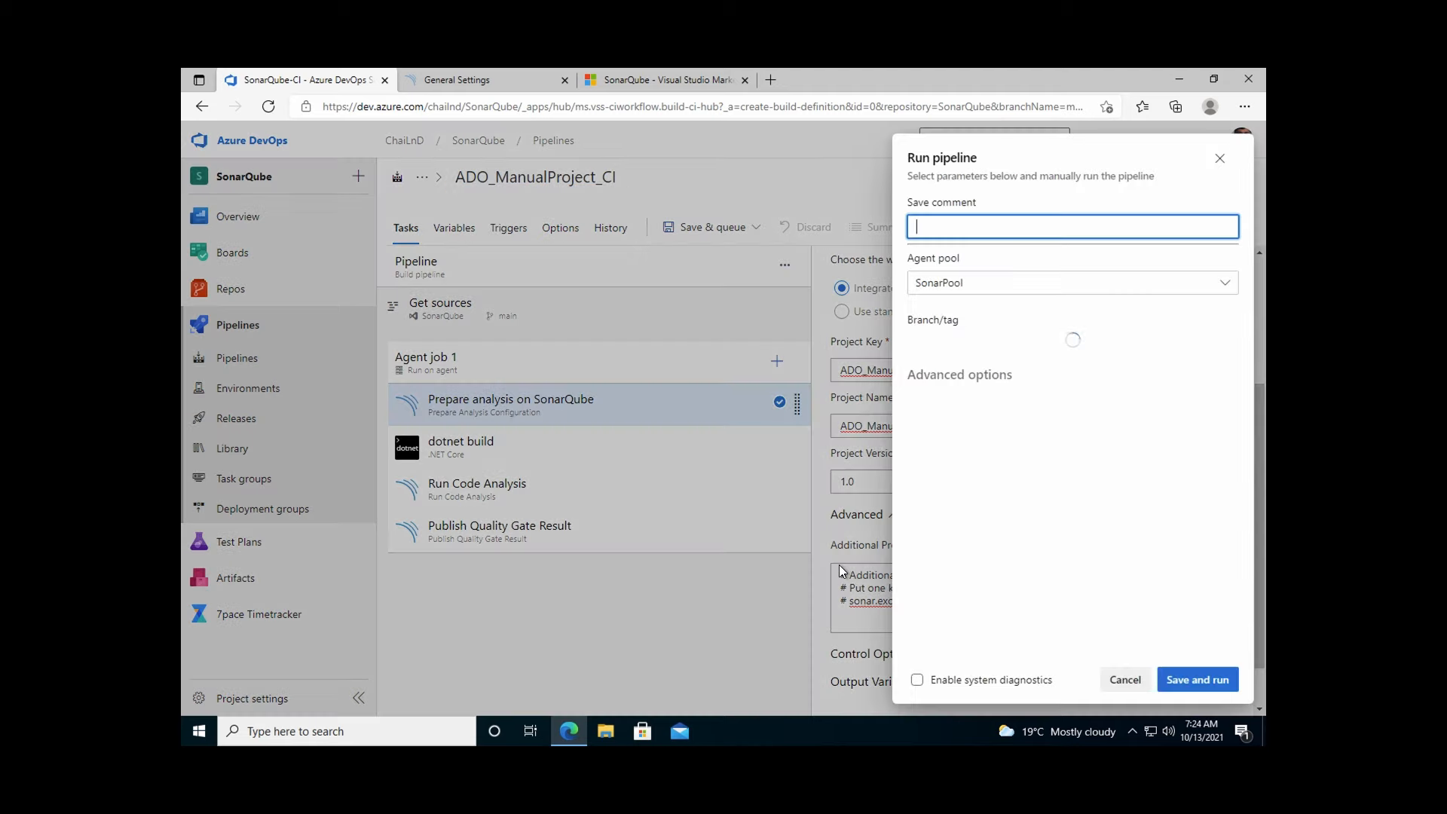
left_click(1193, 683)
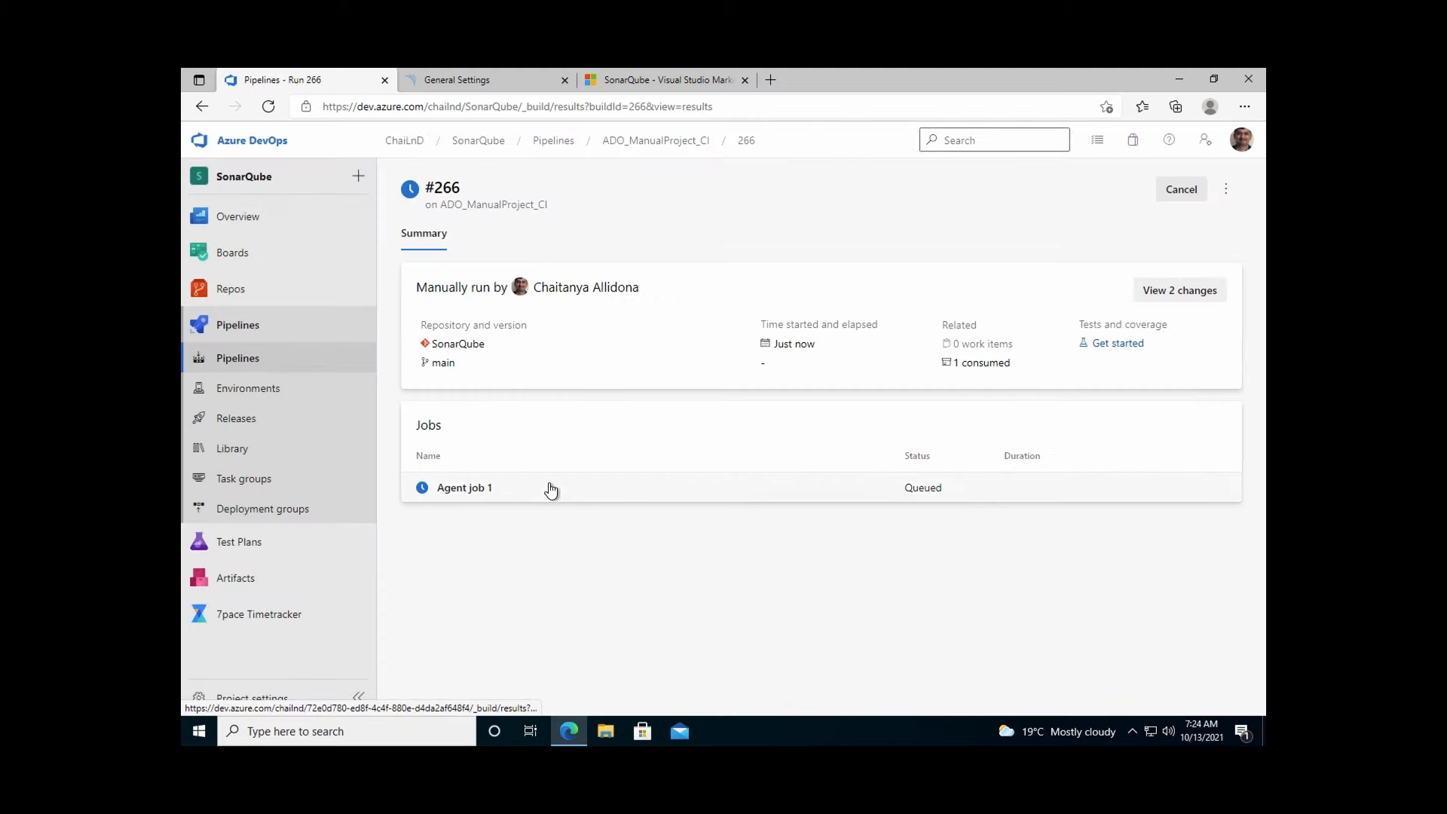
left_click(549, 487)
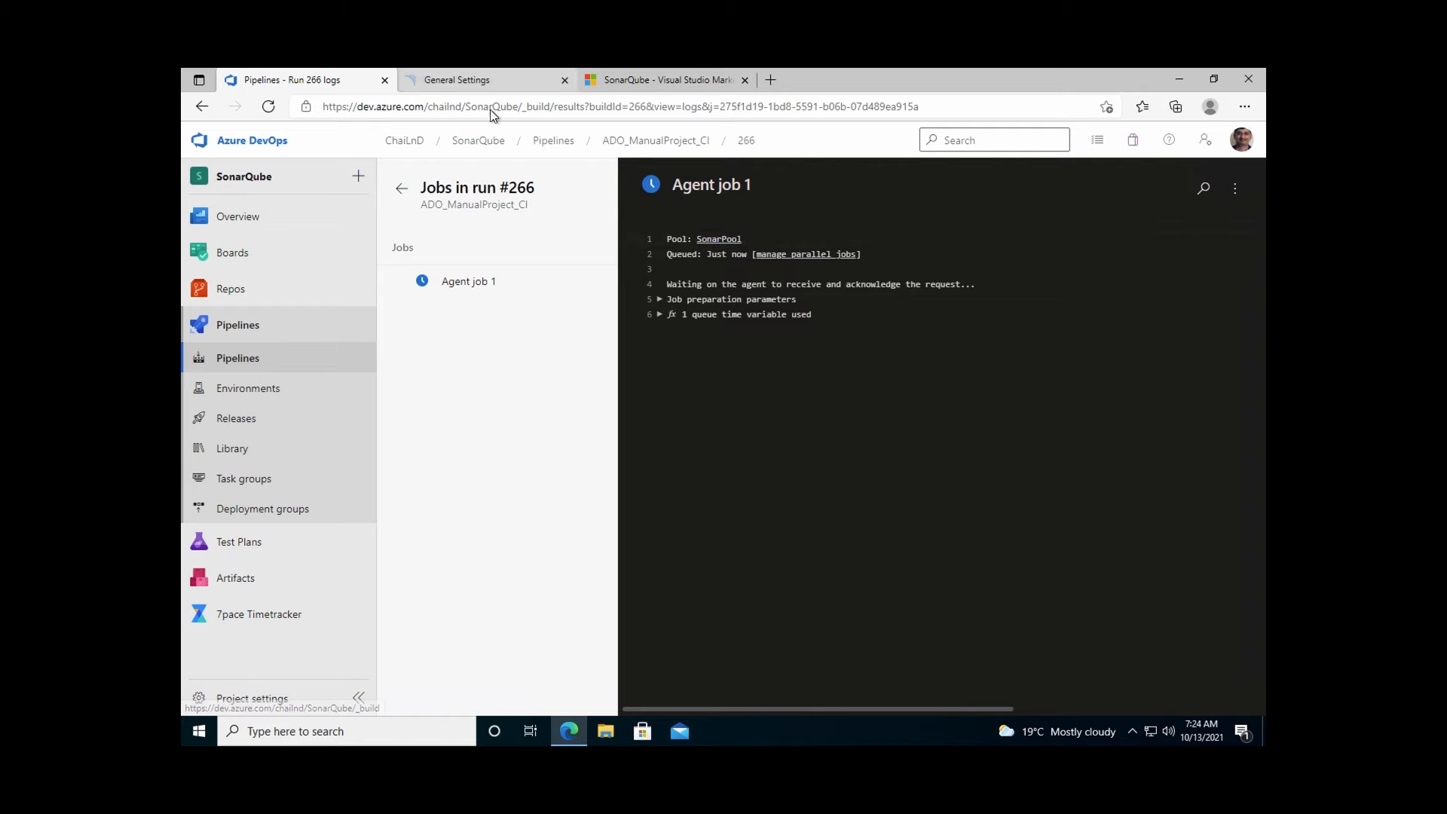
Step: Open the project settings in a separate browser tab and check the jobs and agents of the SonarPool agent pool
right_click(315, 411)
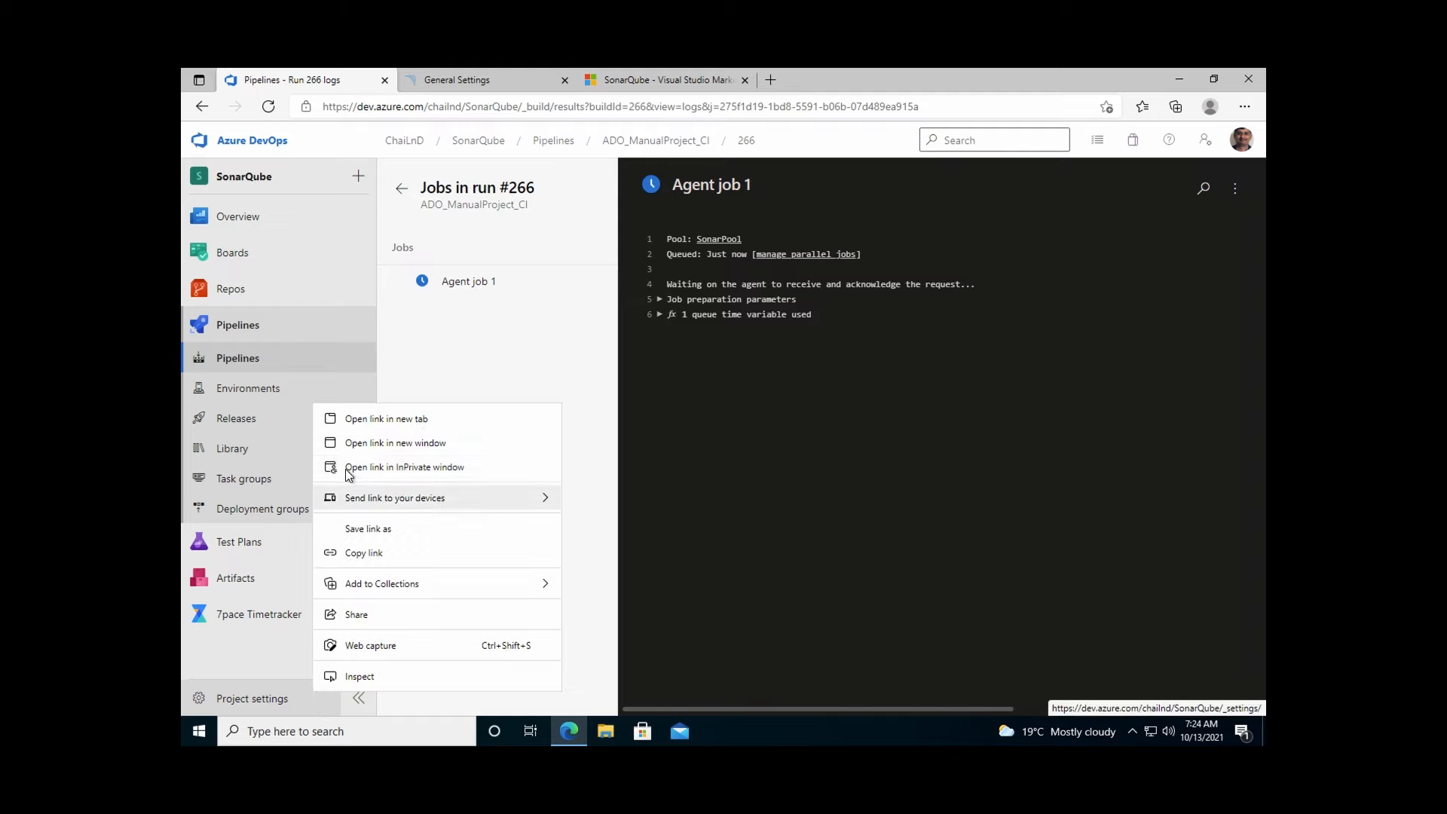
left_click(355, 423)
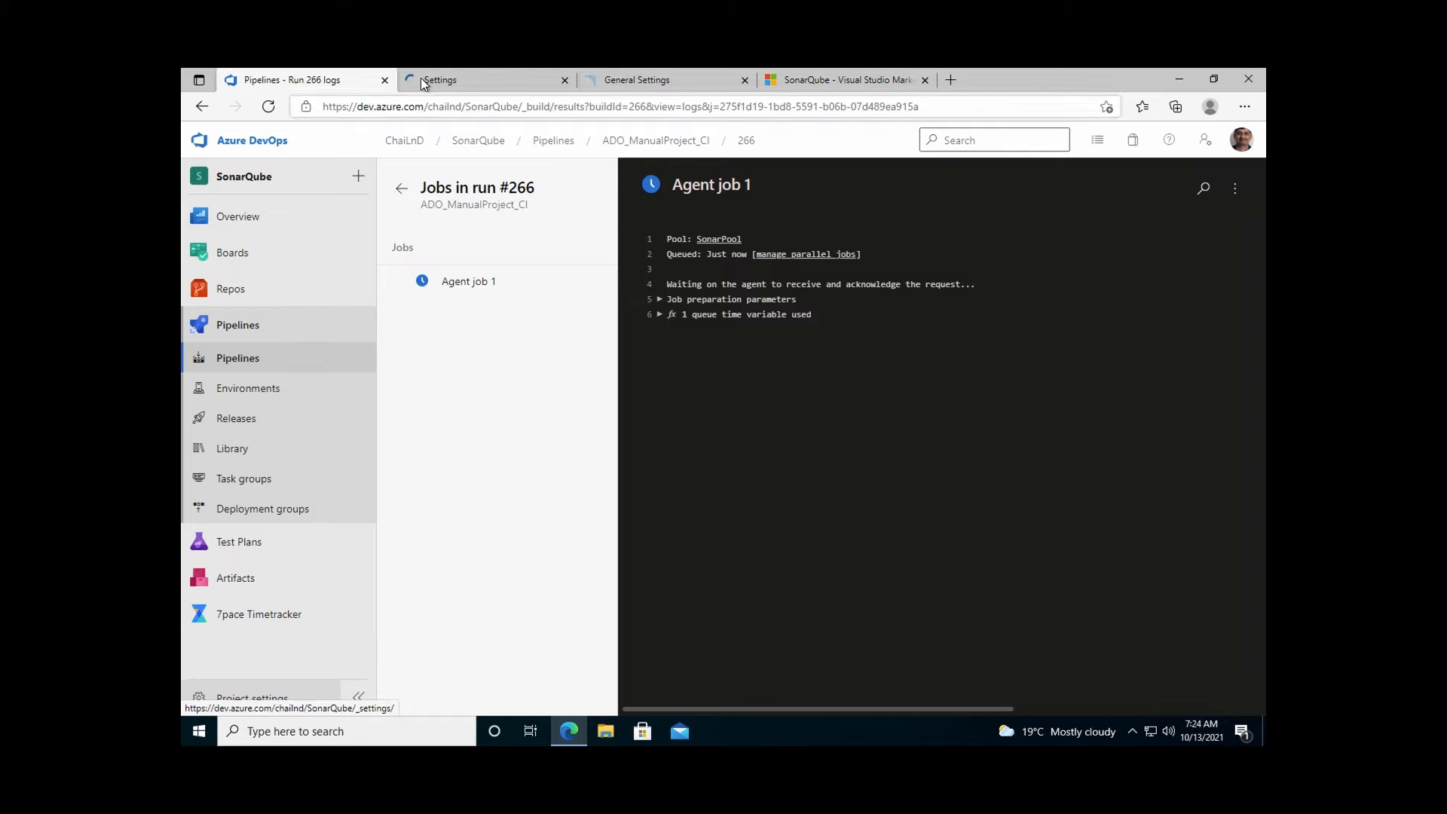
left_click(425, 82)
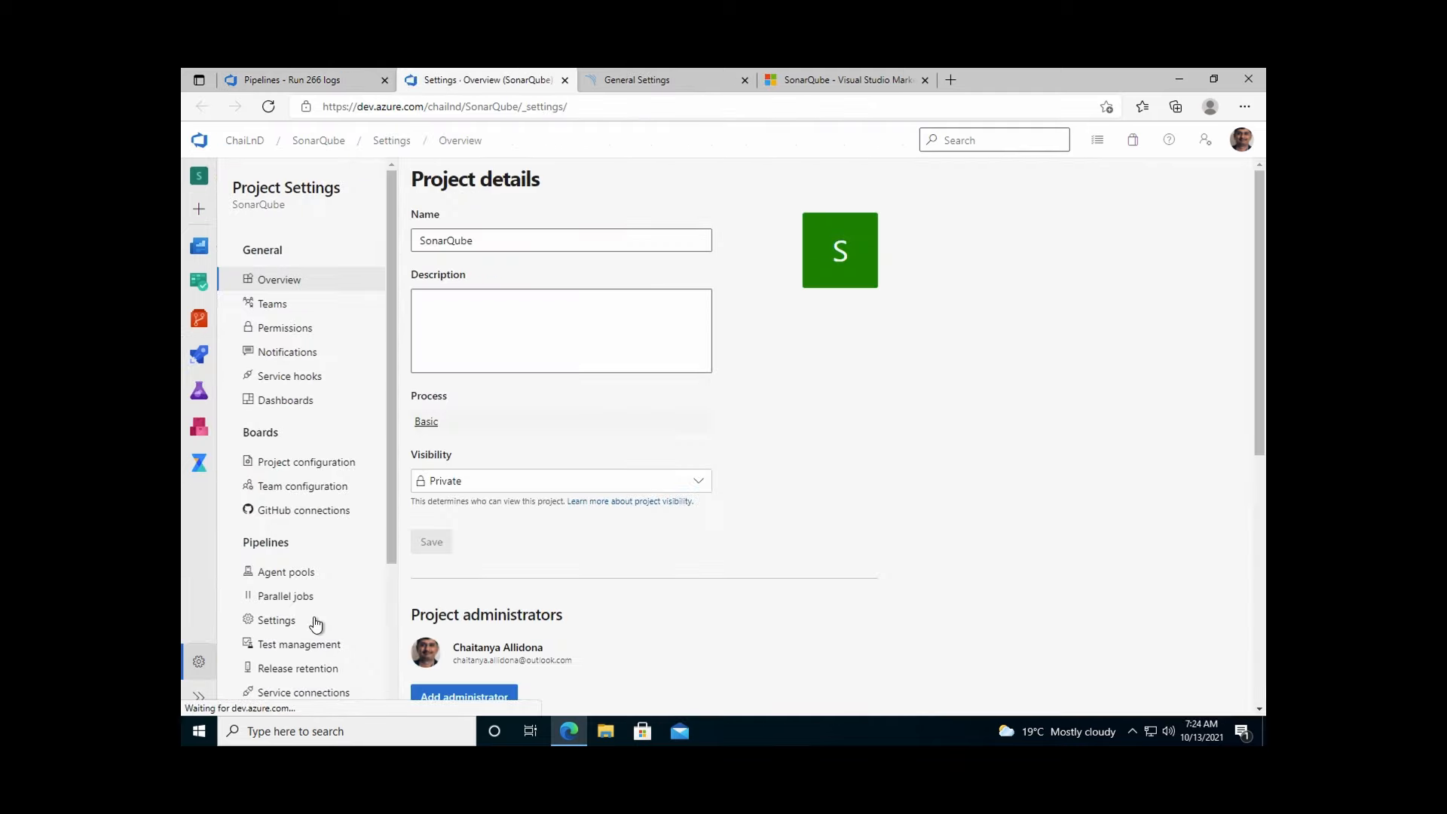
left_click(315, 573)
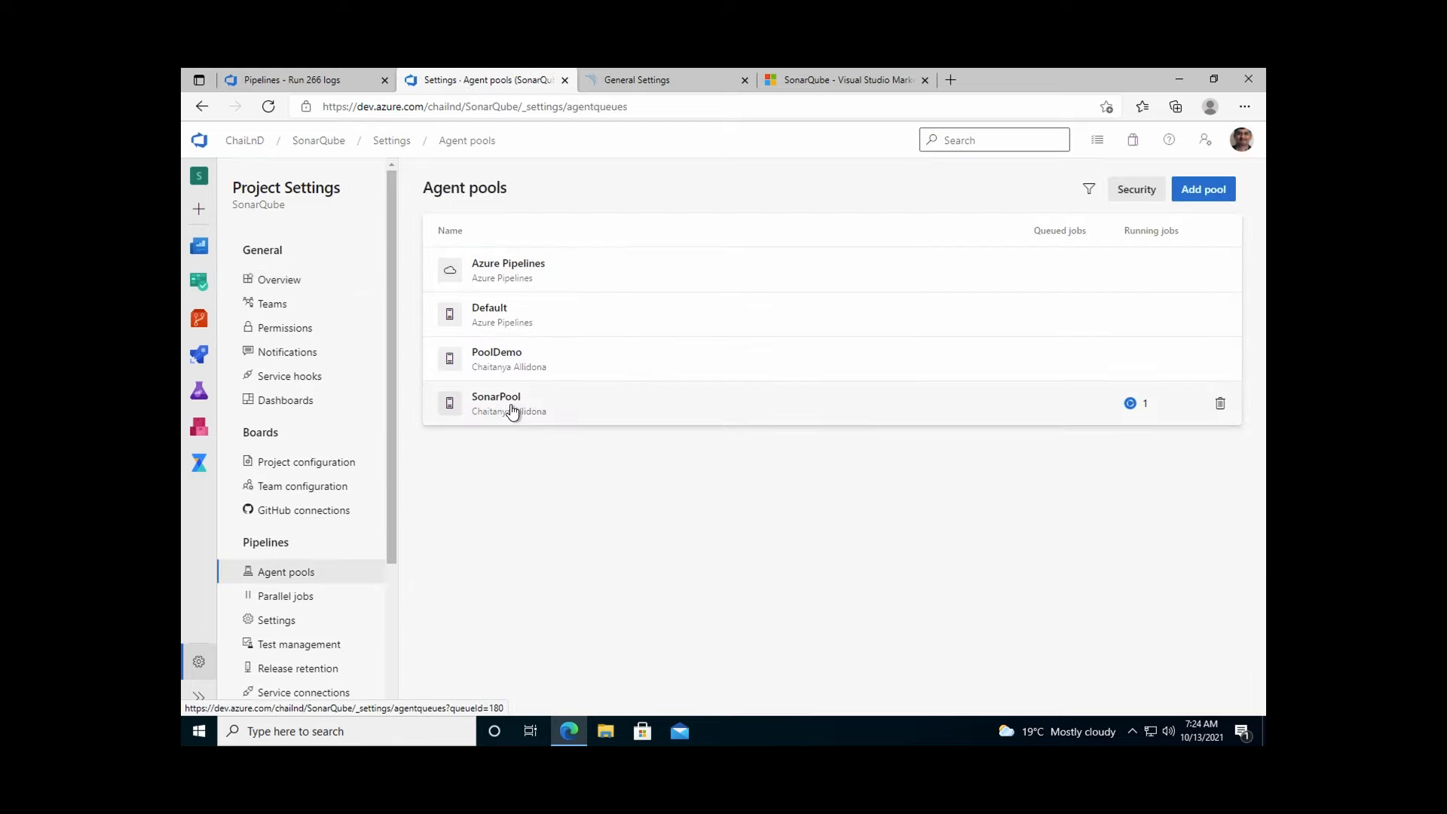
left_click(512, 411)
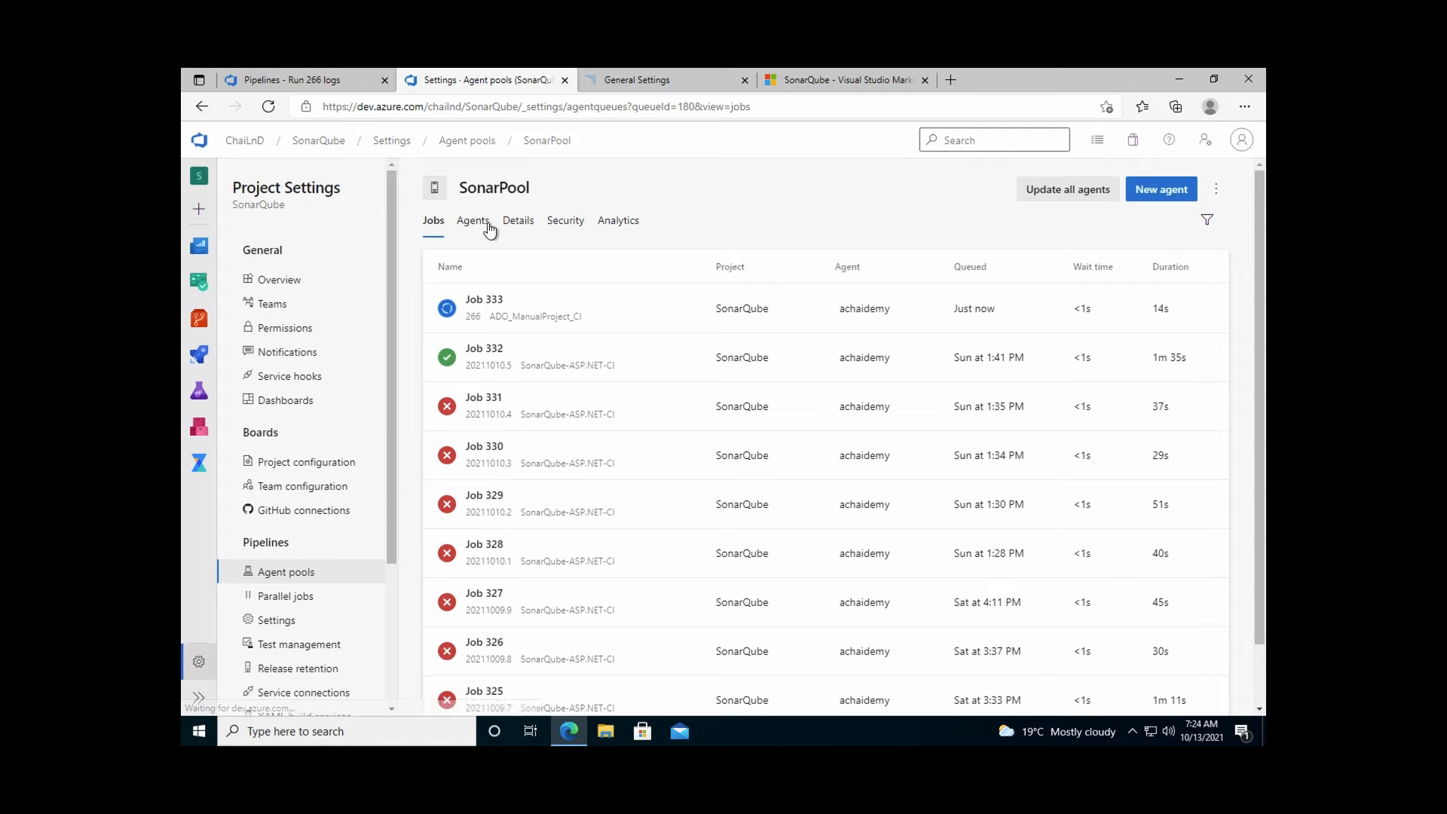
left_click(488, 226)
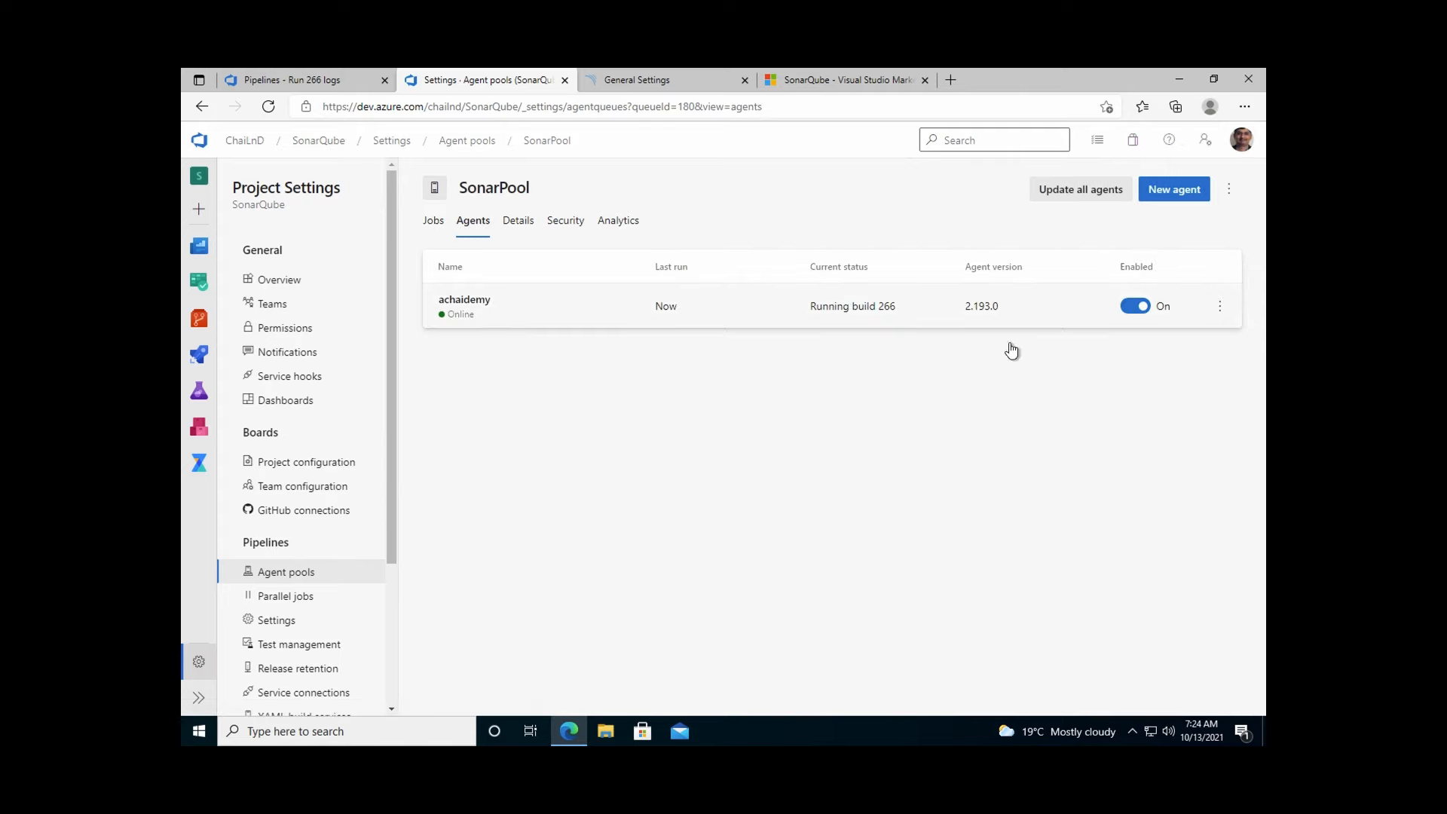
Step: Return to the pipeline run and follow the logs of the checkout, Prepare analysis on SonarQube and dotnet build tasks
left_click(323, 79)
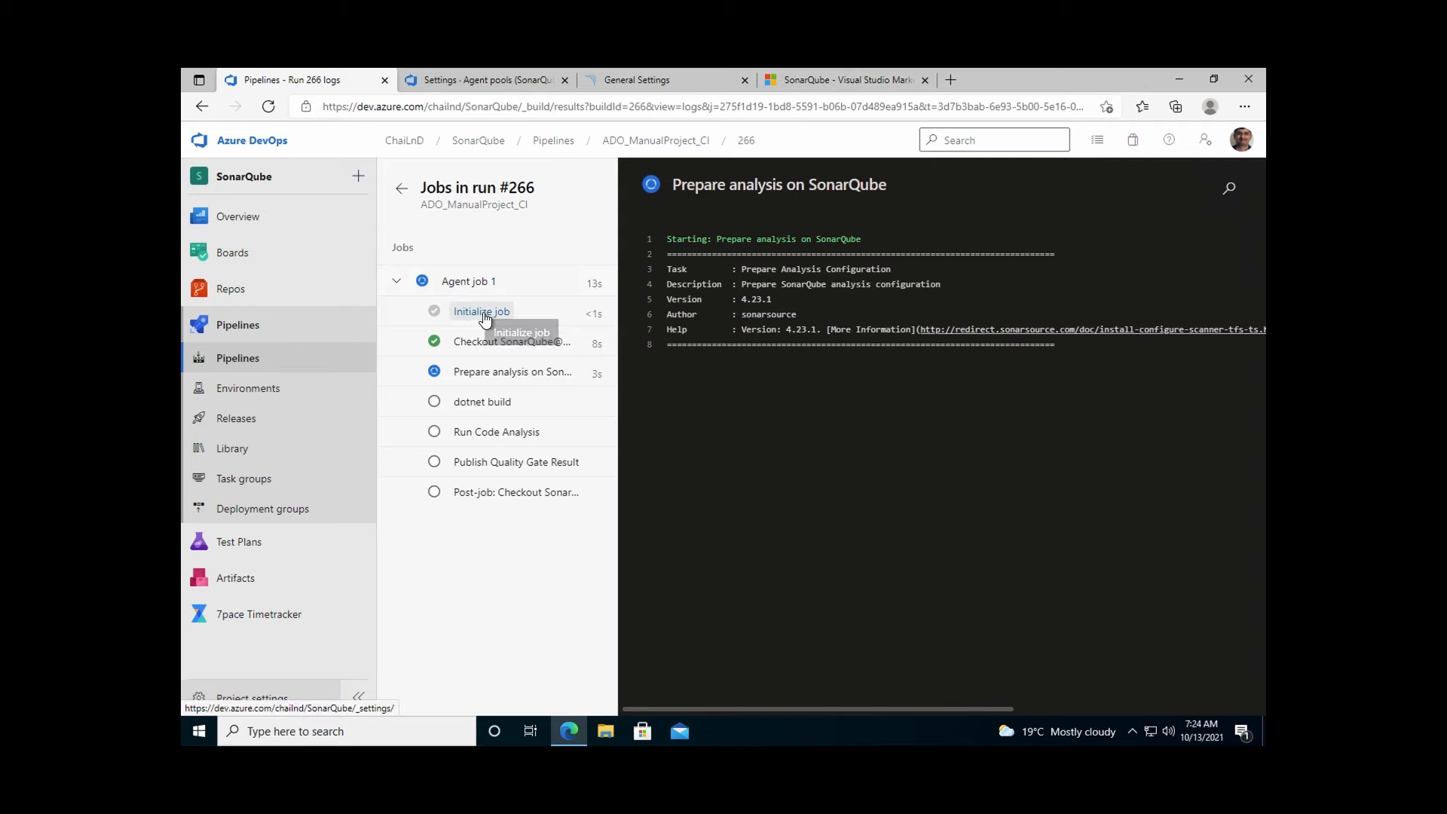
left_click(492, 350)
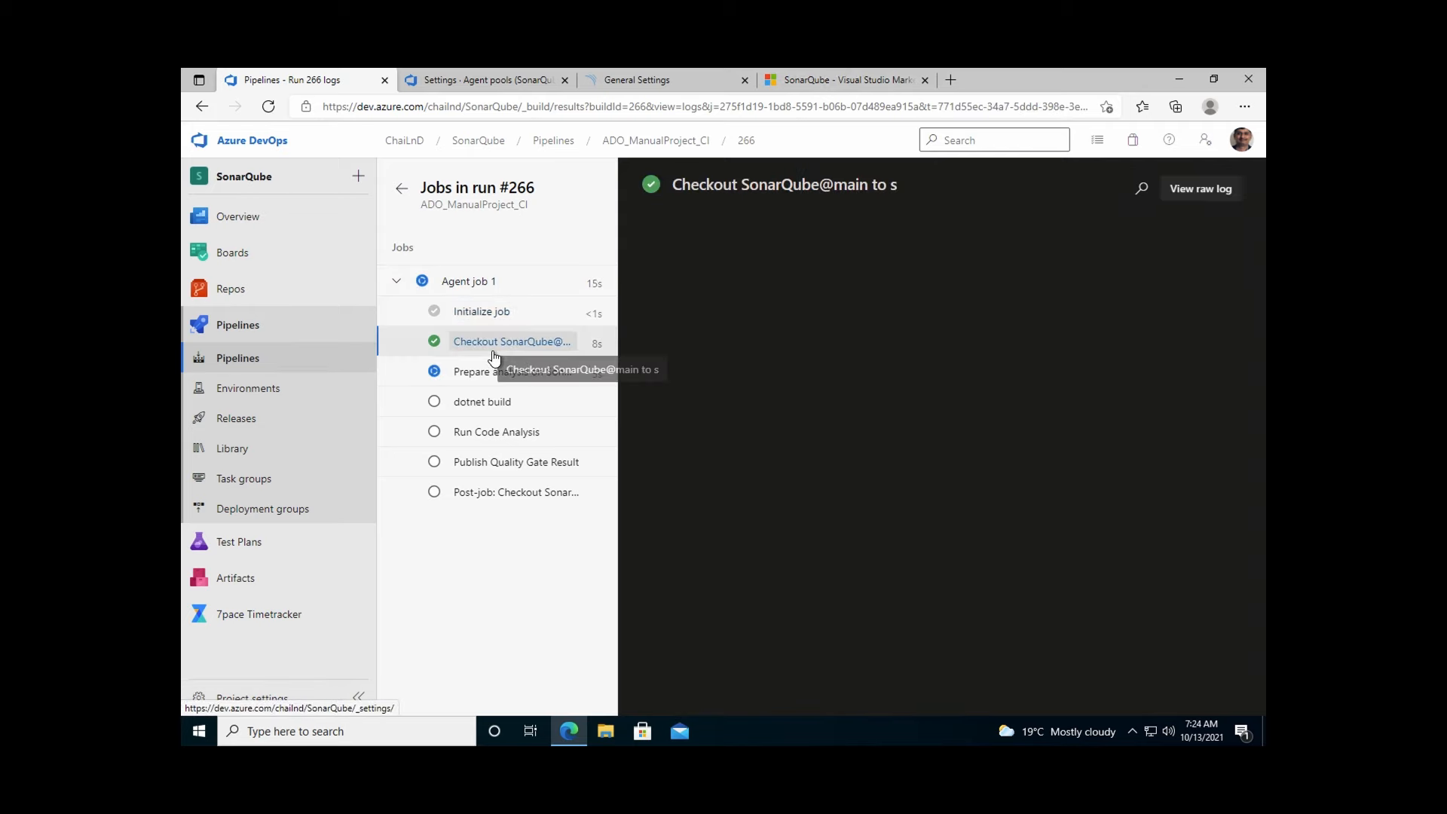
left_click(486, 373)
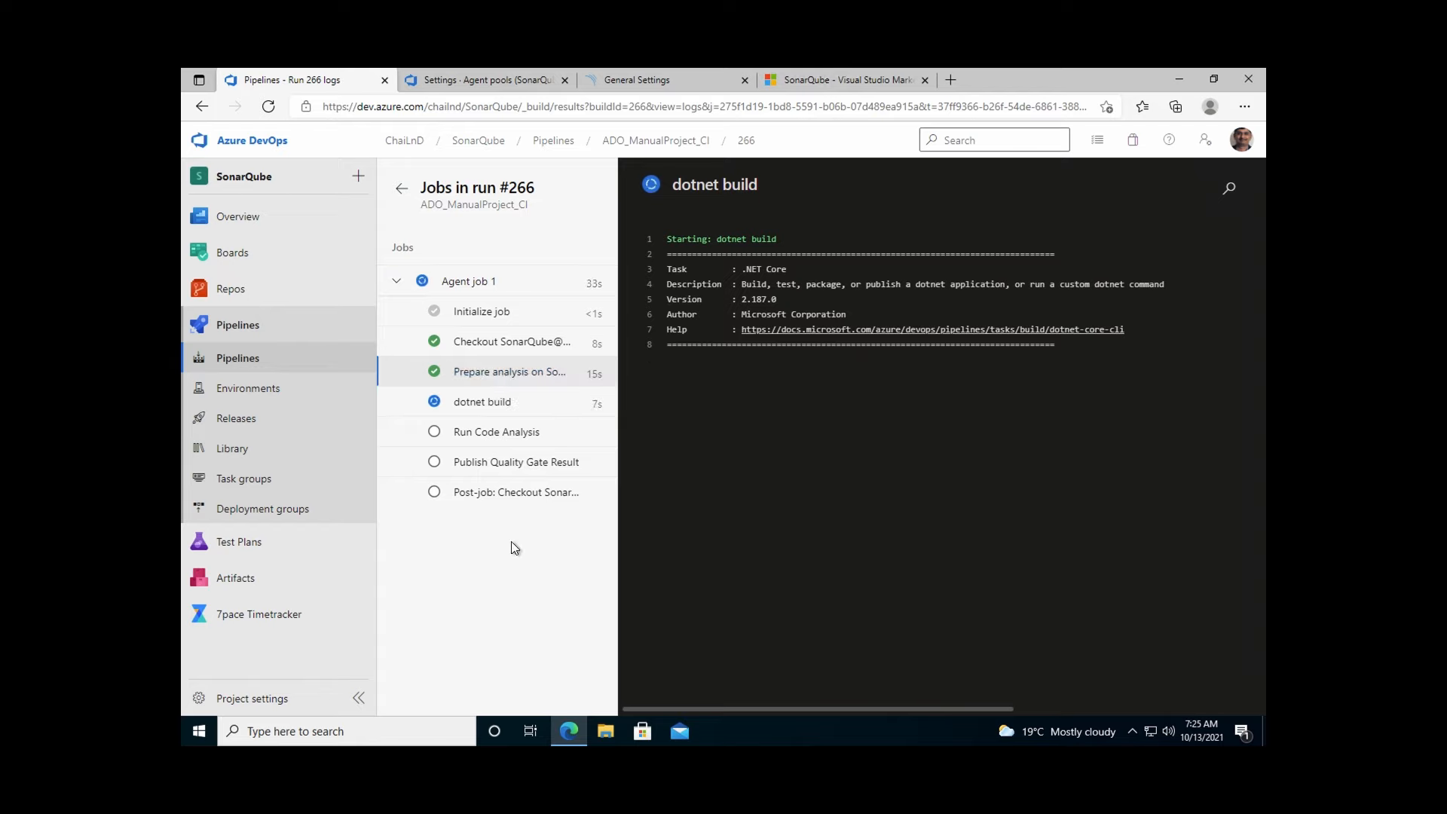
left_click(471, 412)
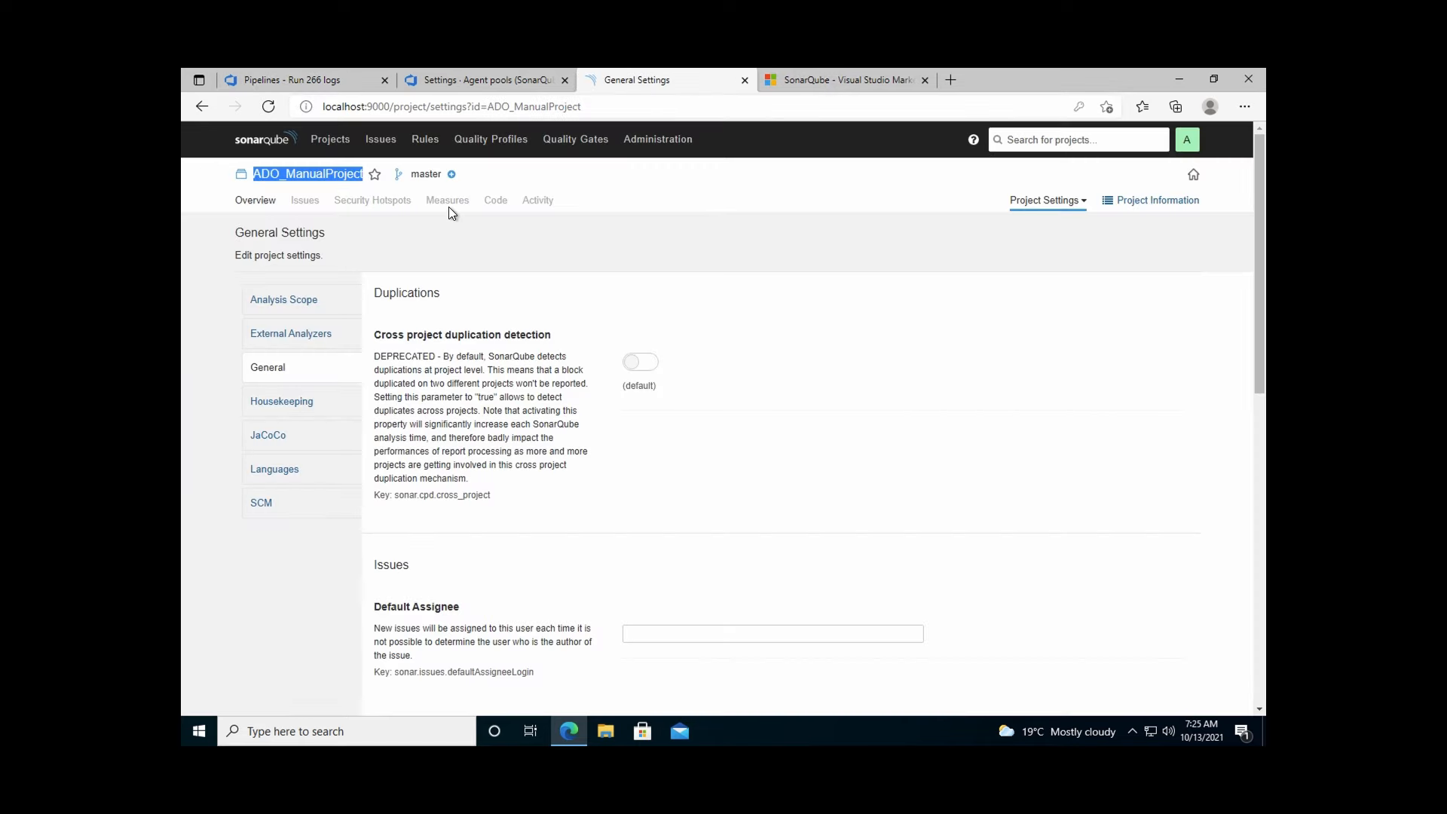
Step: Check the analysis background task of ADO_ManualProject in SonarQube and the status of all tasks in the pipeline run
left_click(535, 200)
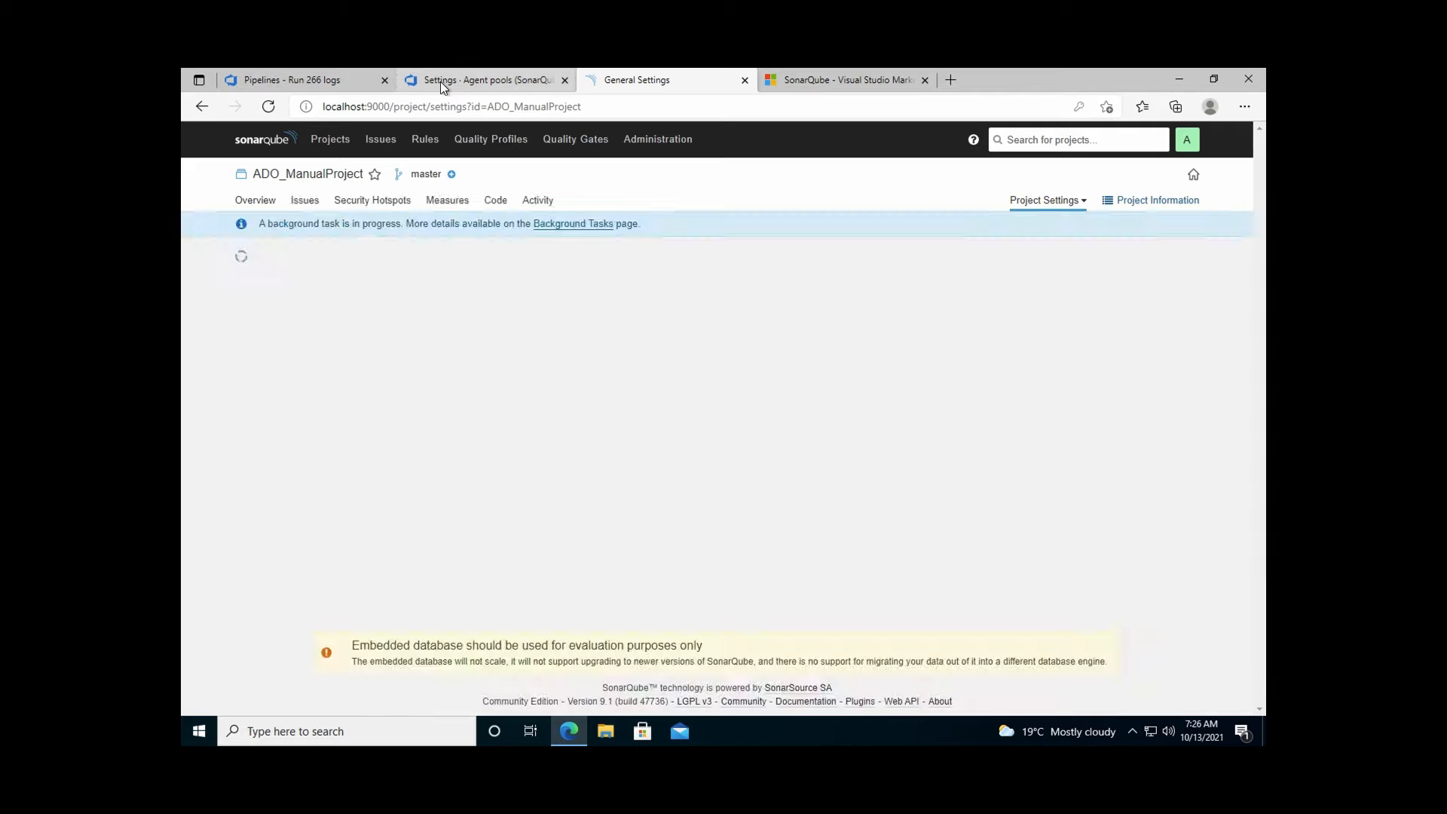
left_click(440, 82)
left_click(351, 81)
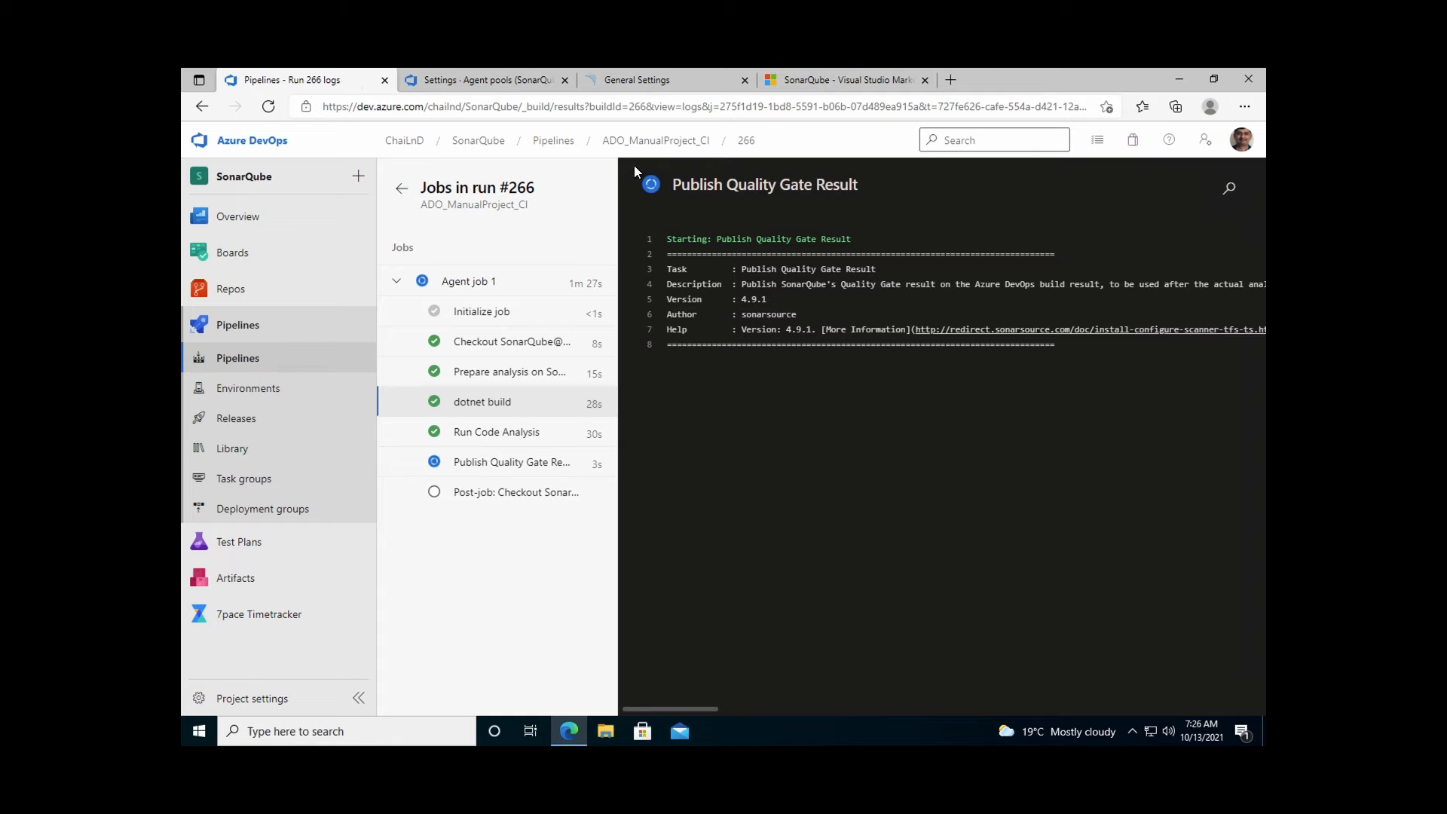
left_click(634, 80)
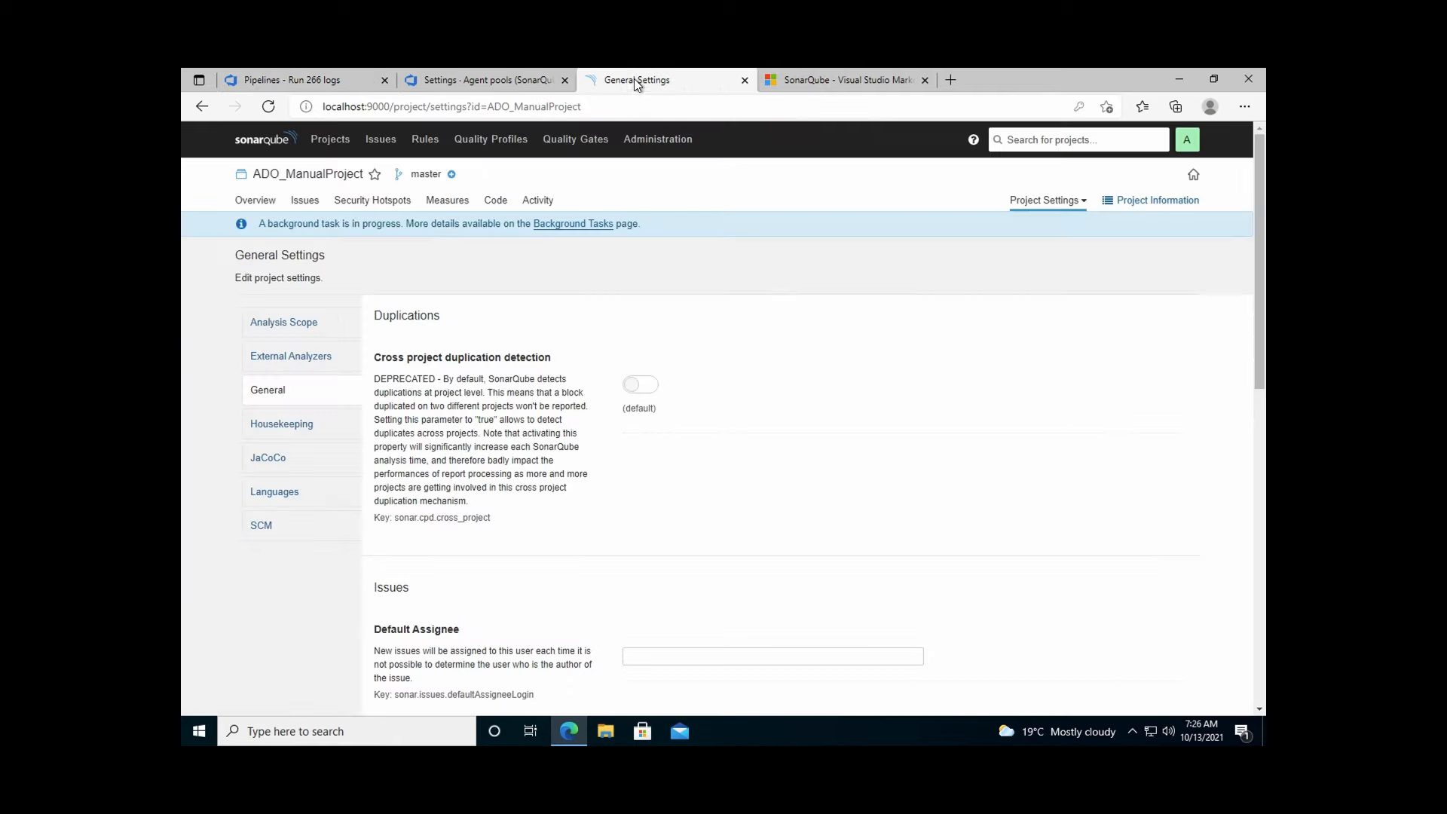
left_click(548, 223)
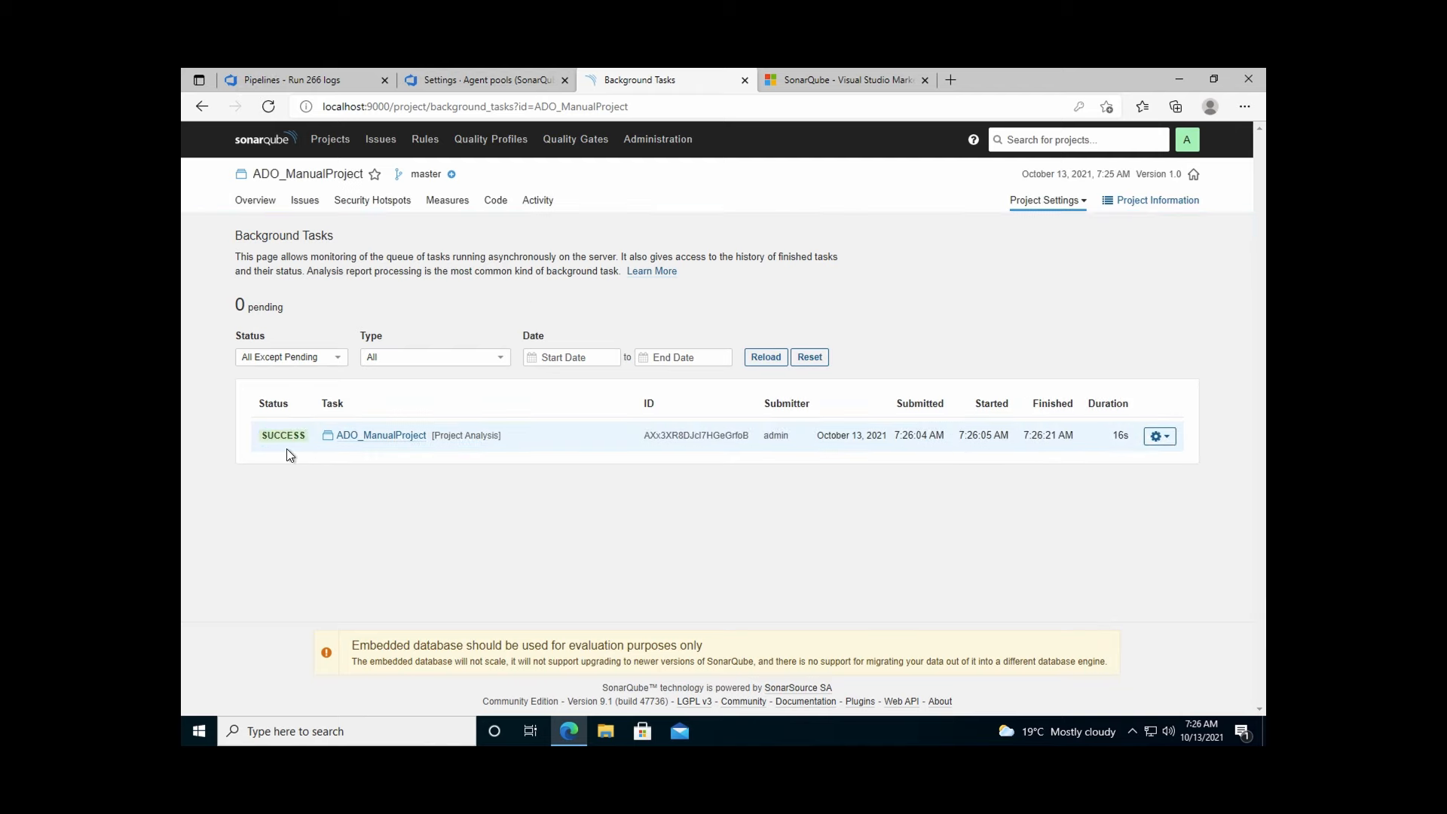
left_click(304, 82)
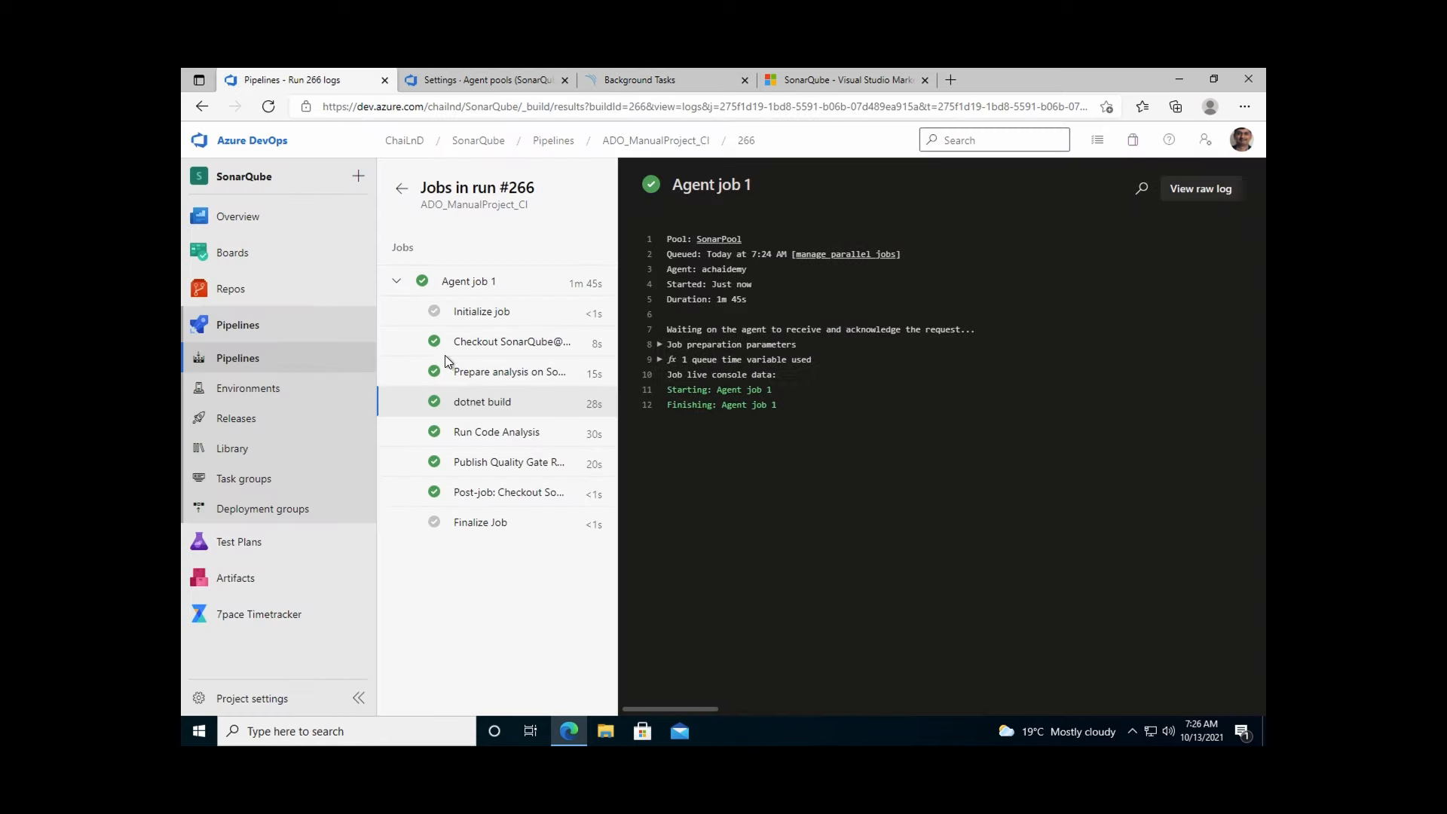
left_click(632, 80)
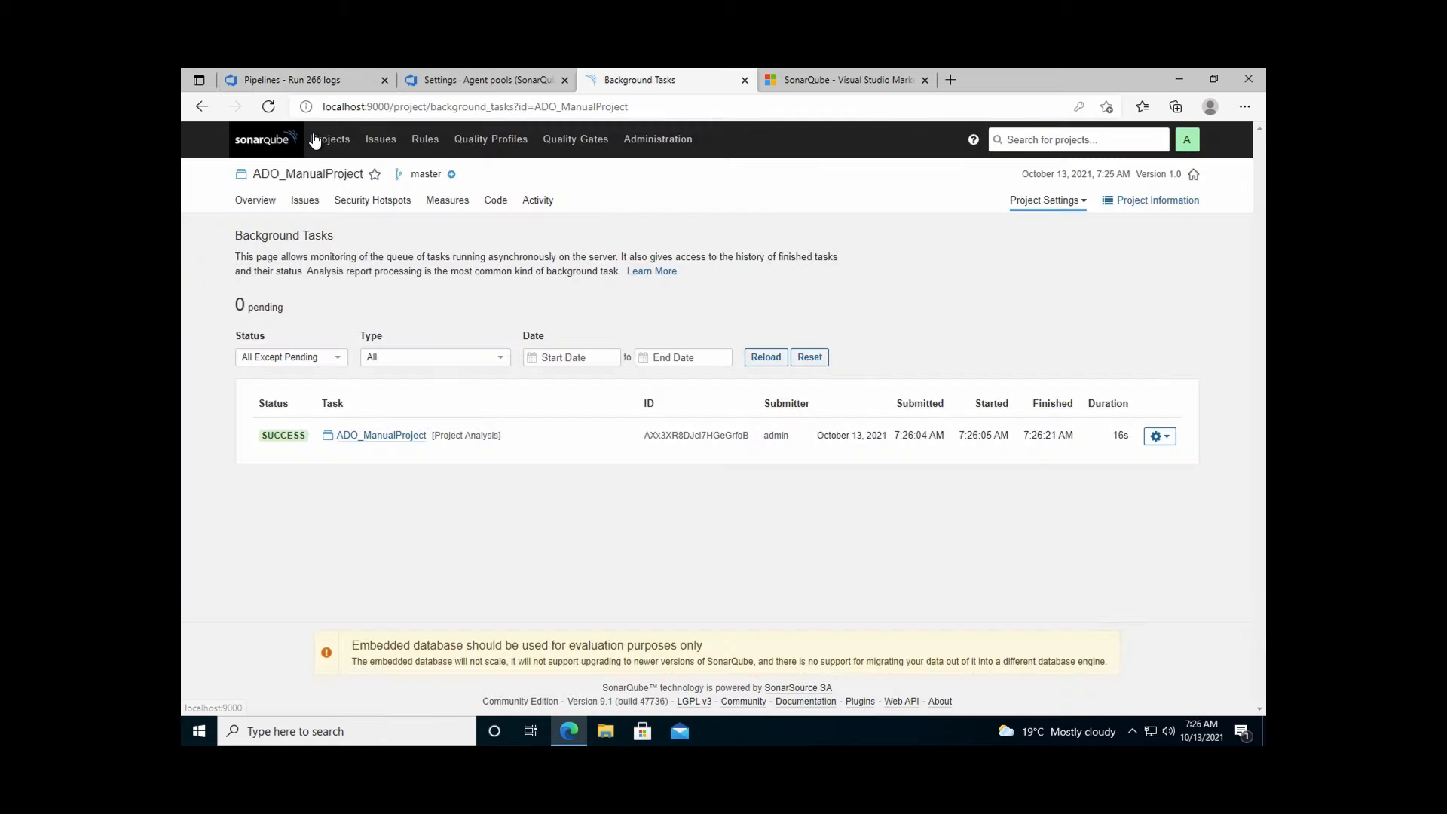
Step: Examine ADO_ManualProject's quality gate status and its uncovered lines in Program.cs, and return to the SonarQube projects list
left_click(316, 139)
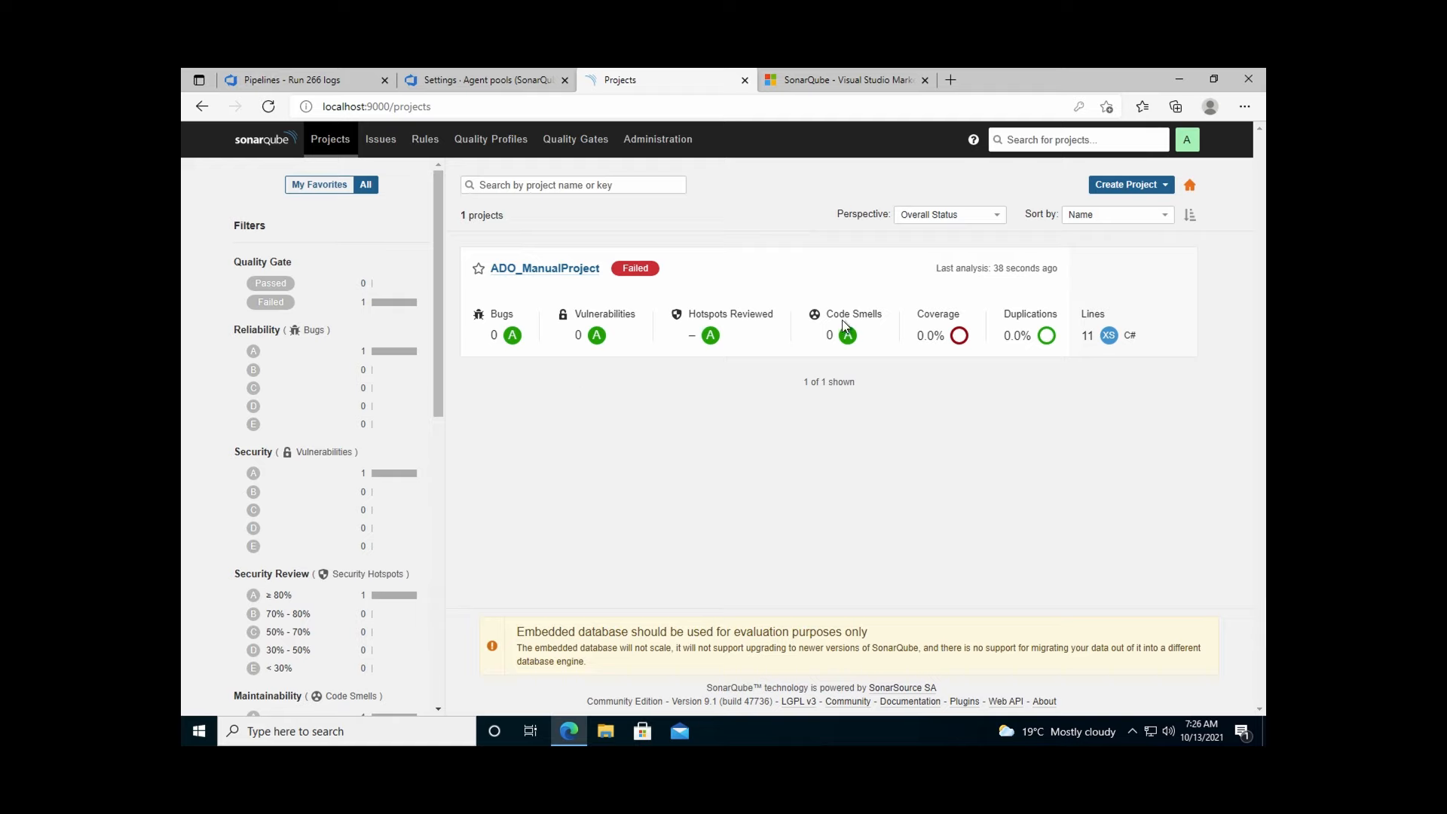
left_click(566, 273)
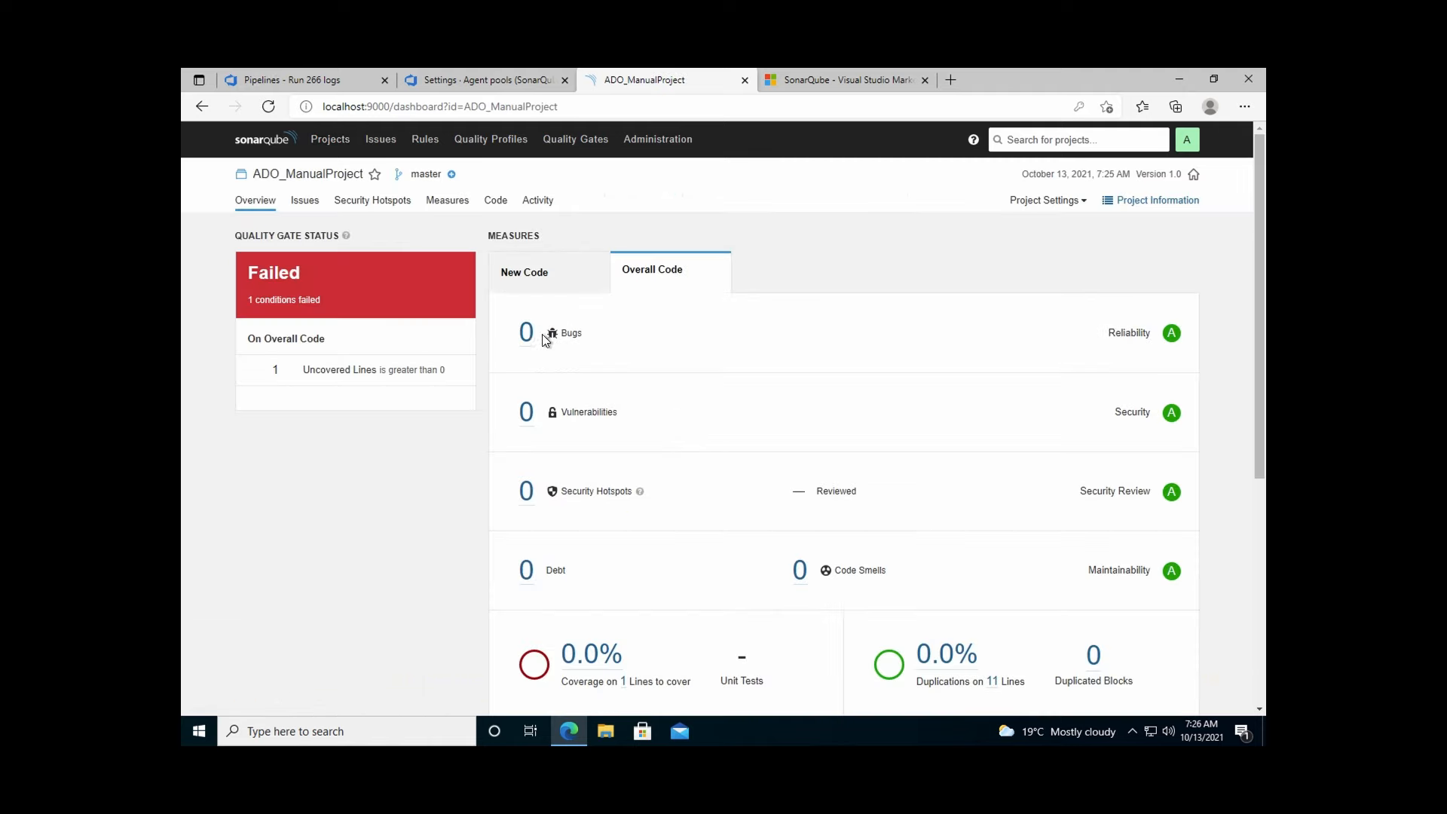
left_click(362, 368)
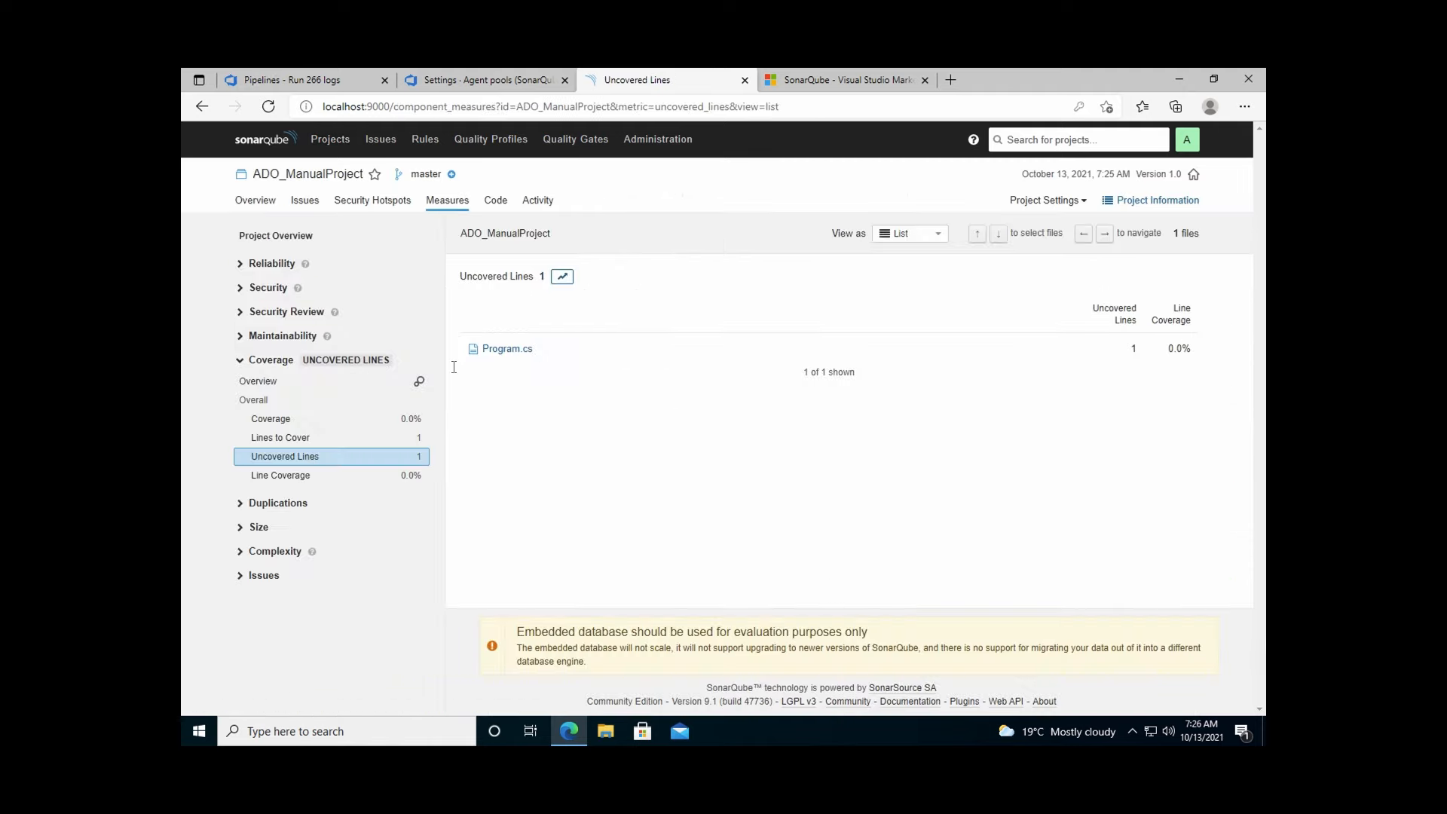
left_click(514, 352)
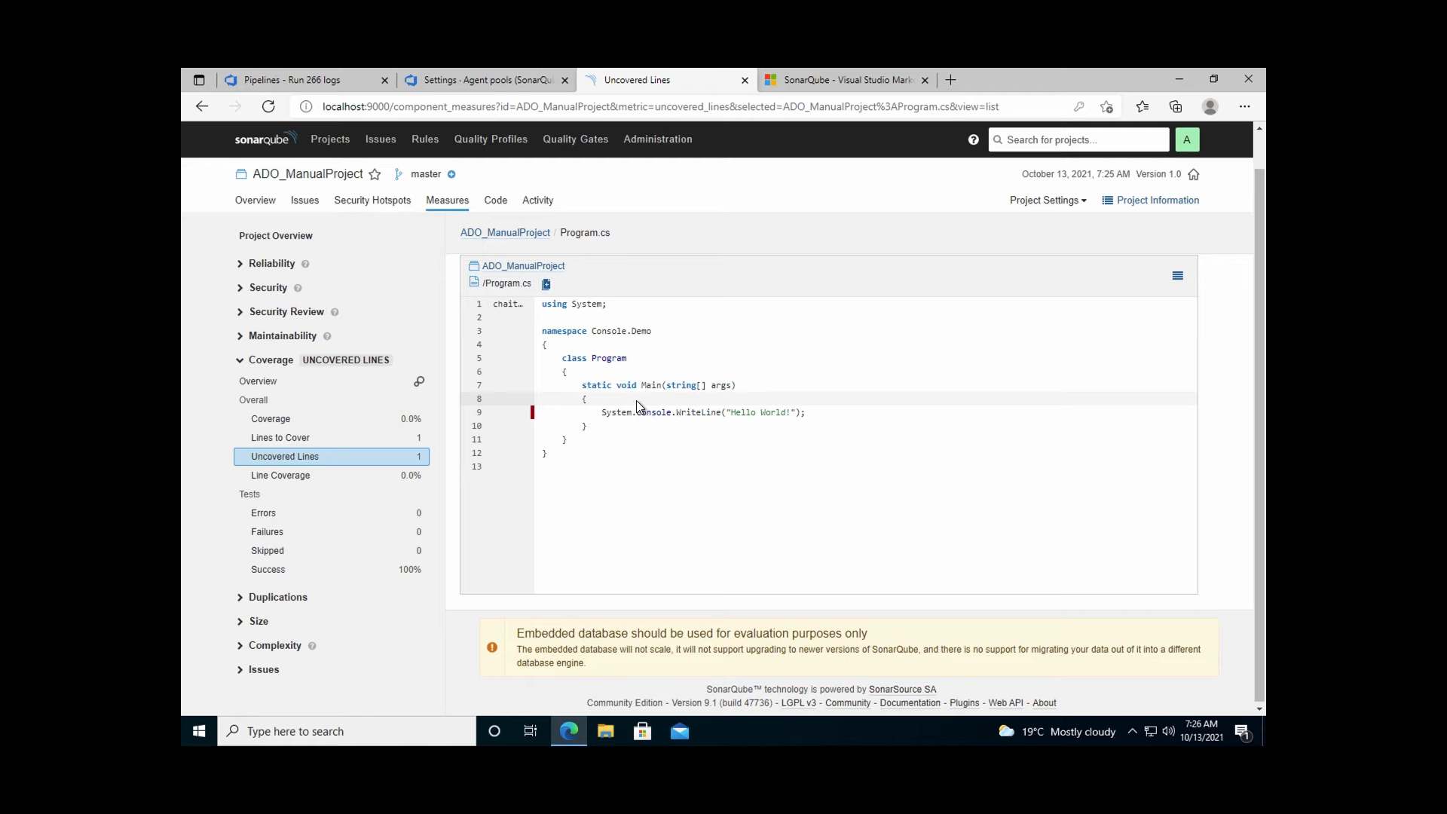
left_click(261, 208)
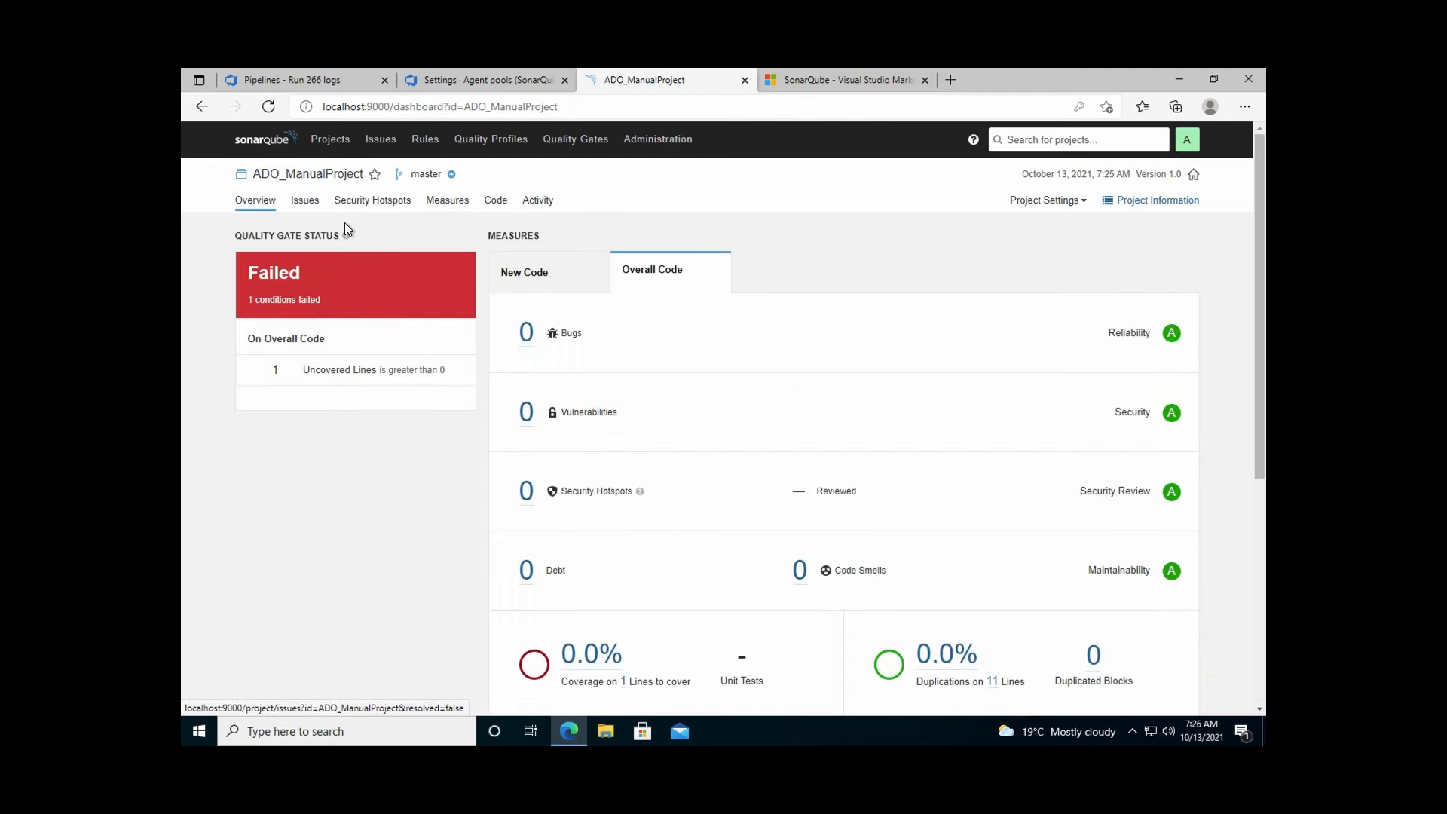
left_click(329, 139)
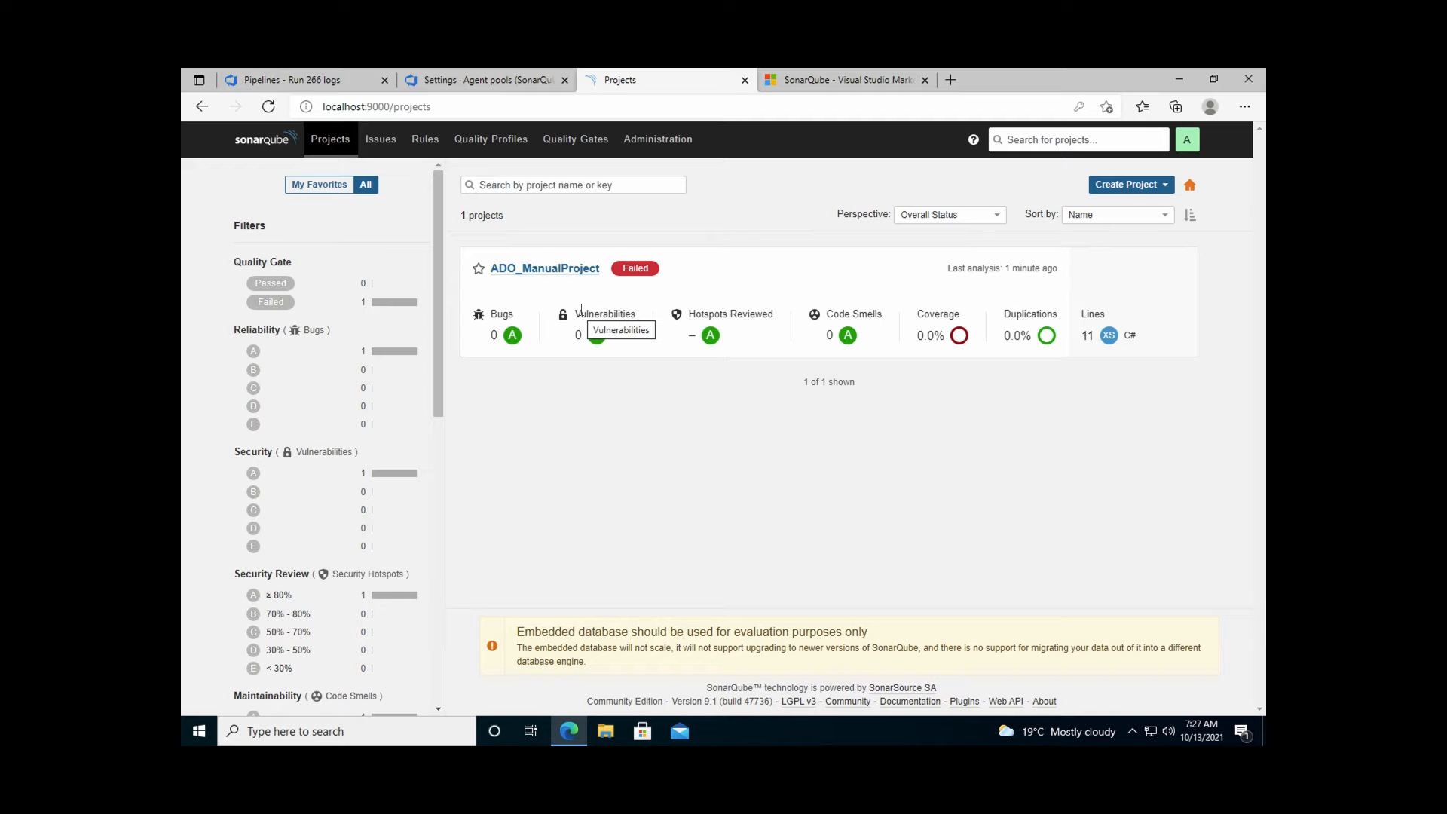
Step: Switch to Azure DevOps and open the SonarQube project's ADO_ManualProject_CI pipeline for editing
left_click(348, 80)
left_click(276, 141)
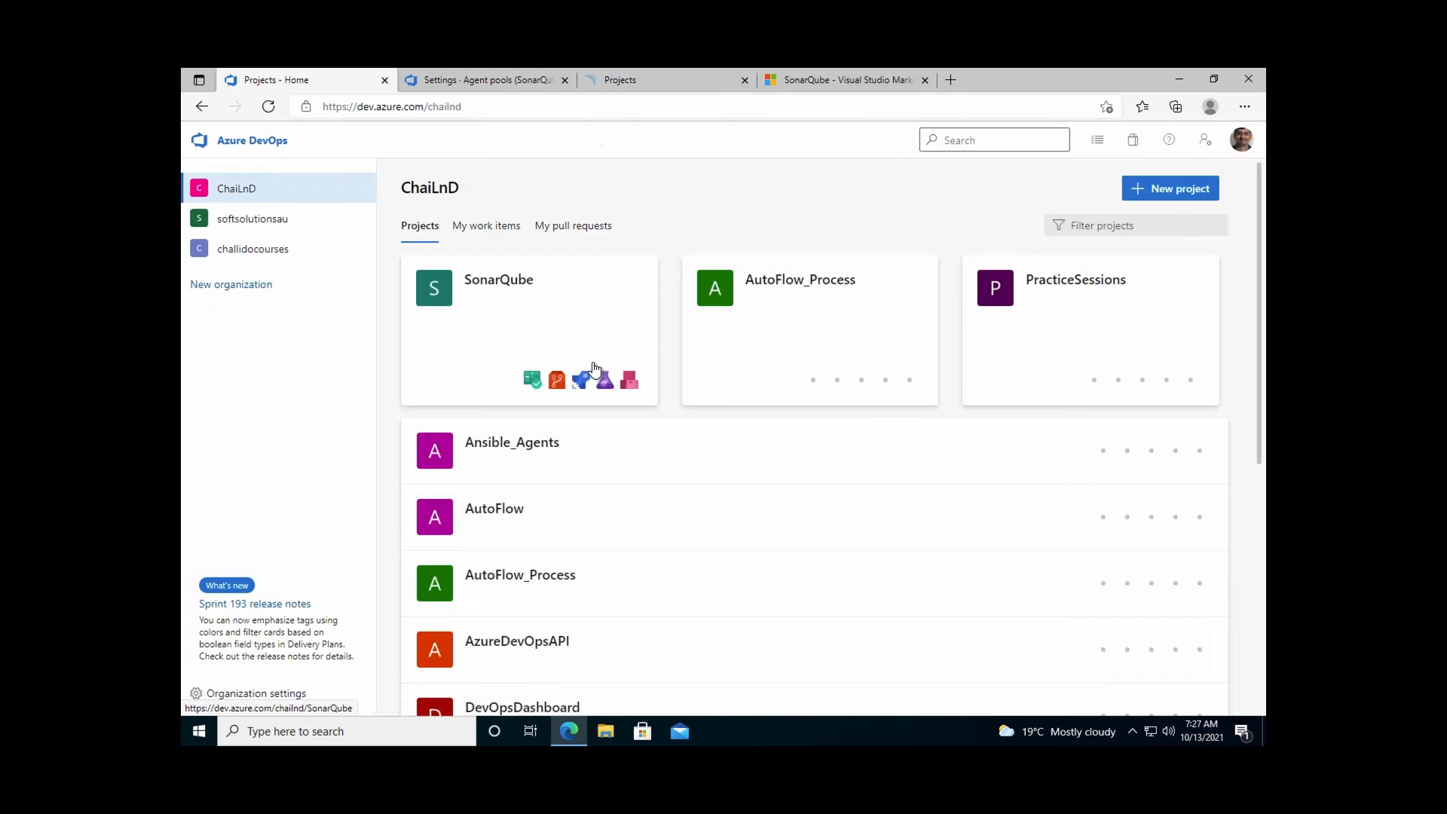
left_click(581, 379)
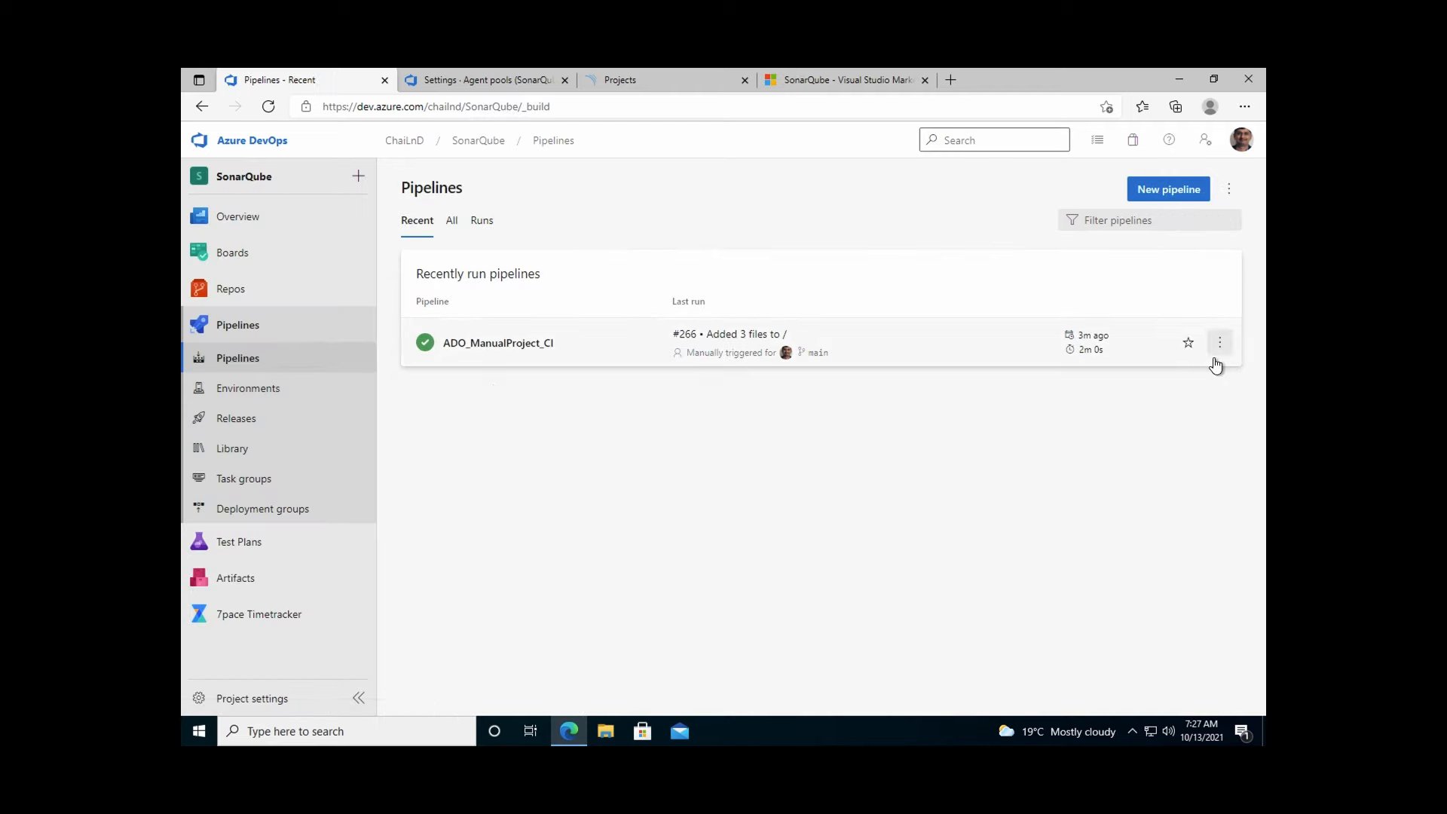
left_click(1214, 362)
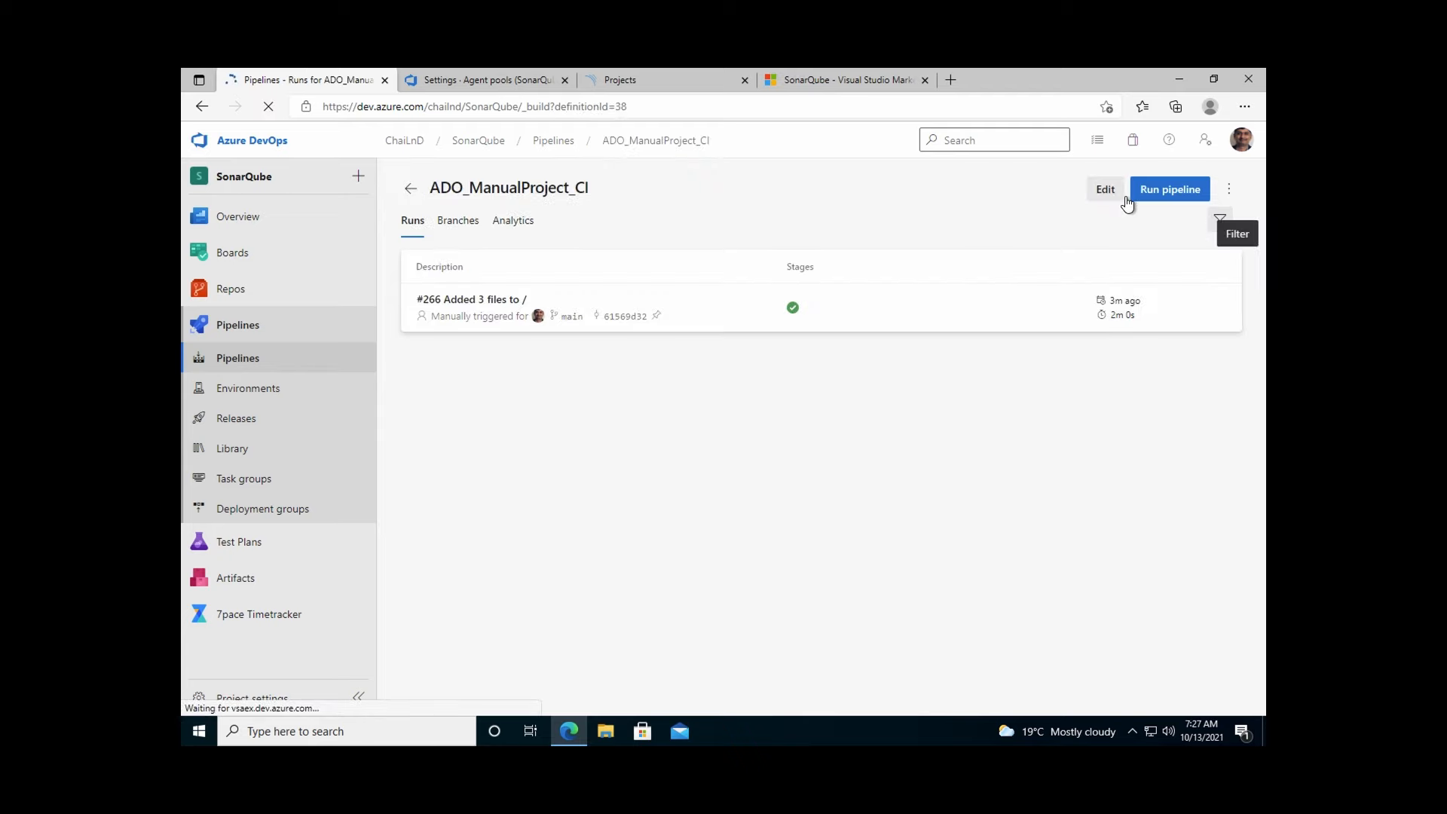
left_click(1102, 190)
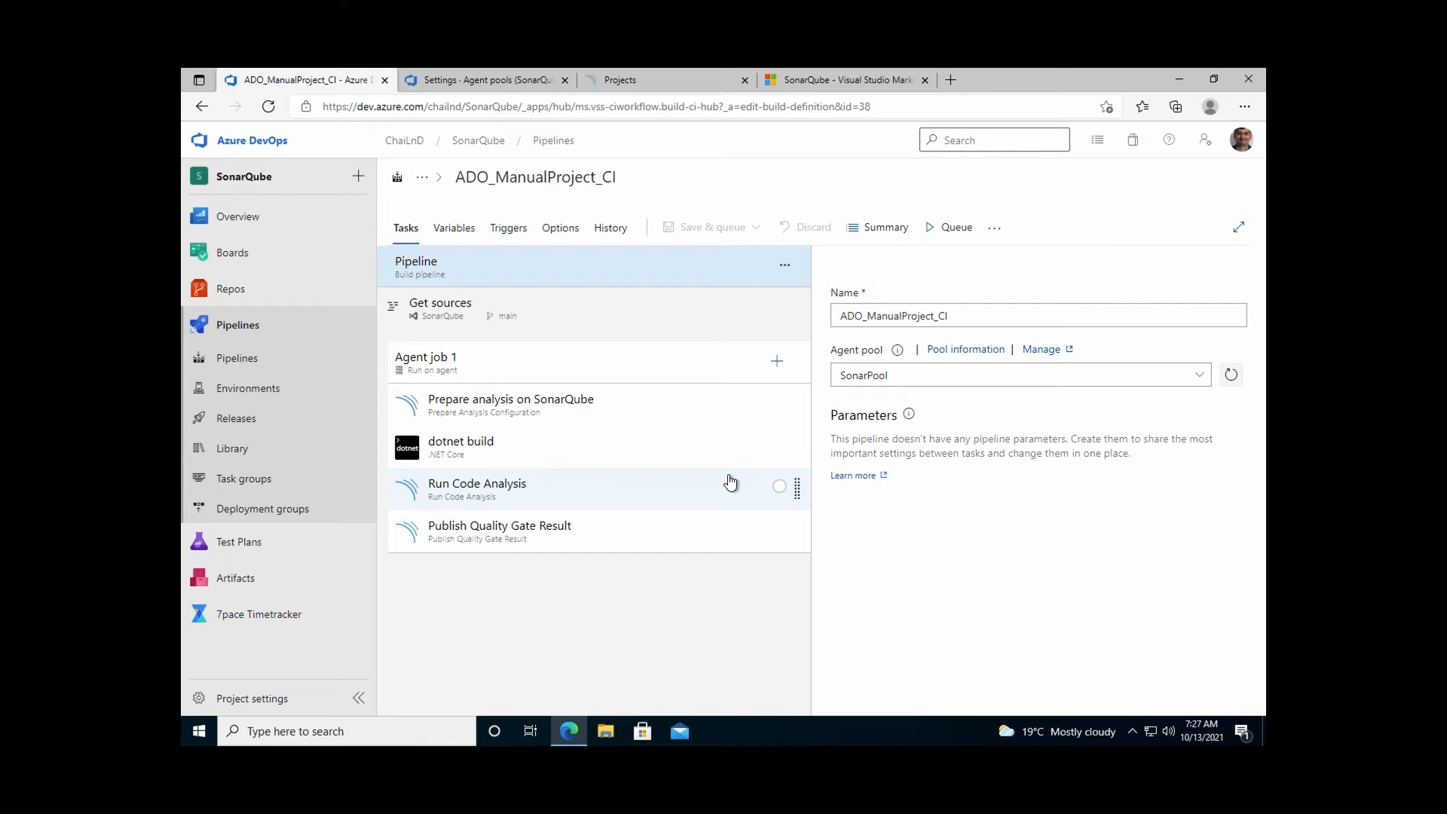
Step: Set both the project key and the project name of the Prepare analysis on SonarQube task to ADO_AutoProject
left_click(549, 415)
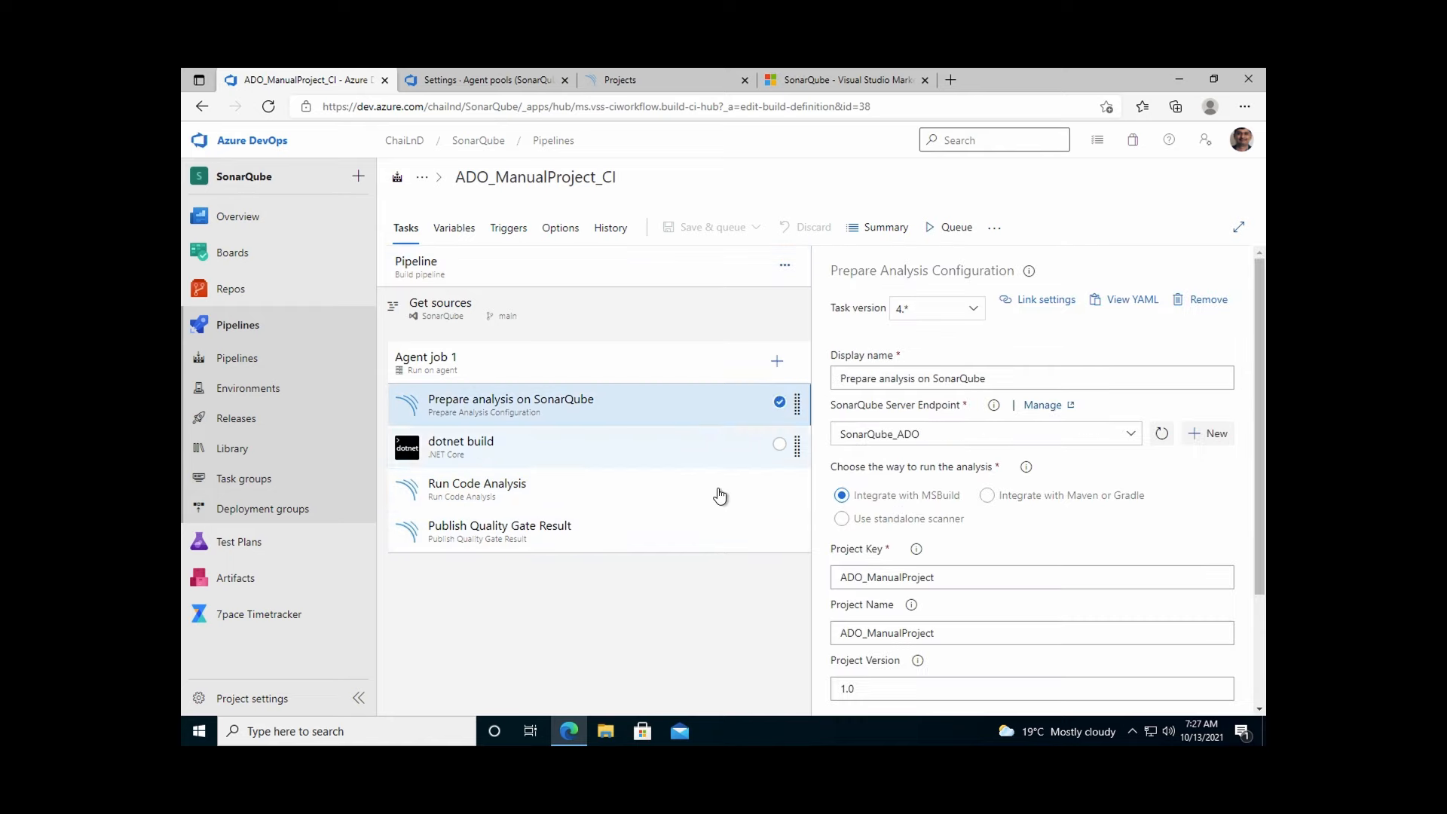
left_click(968, 577)
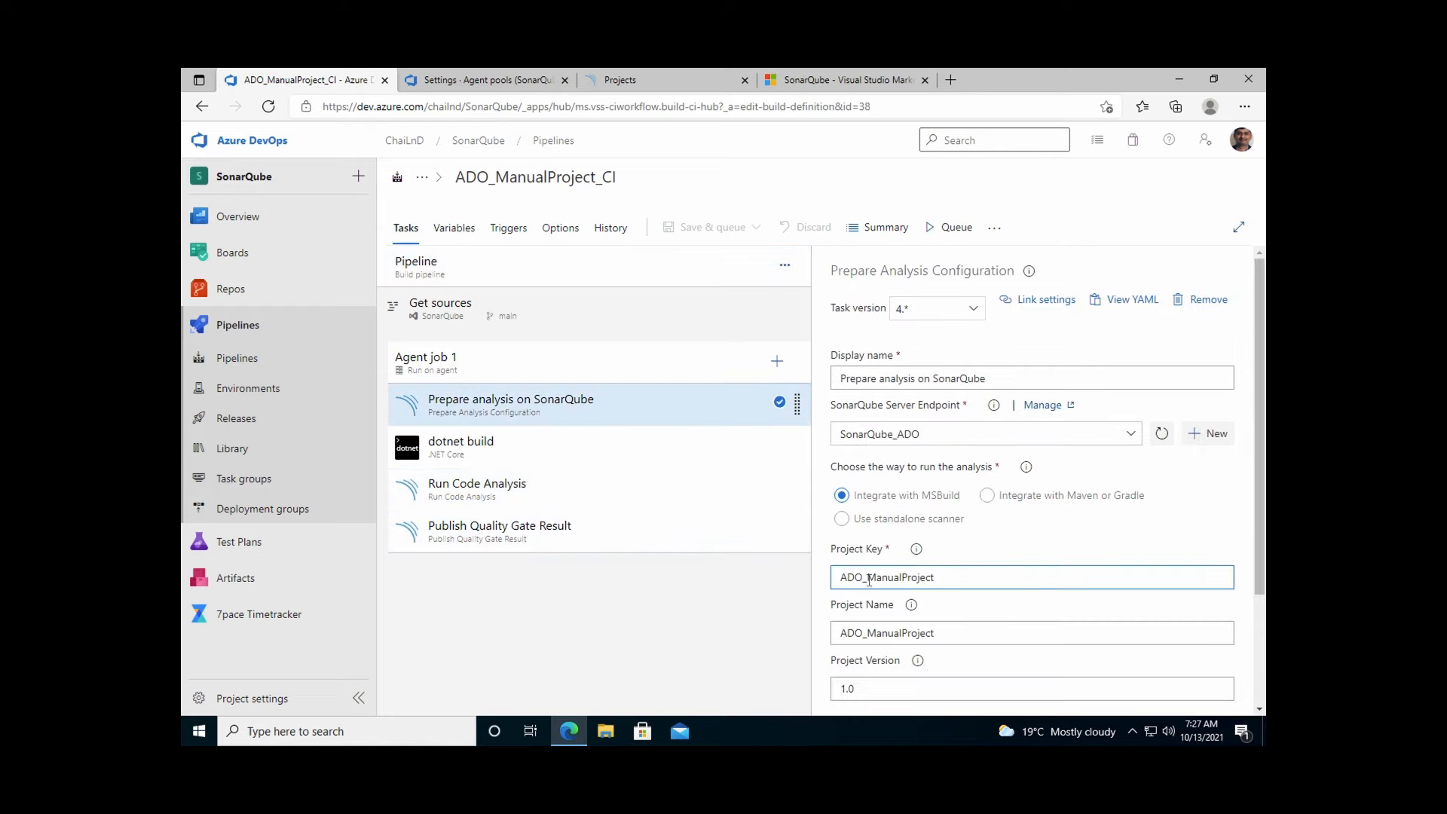
left_click(868, 580, "shift")
type("AutoProject")
key("ctrl+a")
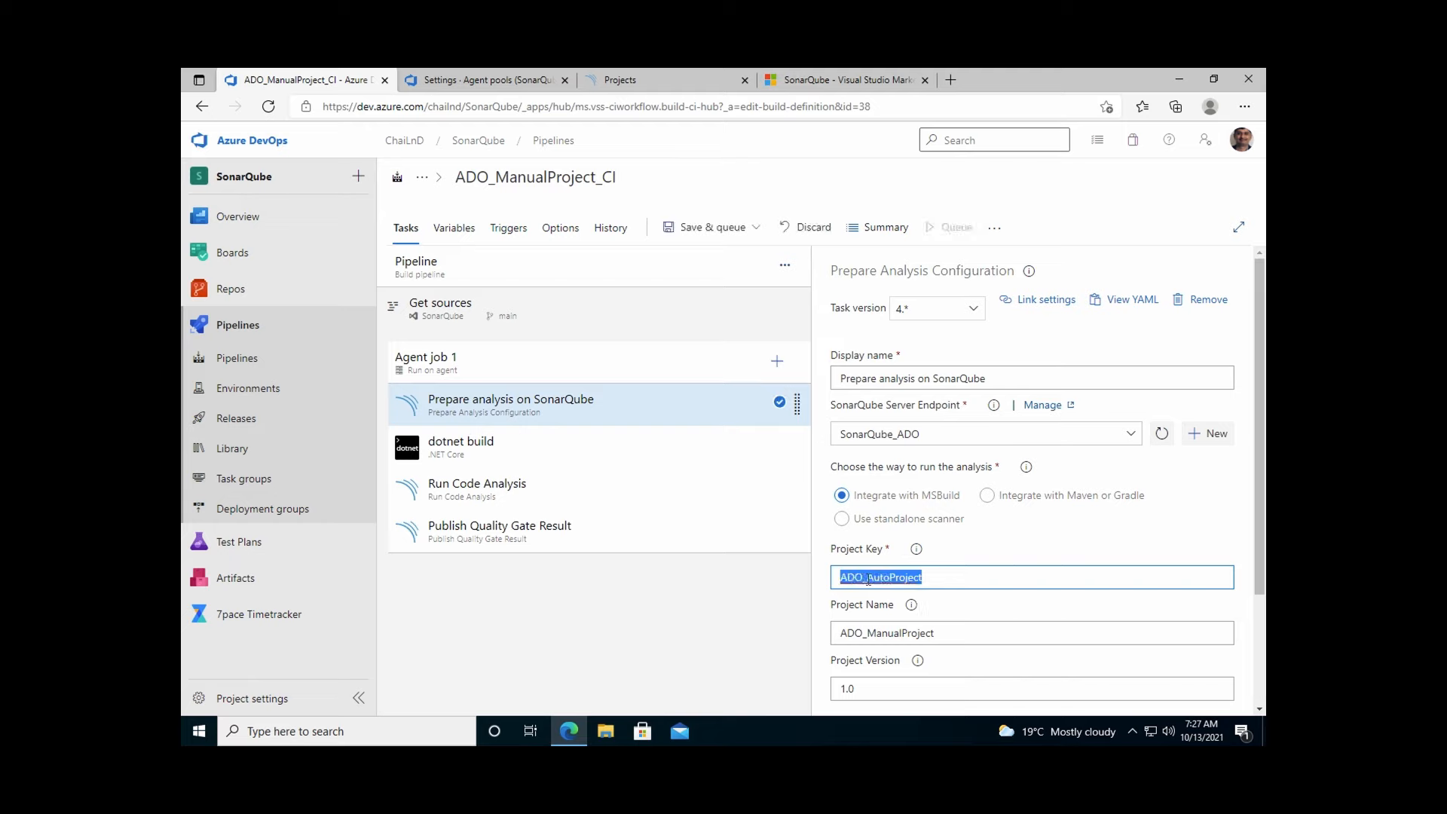
key("ctrl+c")
left_click(898, 633)
key("ctrl+a")
key("ctrl+v")
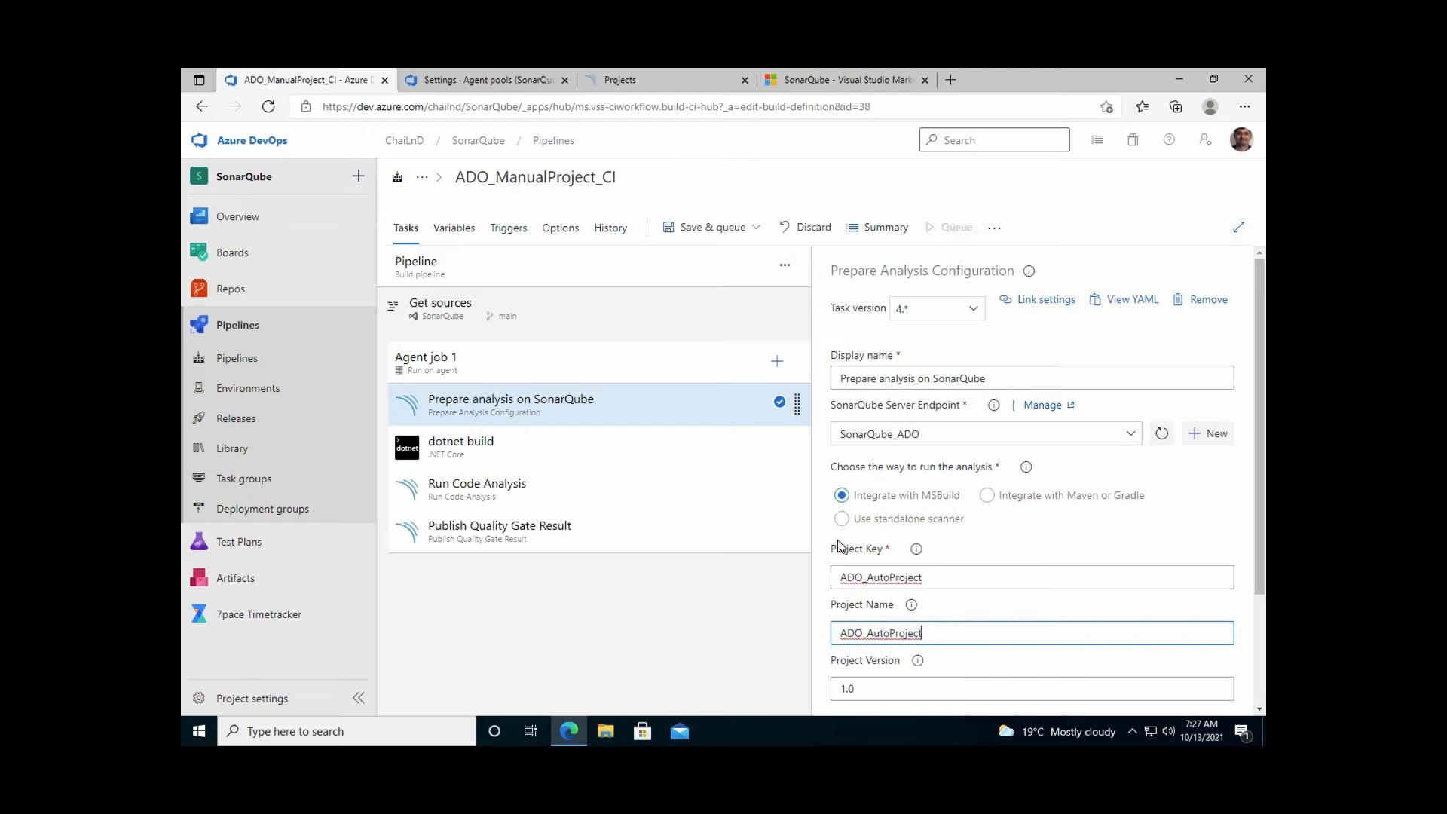
Step: Check the existing projects in SonarQube, and save and run the edited pipeline on SonarPool from the main branch
left_click(625, 80)
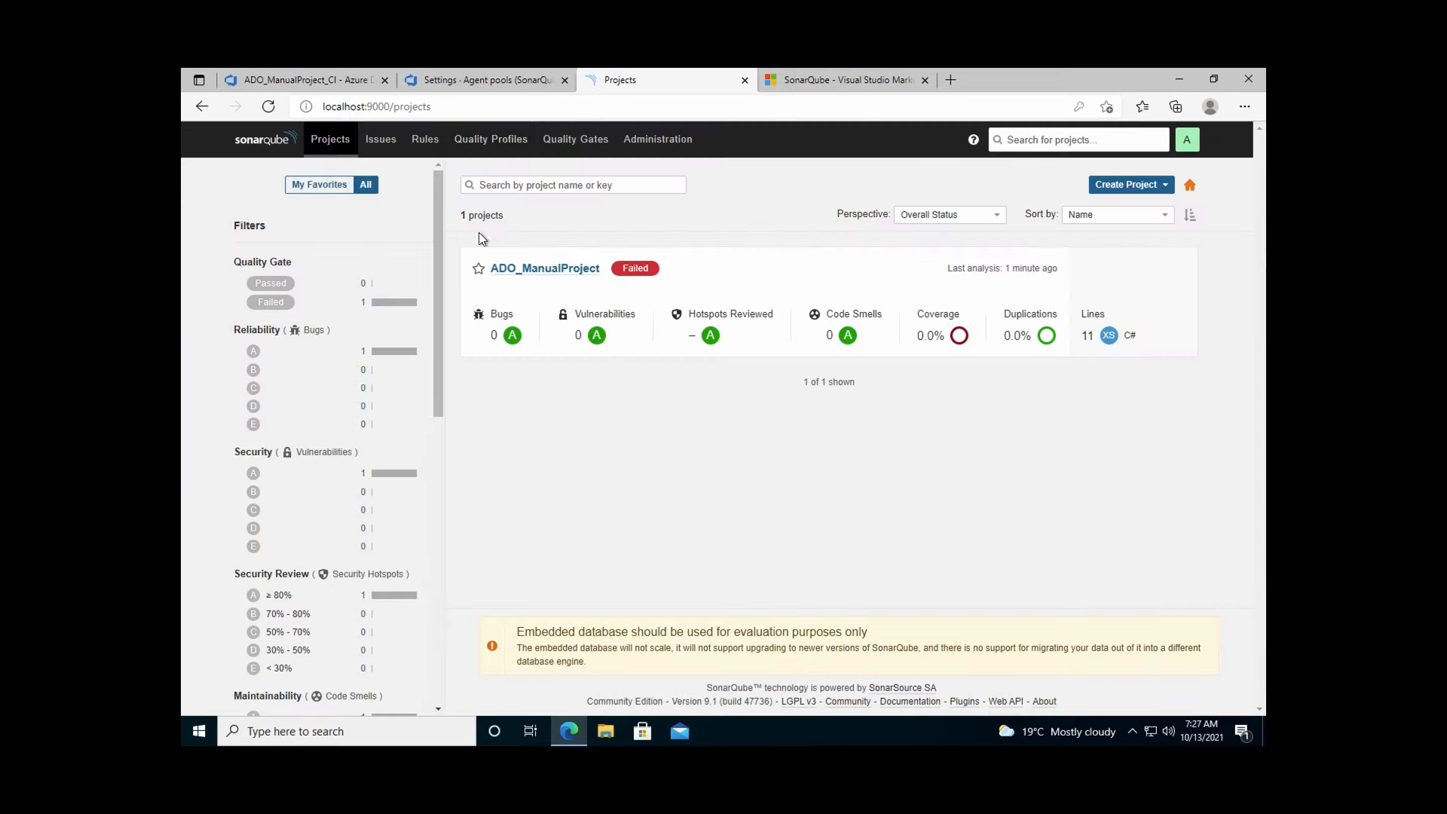
left_click(305, 80)
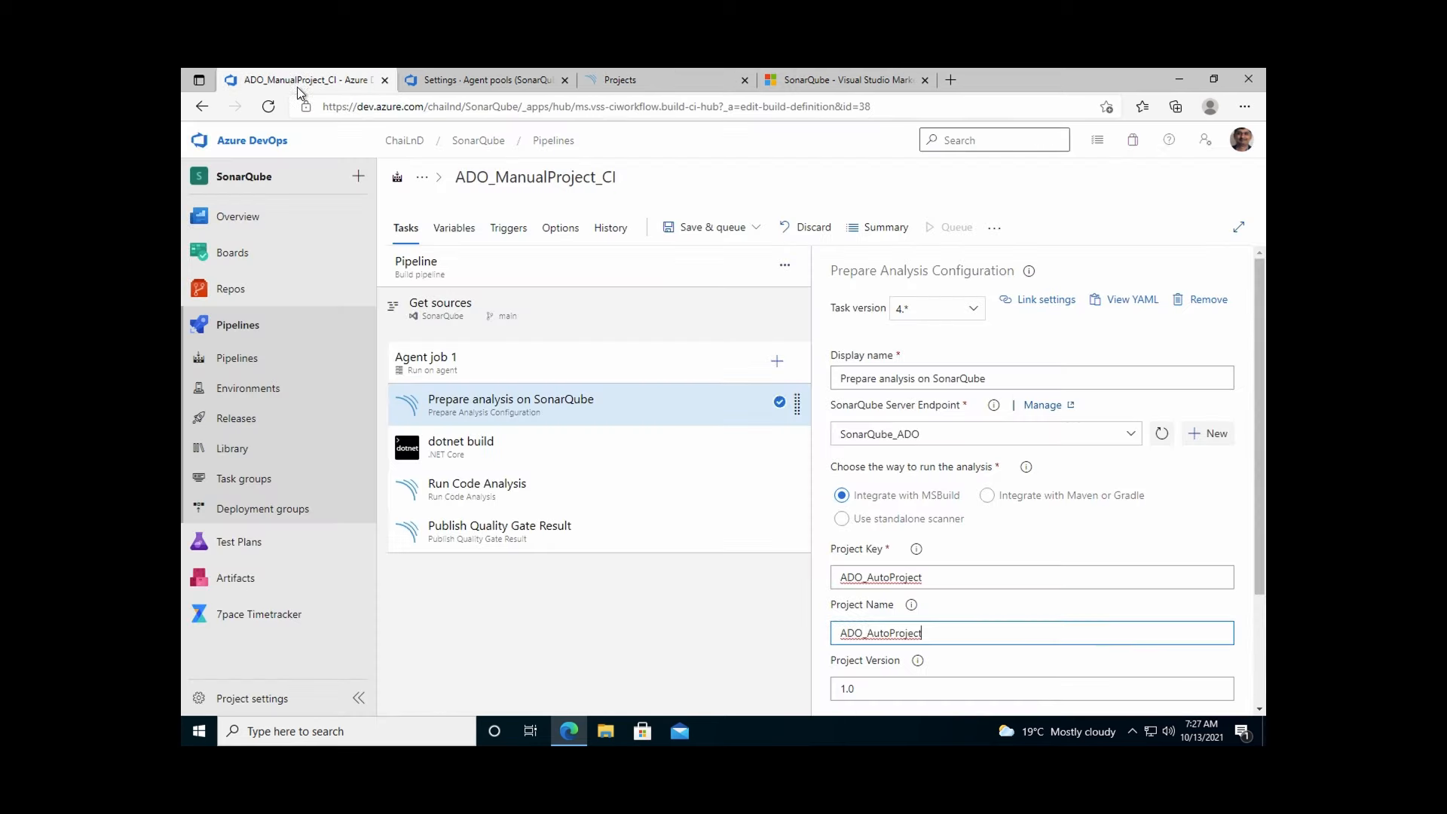
left_click(697, 229)
left_click(700, 260)
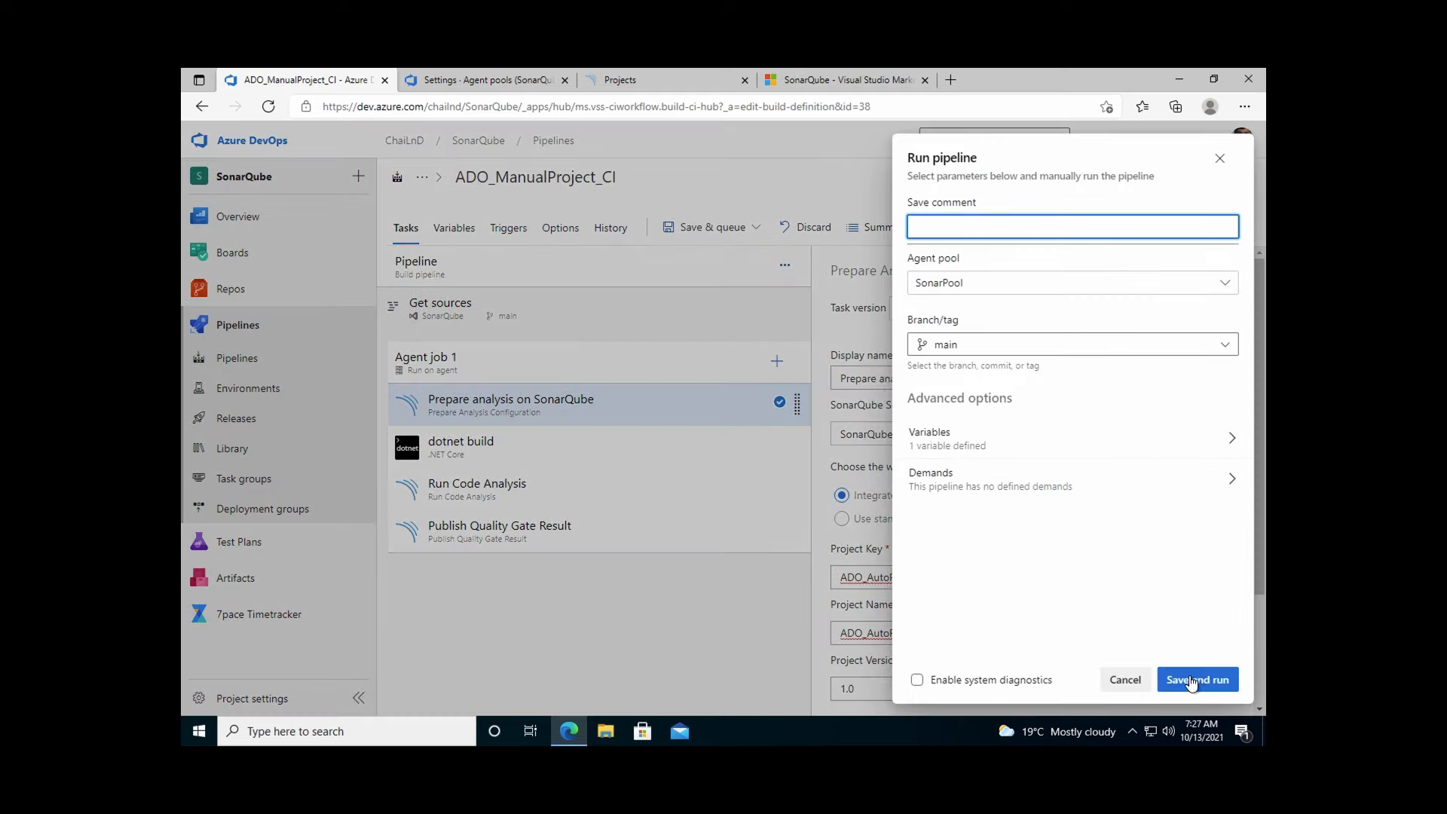
left_click(1188, 683)
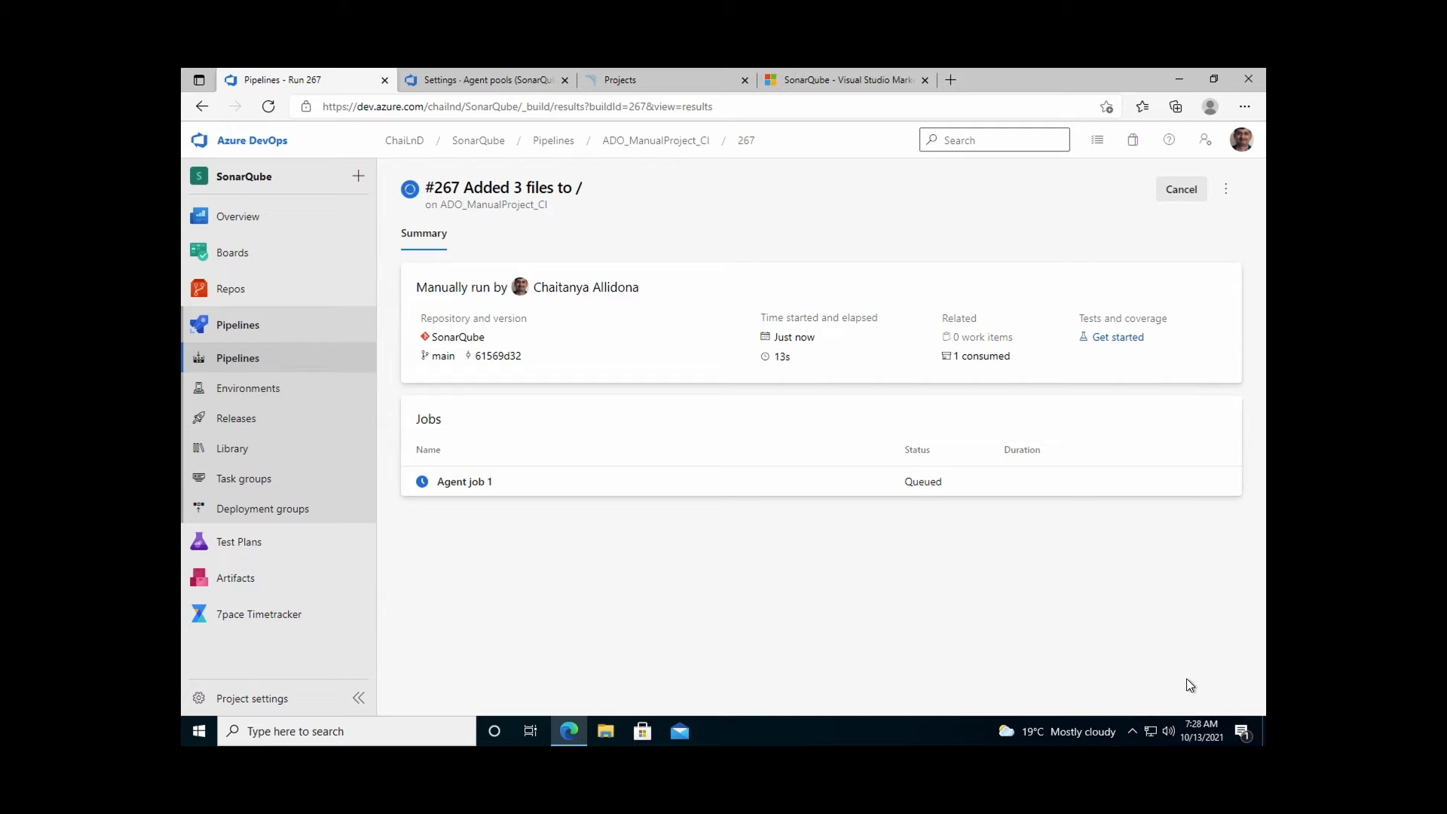
Step: Follow the Prepare analysis on SonarQube log of Agent job 1 and reload the SonarQube projects list during the run
left_click(683, 495)
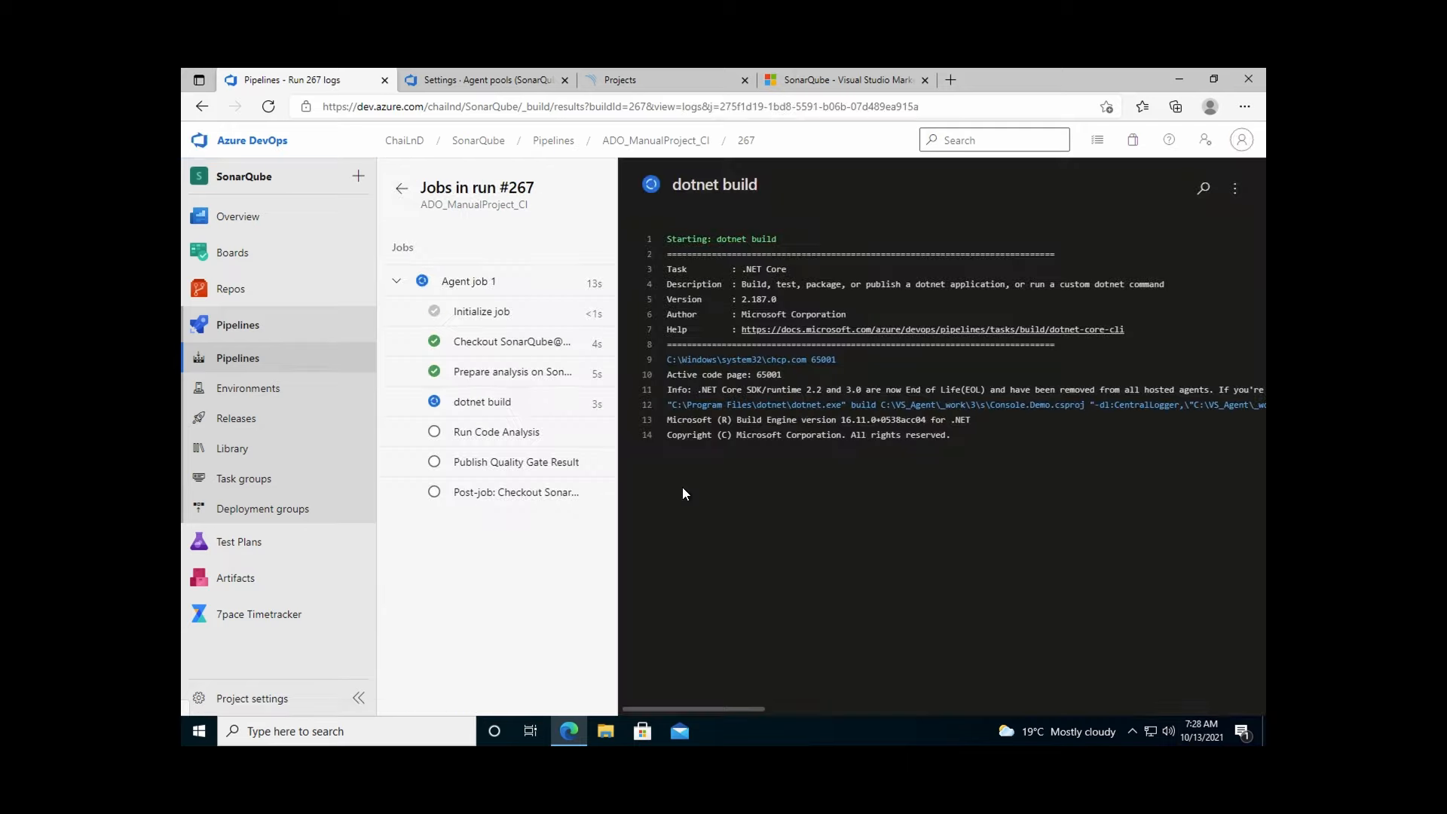
left_click(488, 384)
left_click(626, 80)
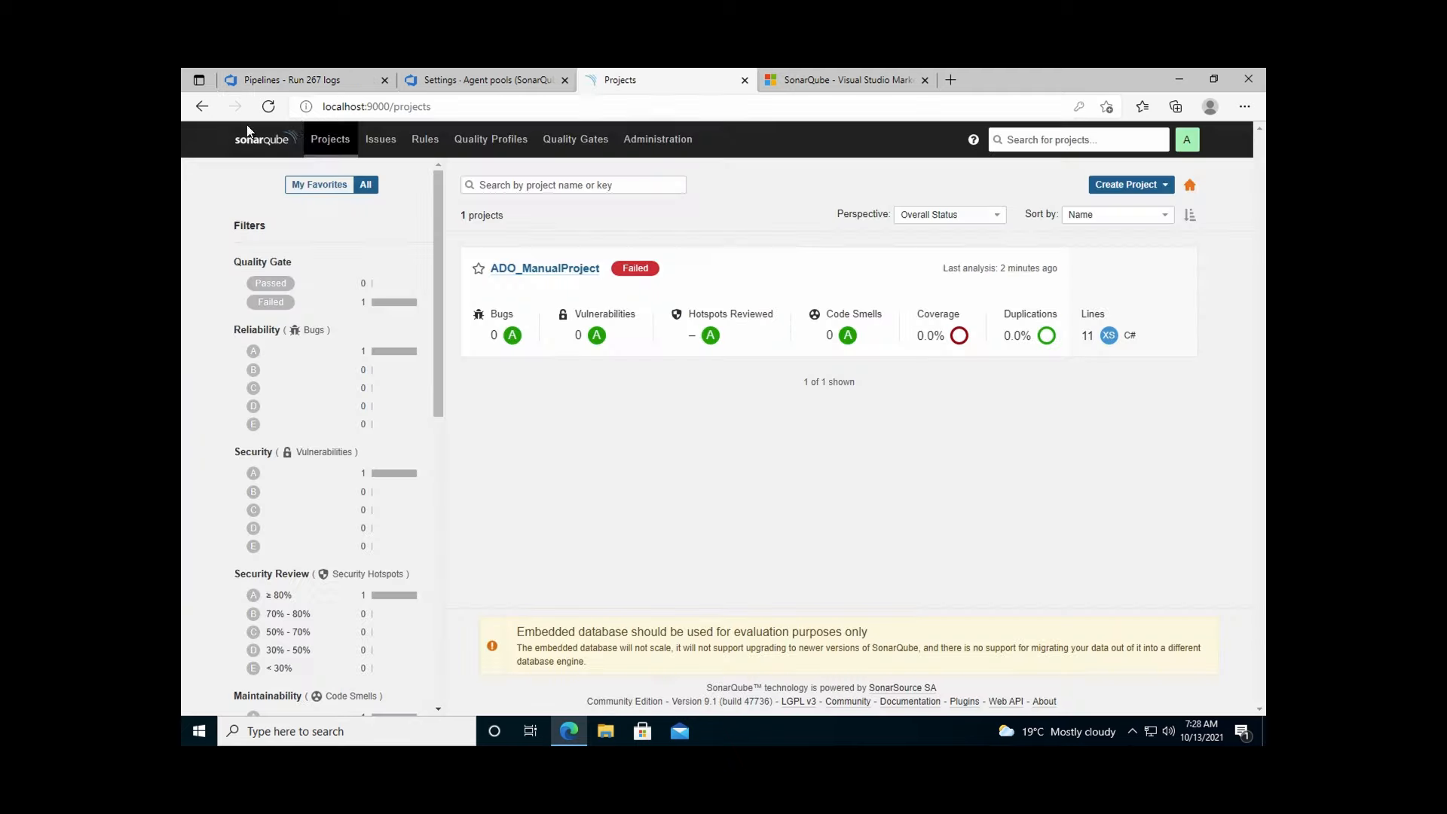
left_click(278, 112)
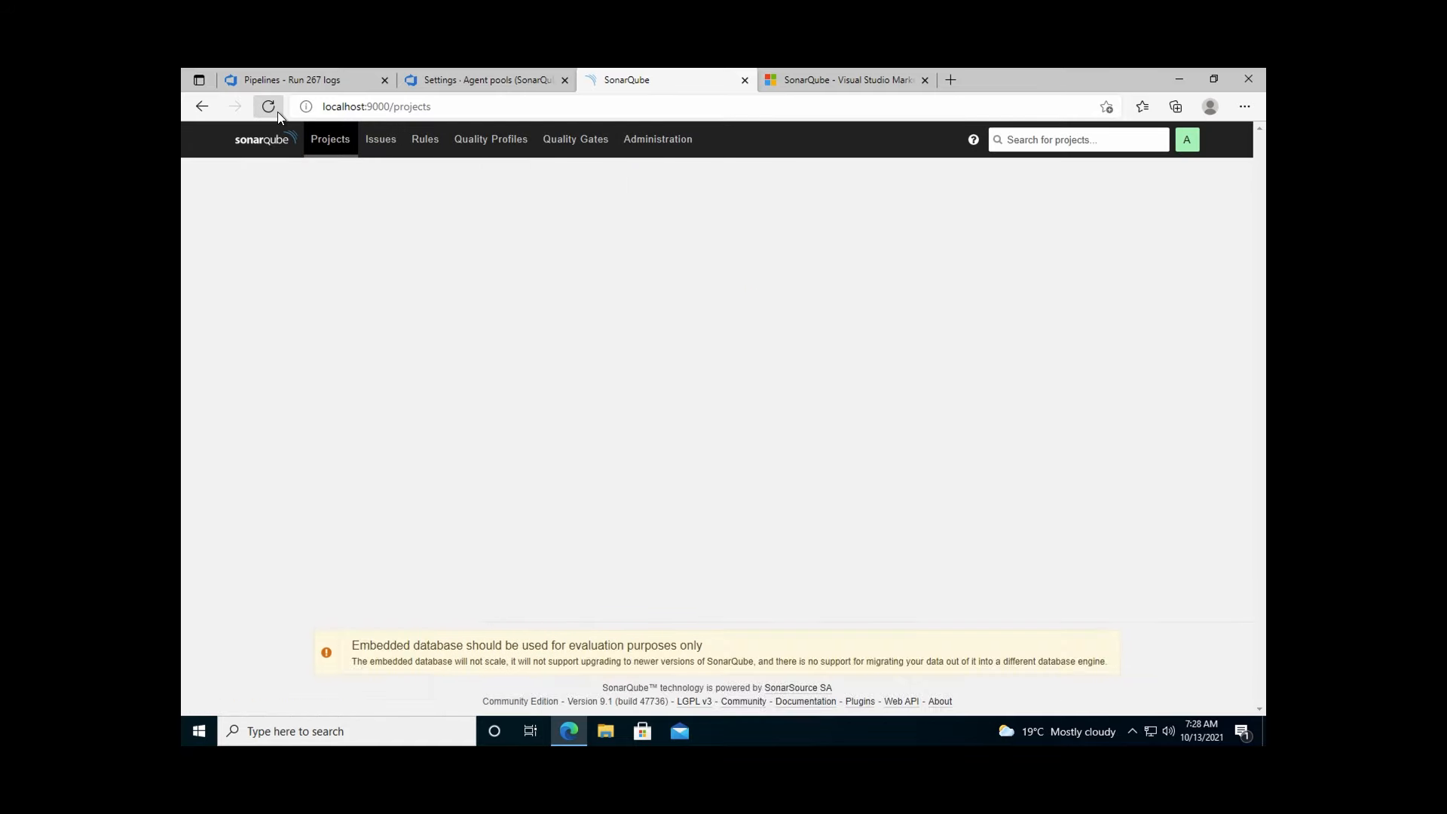
left_click(283, 78)
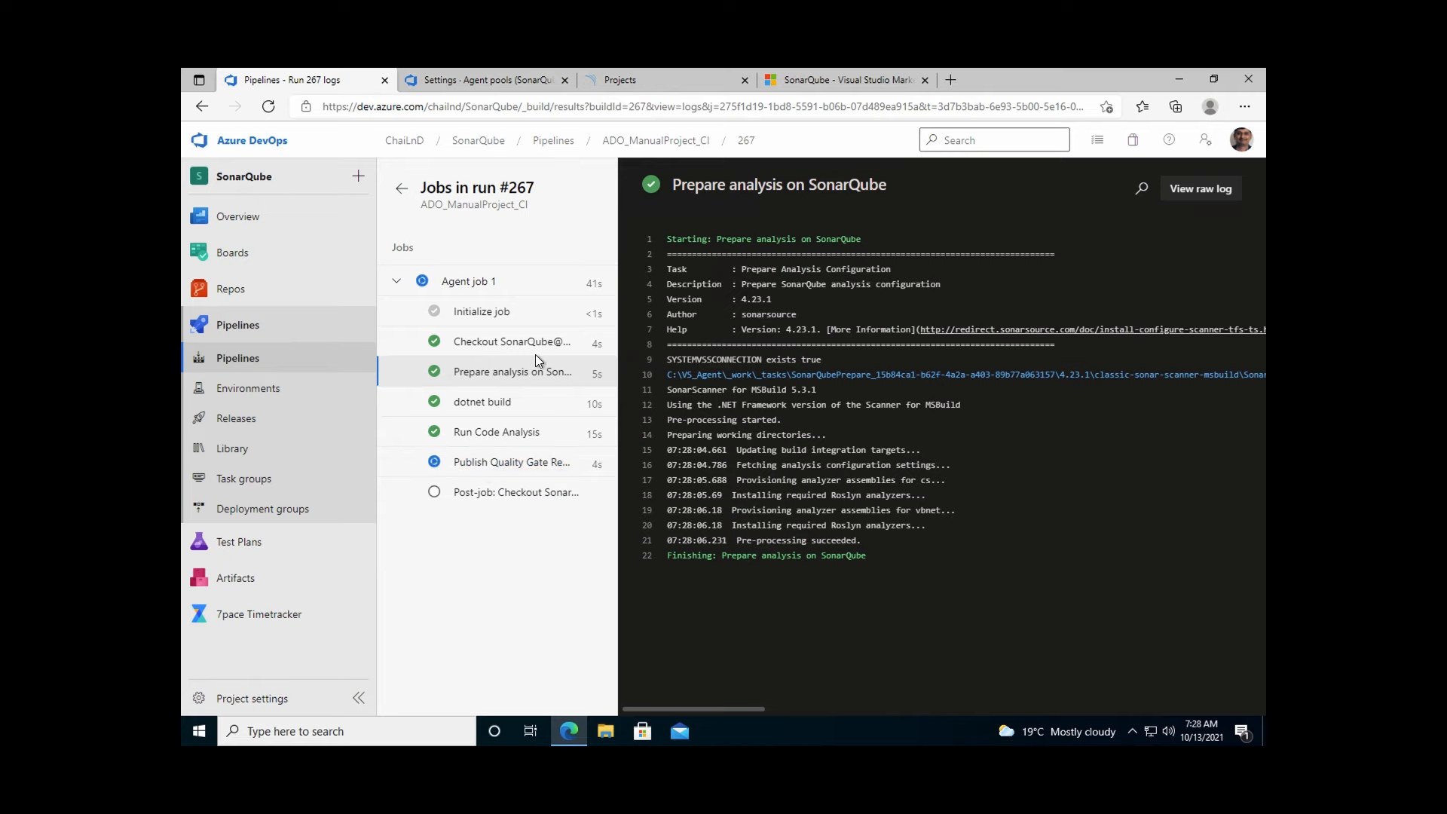
Step: Reload the SonarQube projects list again and view the overview and activity of ADO_AutoProject
left_click(604, 80)
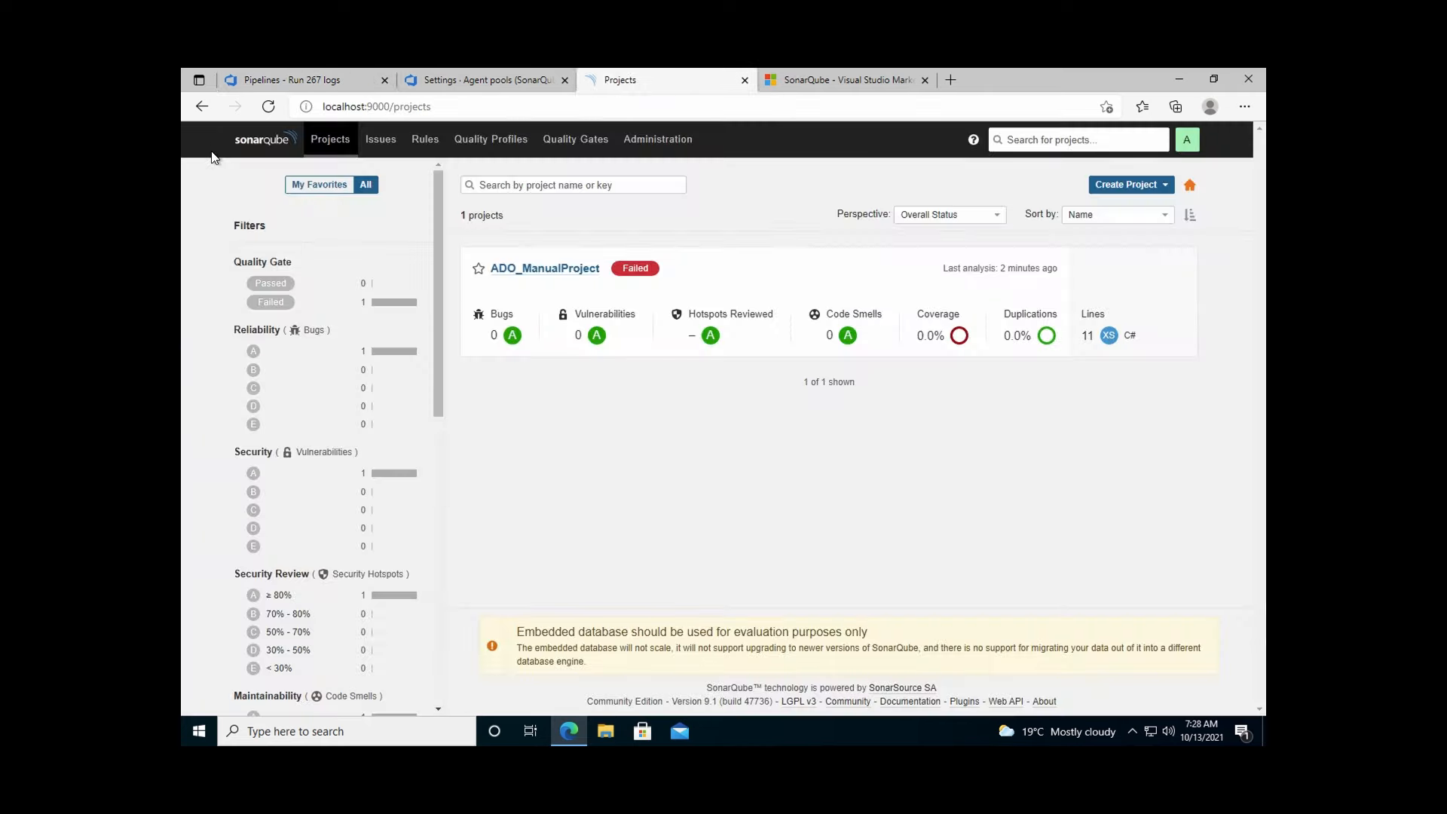
left_click(268, 108)
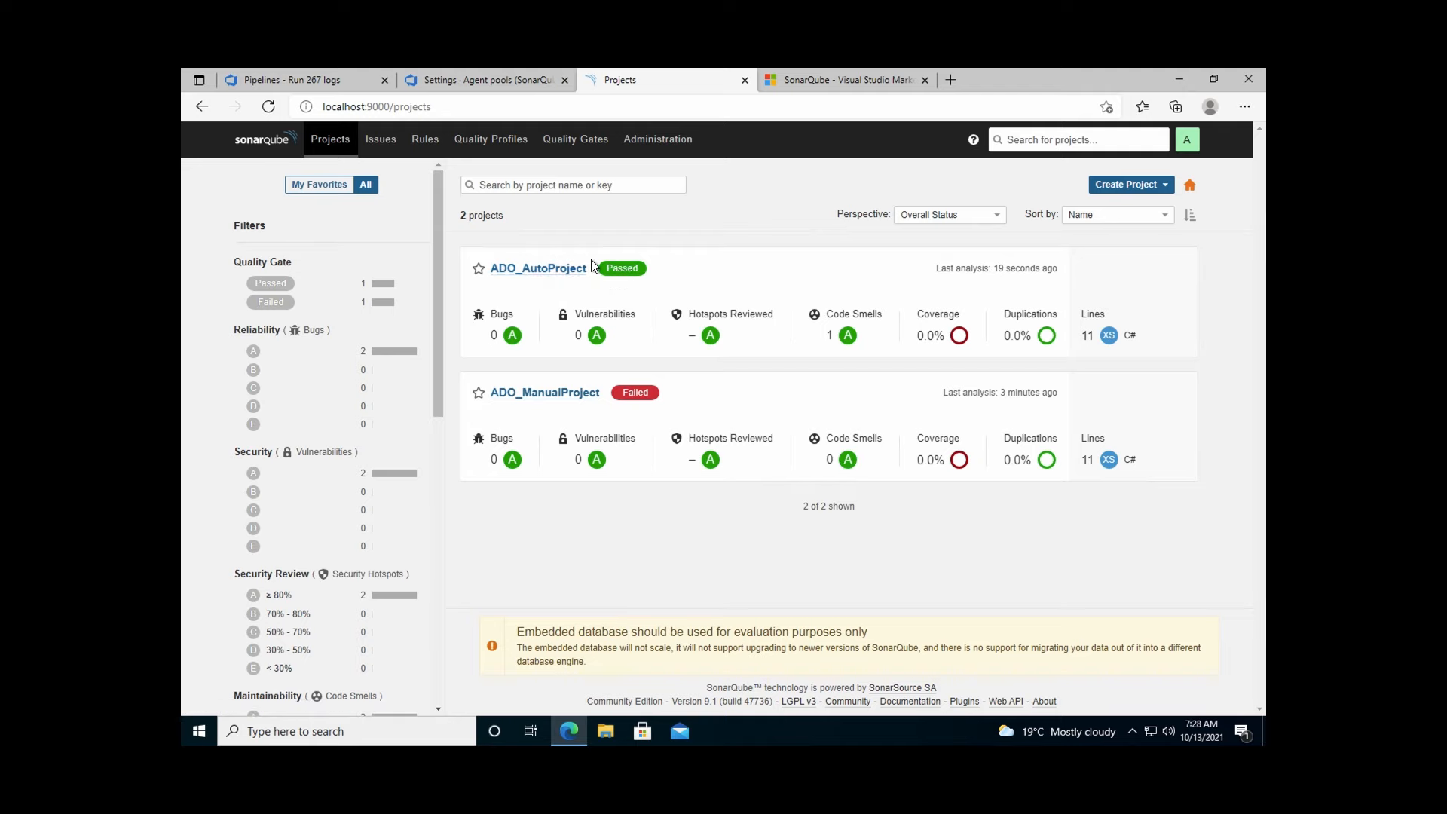
left_click(542, 268)
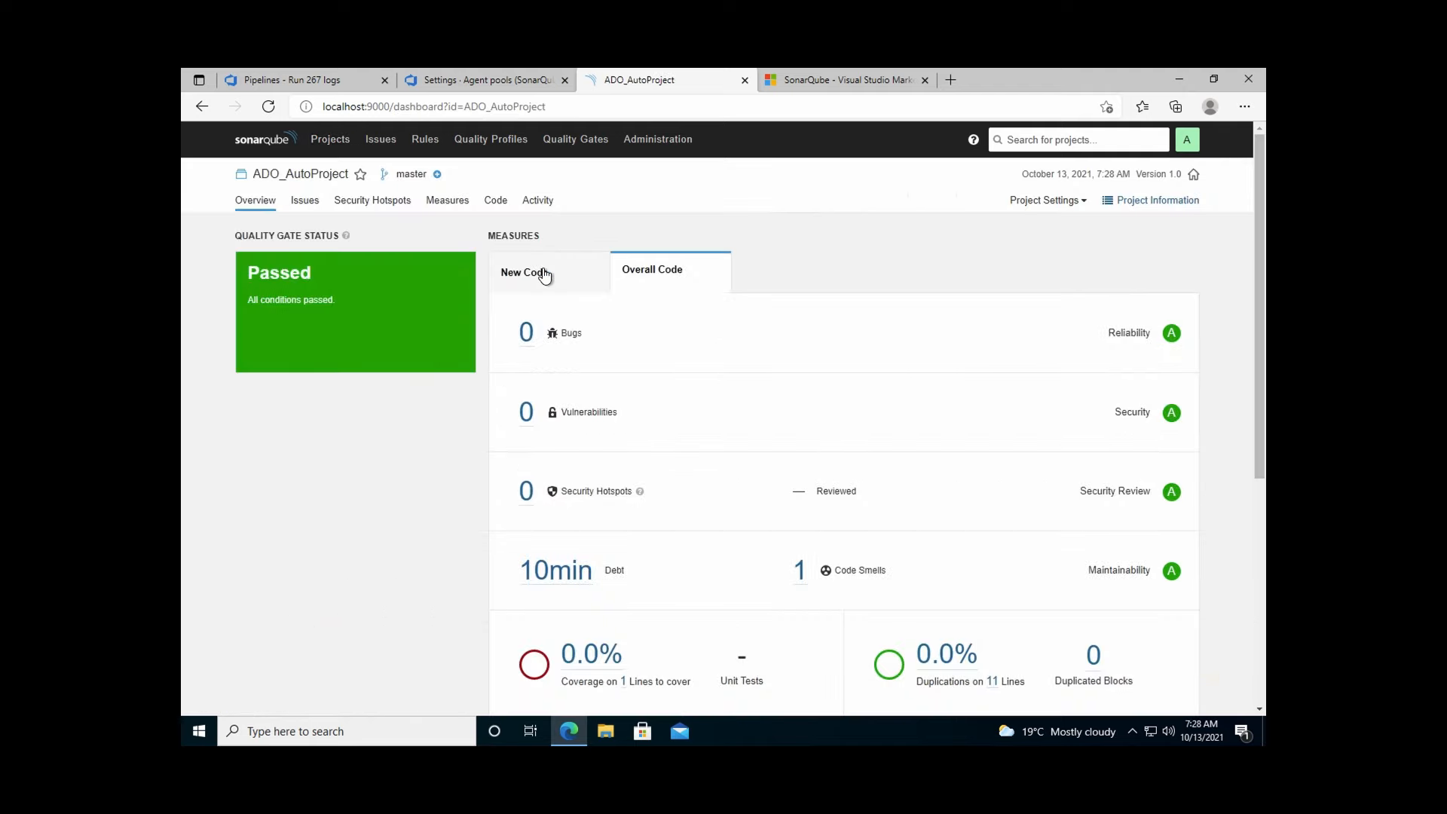
left_click(538, 202)
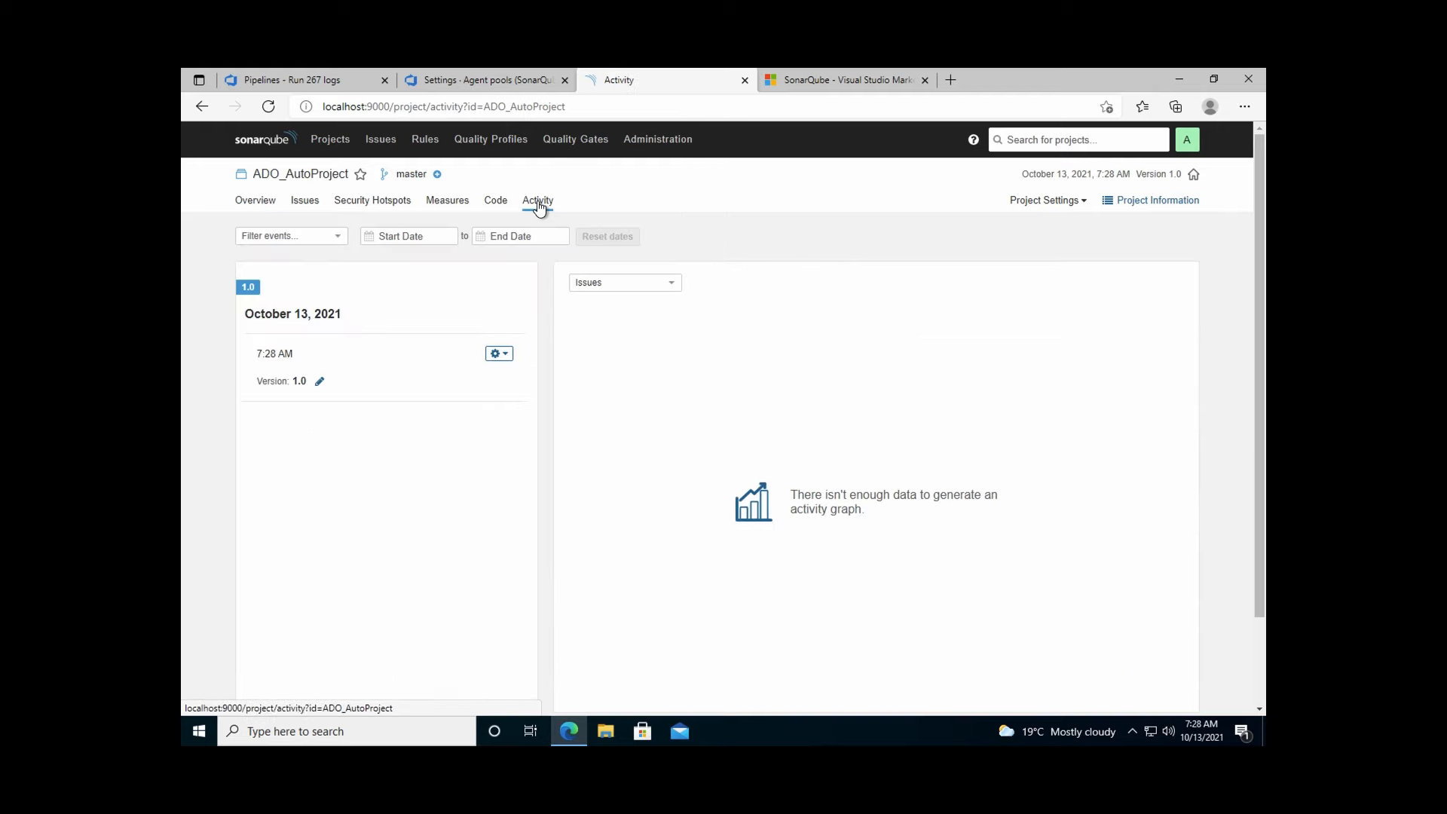
Step: Assign the specific quality gate ADO_QG to ADO_AutoProject in its project settings and save the change
left_click(1029, 200)
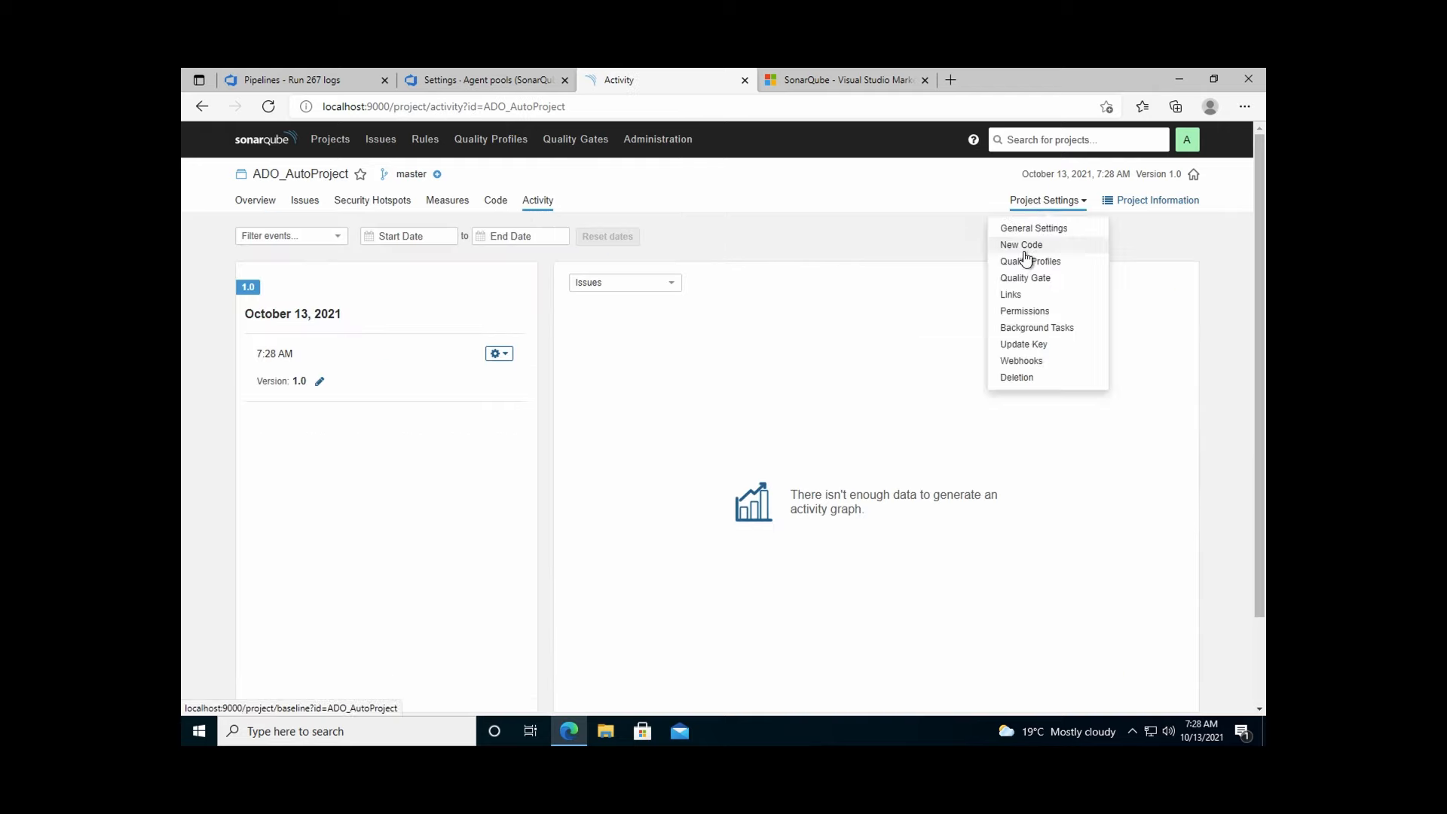
left_click(1025, 279)
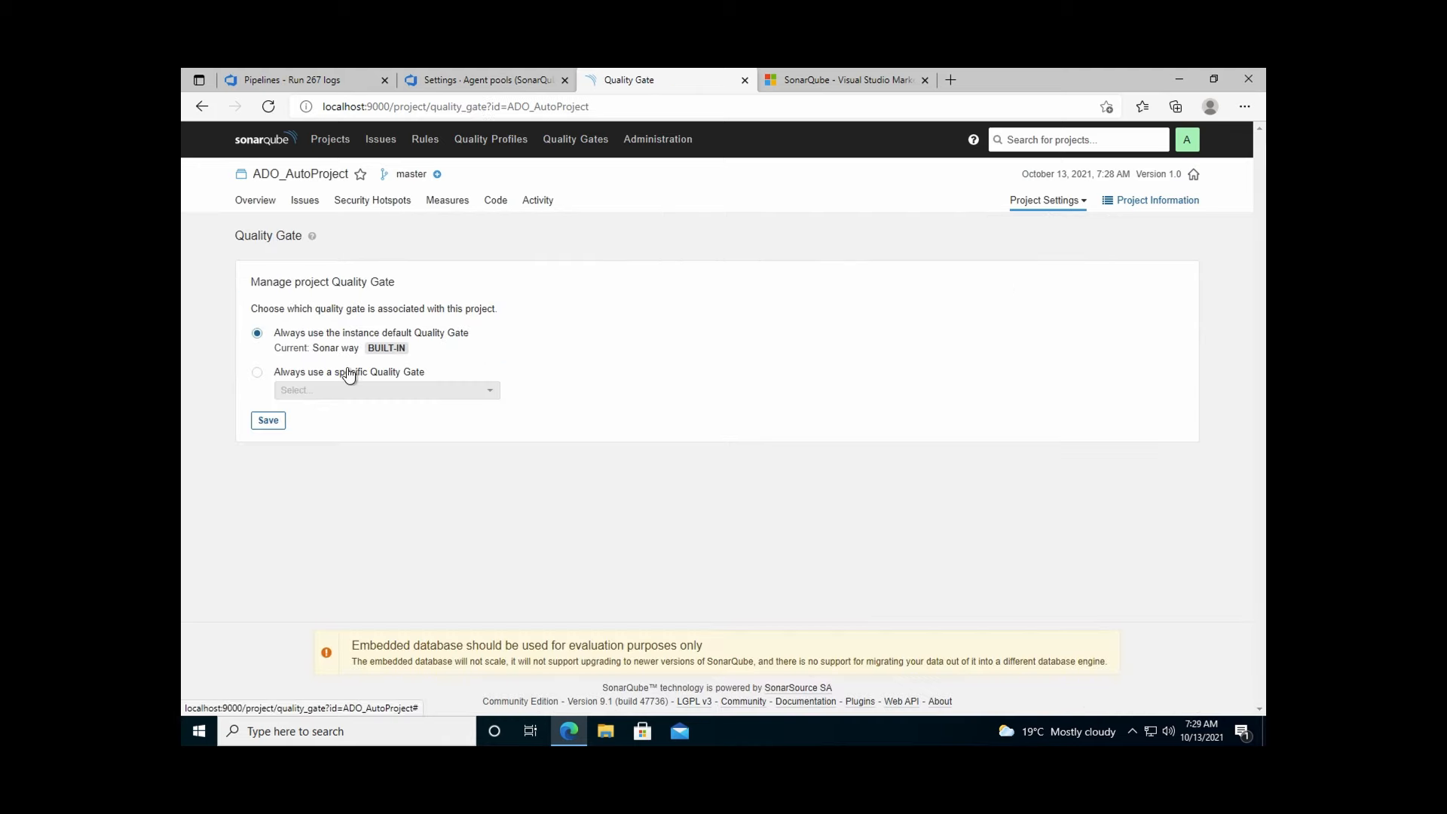
left_click(288, 376)
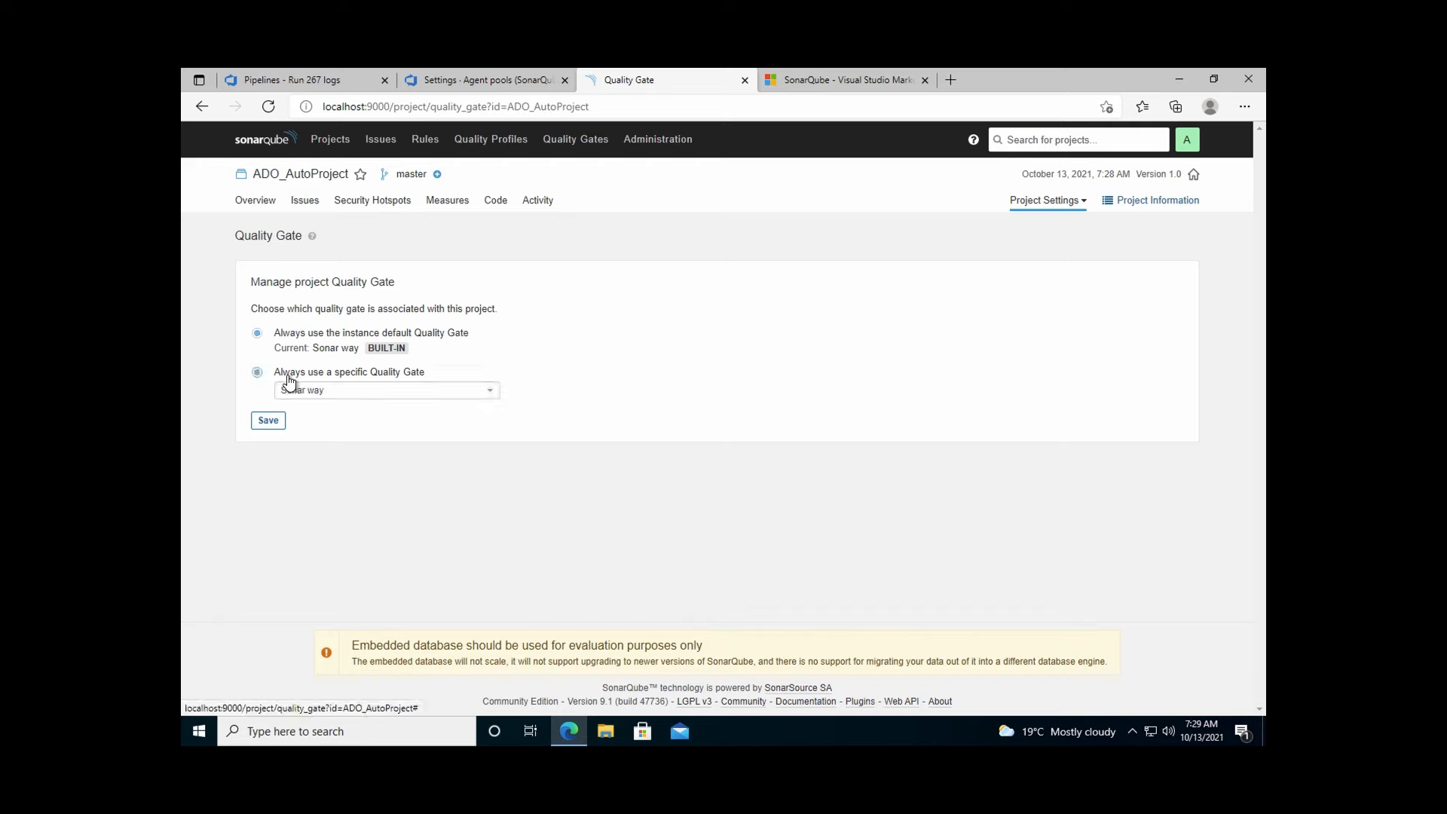
left_click(298, 391)
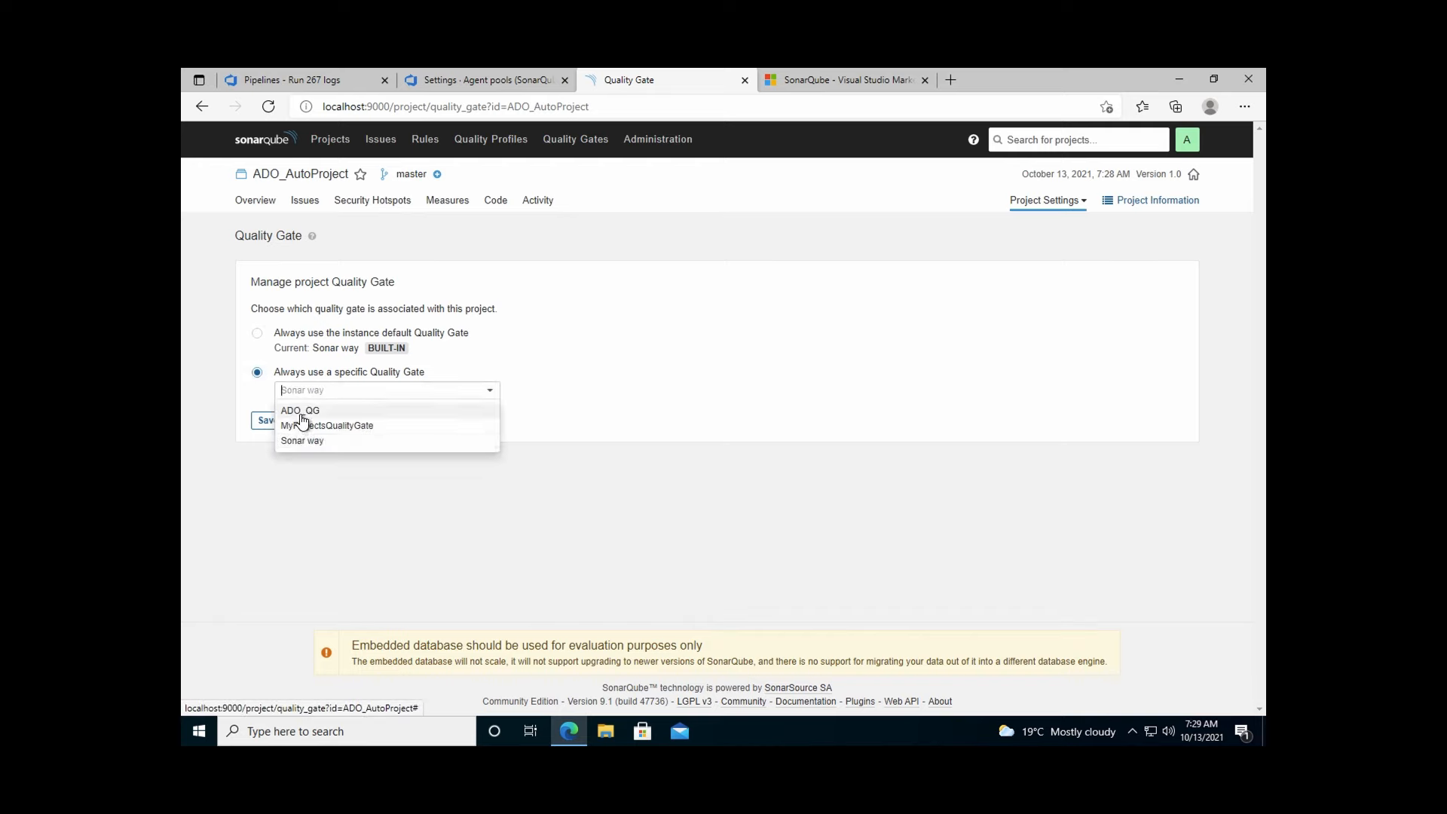
left_click(302, 413)
left_click(267, 501)
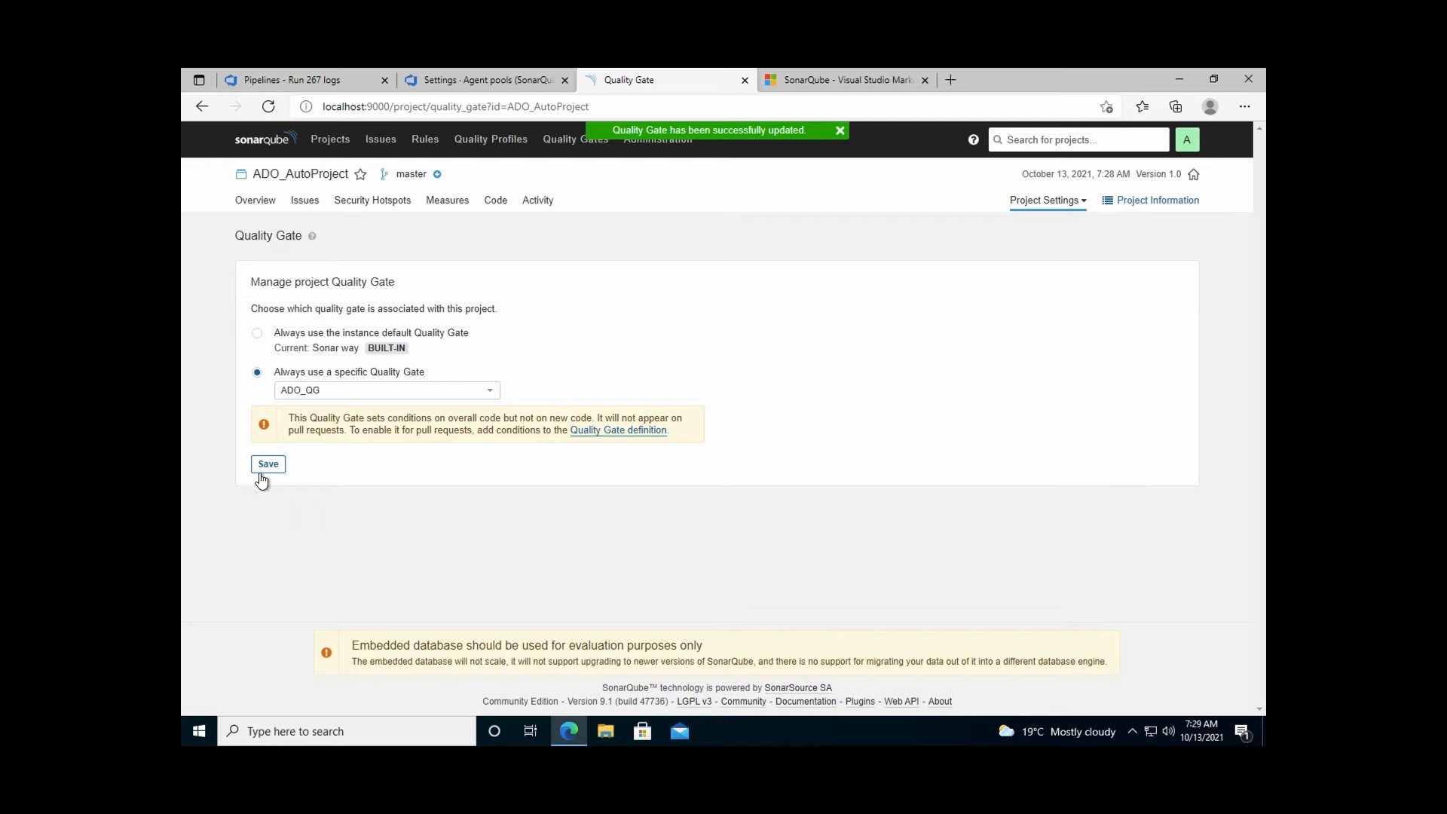
left_click(264, 466)
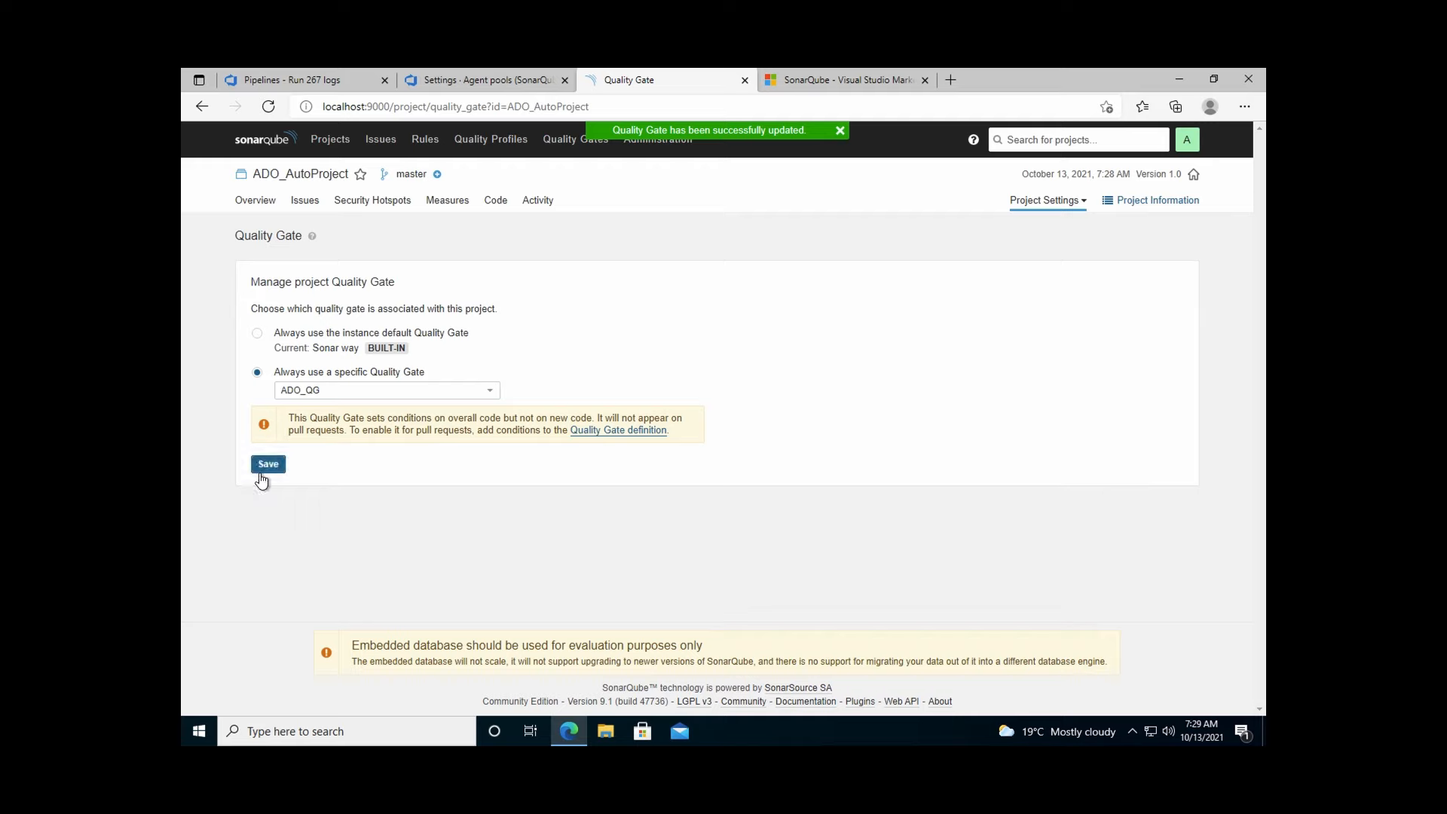
Step: Check the SonarQube projects list, start a new ADO_ManualProject_CI run on SonarPool in Azure DevOps, and open the Agent job 1 log
left_click(330, 138)
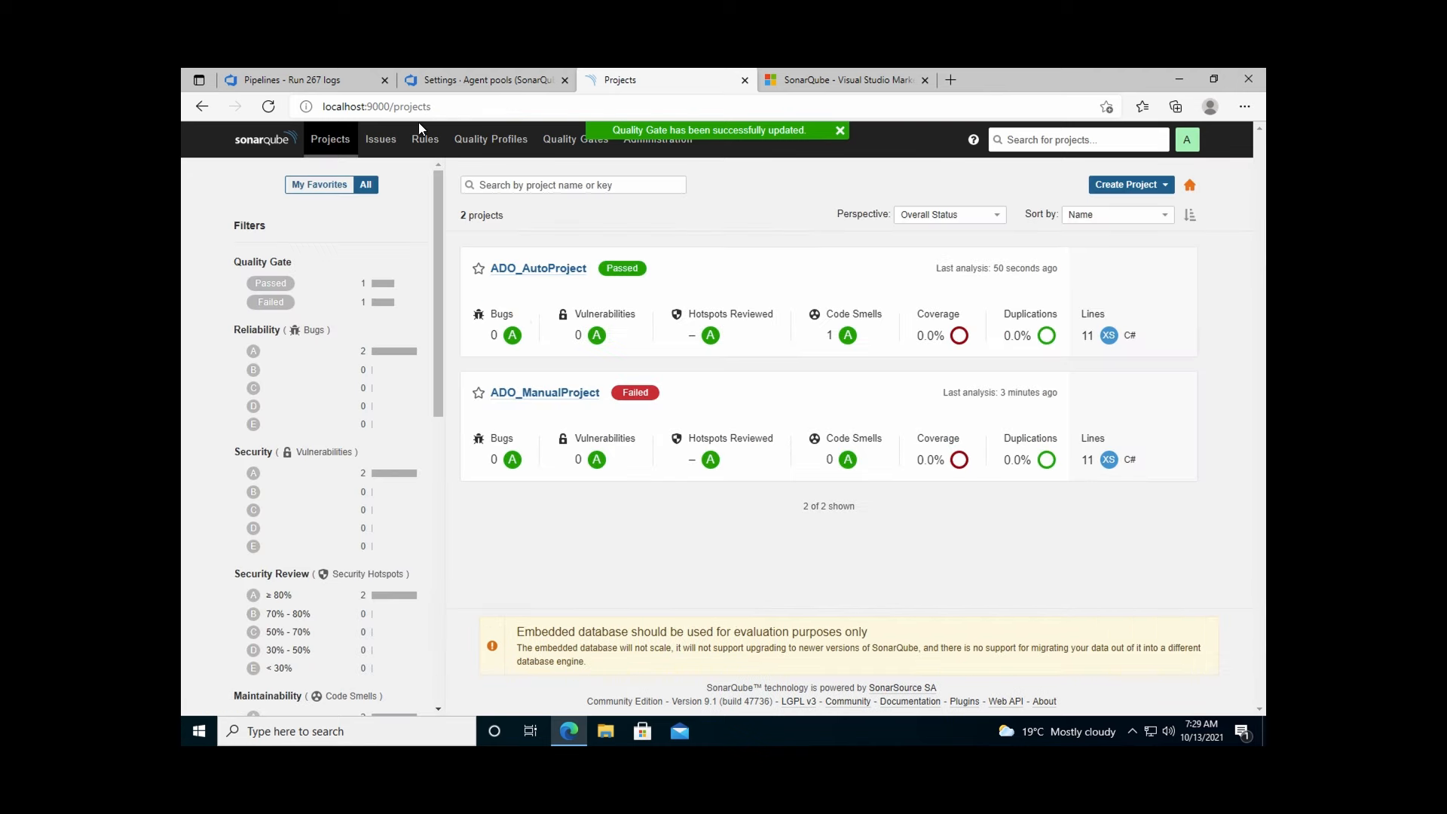
left_click(346, 80)
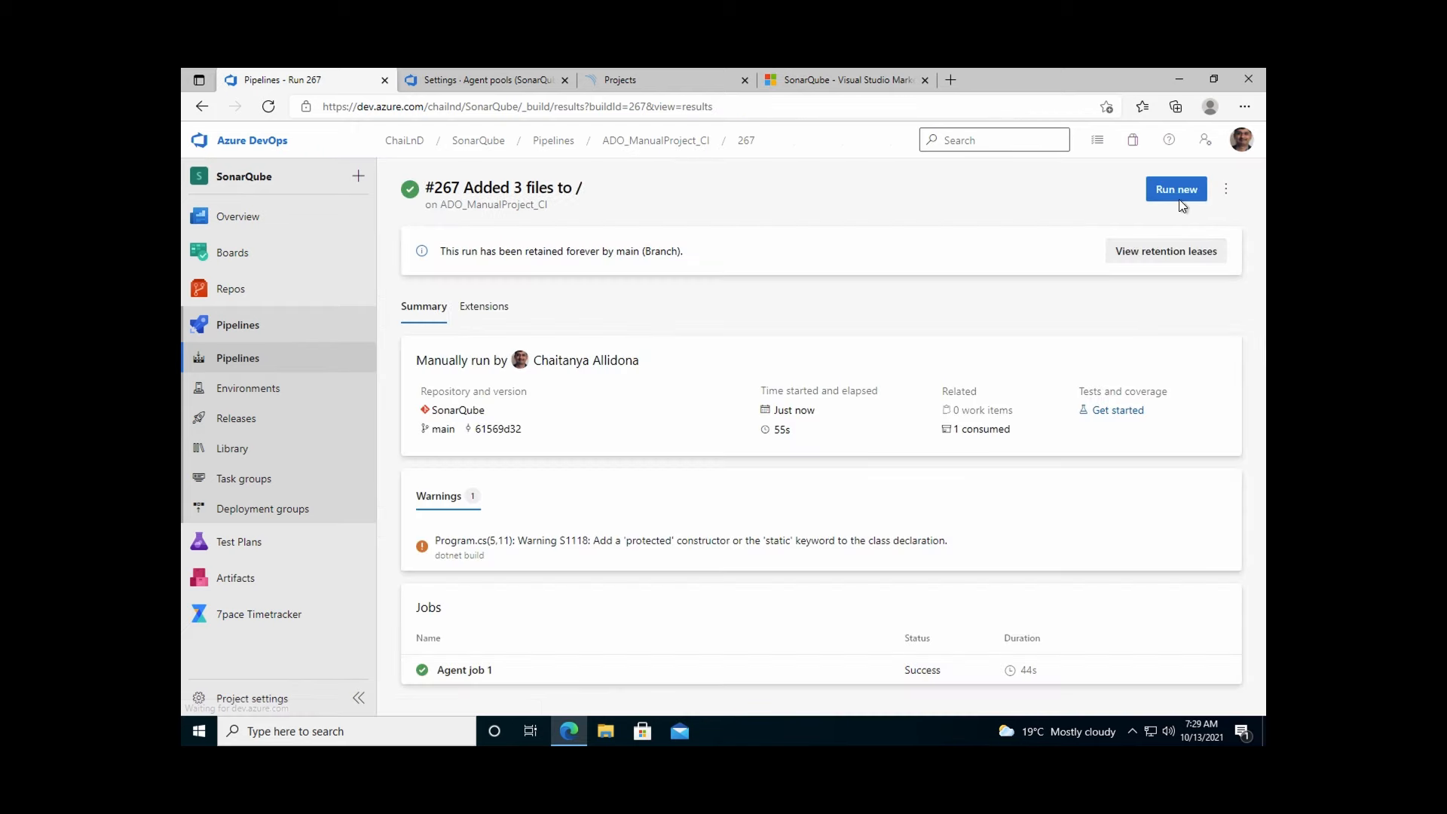
left_click(1178, 193)
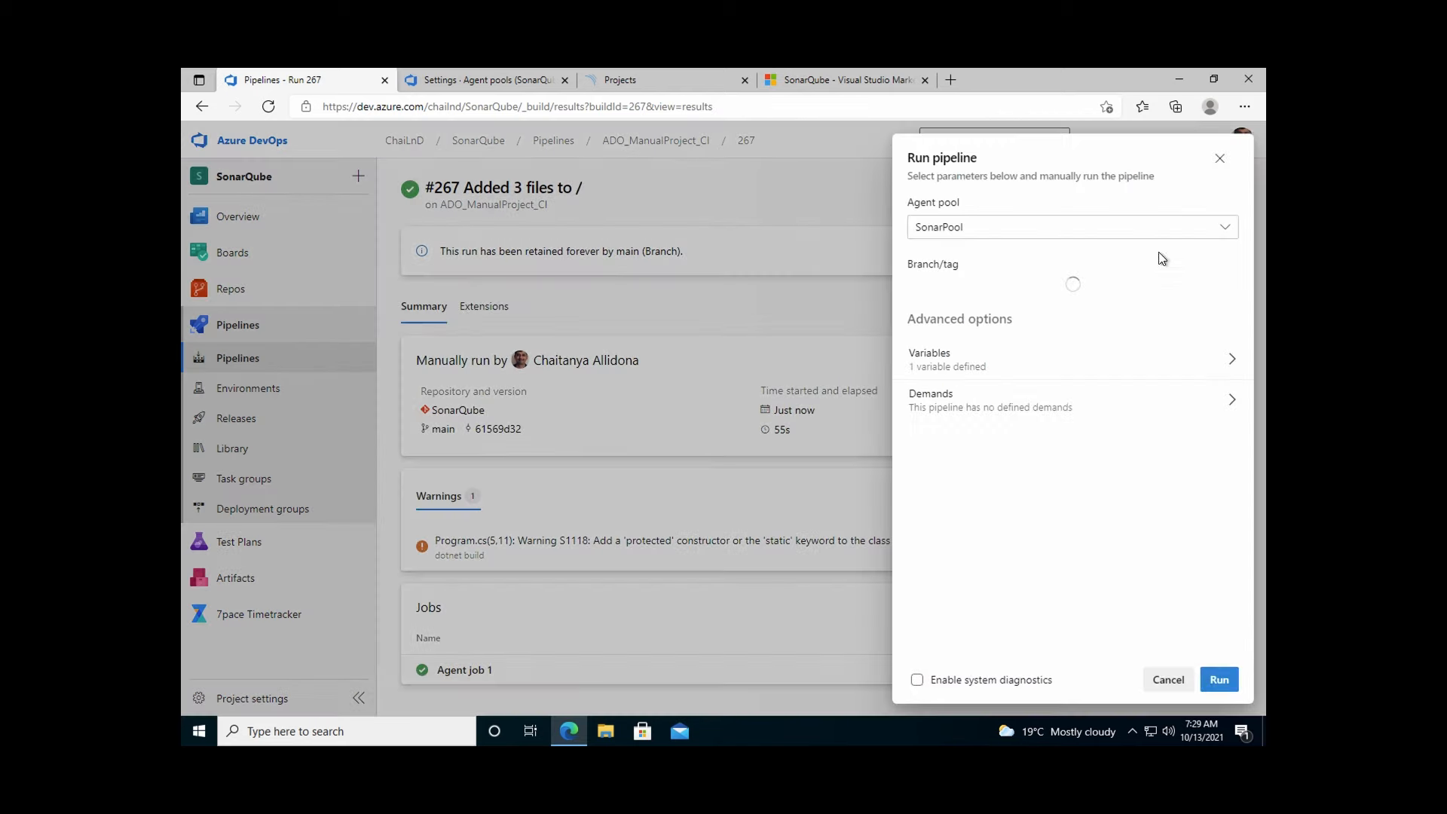
left_click(1218, 679)
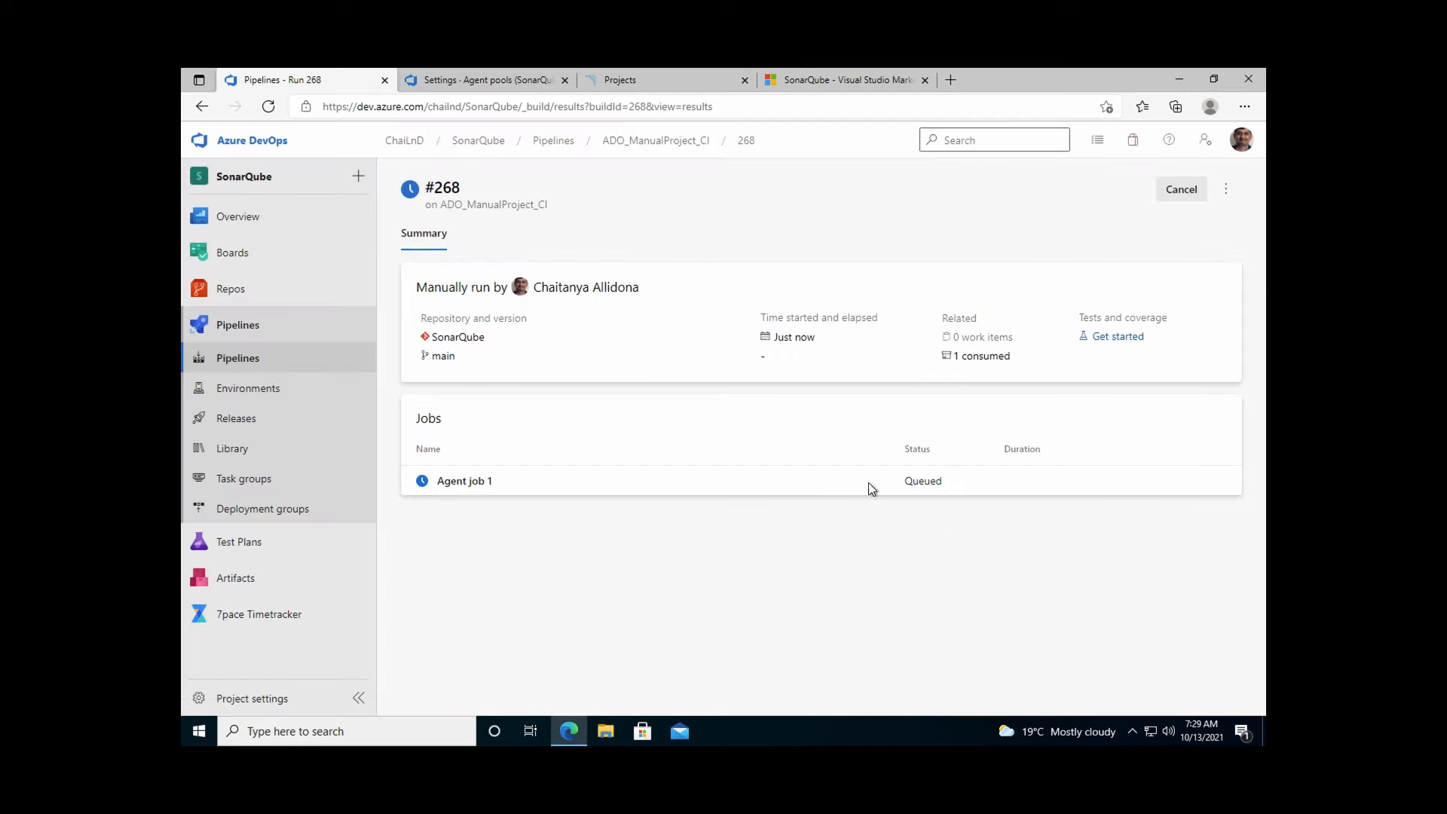
left_click(845, 481)
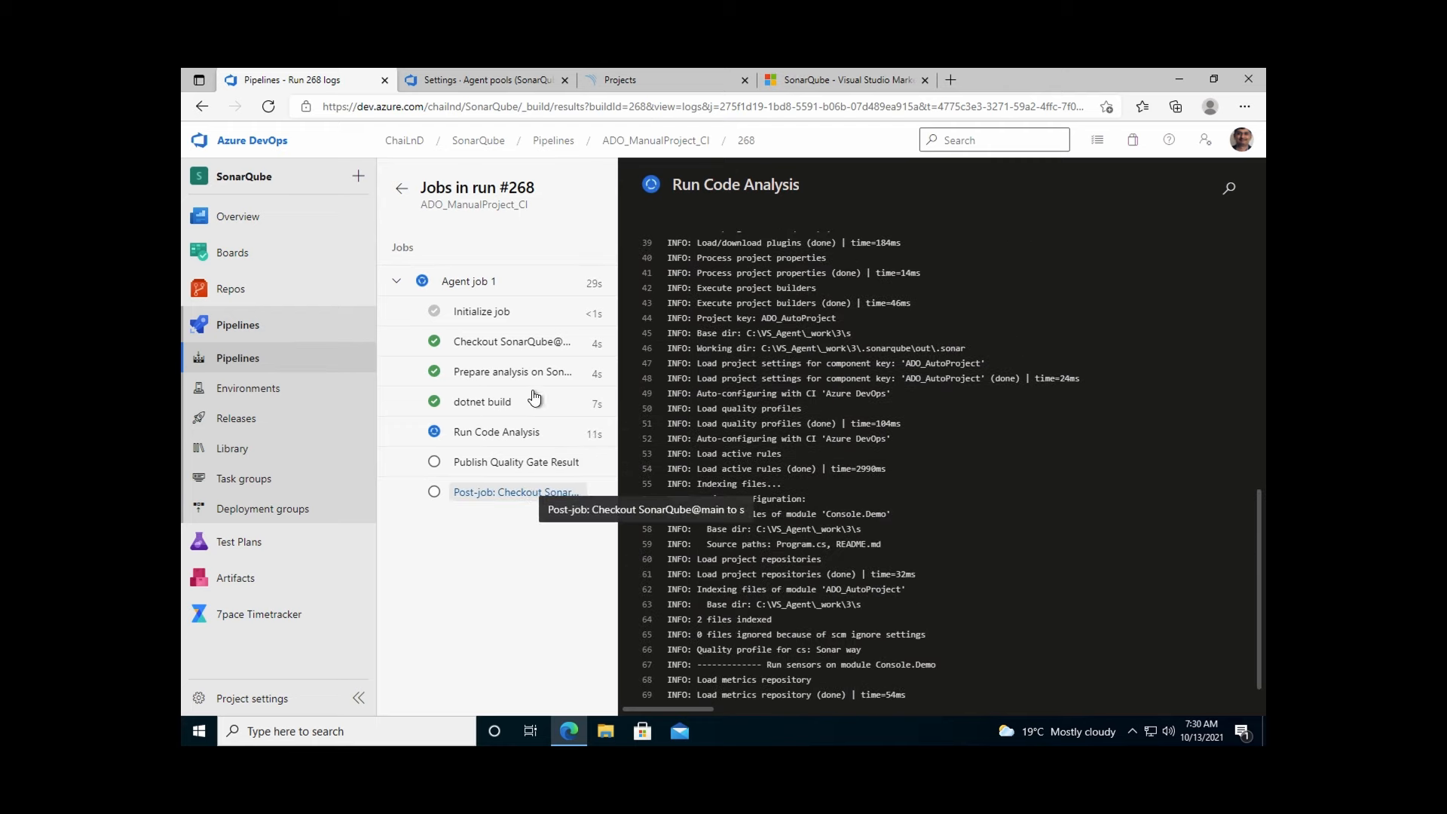
Step: Check ADO_AutoProject's overview and background tasks in SonarQube, the pipeline job's progress, and the quality gate status in the projects list
left_click(648, 77)
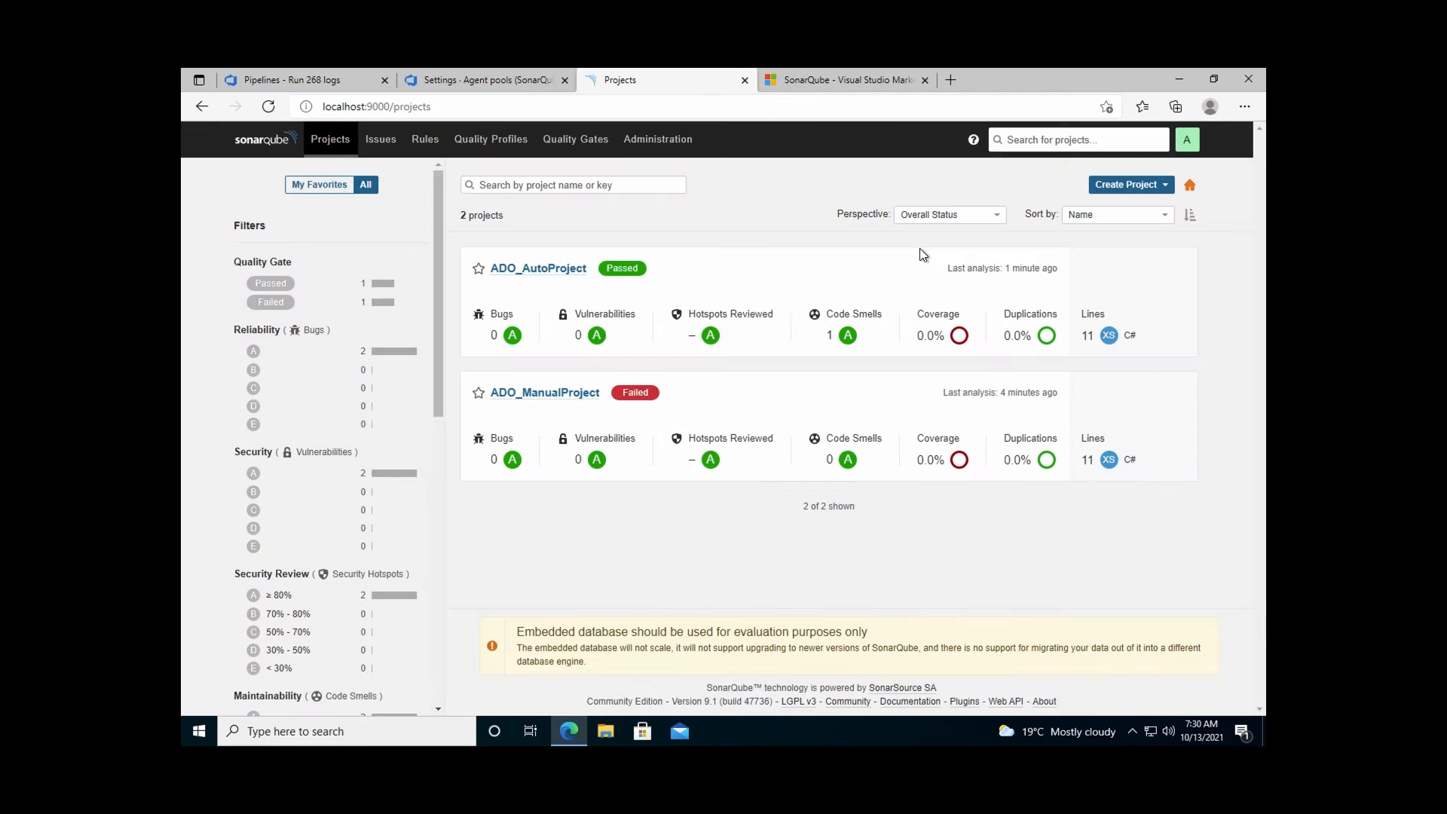
left_click(553, 269)
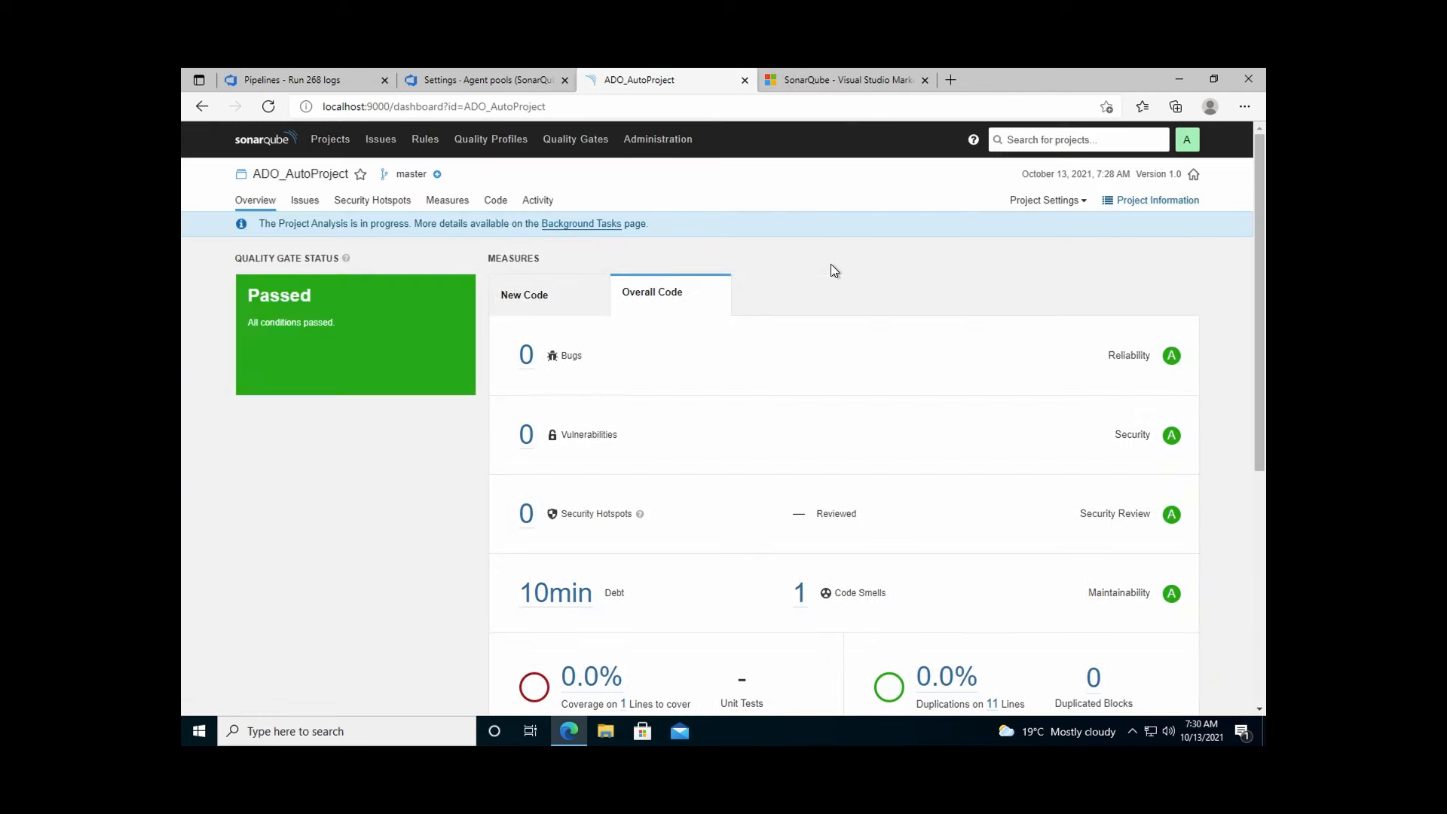
left_click(578, 227)
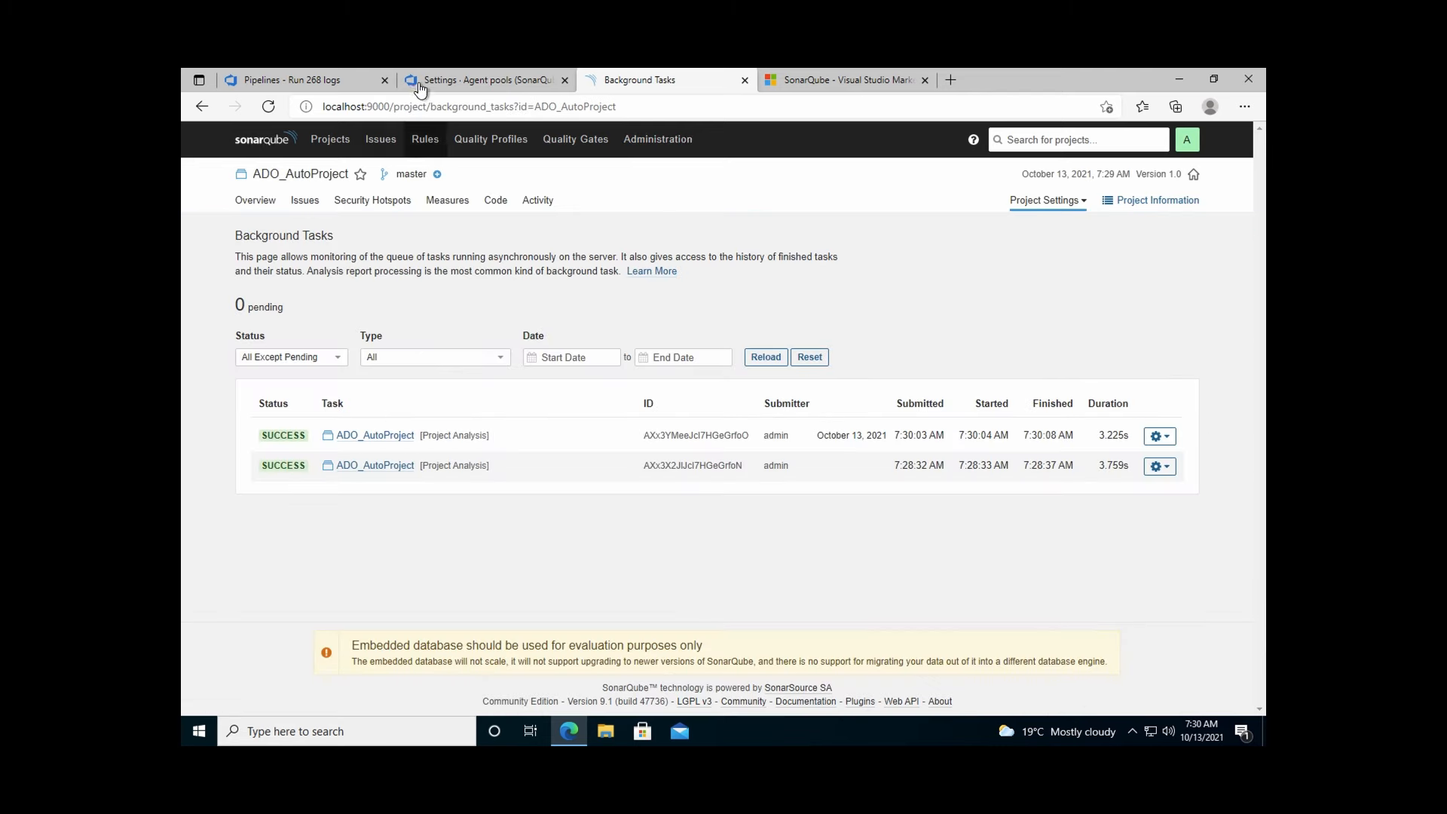
left_click(294, 79)
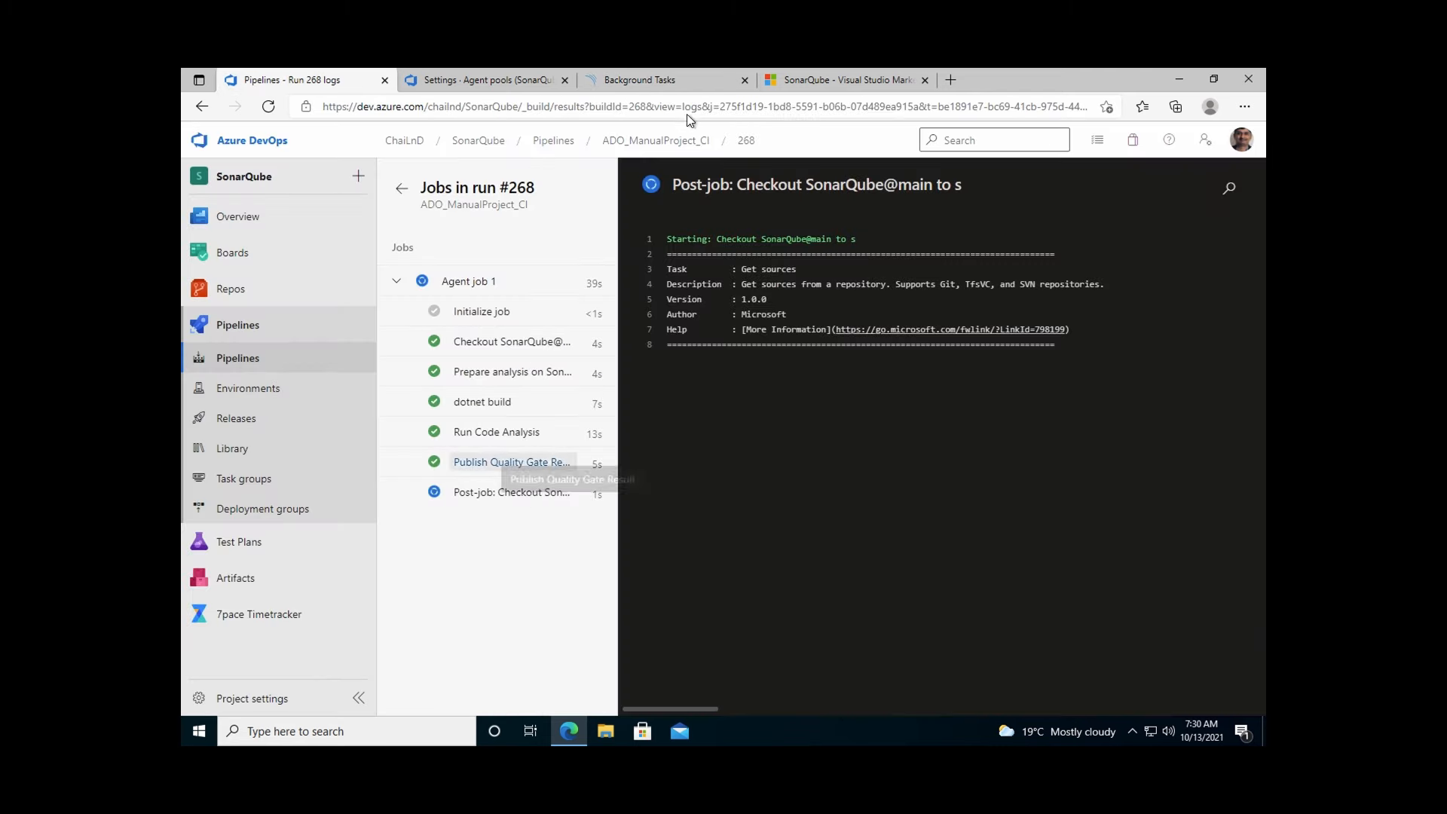
left_click(655, 80)
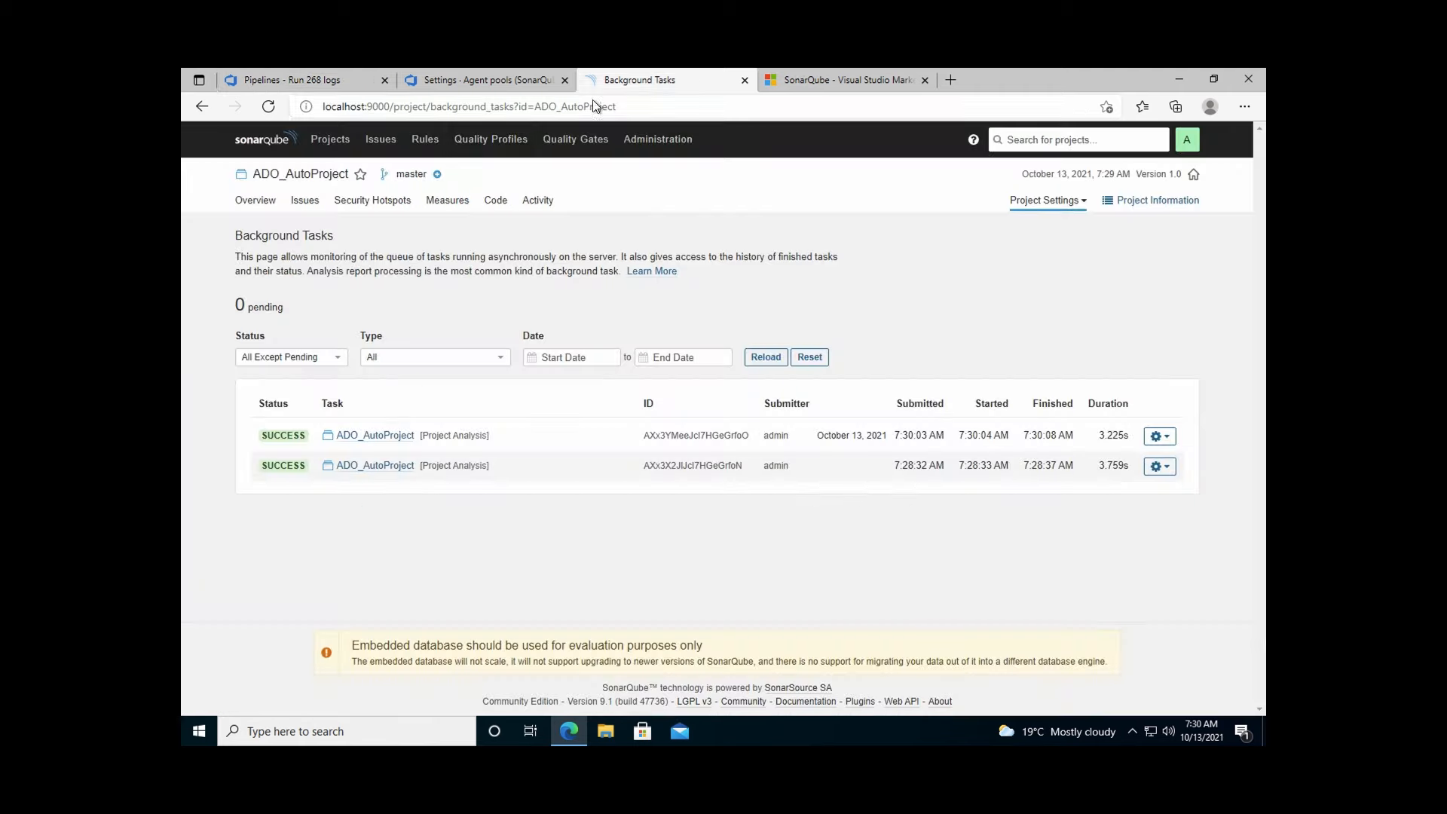
left_click(329, 138)
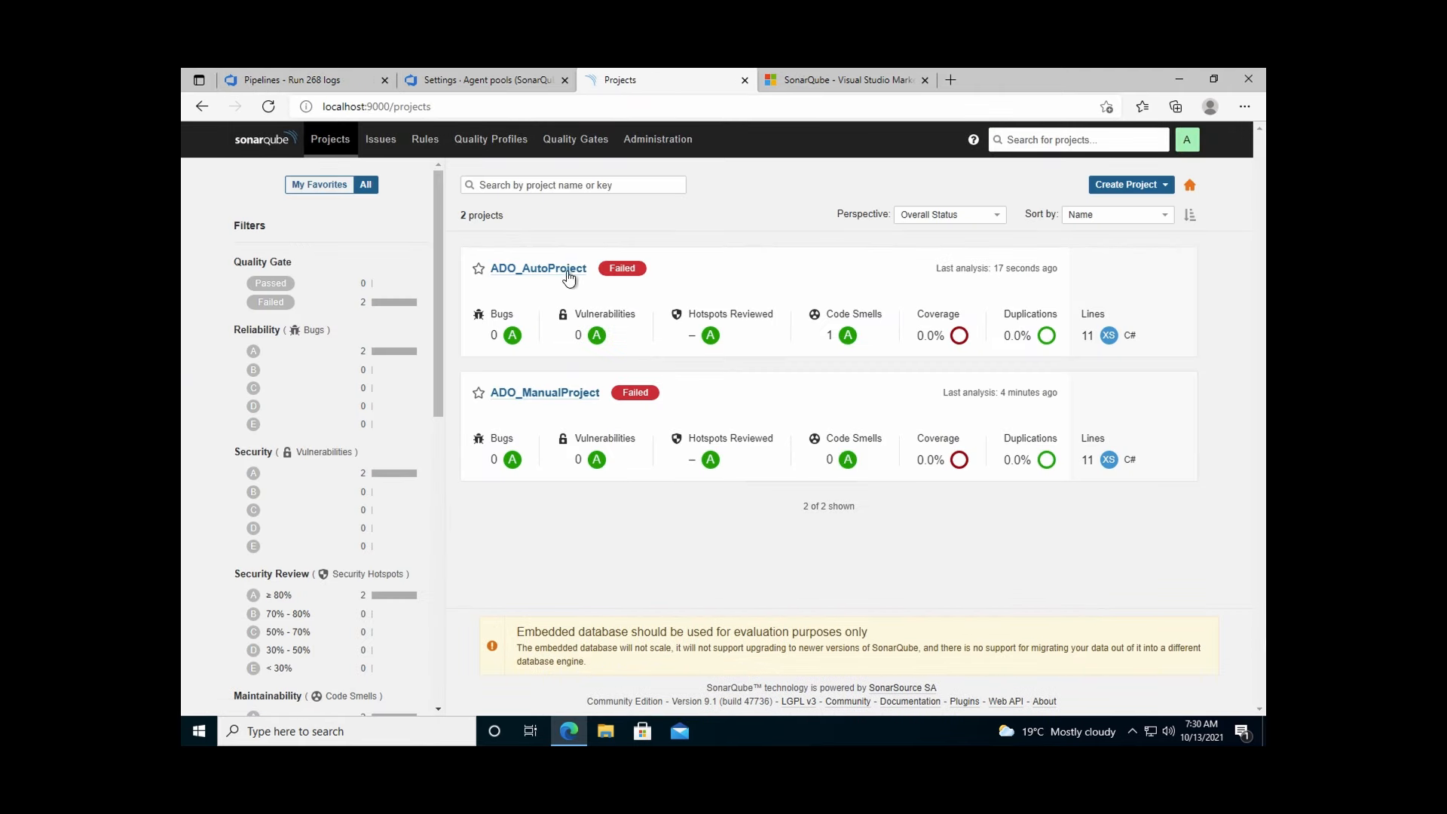